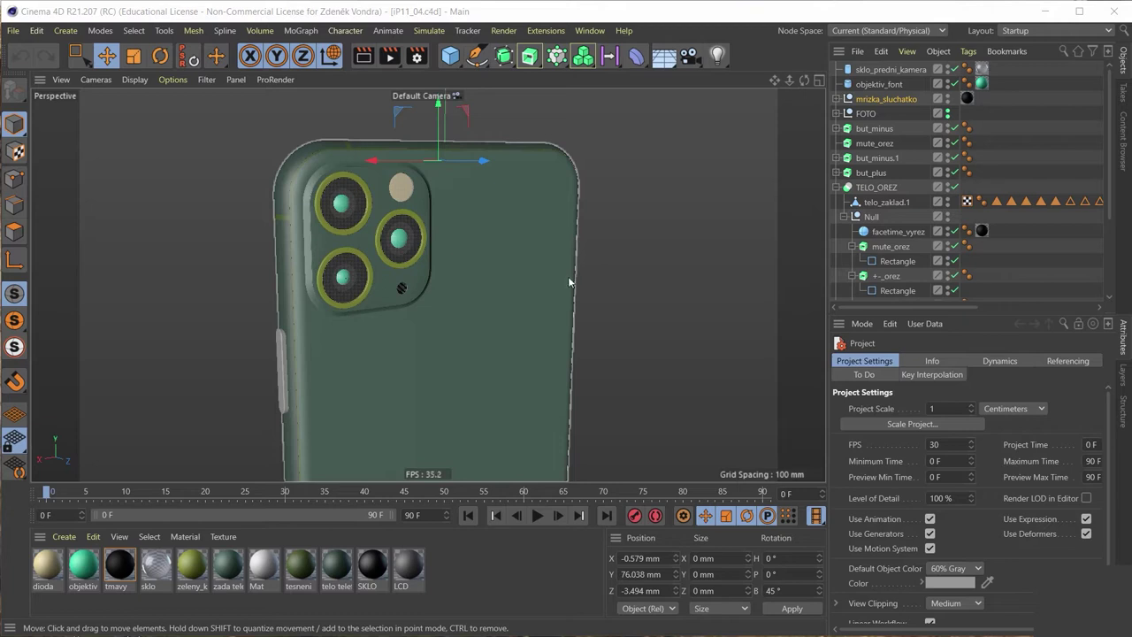
Step: Pan and orbit around the phone, then maximise the Top view from the four-view layout
alt+middle_drag(580, 254, 597, 158)
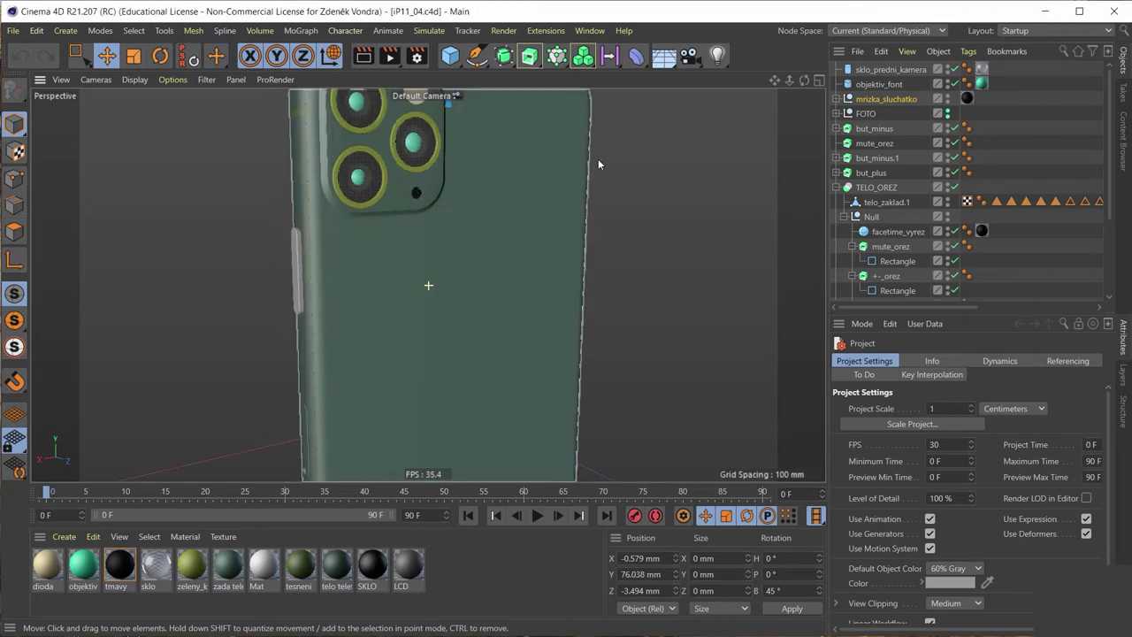
mouse_move(575, 225)
alt+mouse_down()
mouse_move(570, 104)
mouse_move(679, 140)
mouse_move(464, 294)
mouse_move(408, 397)
mouse_move(481, 283)
mouse_move(405, 336)
alt+mouse_up()
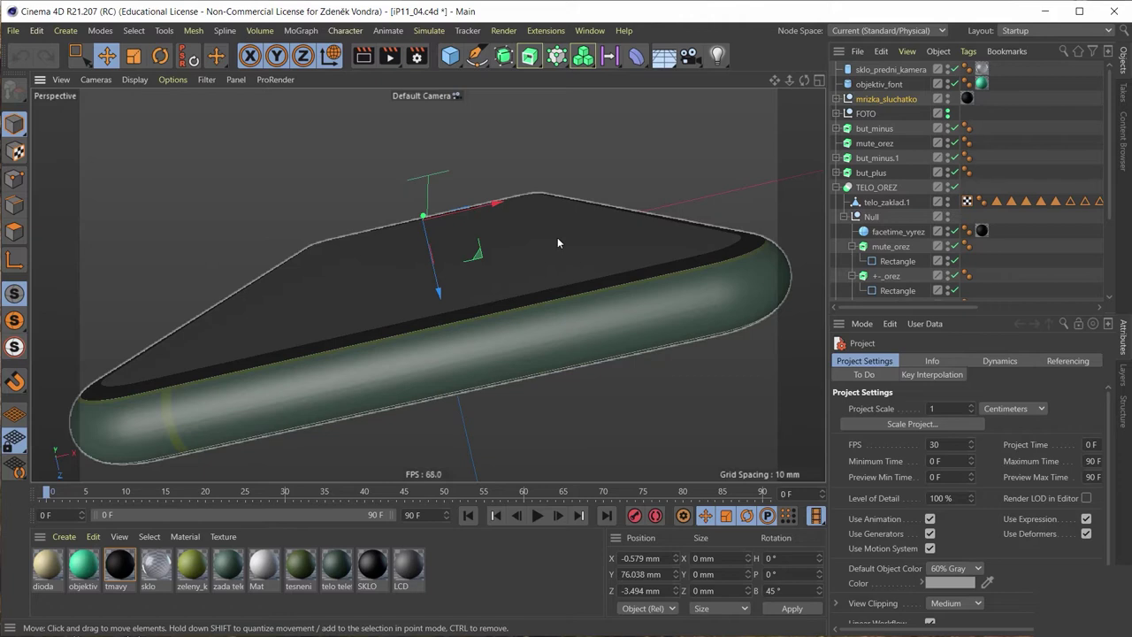
middle_click(570, 210)
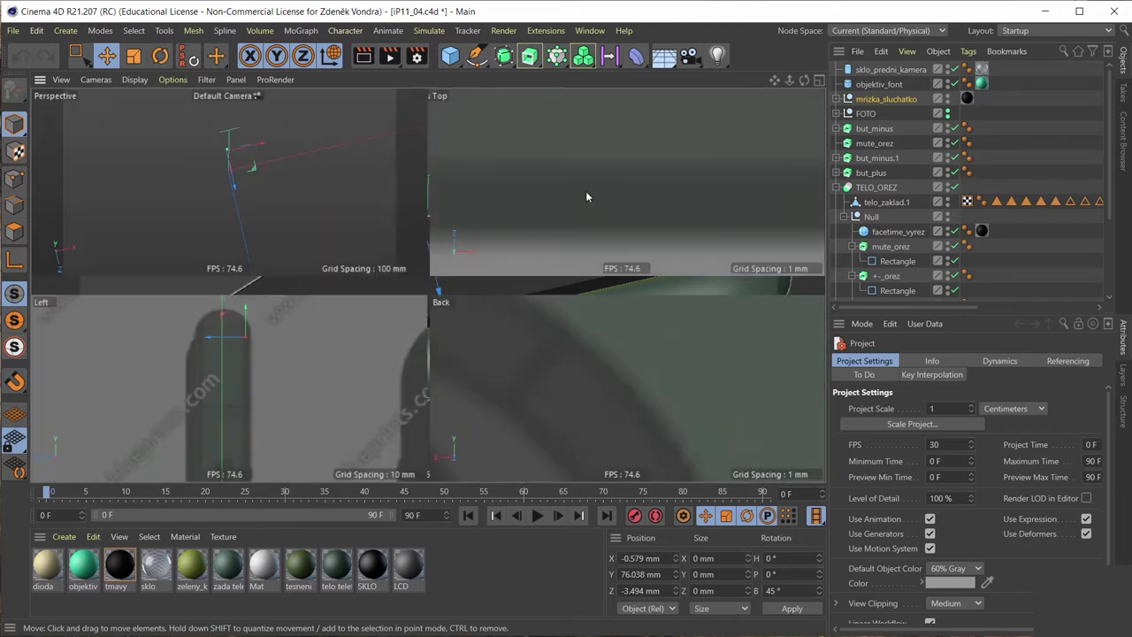
middle_click(596, 170)
Step: Zoom out and switch the viewport camera to Bottom
scroll(584, 186, down, 2)
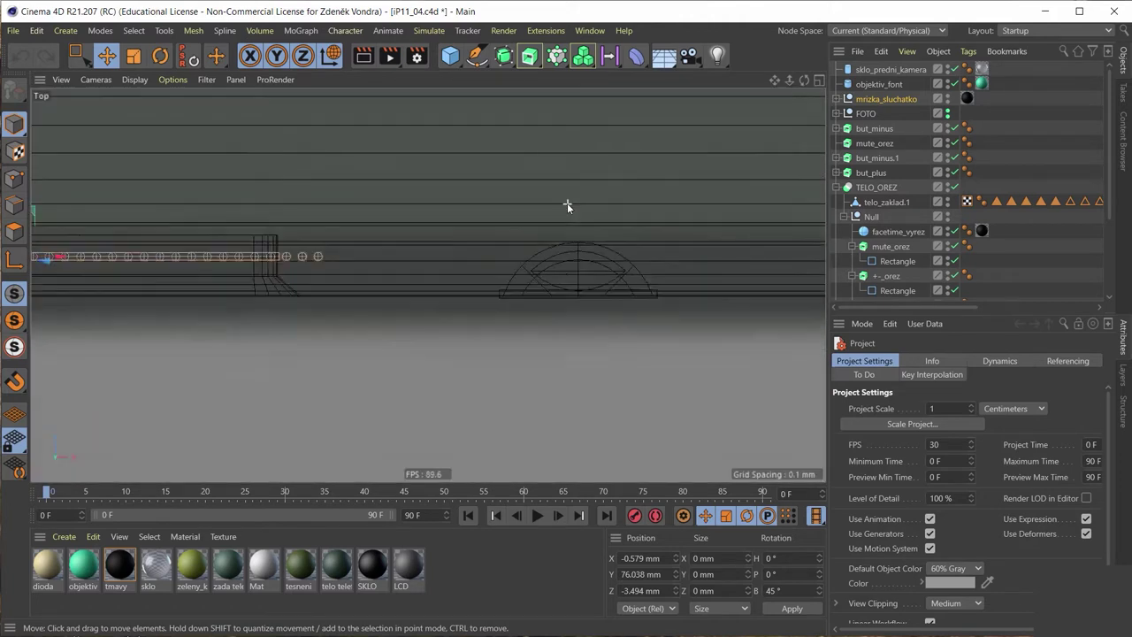
scroll(567, 202, down, 2)
scroll(556, 210, down, 2)
scroll(555, 210, down, 2)
scroll(556, 211, down, 1)
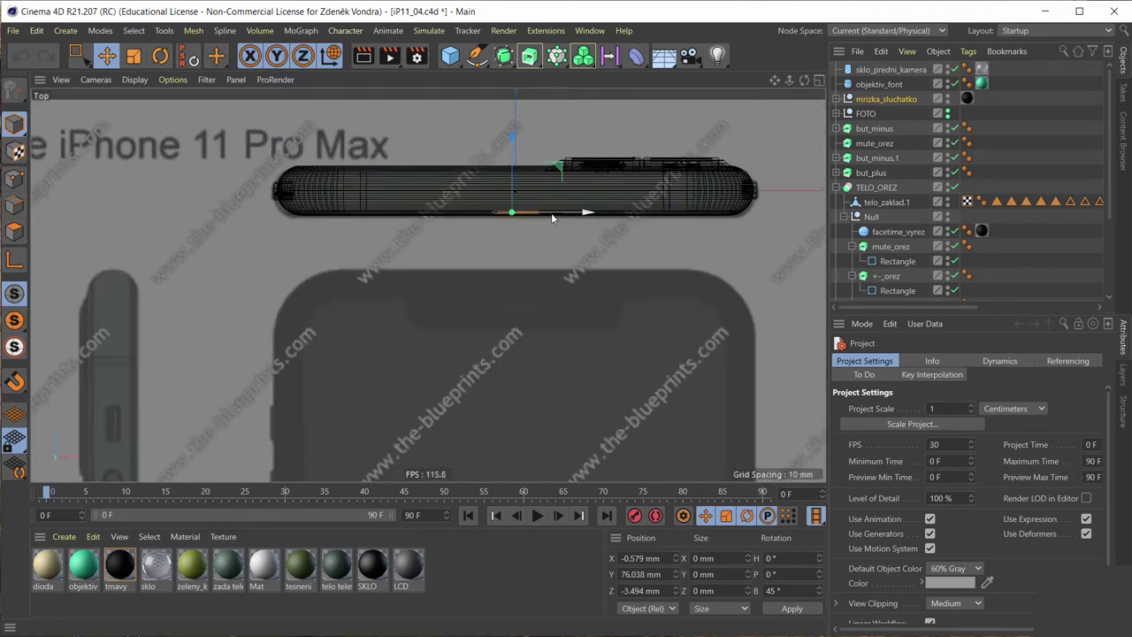
click(97, 82)
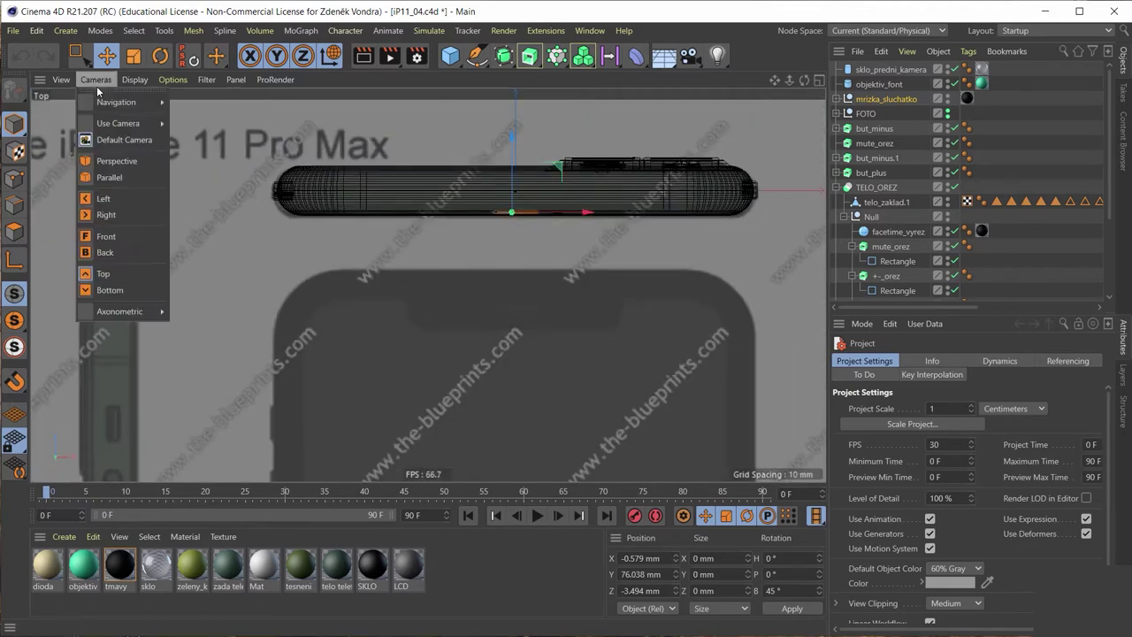
click(145, 289)
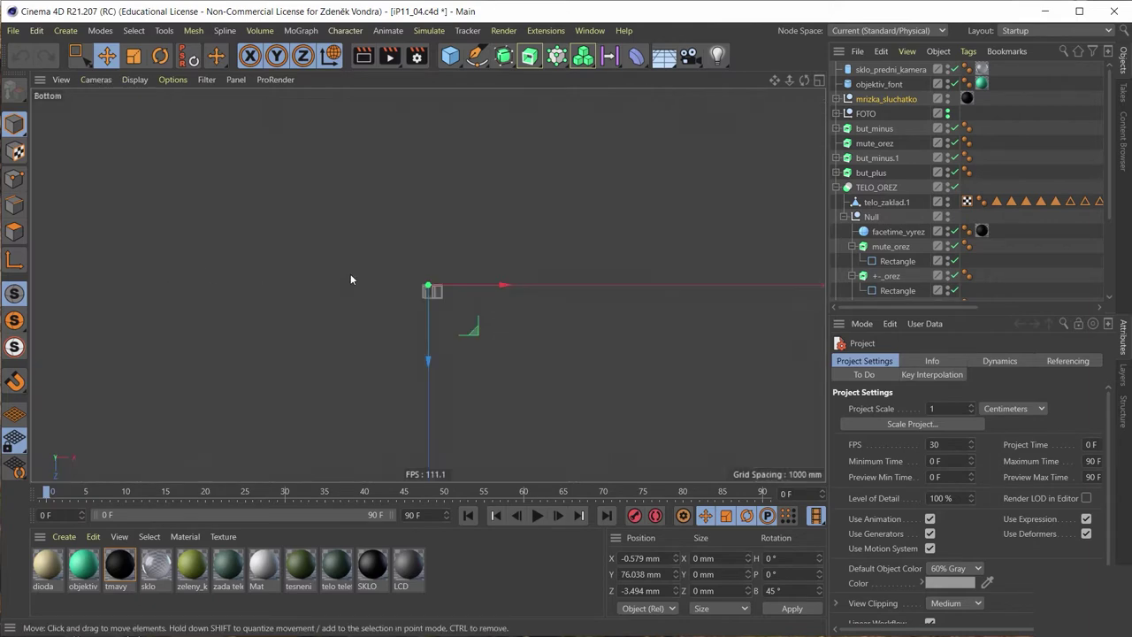
Step: Zoom into the bottom-edge blueprint and pan between its scale bar and the speaker ports
scroll(433, 301, up, 3)
scroll(437, 307, up, 3)
scroll(437, 307, up, 2)
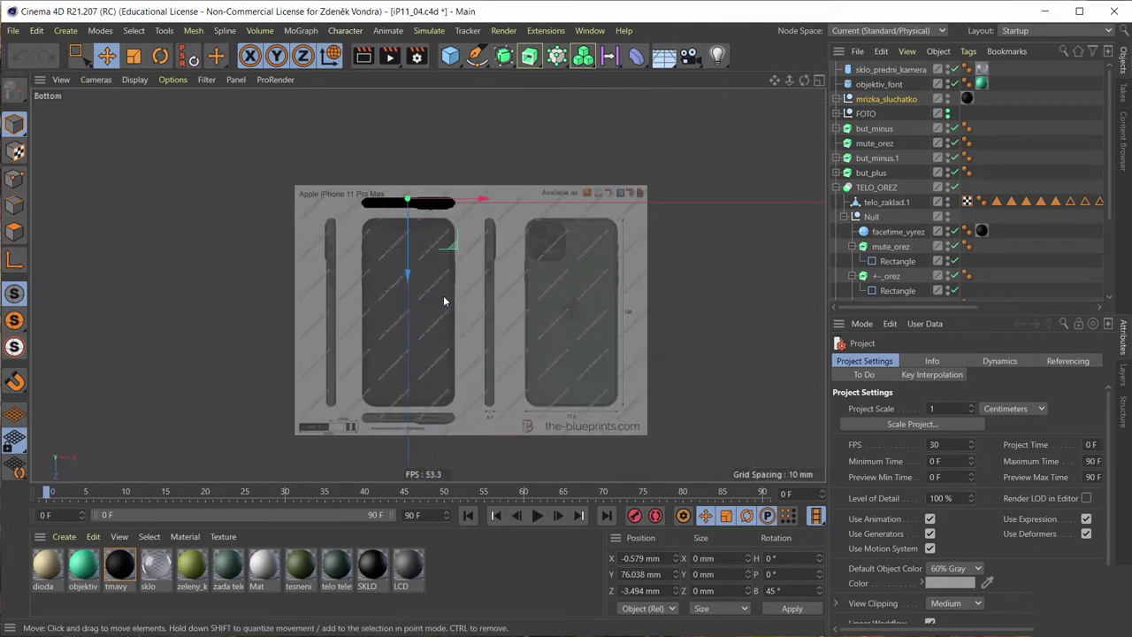
scroll(444, 295, up, 1)
scroll(371, 474, up, 2)
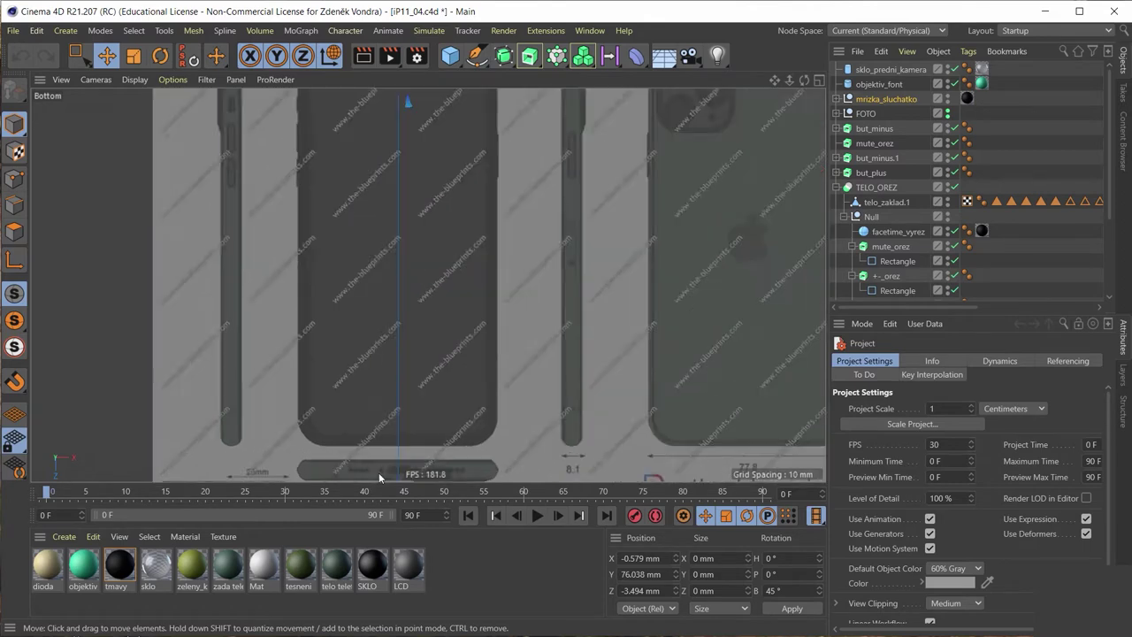
scroll(379, 472, up, 2)
scroll(399, 412, up, 2)
scroll(425, 286, up, 2)
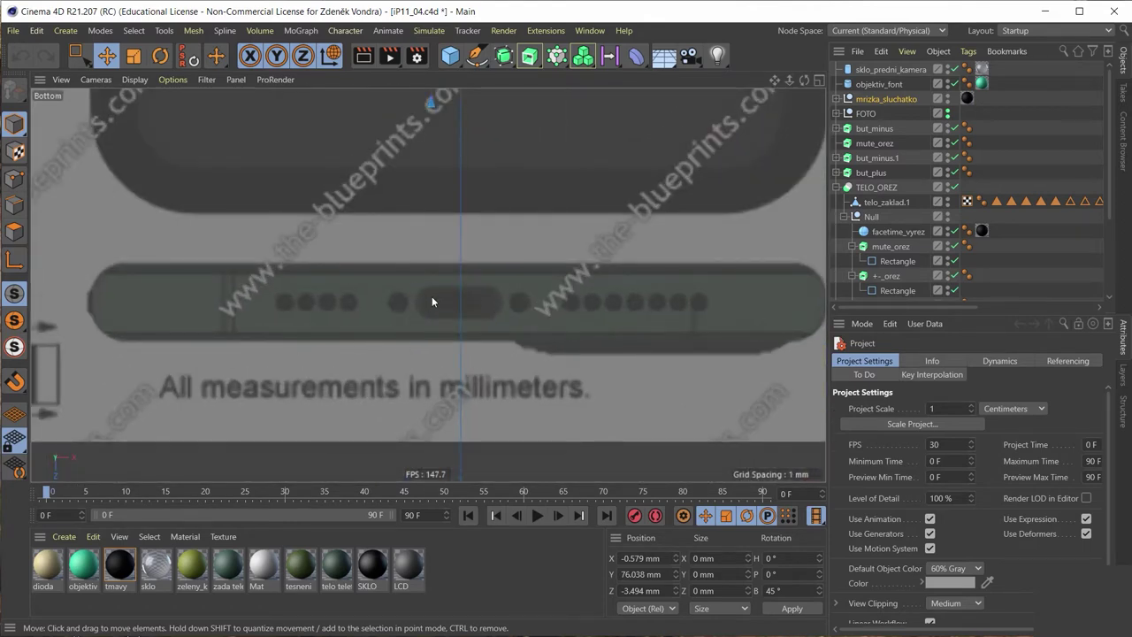
scroll(365, 305, down, 2)
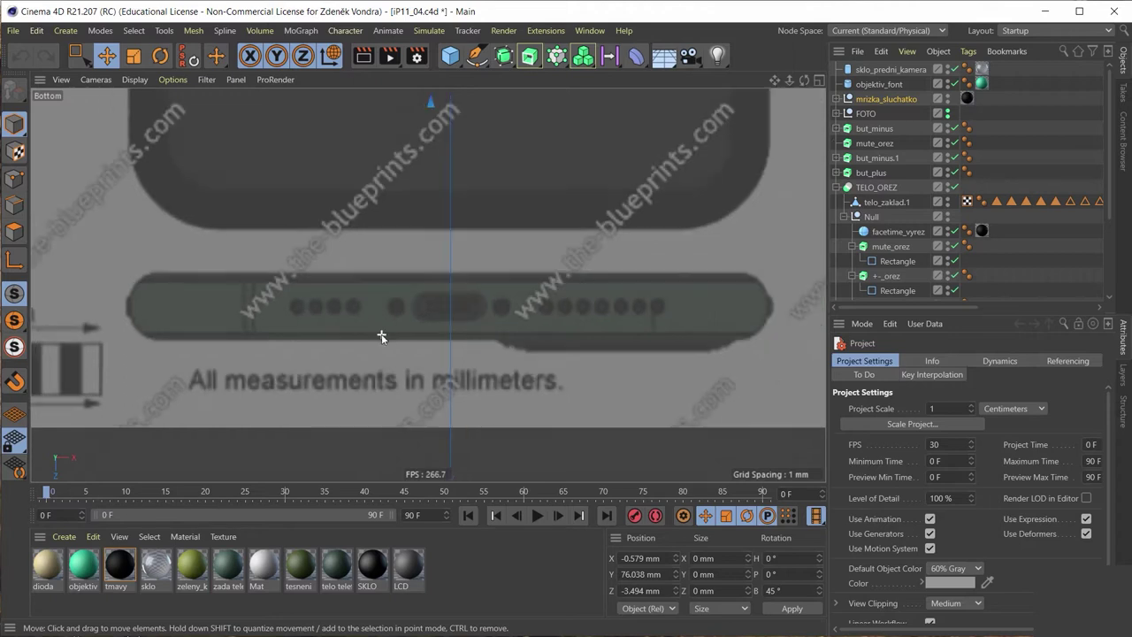
scroll(387, 331, down, 2)
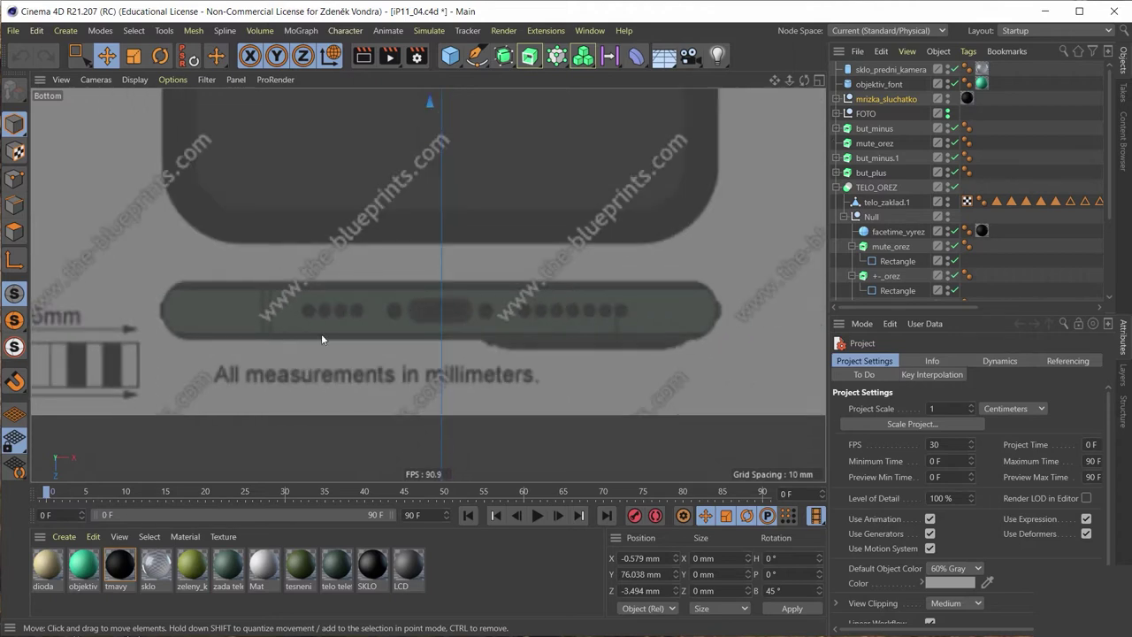
middle_drag(277, 362, 524, 253)
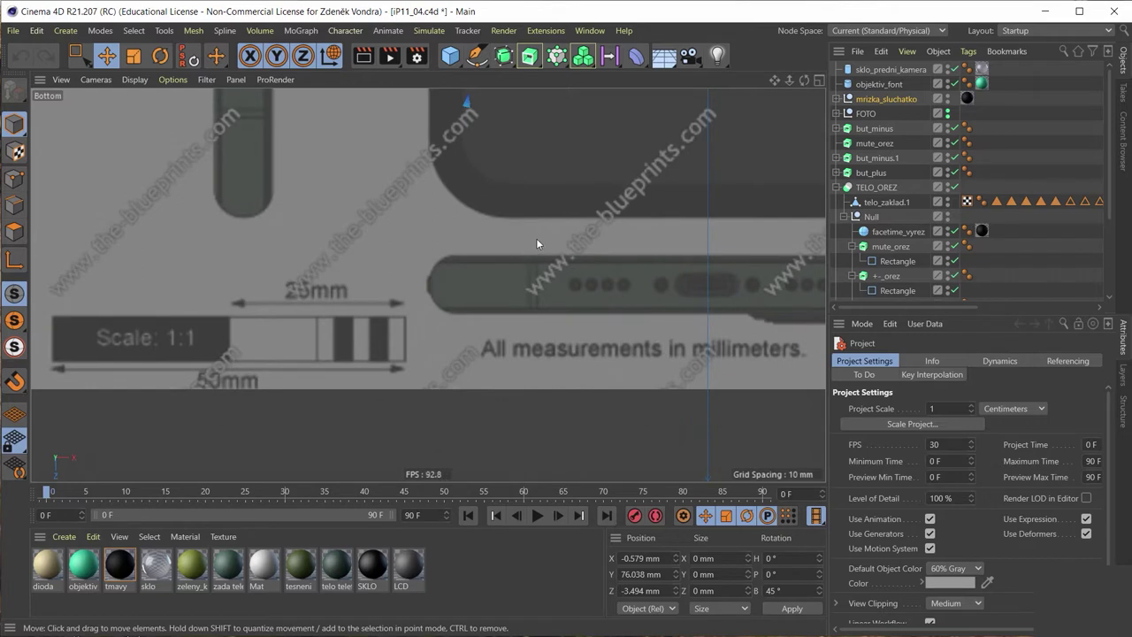
middle_drag(663, 228, 541, 198)
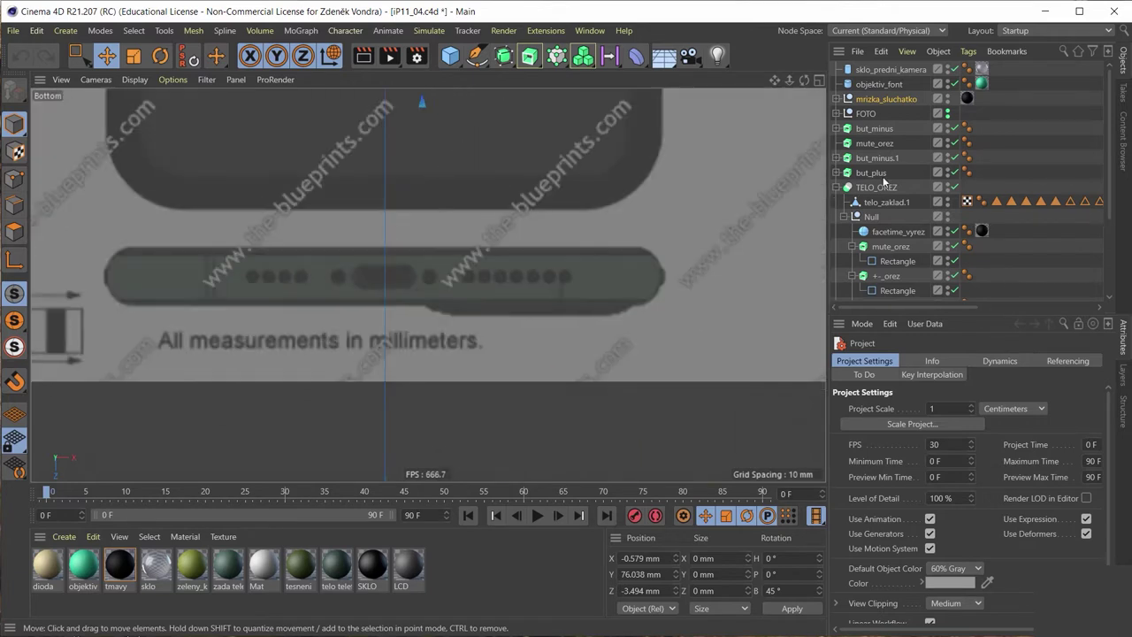
Step: Change the Bottom view's background Offset Y from -9.1 to 9.1 in View Settings, then zoom in on the phone
click(871, 327)
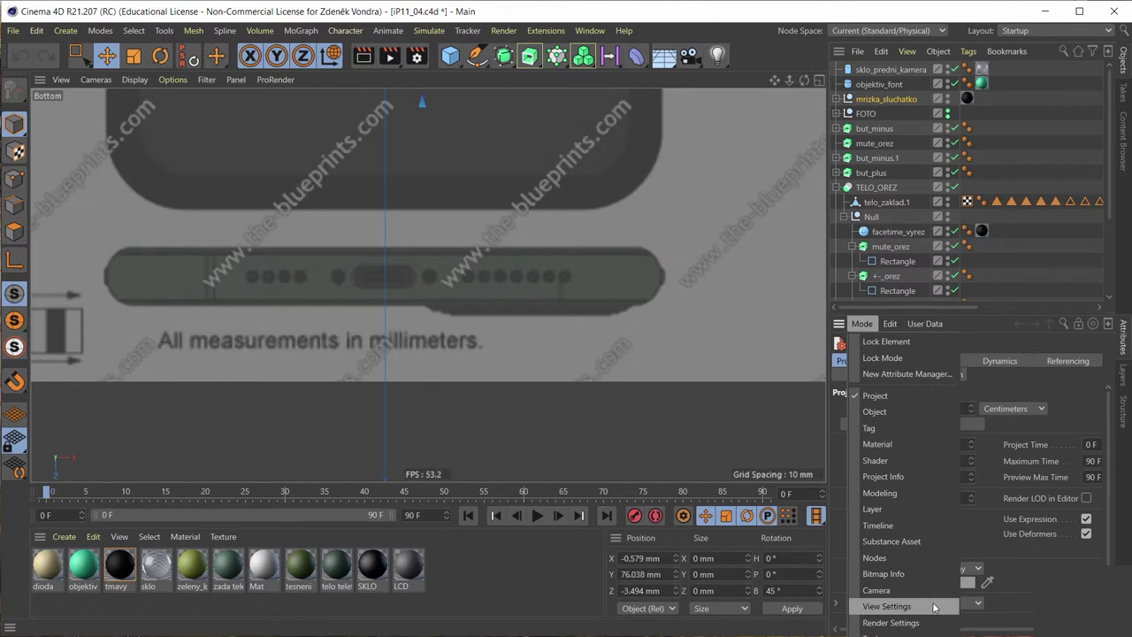
click(887, 606)
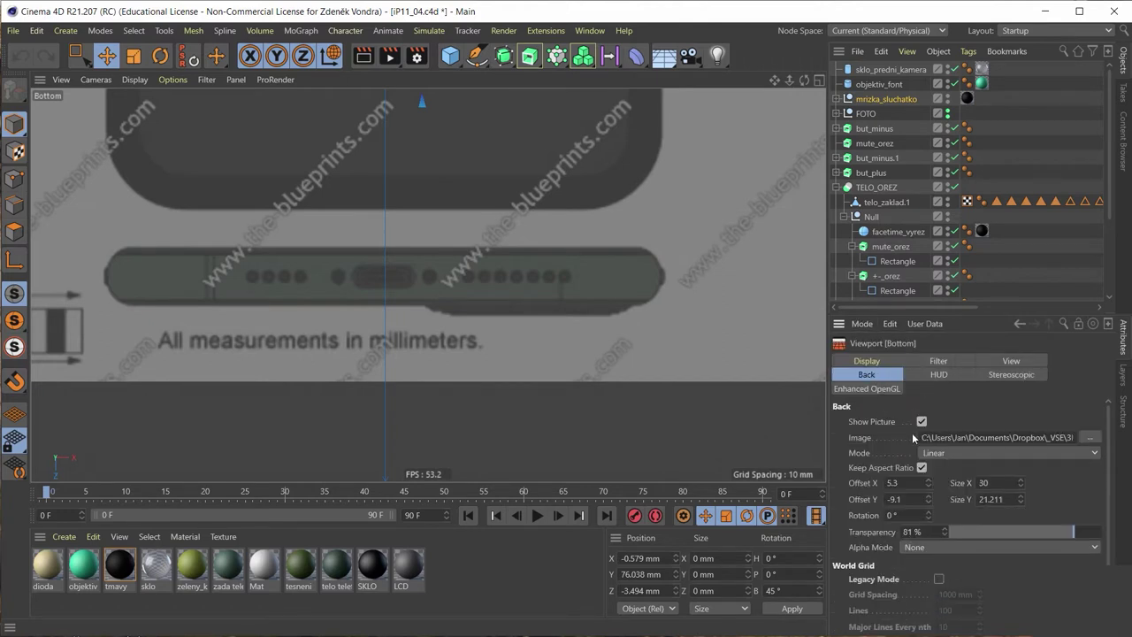
double_click(895, 499)
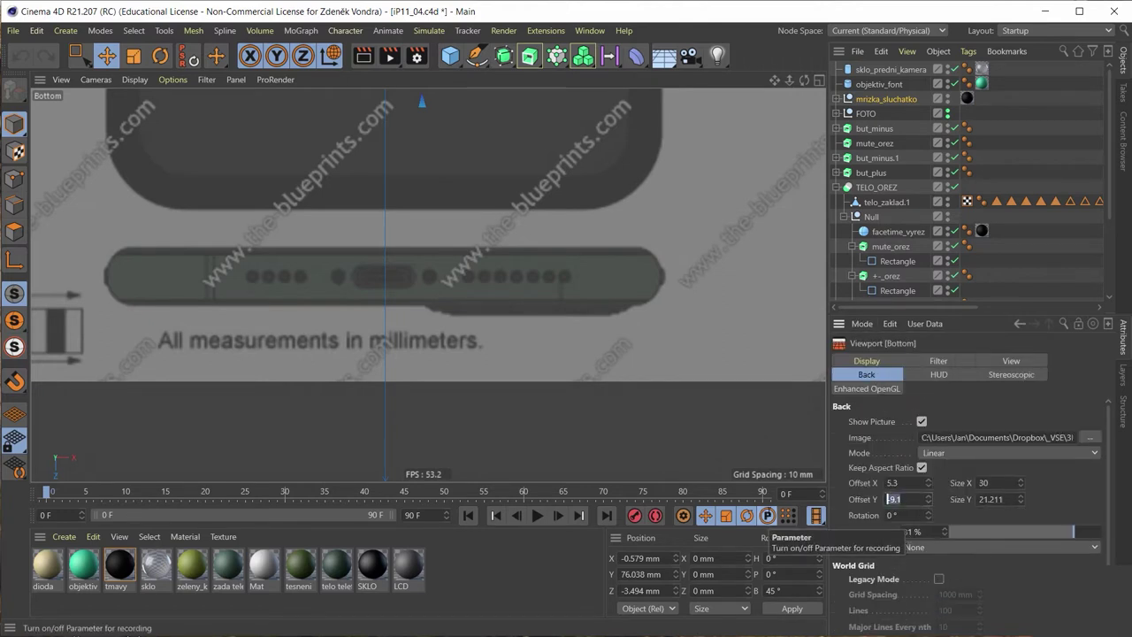
text(9)
key(Return)
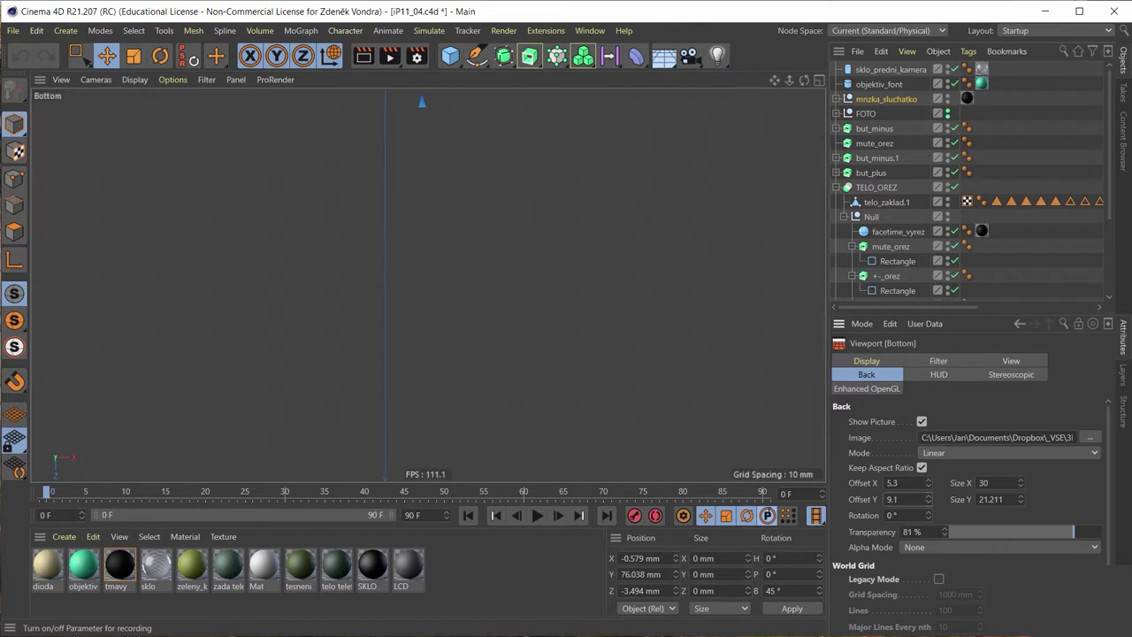
scroll(477, 370, up, 2)
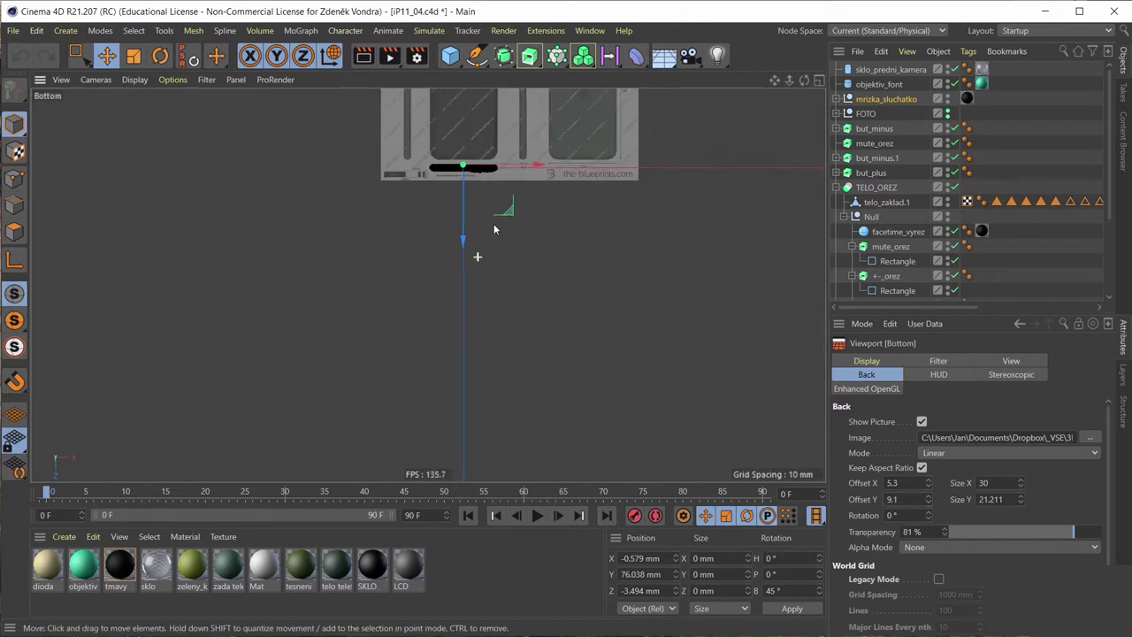
scroll(508, 271, up, 2)
scroll(508, 271, up, 2)
scroll(470, 225, up, 2)
scroll(471, 226, up, 2)
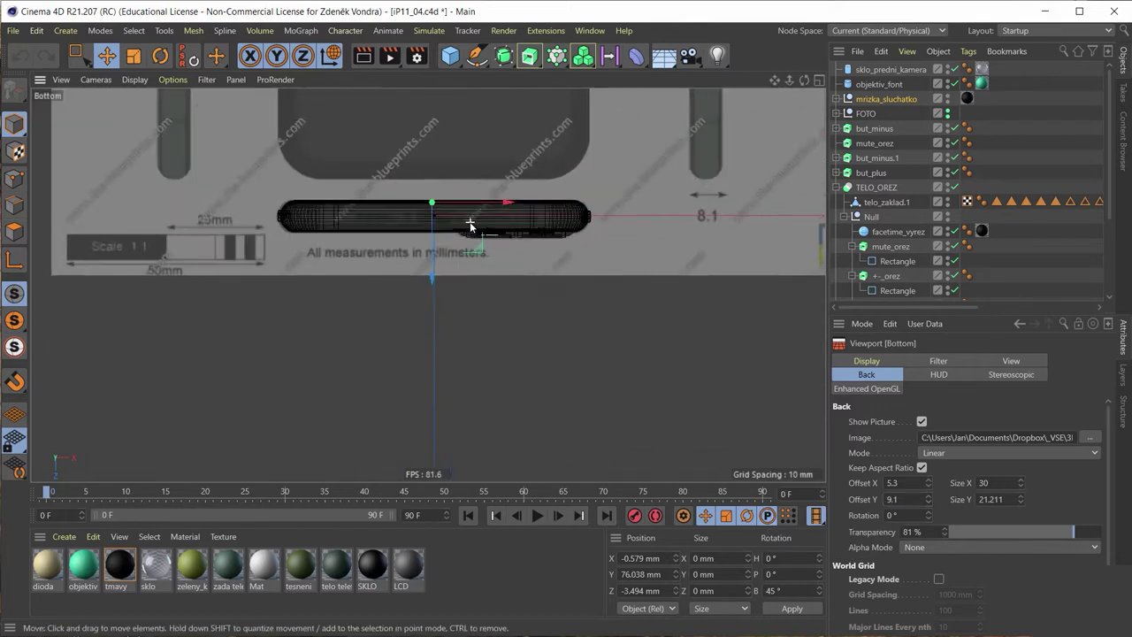
scroll(424, 231, up, 2)
scroll(376, 237, up, 2)
scroll(376, 237, up, 2)
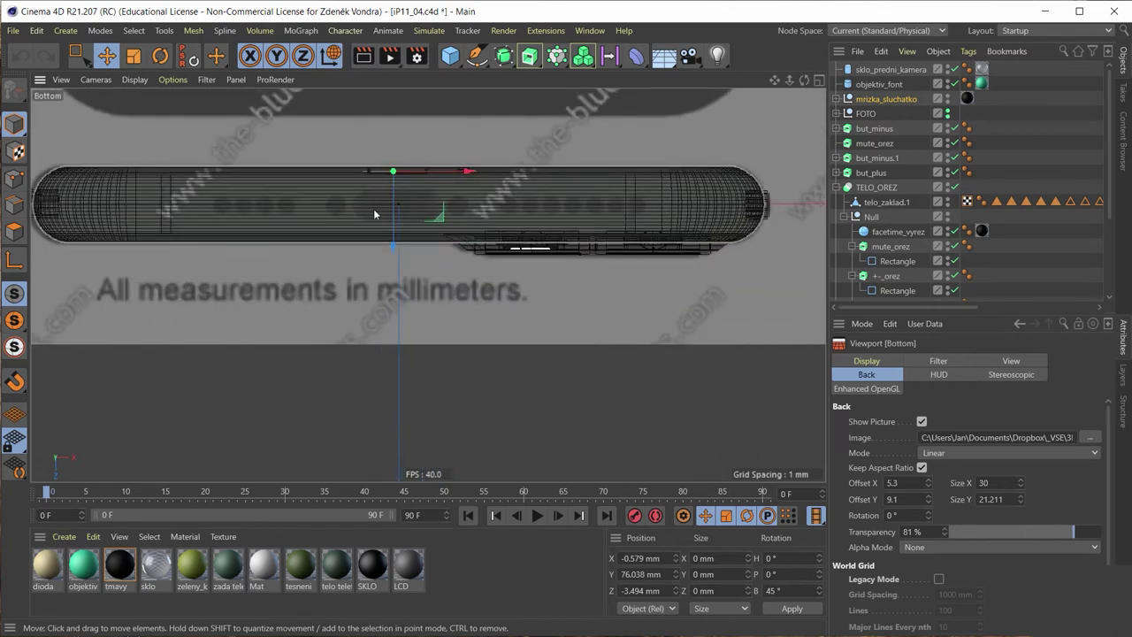
Step: Maximise the Perspective view and orbit and zoom to look down on the phone's lower edge
middle_click(373, 209)
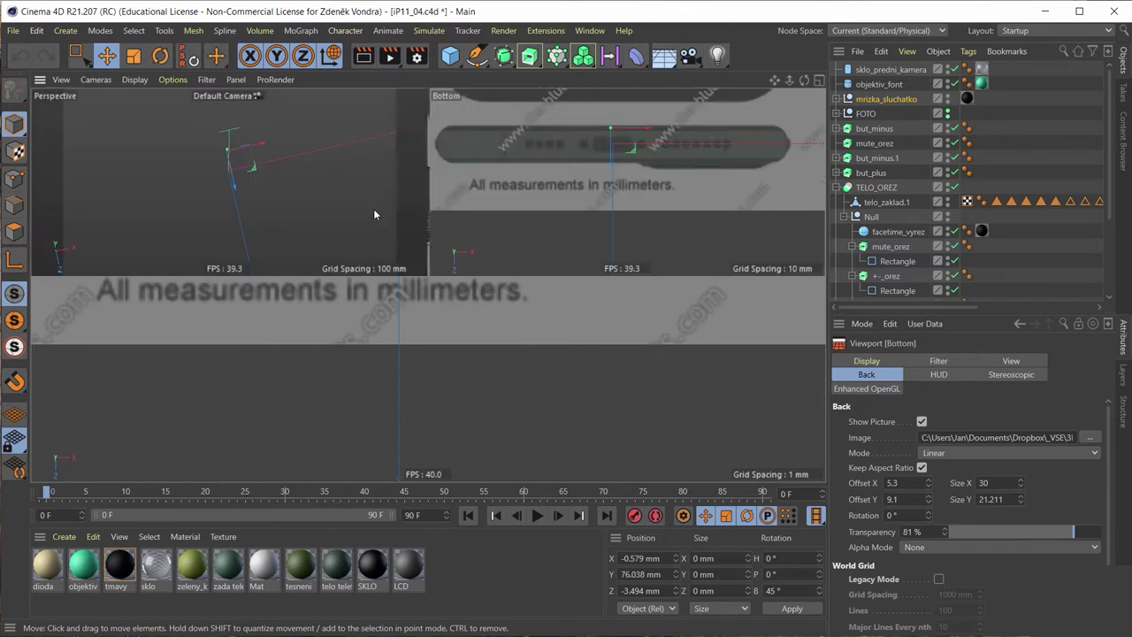
middle_click(321, 174)
mouse_move(422, 218)
alt+mouse_down()
mouse_move(416, 239)
mouse_move(426, 214)
mouse_move(443, 247)
alt+mouse_up()
scroll(382, 305, up, 3)
scroll(382, 306, up, 2)
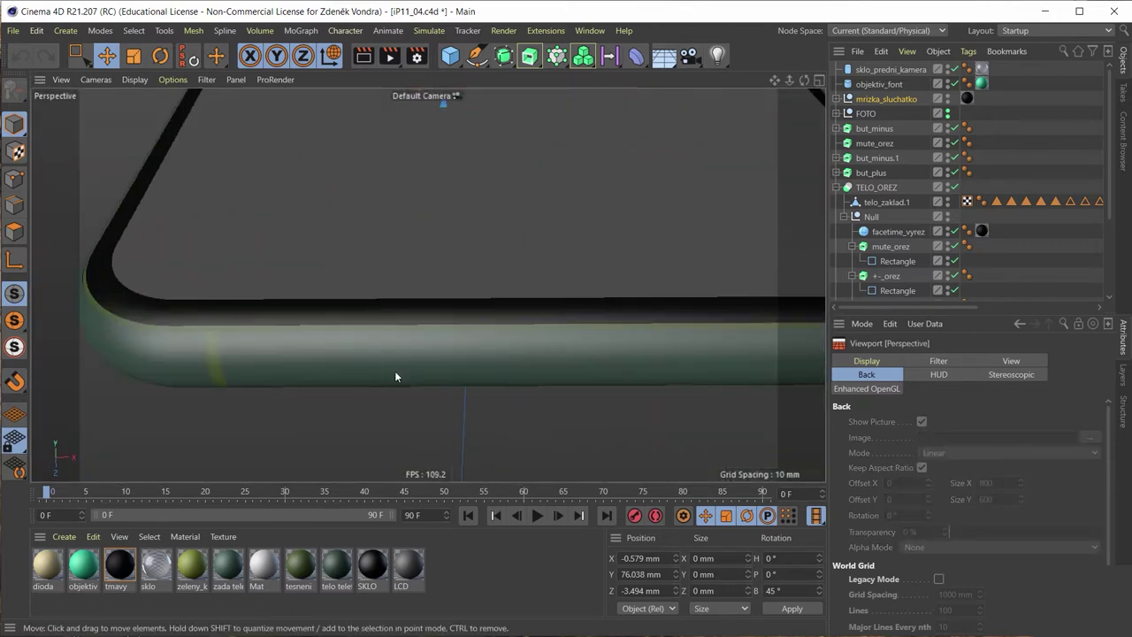
scroll(275, 380, down, 2)
scroll(357, 361, down, 2)
scroll(358, 361, down, 2)
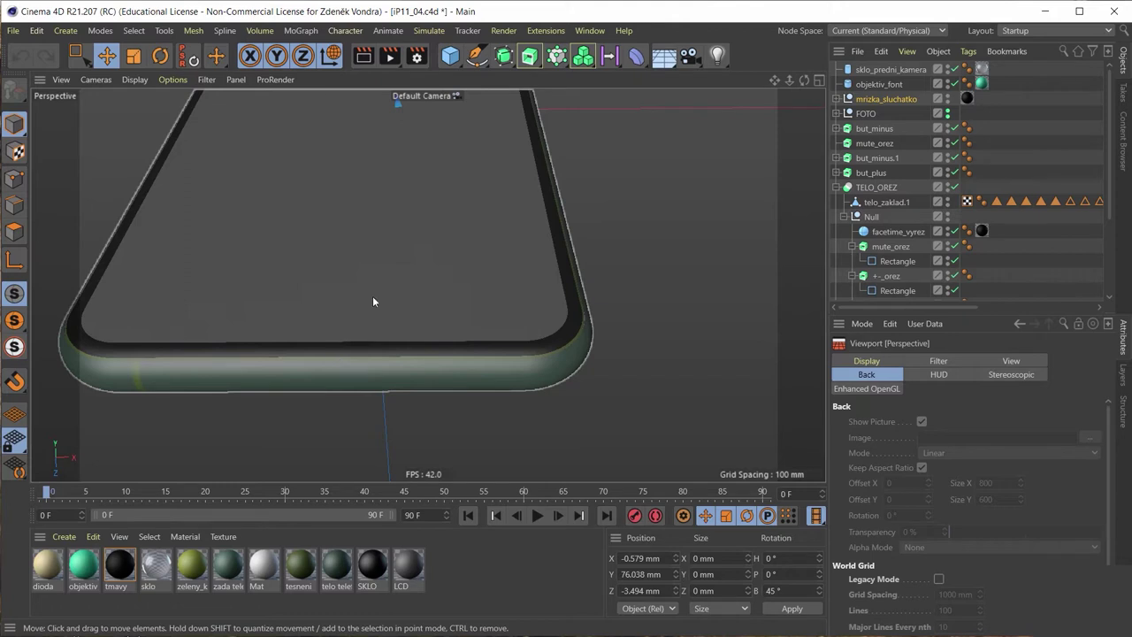
alt+drag(372, 296, 390, 283)
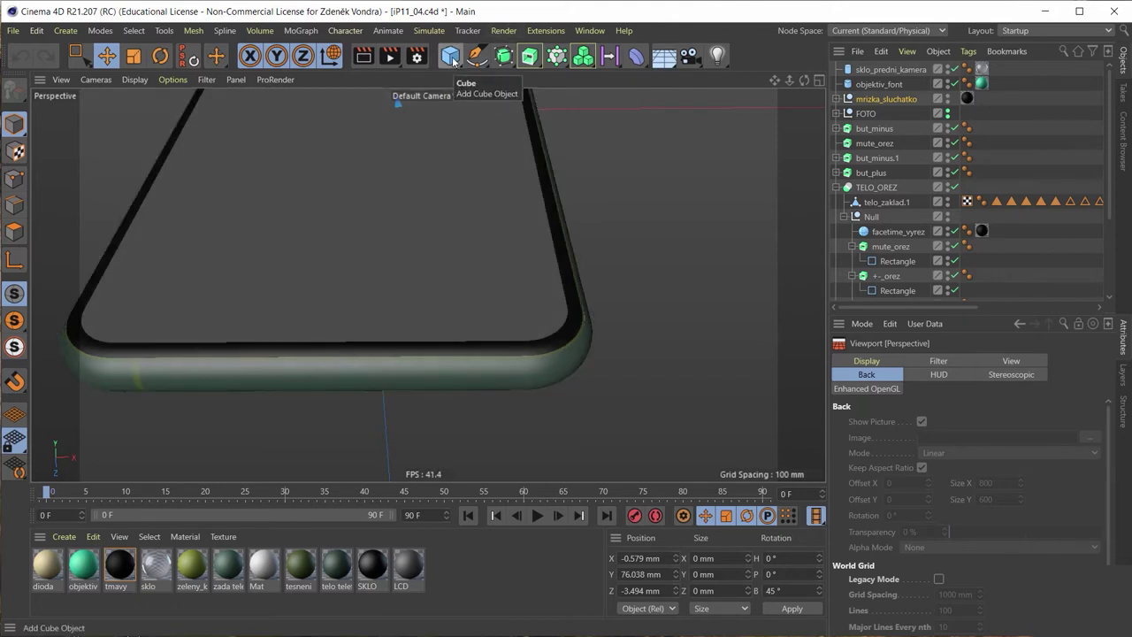
Step: Maximise the Bottom view, zoom into the speaker holes and bring up the spline shapes palette
middle_click(307, 387)
click(642, 135)
middle_click(642, 134)
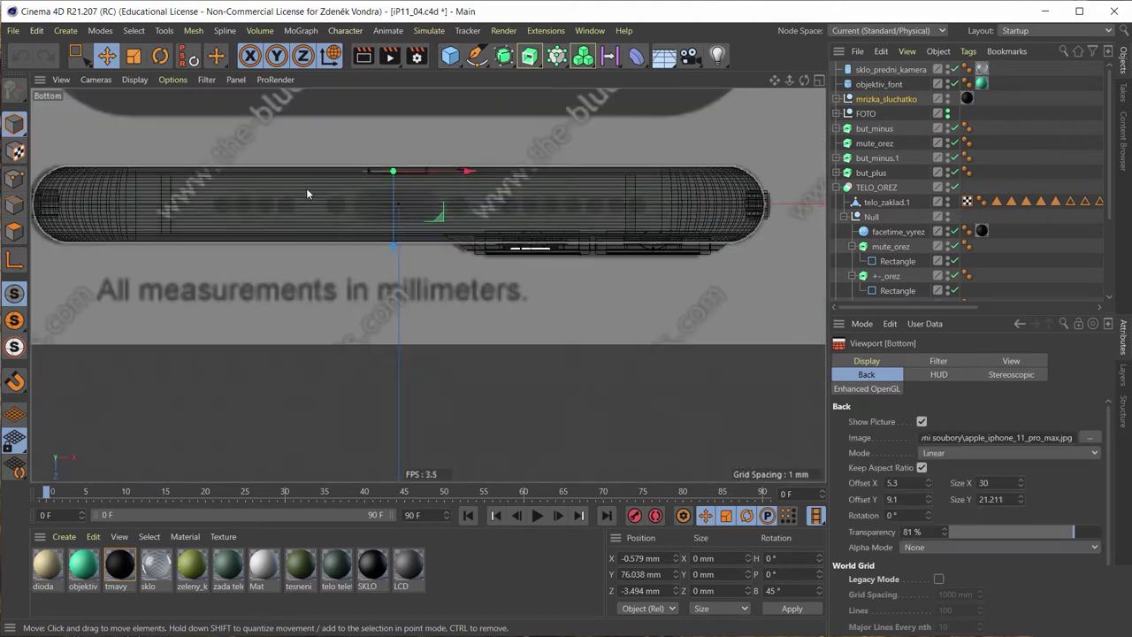
scroll(306, 188, up, 3)
scroll(377, 189, up, 3)
scroll(397, 198, up, 1)
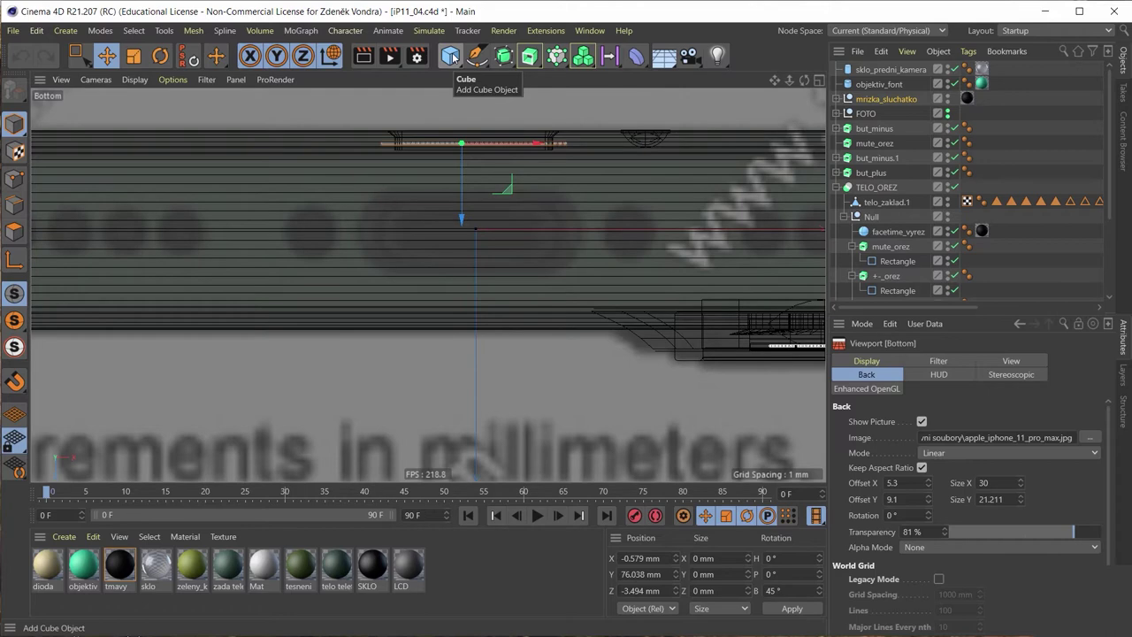
drag(450, 58, 472, 73)
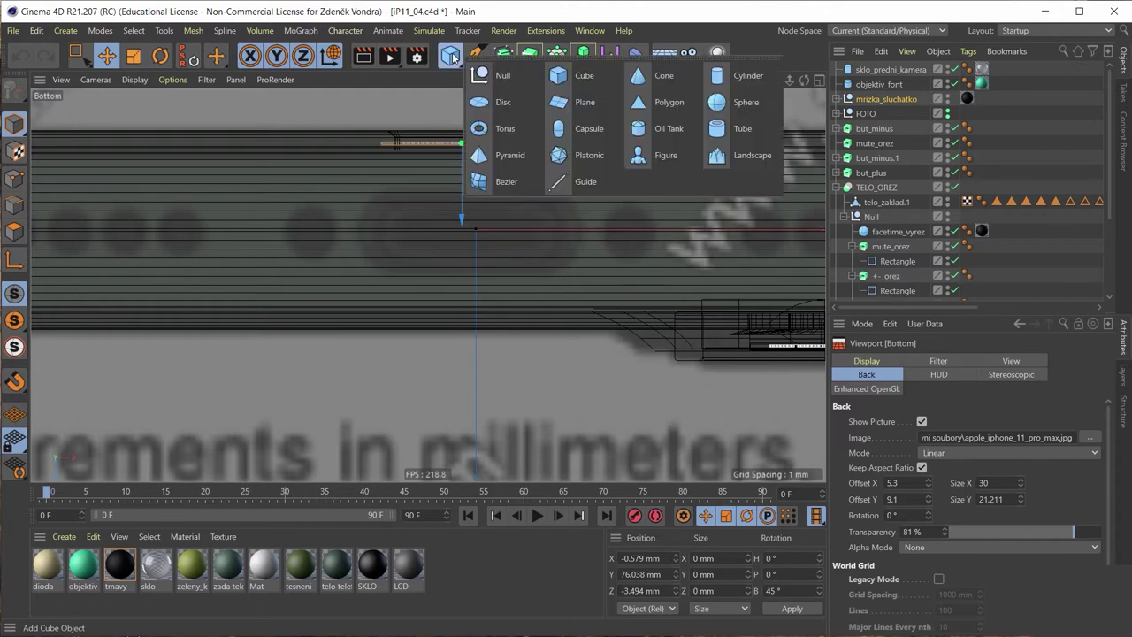
click(476, 56)
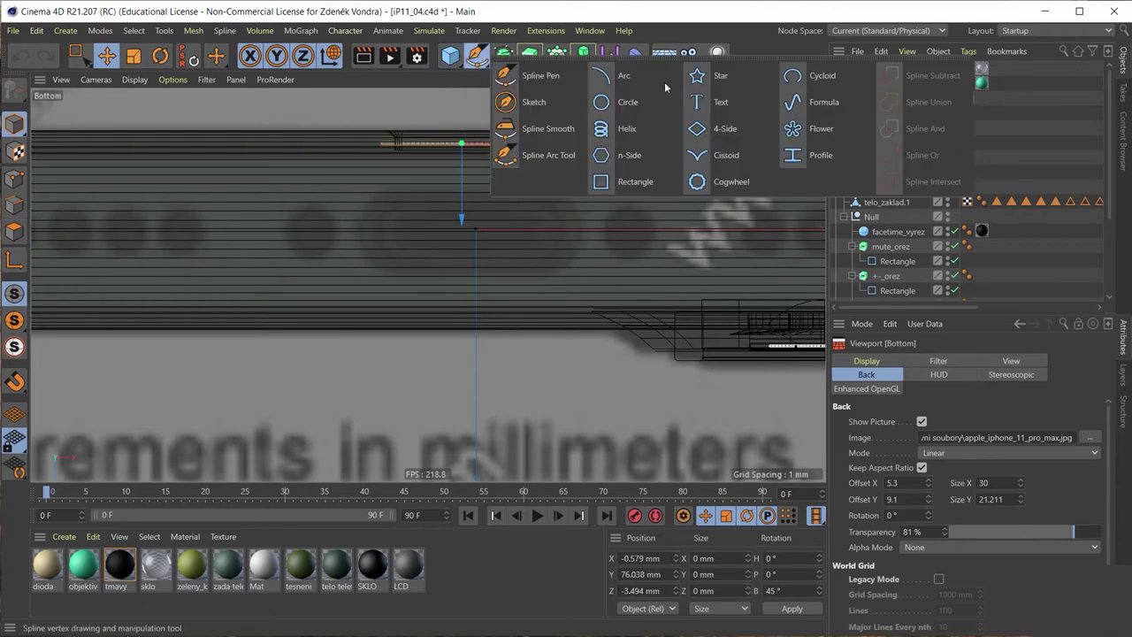
Step: Add a Rectangle spline and keep its Plane set to XZ
click(629, 183)
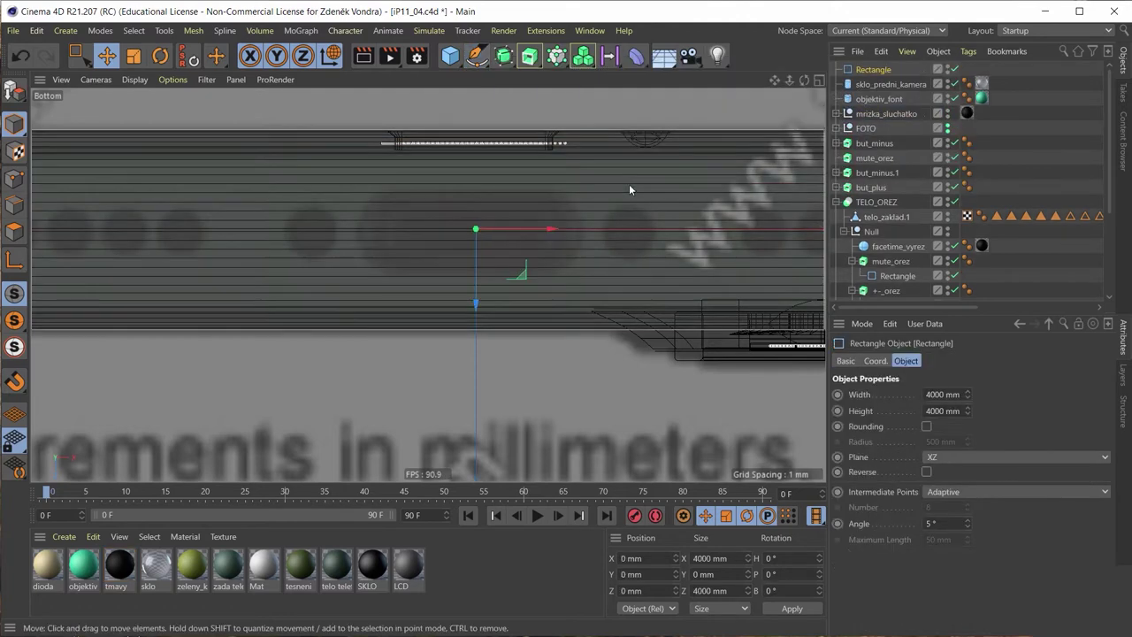
scroll(587, 238, down, 4)
scroll(587, 238, down, 3)
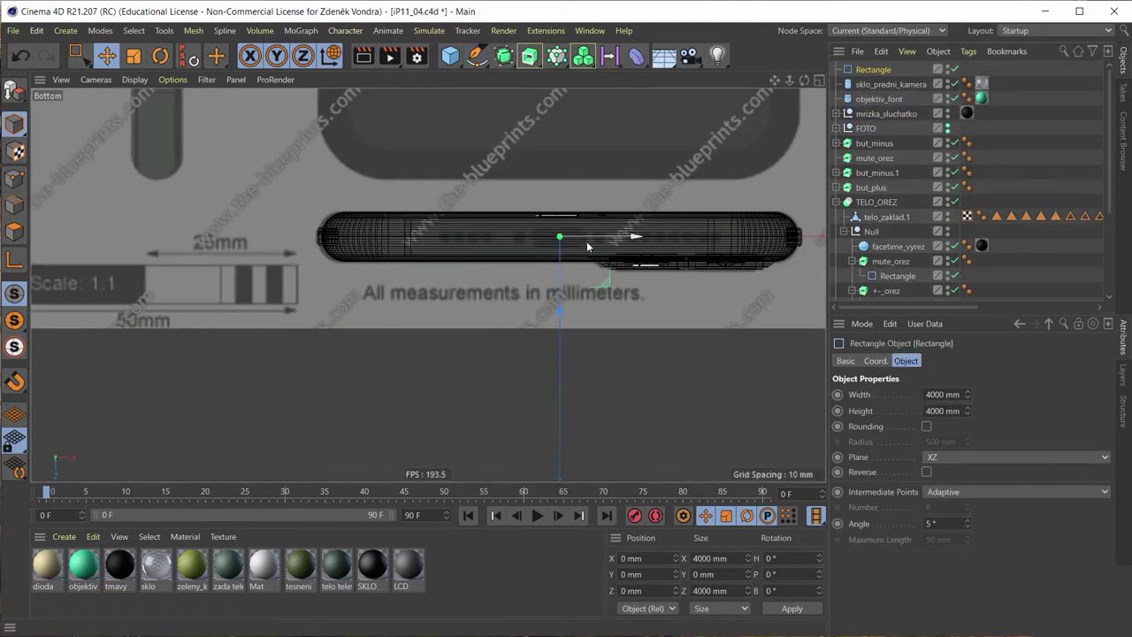
scroll(588, 238, down, 4)
click(1014, 458)
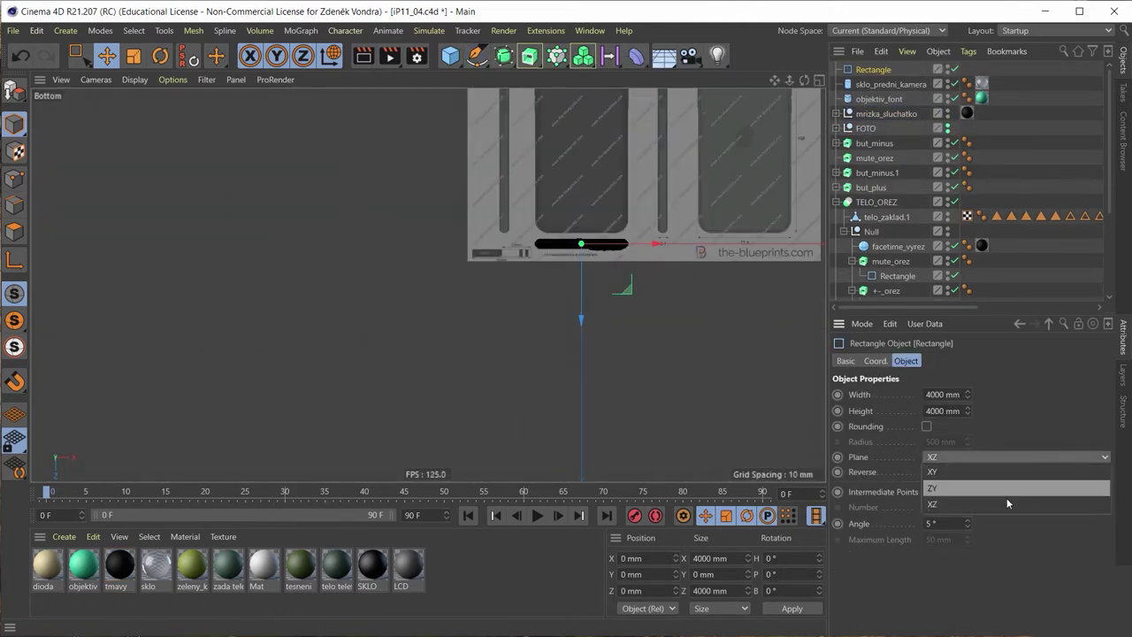
click(1005, 503)
Step: Set the Rectangle's Width to 83 mm and Height to 3 mm
scroll(576, 298, down, 10)
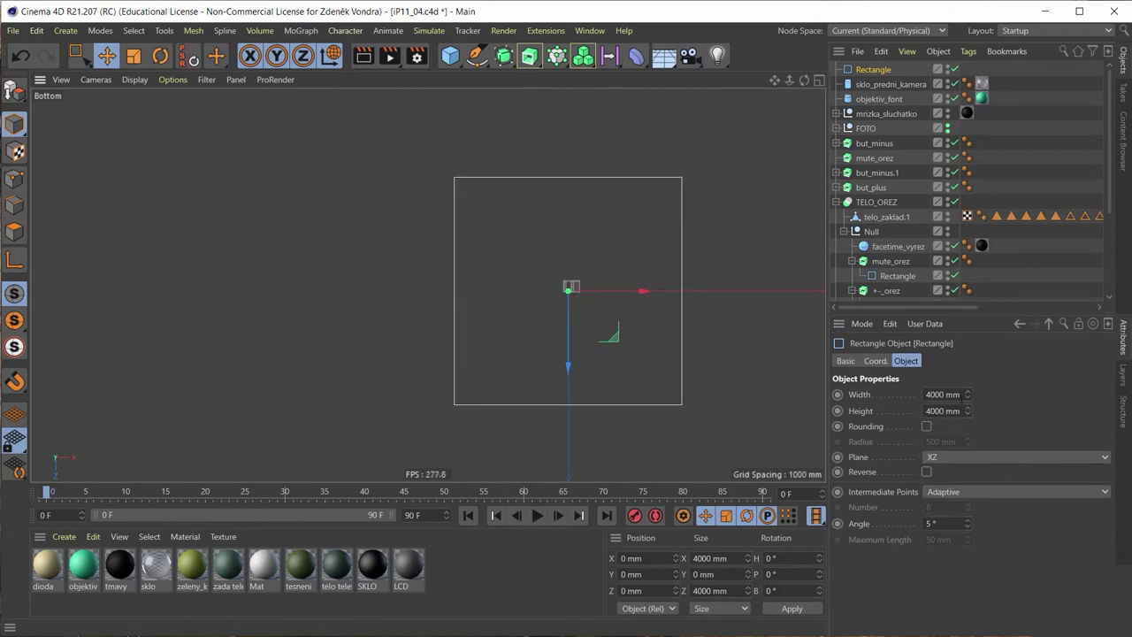
click(942, 395)
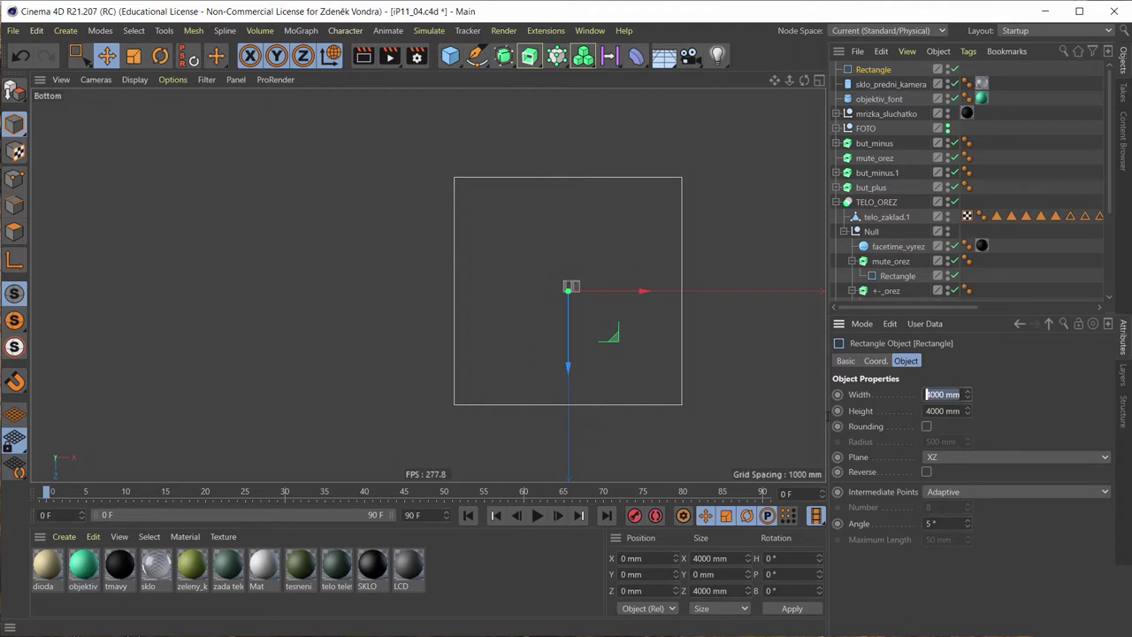
text(83)
key(Return)
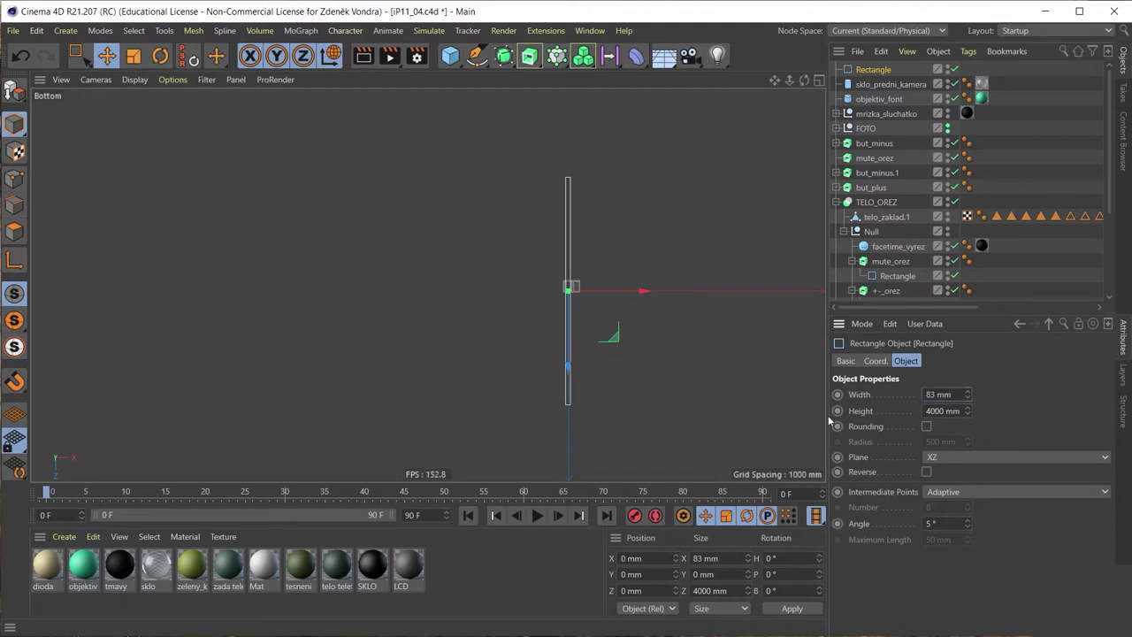
click(942, 411)
text(3)
key(Return)
scroll(554, 299, up, 2)
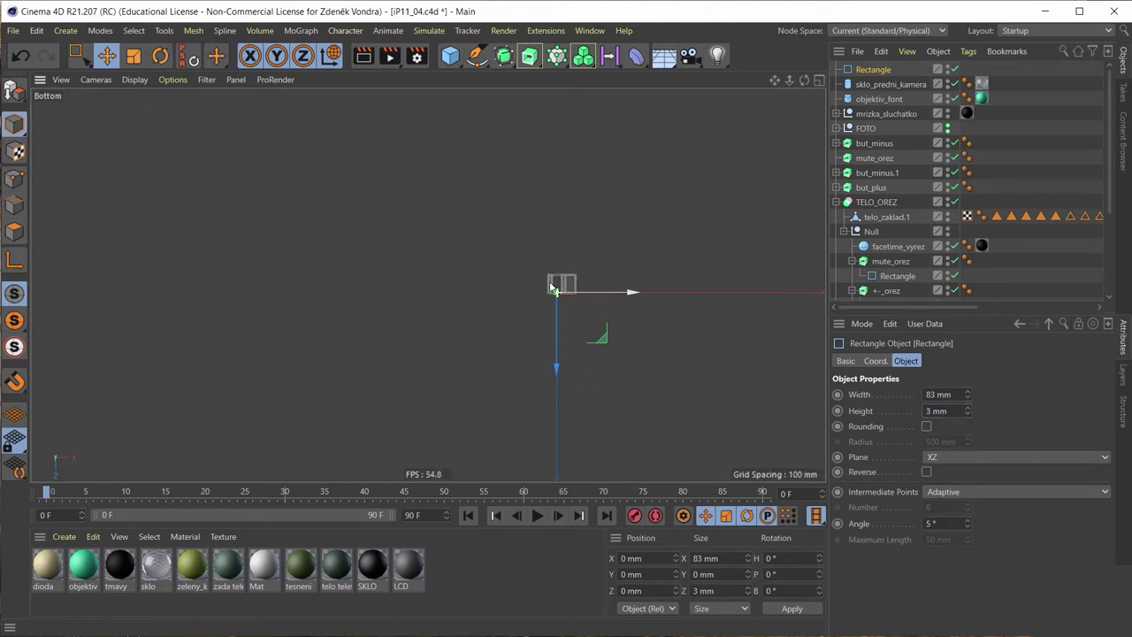
scroll(555, 296, up, 3)
scroll(560, 304, up, 1)
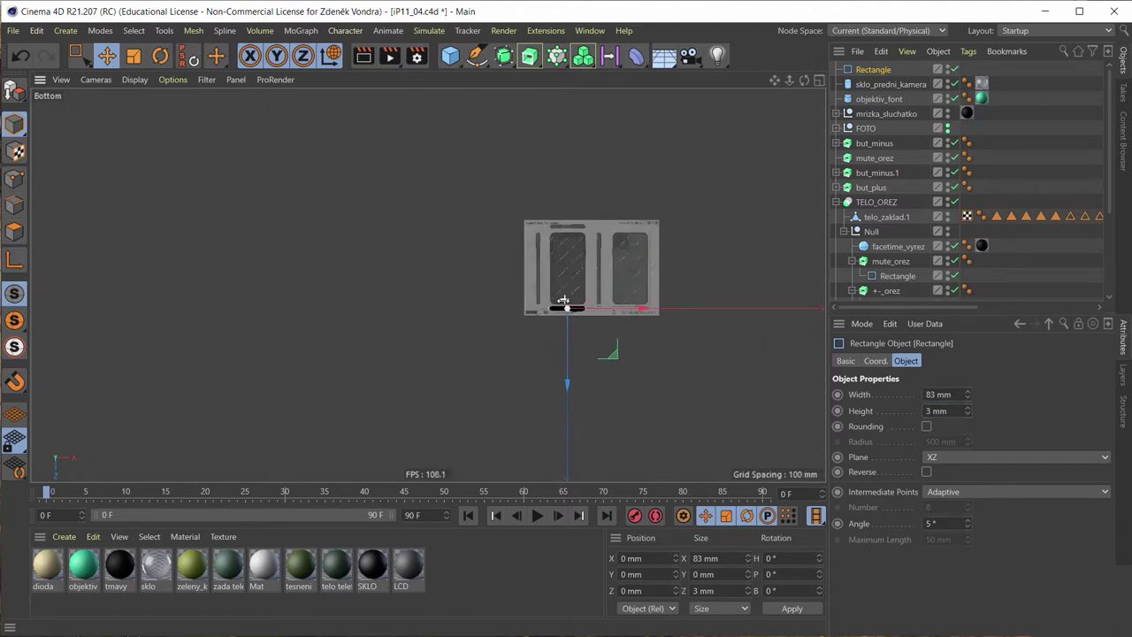
scroll(566, 314, up, 2)
scroll(575, 317, up, 2)
scroll(576, 319, up, 3)
scroll(598, 320, up, 3)
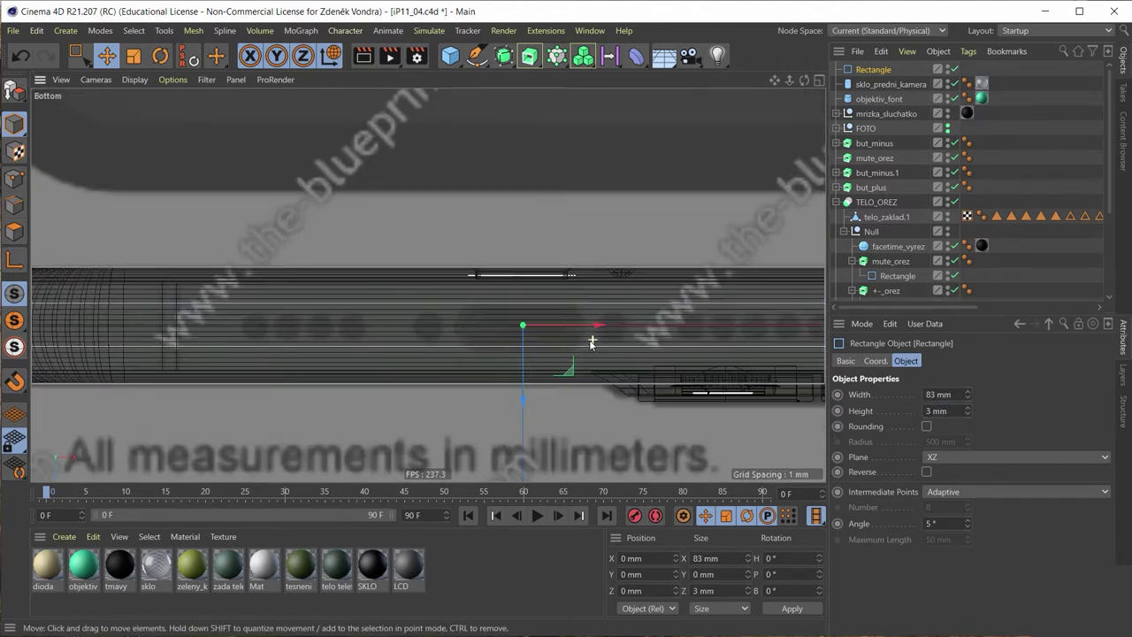
scroll(584, 336, down, 1)
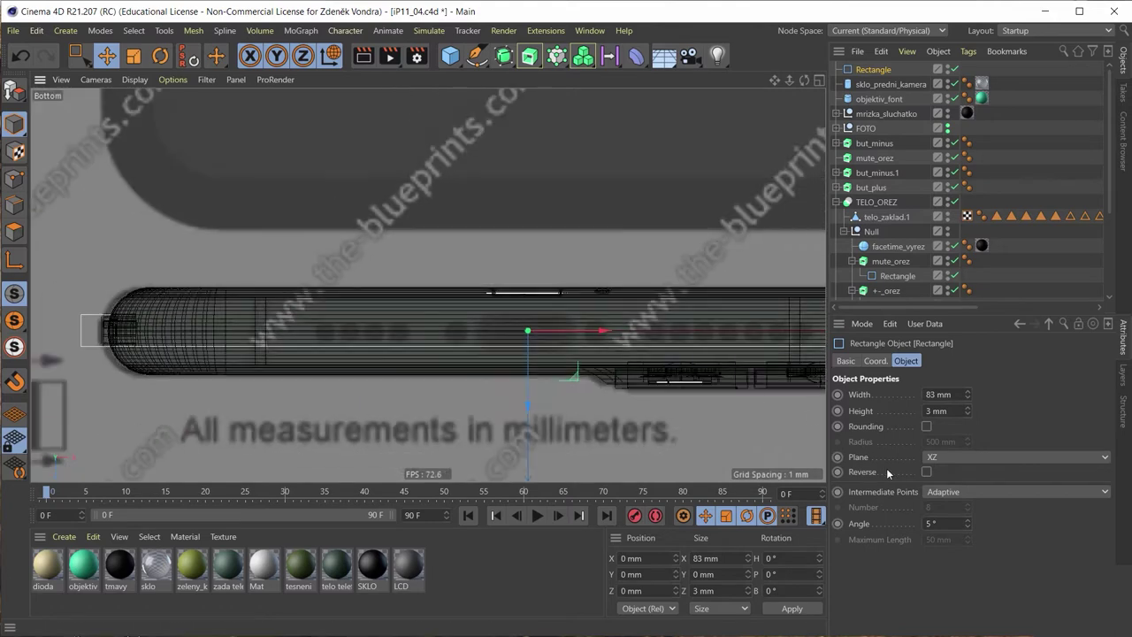
Step: Turn the rectangle into a rounded 9 × 3 mm slot with 1.5 mm radius, centred on the blueprint
double_click(940, 395)
text(8)
key(Return)
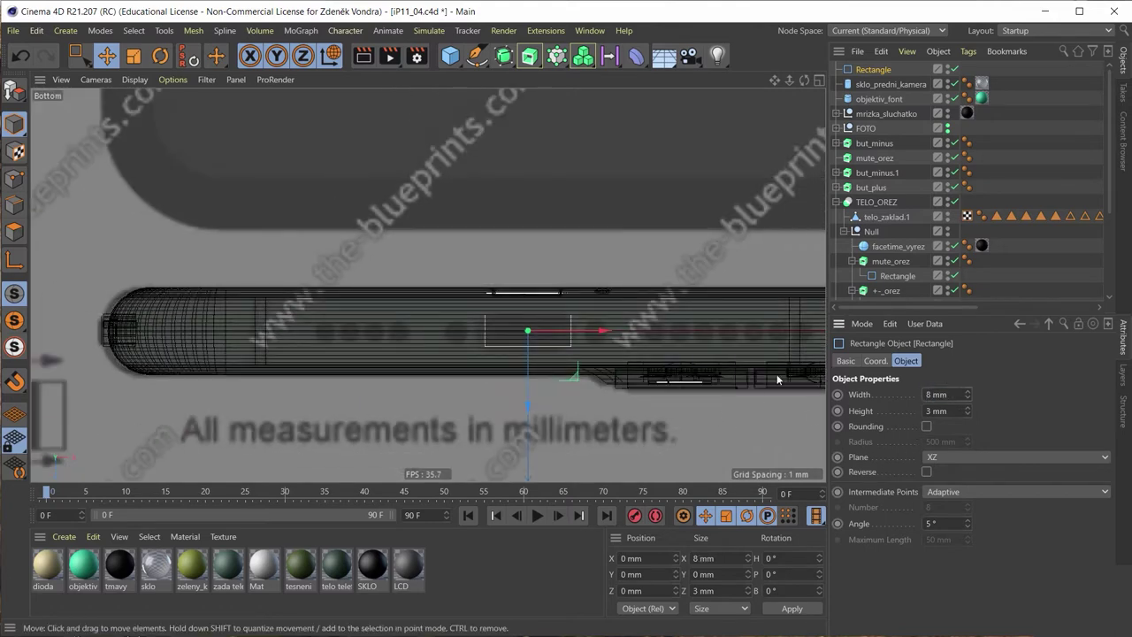
scroll(530, 329, up, 3)
scroll(513, 345, up, 1)
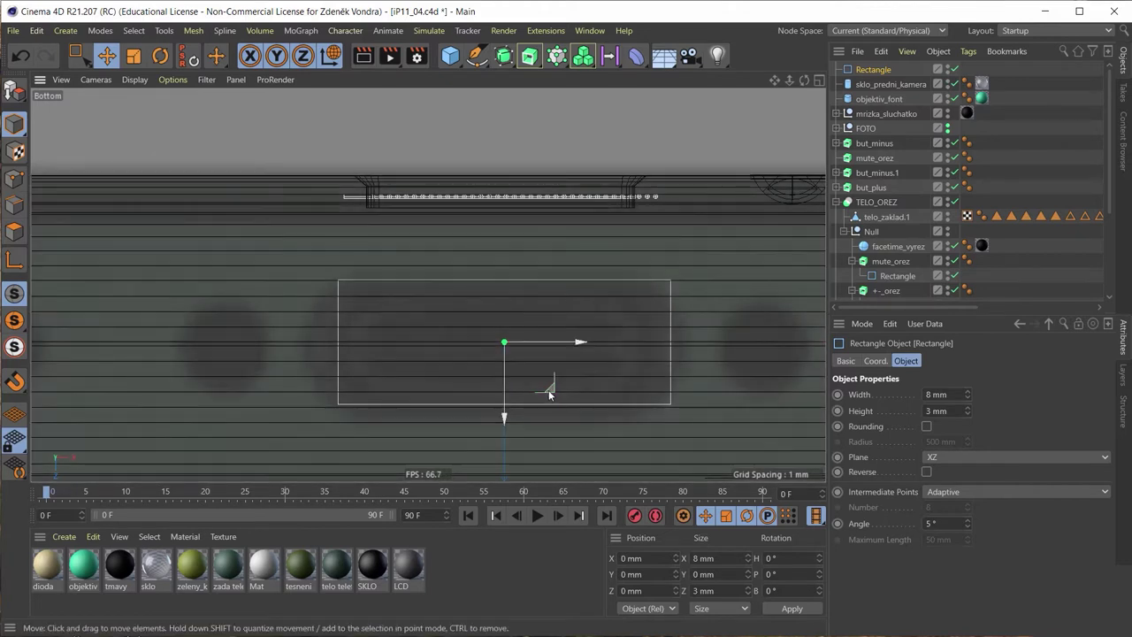
drag(550, 394, 543, 400)
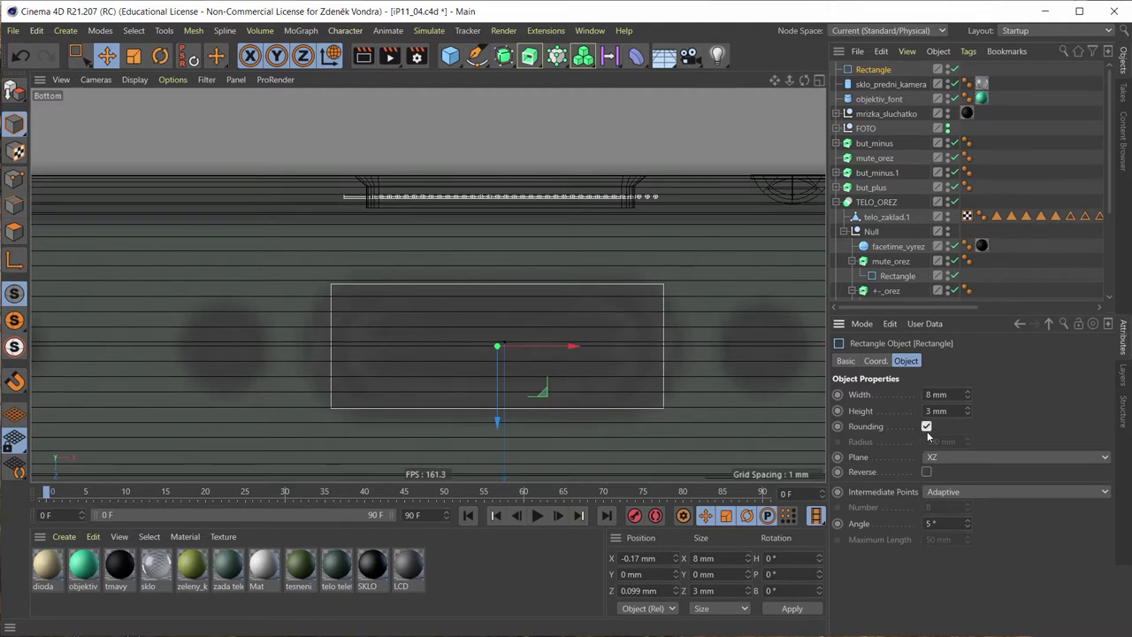
click(926, 427)
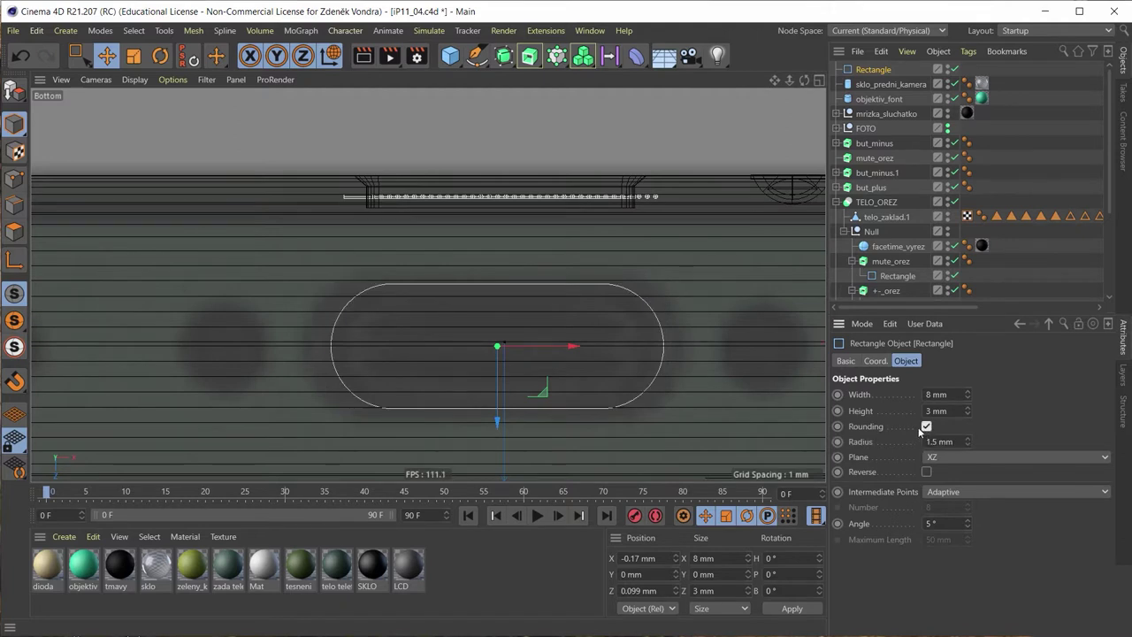
click(968, 391)
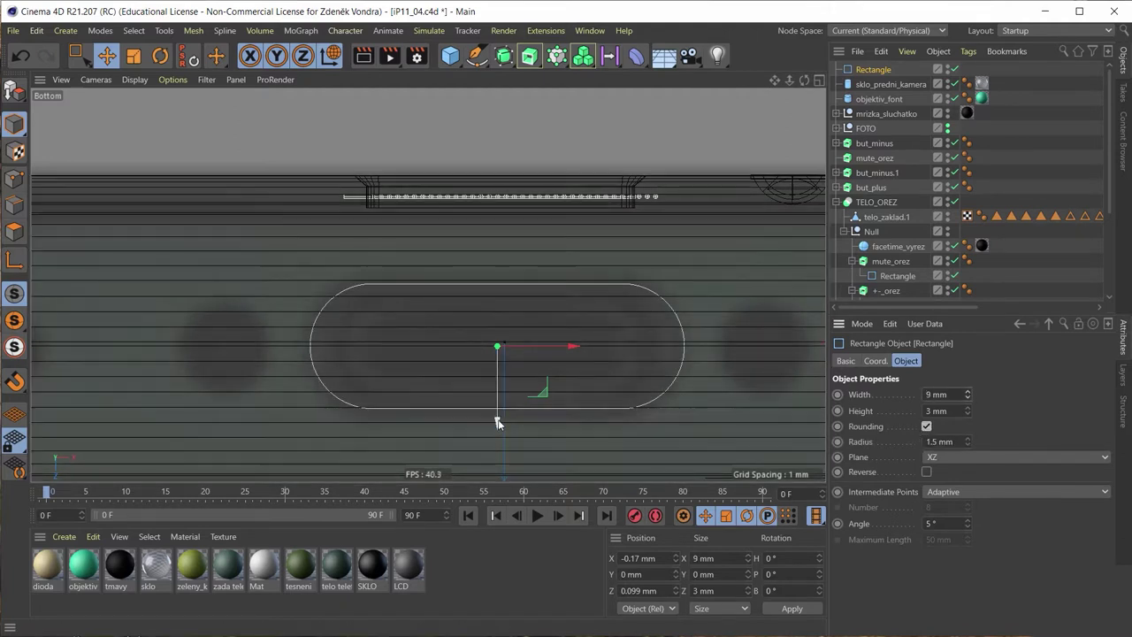
drag(508, 421, 503, 425)
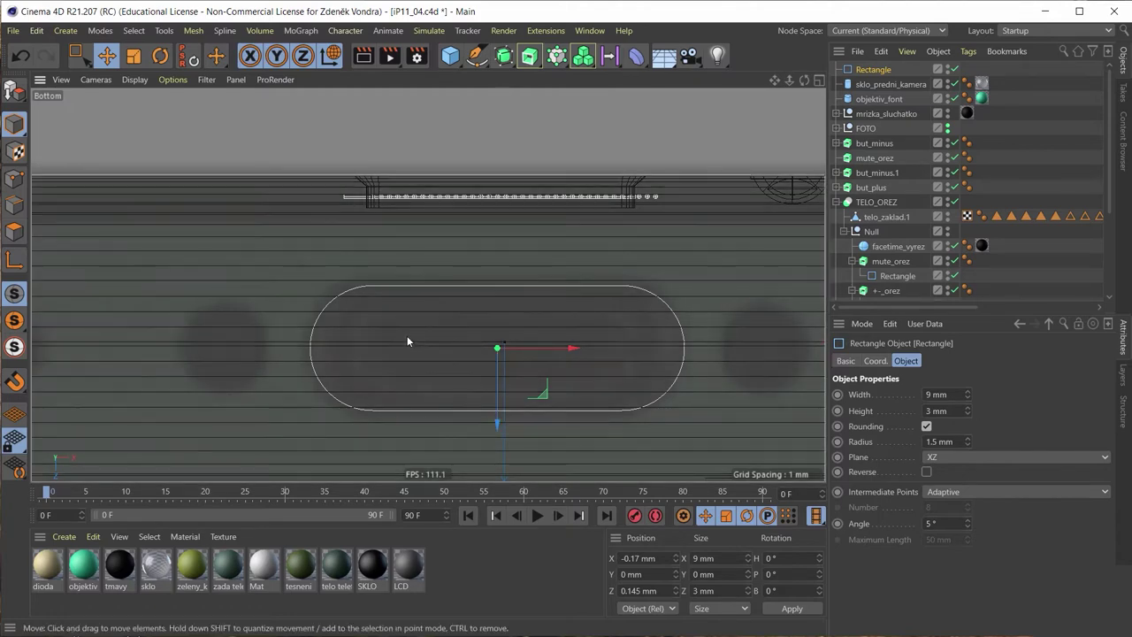
Step: In Perspective view, drag the slot rectangle down to the phone's bottom edge at Y −85.673 mm
middle_click(392, 274)
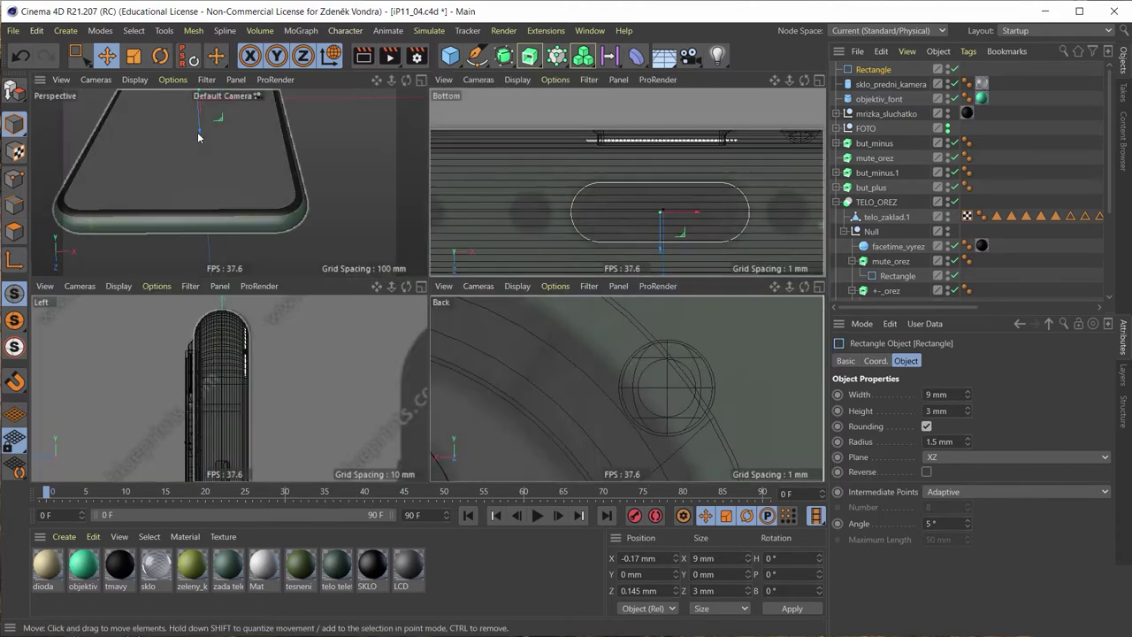
middle_click(220, 136)
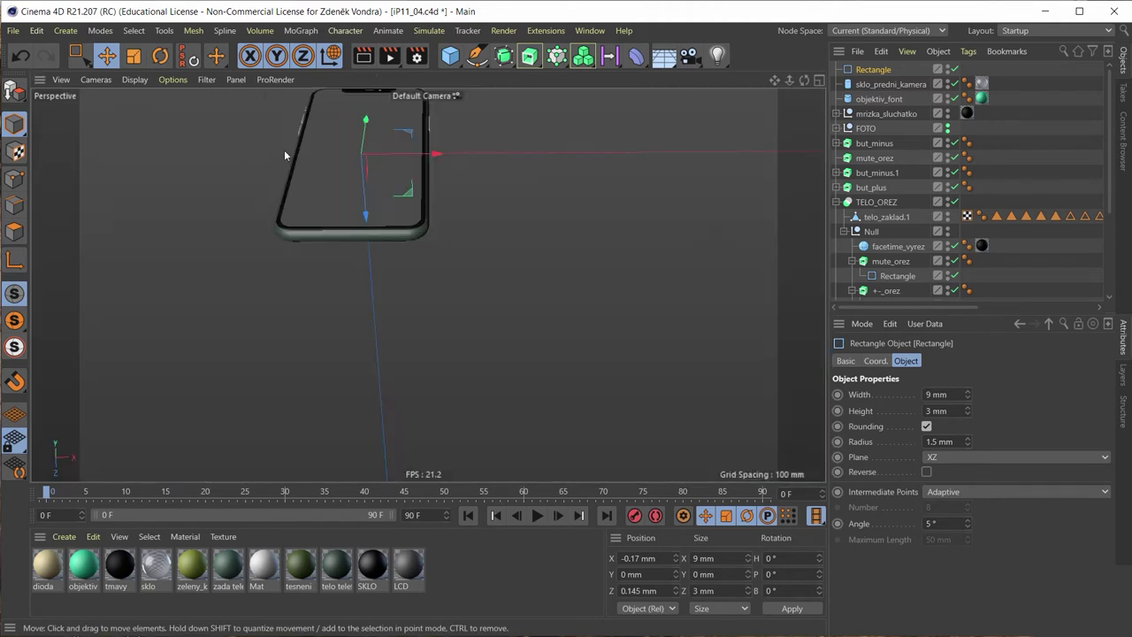
scroll(363, 131, up, 3)
drag(364, 131, 354, 234)
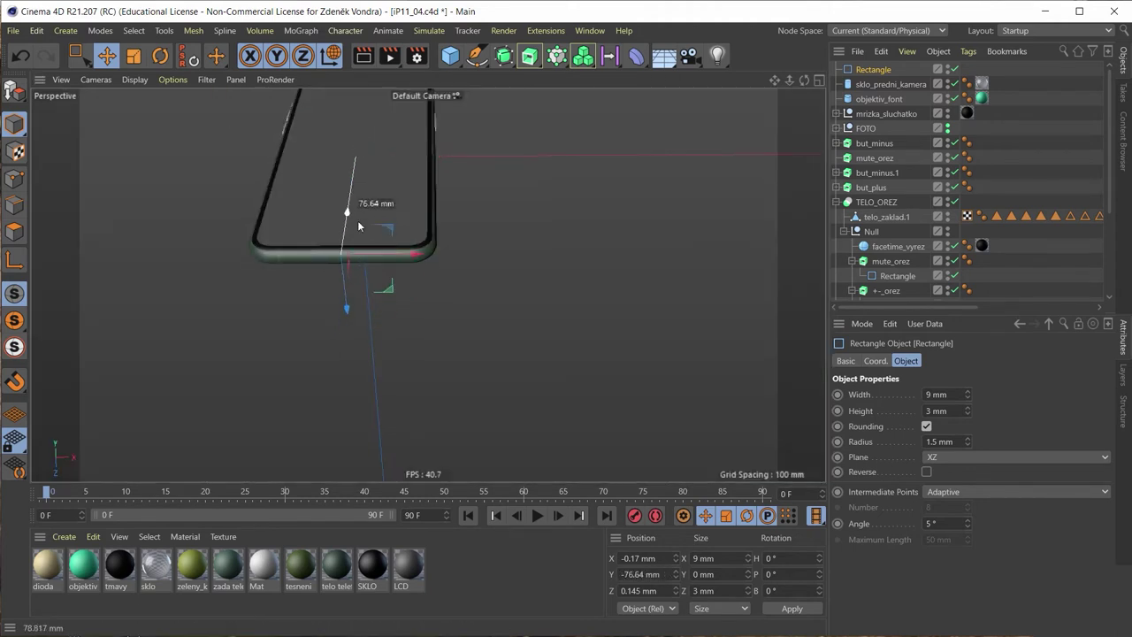
middle_click(341, 252)
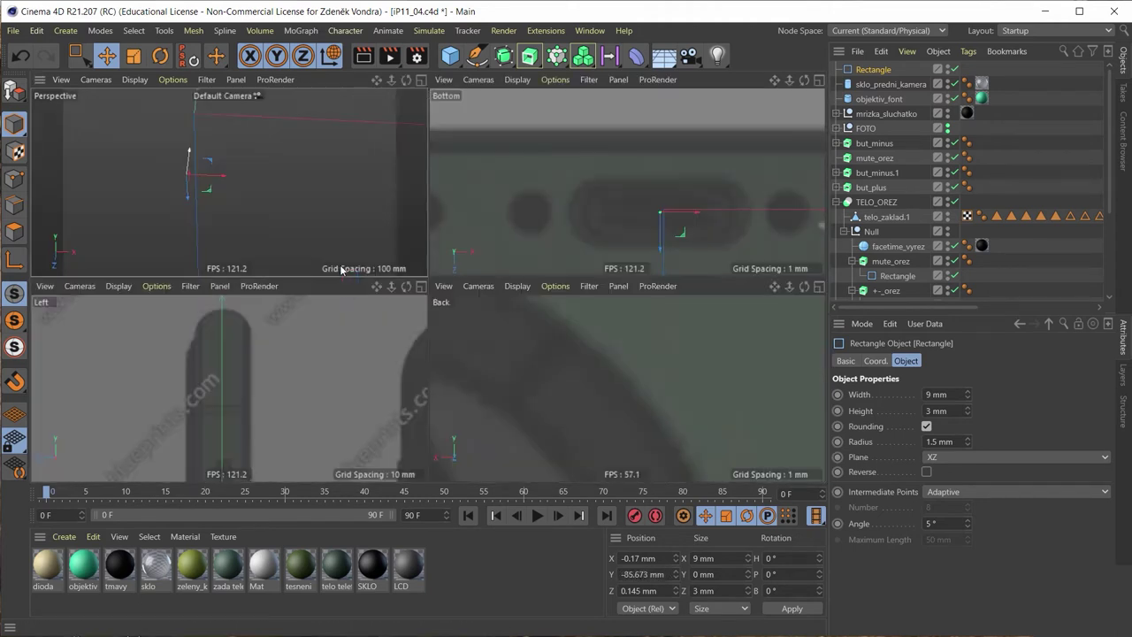
middle_click(328, 226)
scroll(325, 230, up, 2)
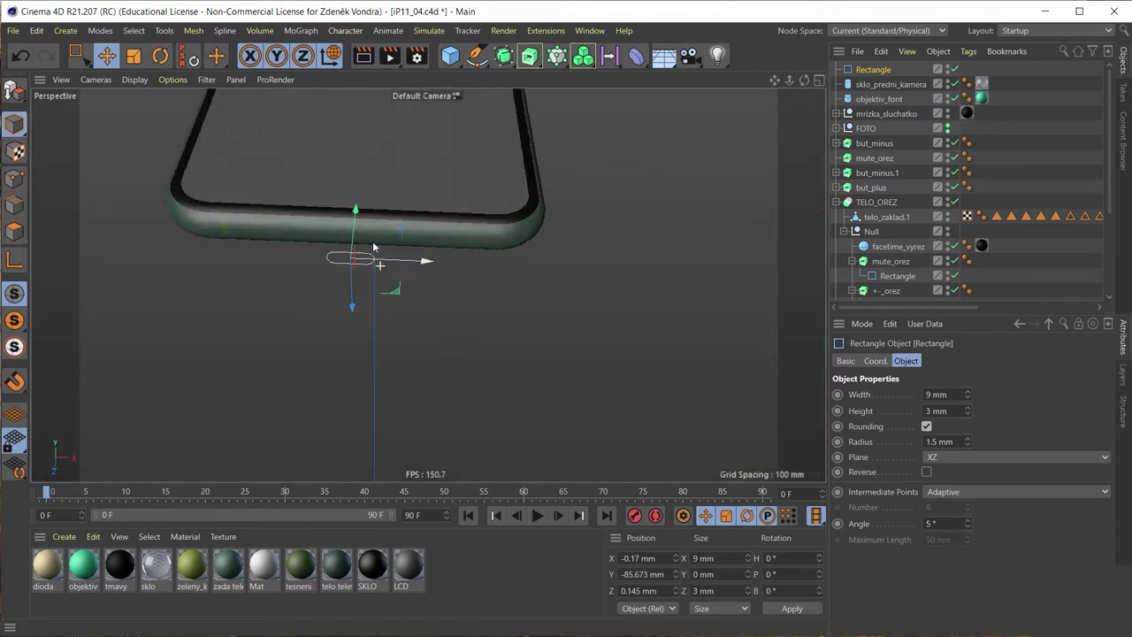
scroll(320, 235, up, 2)
scroll(315, 240, up, 2)
mouse_move(313, 241)
alt+mouse_down()
mouse_move(317, 256)
mouse_move(445, 235)
mouse_move(433, 210)
mouse_move(515, 317)
mouse_move(478, 285)
mouse_move(539, 253)
alt+mouse_up()
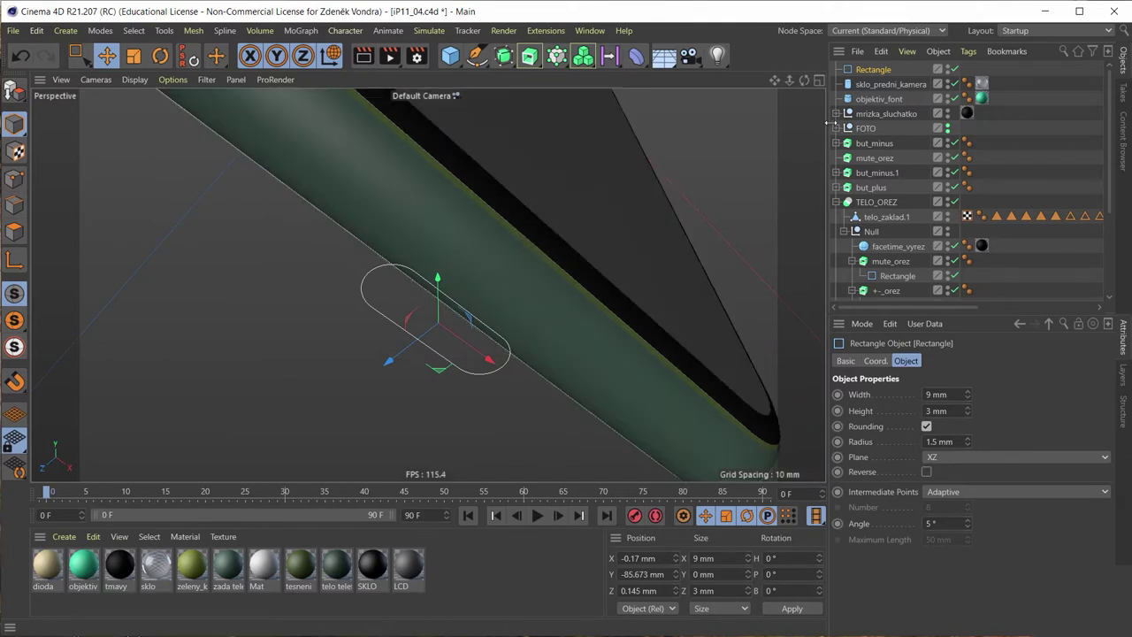
click(531, 55)
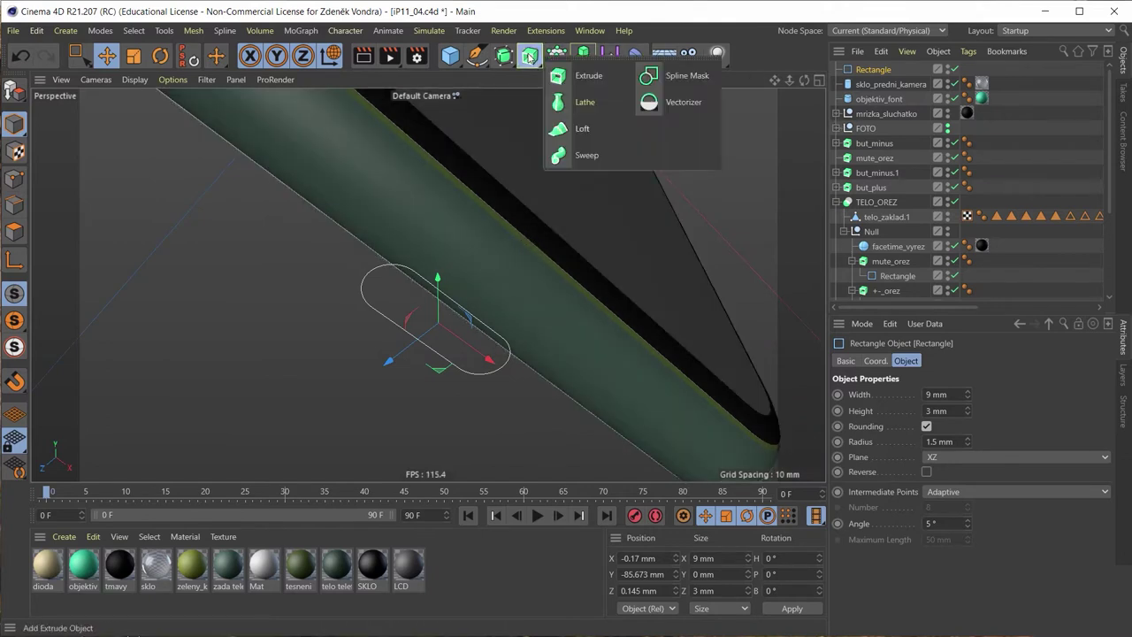
Step: Add an Extrude, put the Rectangle inside it, and set Movement to 0 / 3 / 0 mm
click(584, 77)
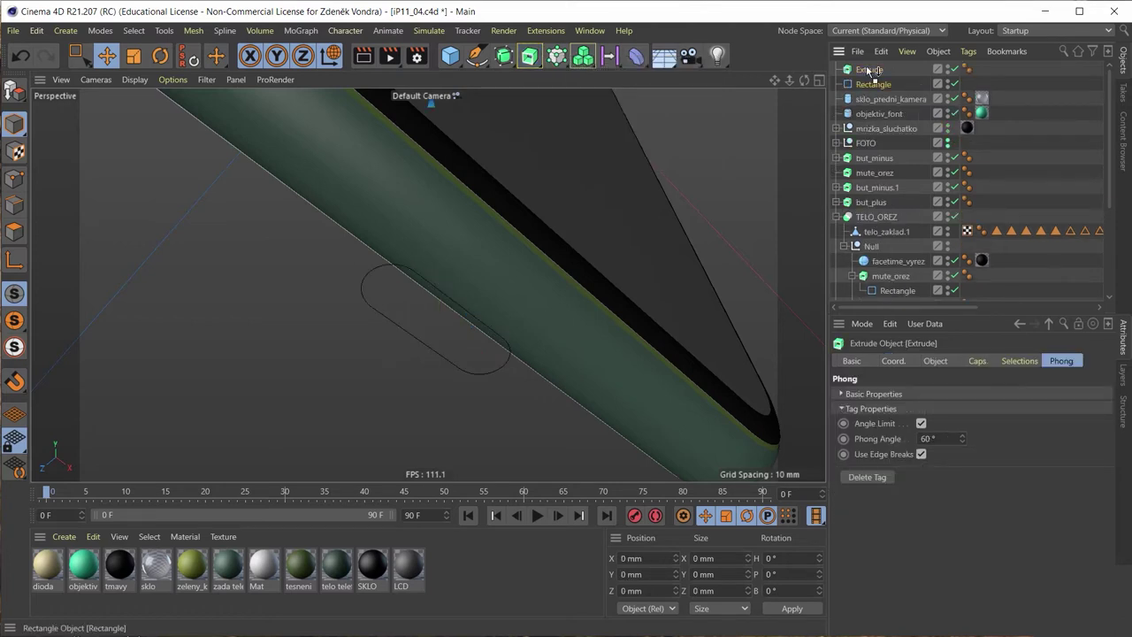
drag(868, 84, 876, 70)
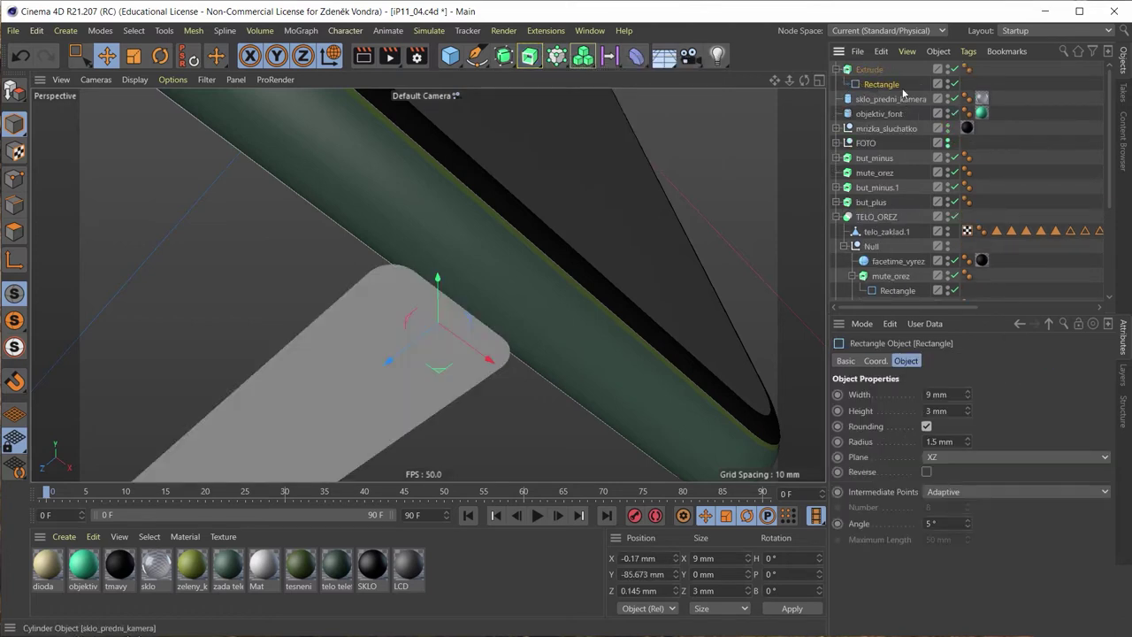
click(869, 69)
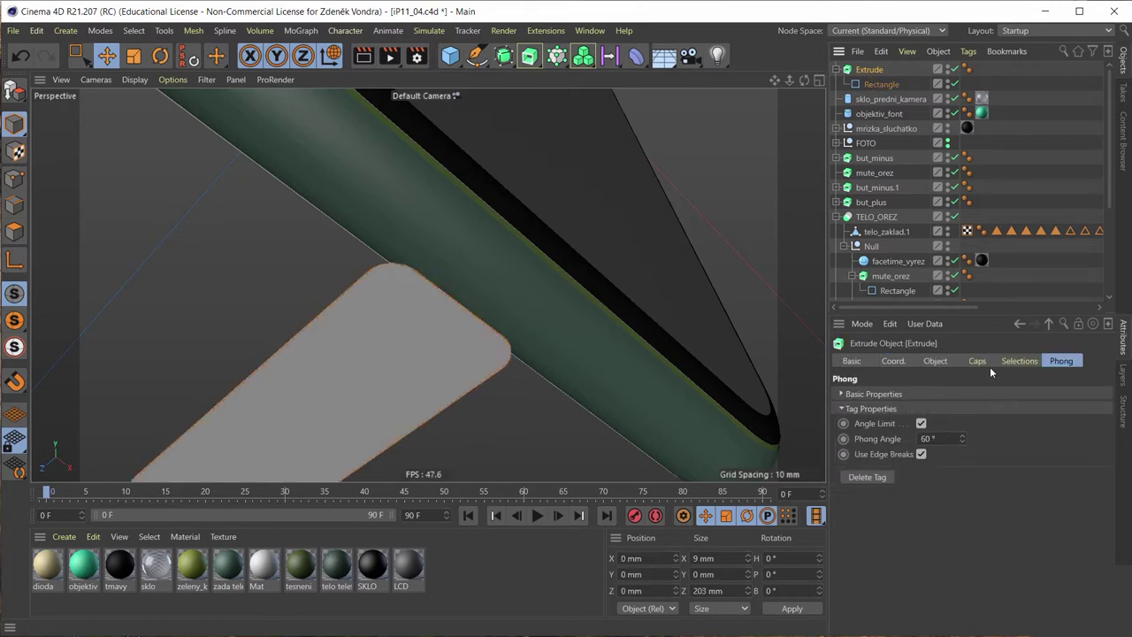
click(938, 361)
click(1015, 395)
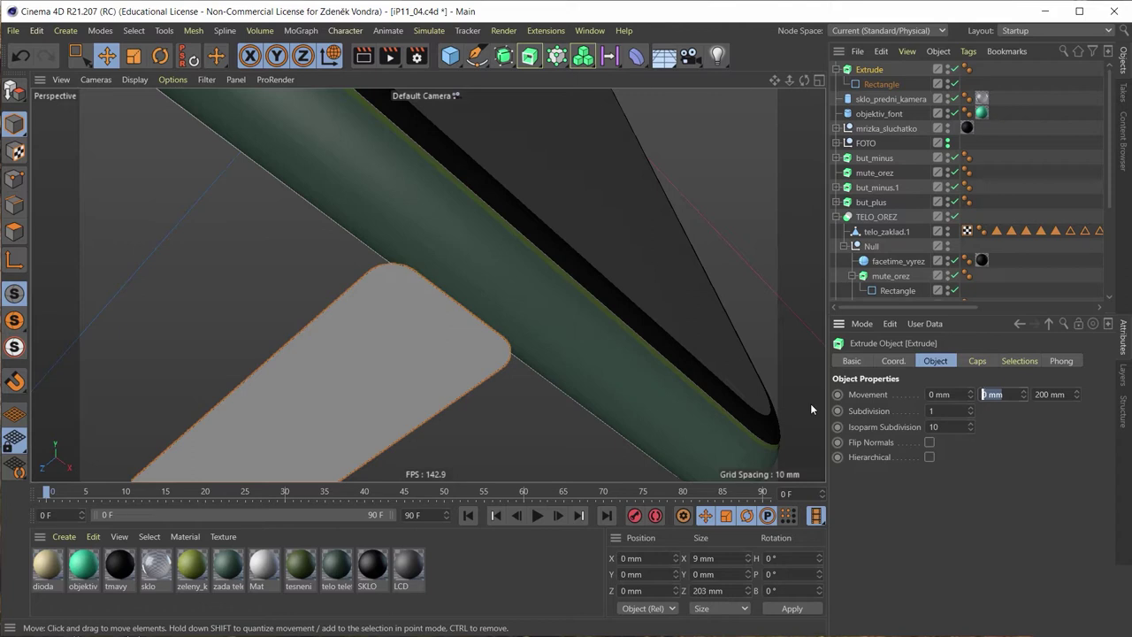
text(3)
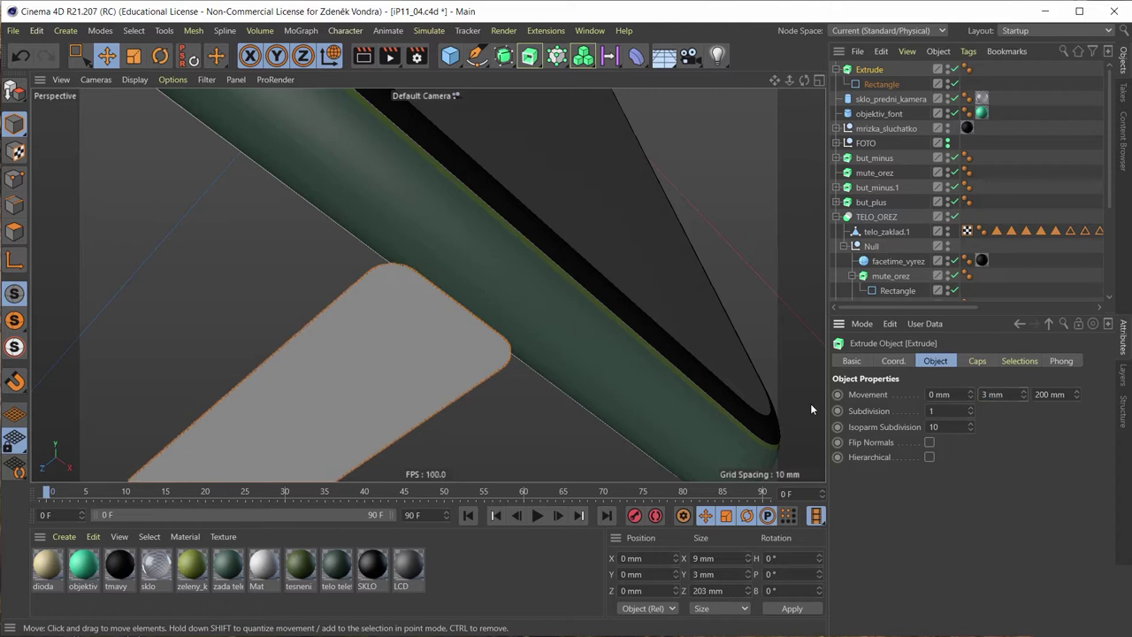
key(Tab)
text(0)
key(Return)
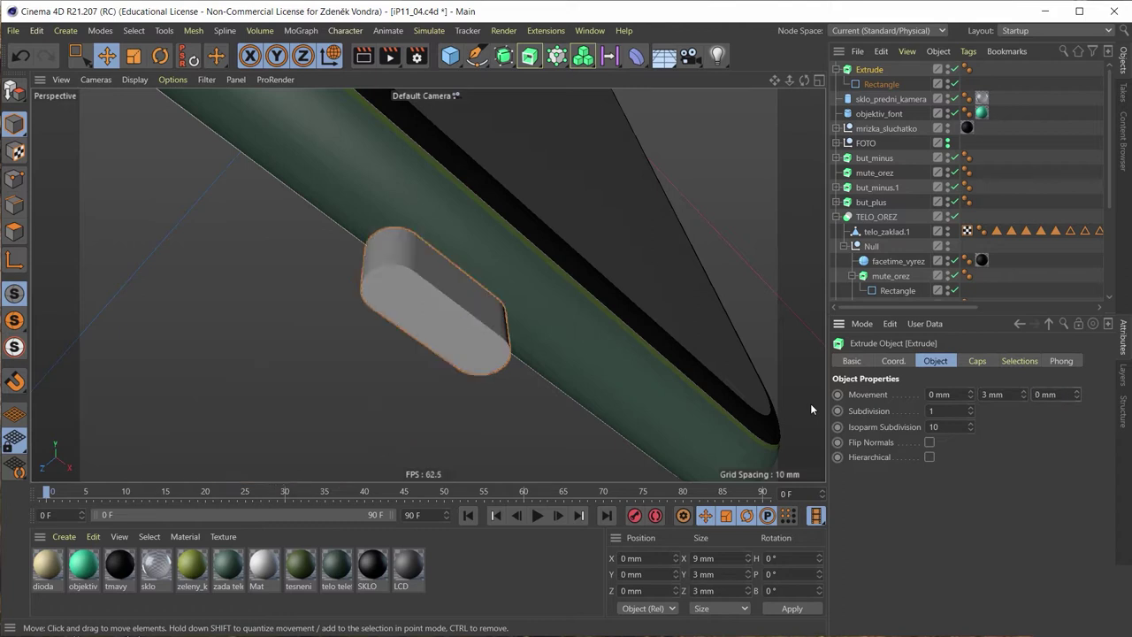
alt+drag(336, 409, 369, 442)
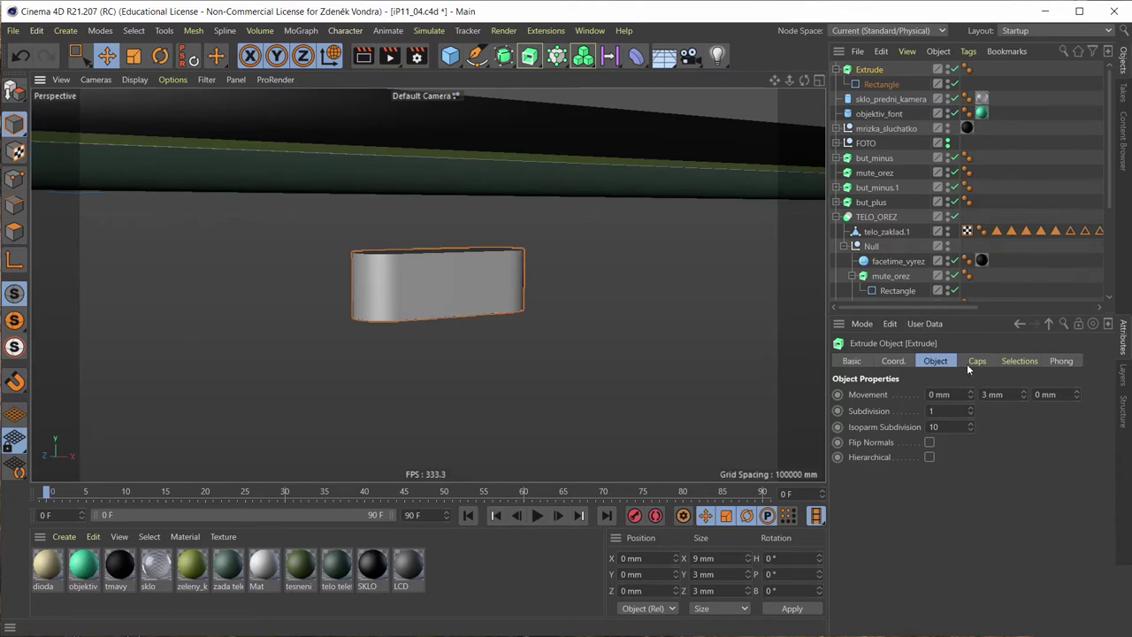
Step: Give the Extrude's caps a 0.5 mm bevel
scroll(407, 289, up, 2)
scroll(407, 288, up, 3)
scroll(415, 289, up, 3)
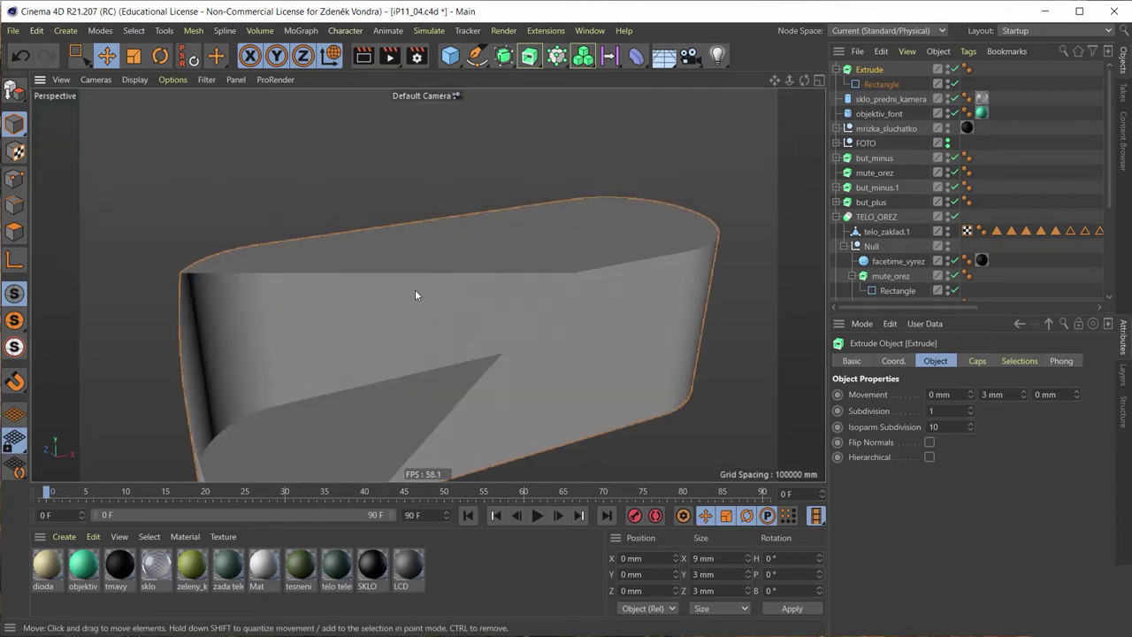
scroll(415, 290, down, 5)
mouse_move(433, 282)
alt+mouse_down()
mouse_move(235, 240)
mouse_move(331, 155)
mouse_move(392, 123)
alt+mouse_up()
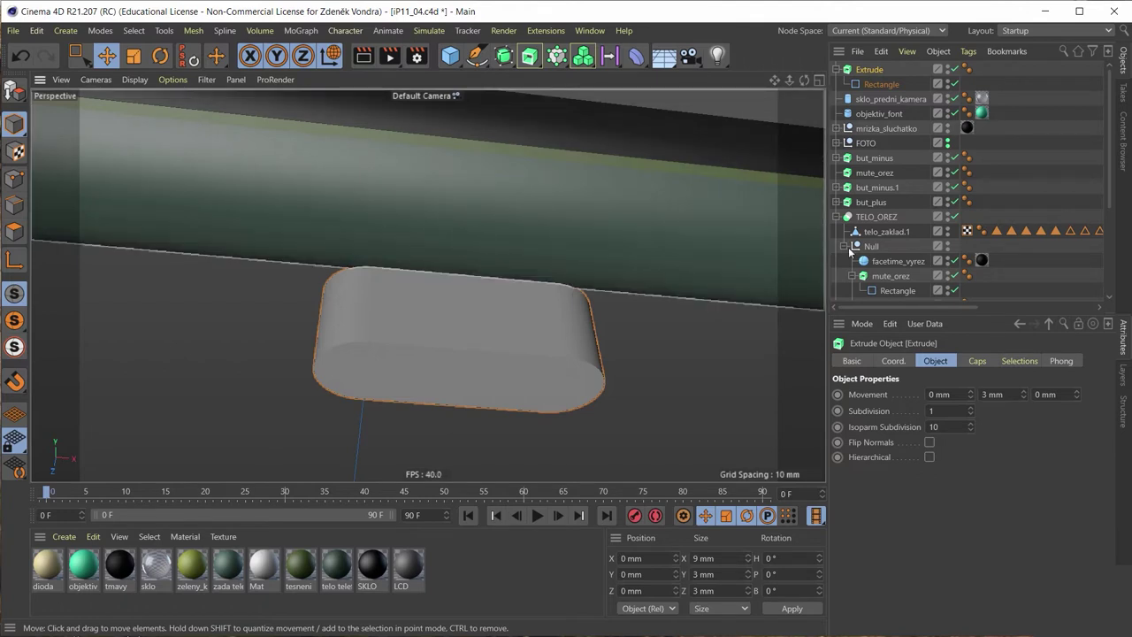
click(976, 361)
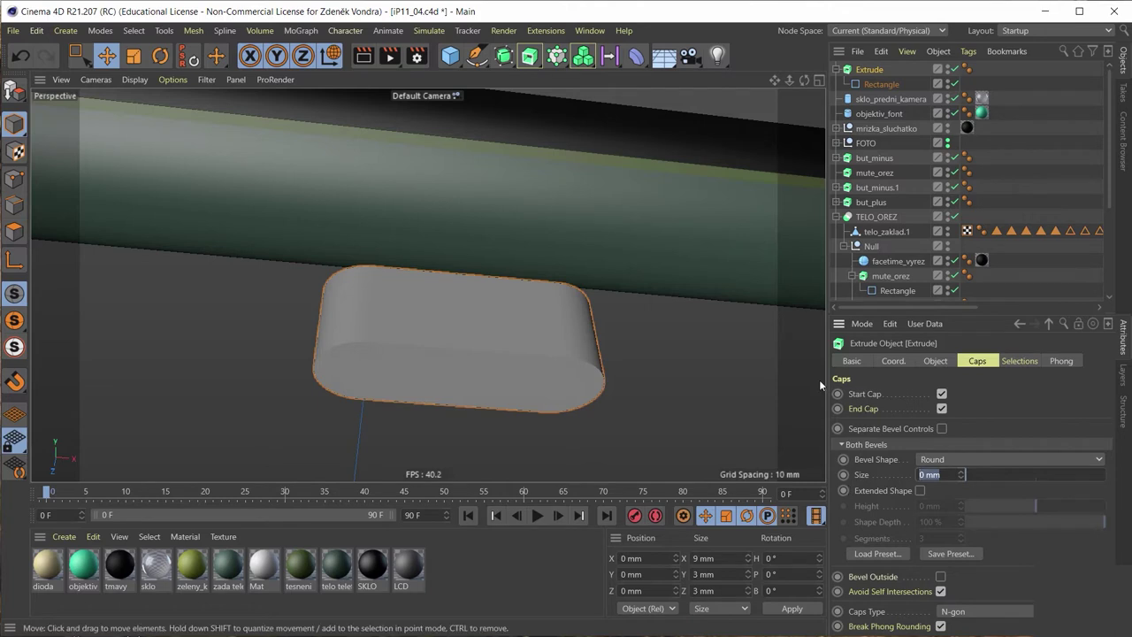
text(0,5)
key(Return)
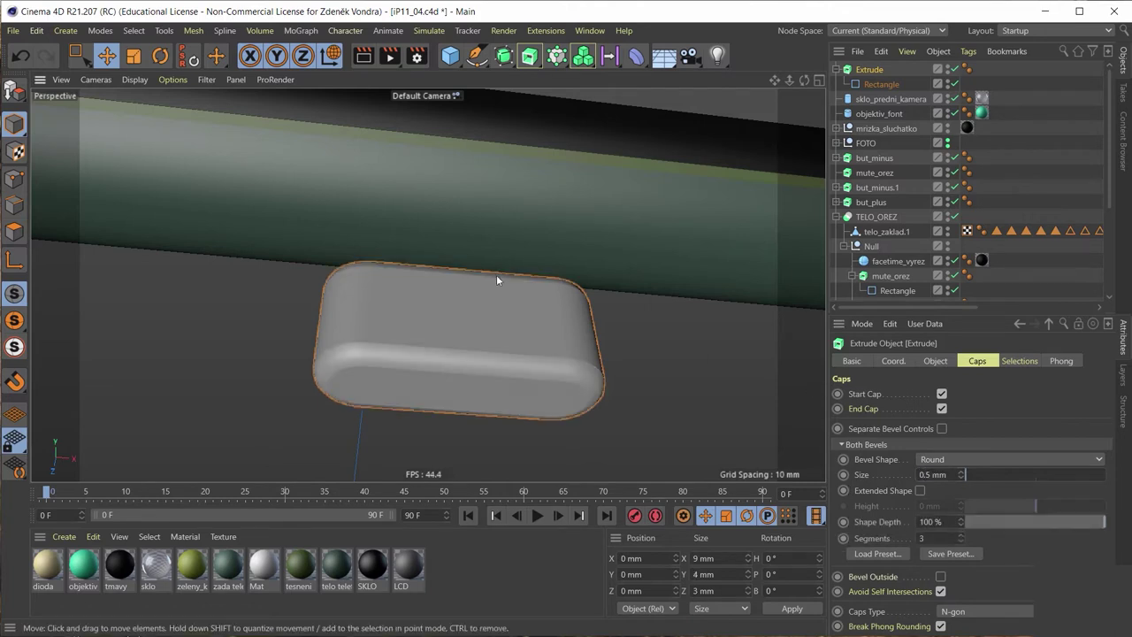
Step: Change the bevel shape to Curve and reduce the bevel size to 0.3 mm
alt+drag(497, 276, 550, 398)
click(968, 460)
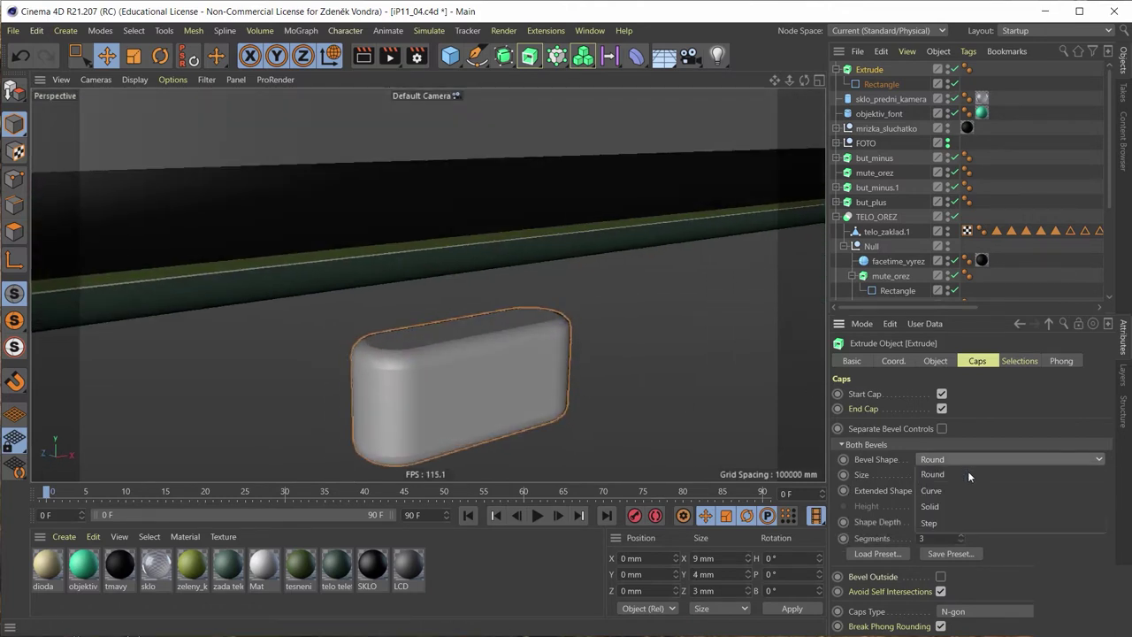
click(963, 485)
alt+drag(448, 365, 359, 331)
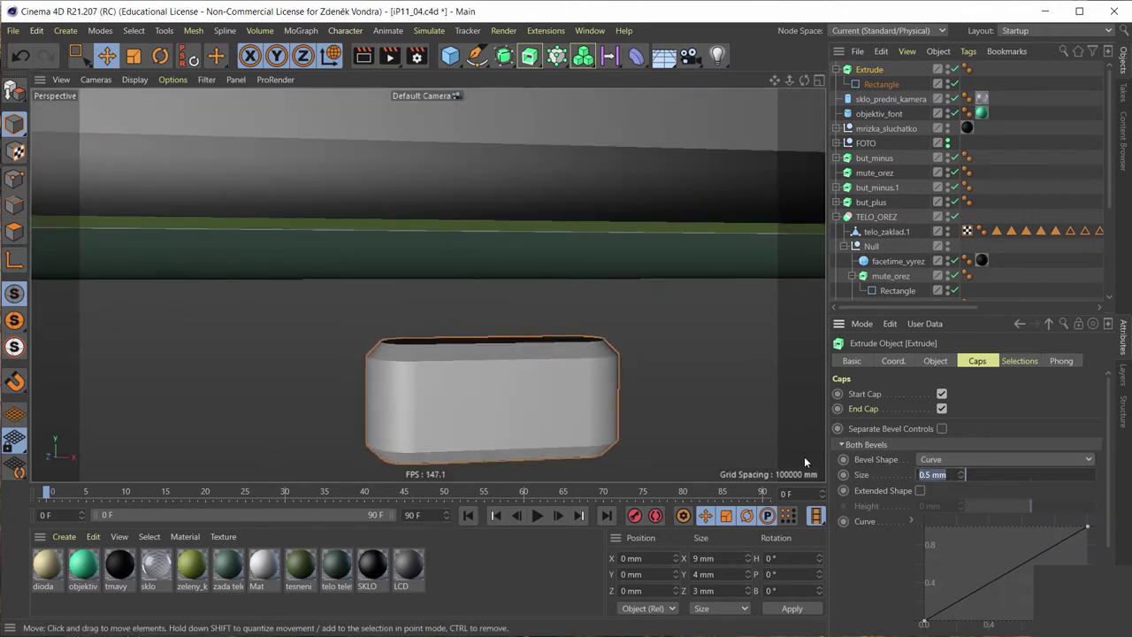
key(BackSpace)
key(BackSpace)
key(BackSpace)
text(3)
key(Return)
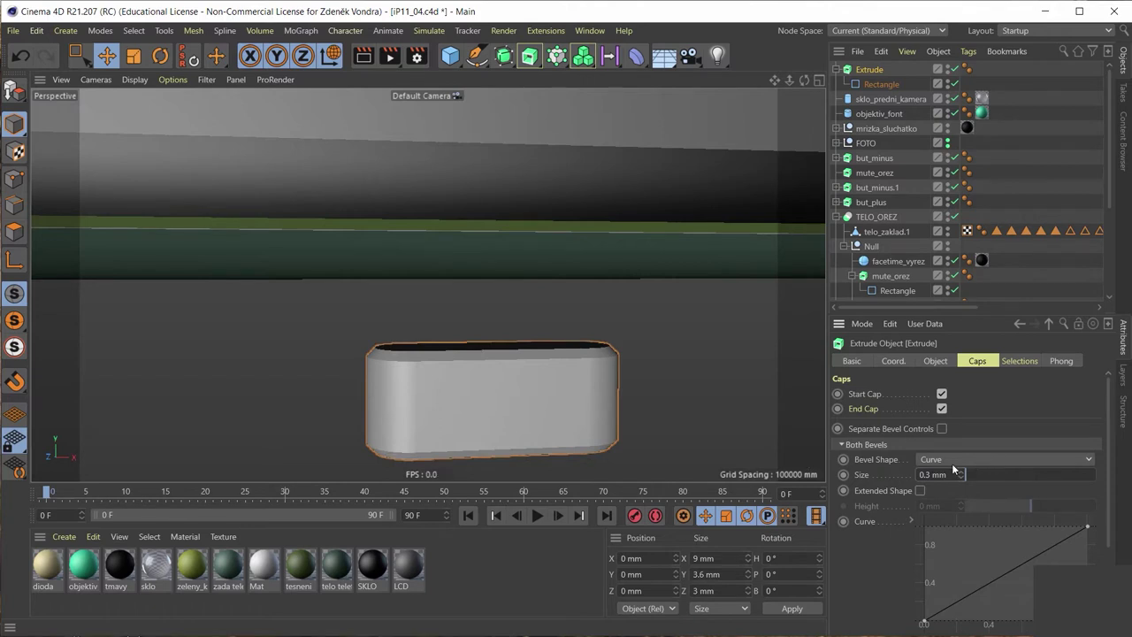
alt+drag(563, 404, 537, 374)
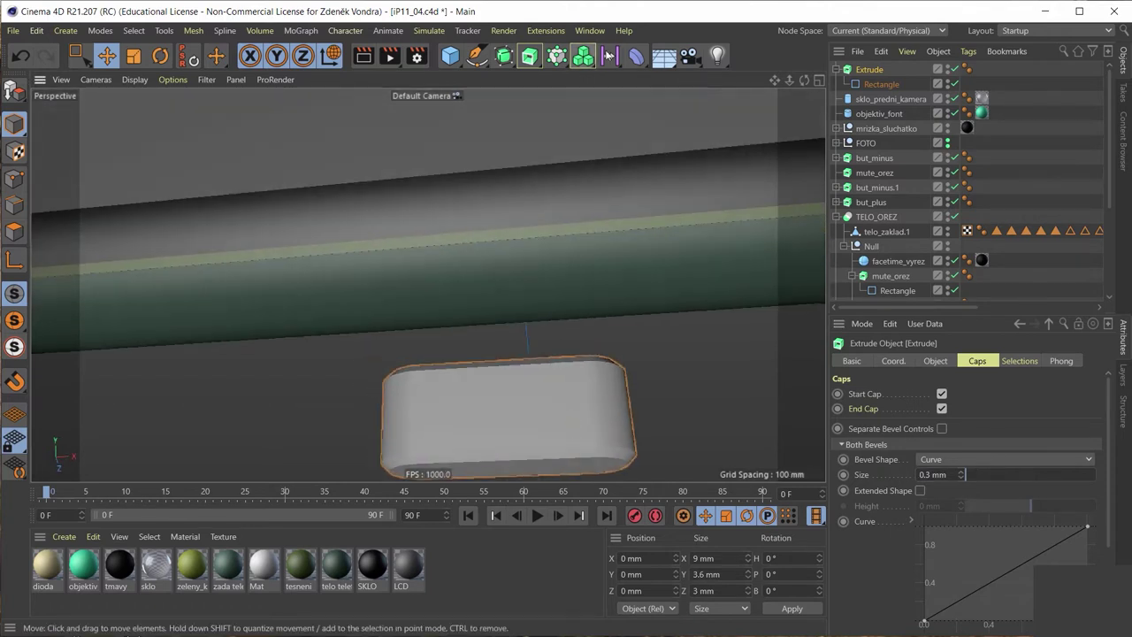
Step: Rename the Extrude to lightning_orez and nest it under the Null inside TELO_OREZ
double_click(872, 70)
text(light)
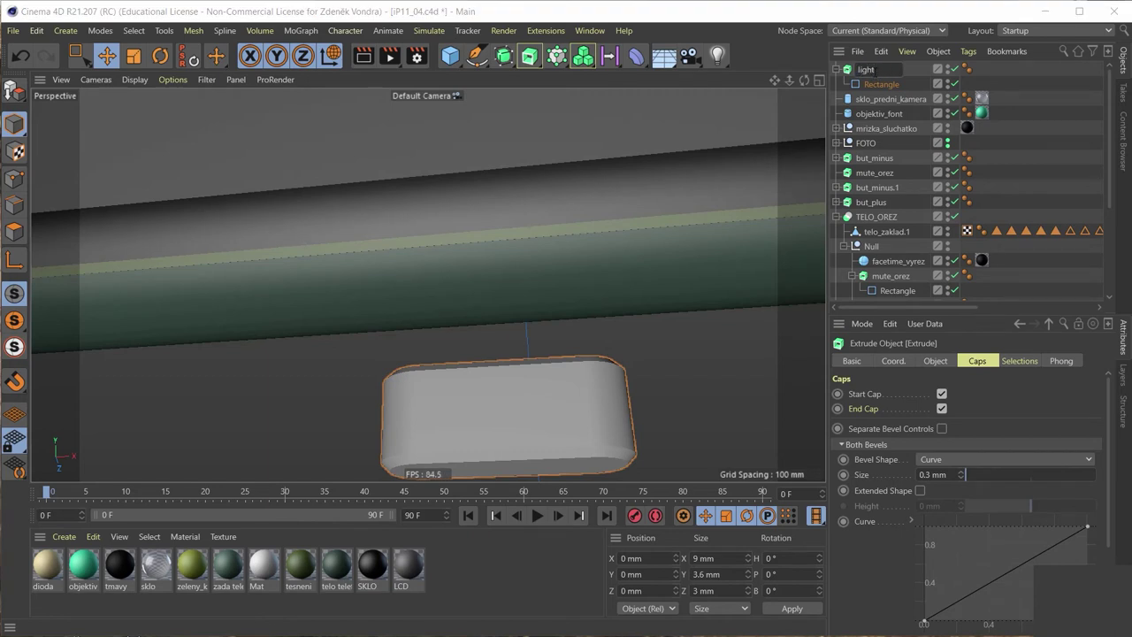
text(ning)
text(_orez)
key(Return)
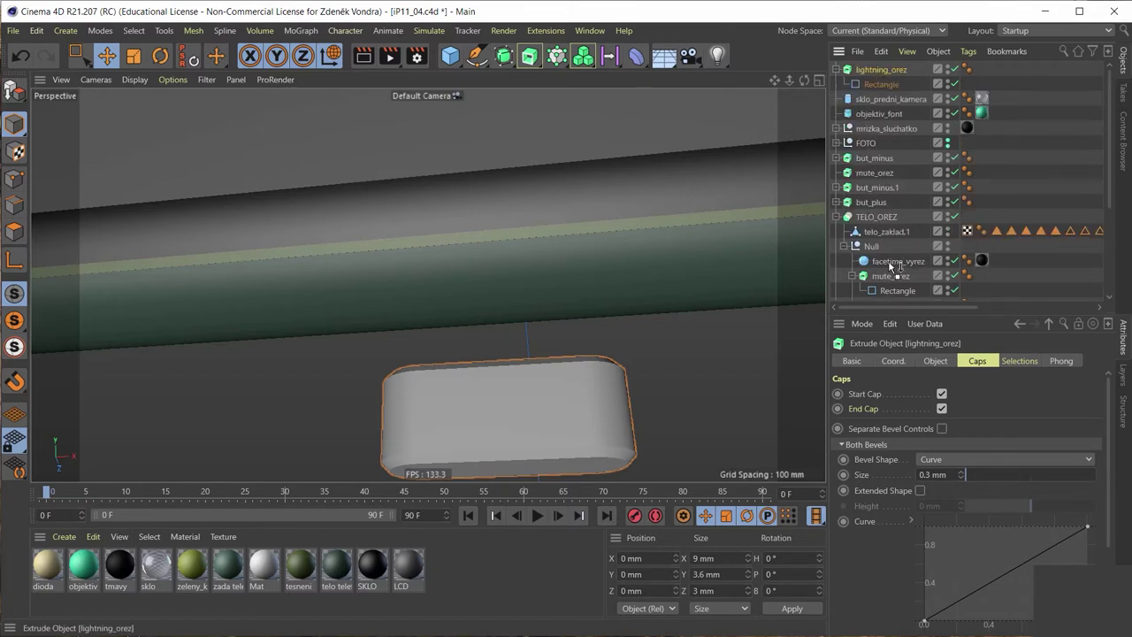
drag(873, 253, 872, 247)
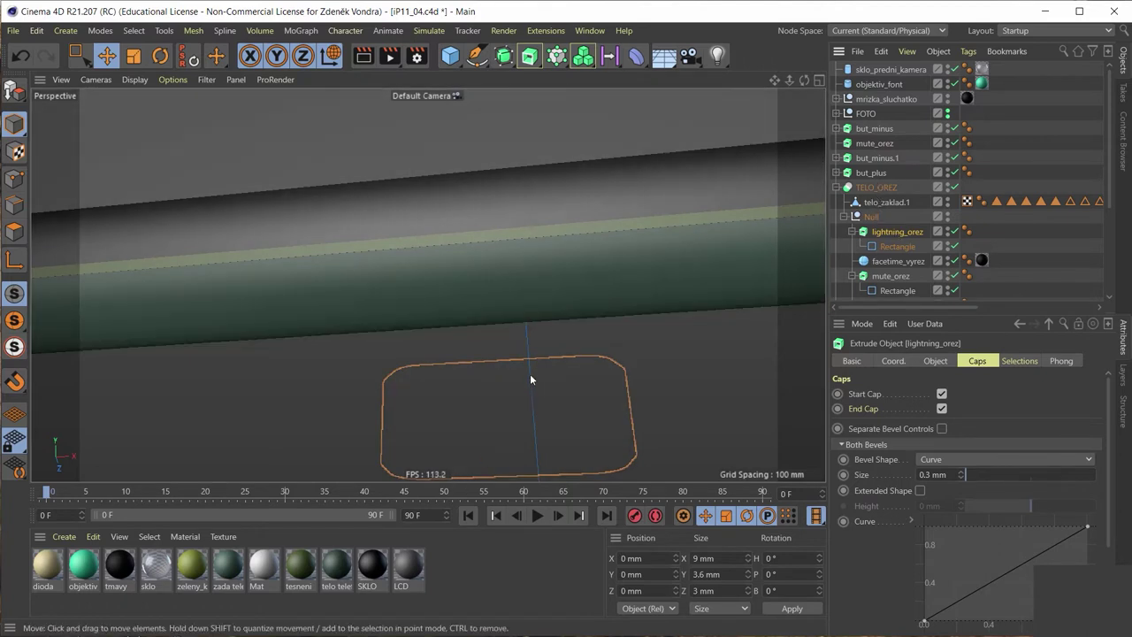
mouse_move(530, 373)
alt+mouse_down()
mouse_move(460, 302)
mouse_move(218, 260)
alt+mouse_up()
scroll(460, 302, down, 5)
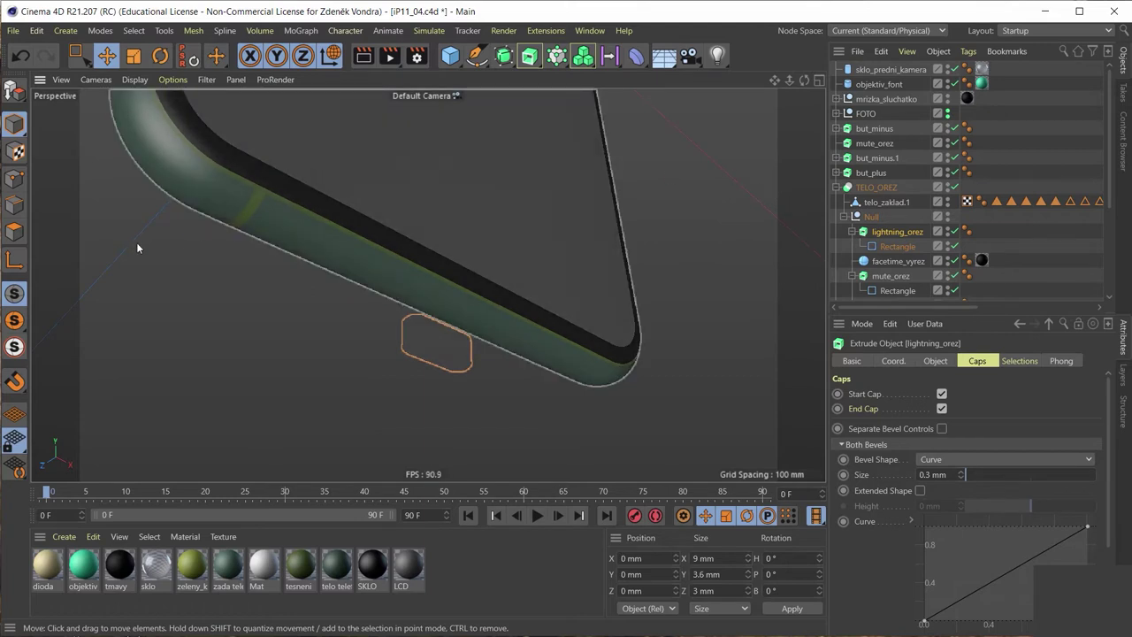
Step: In Axis mode, lower lightning_orez's axis by about 87.48 mm
scroll(354, 366, down, 3)
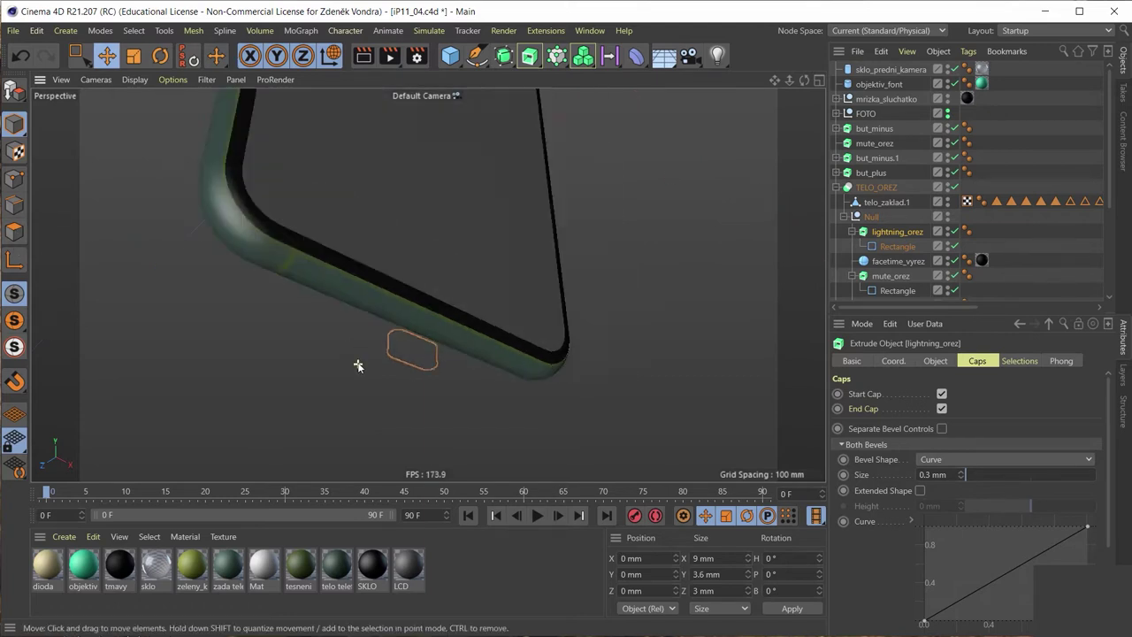
alt+drag(354, 366, 451, 386)
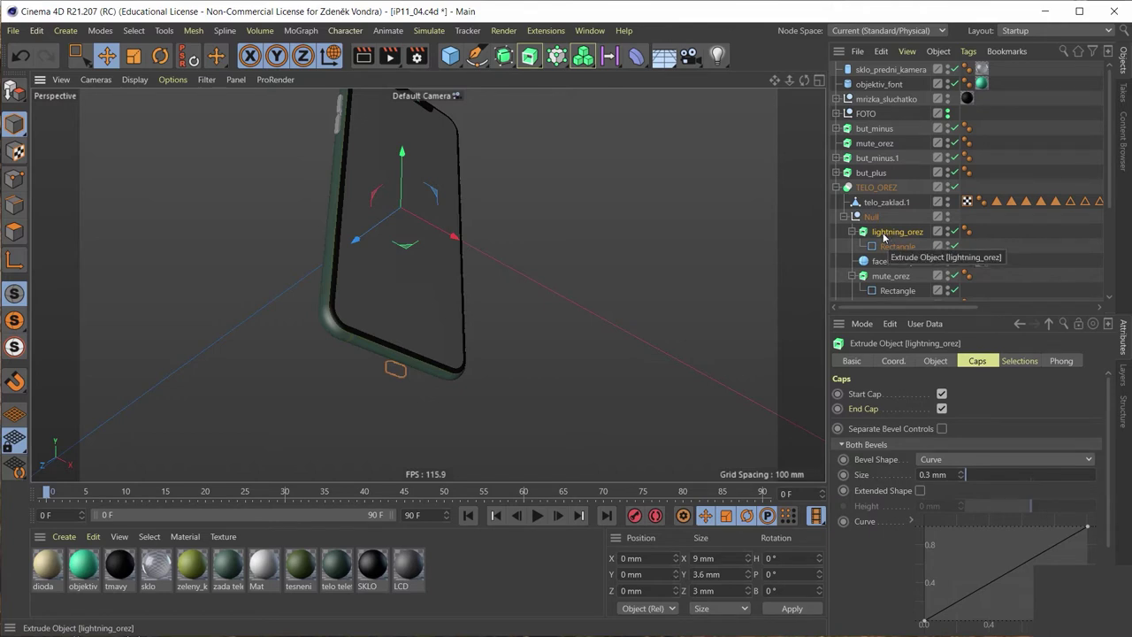
click(14, 258)
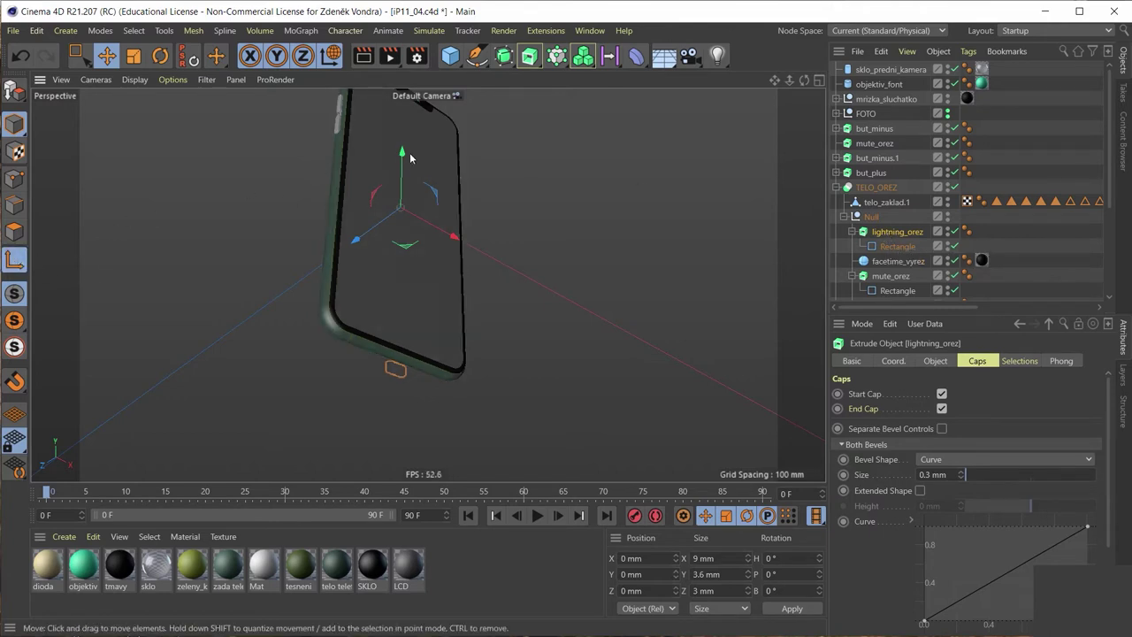
drag(411, 158, 400, 317)
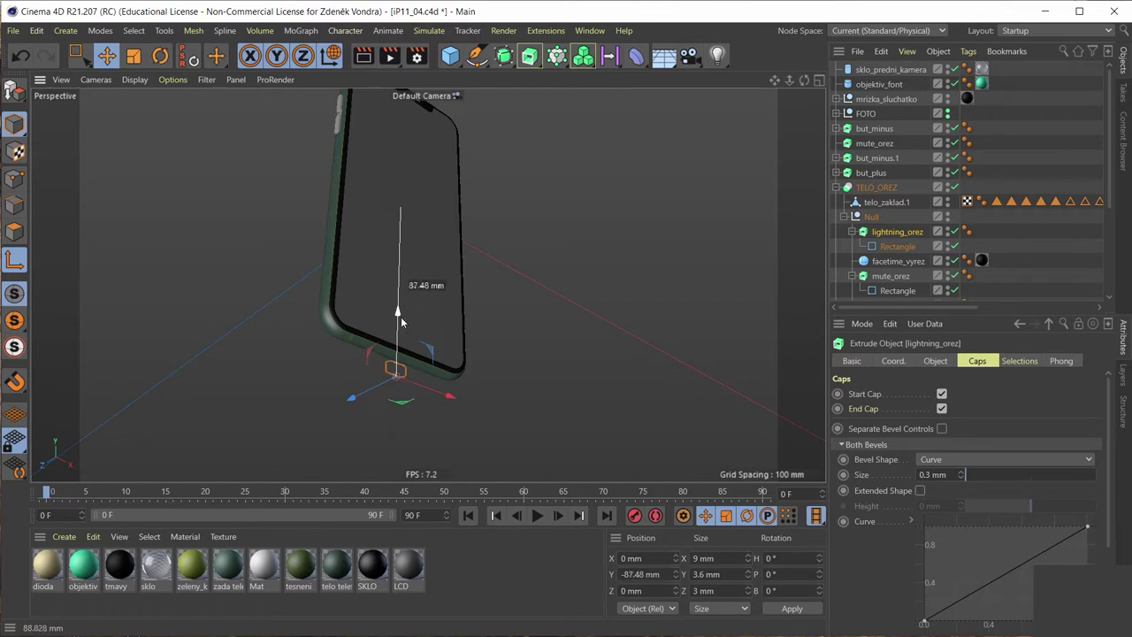
key(l)
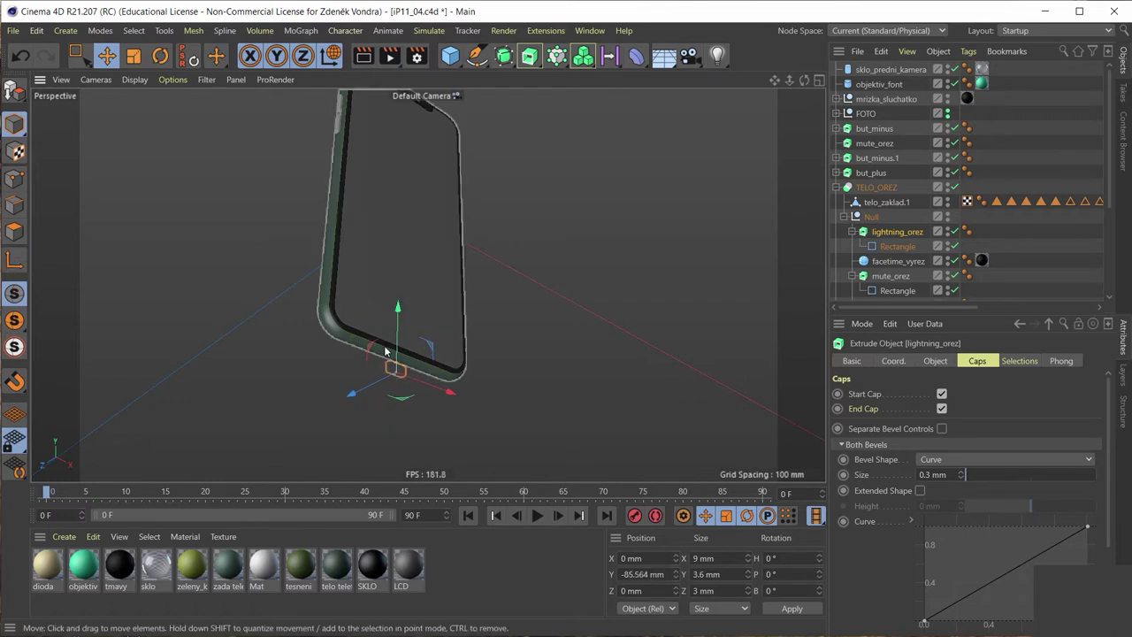
Step: Raise the lightning_orez cutter along Y to the phone's bottom edge at -82.624 mm
scroll(385, 351, up, 3)
scroll(392, 341, up, 4)
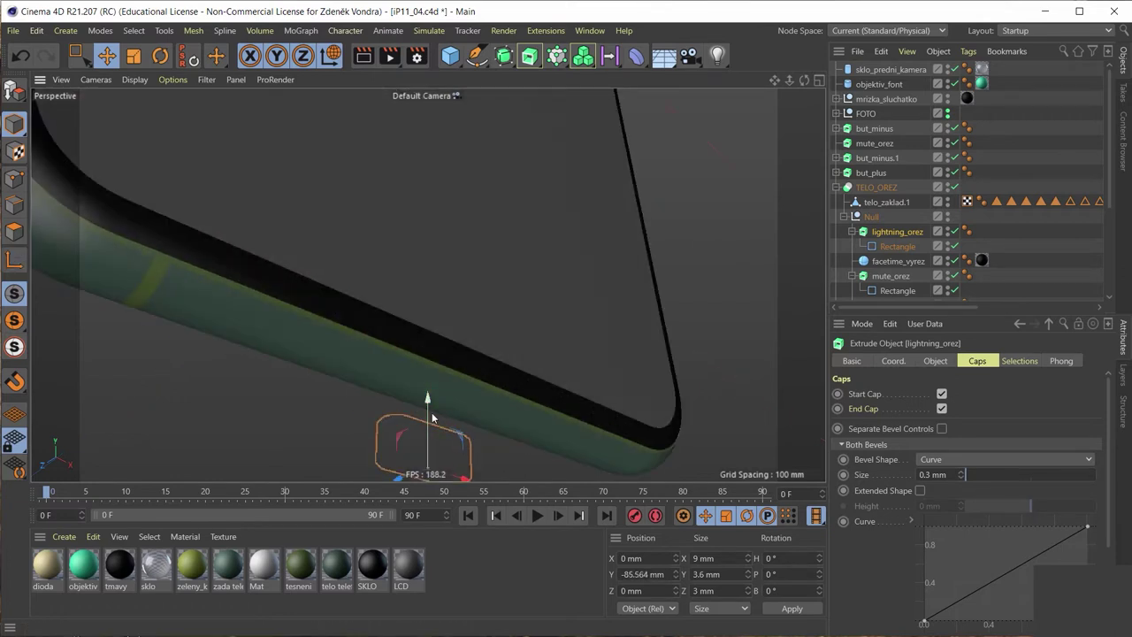
mouse_move(432, 412)
mouse_down()
mouse_move(450, 377)
mouse_move(384, 389)
mouse_up()
scroll(521, 425, up, 5)
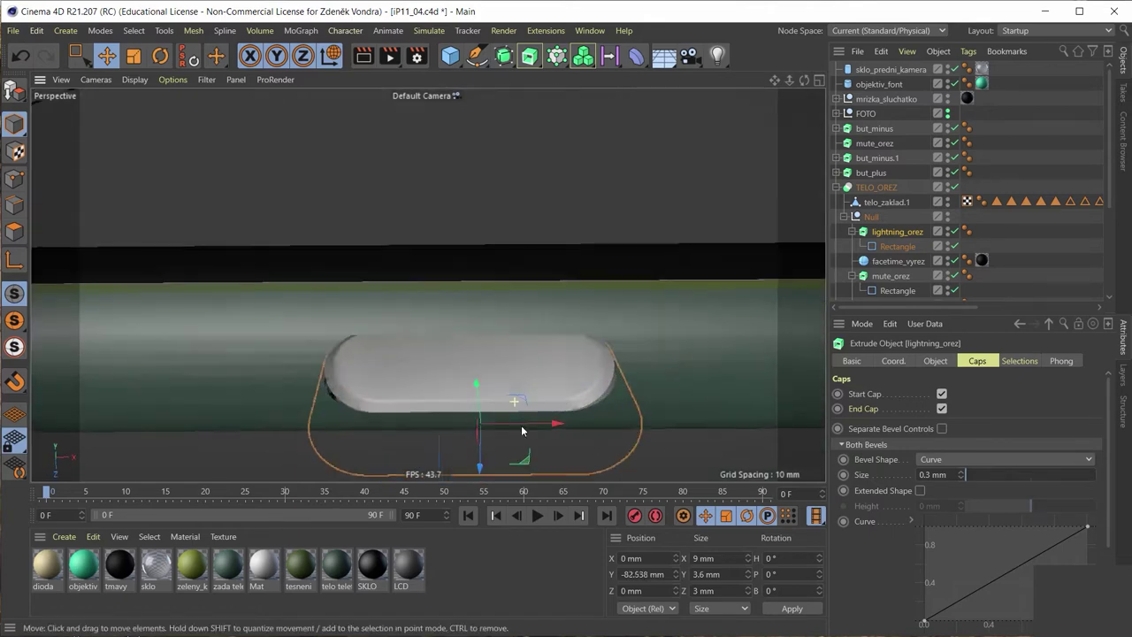
scroll(521, 426, up, 3)
mouse_move(521, 427)
alt+mouse_down()
mouse_move(550, 368)
mouse_move(507, 379)
mouse_move(531, 412)
mouse_move(542, 408)
alt+mouse_up()
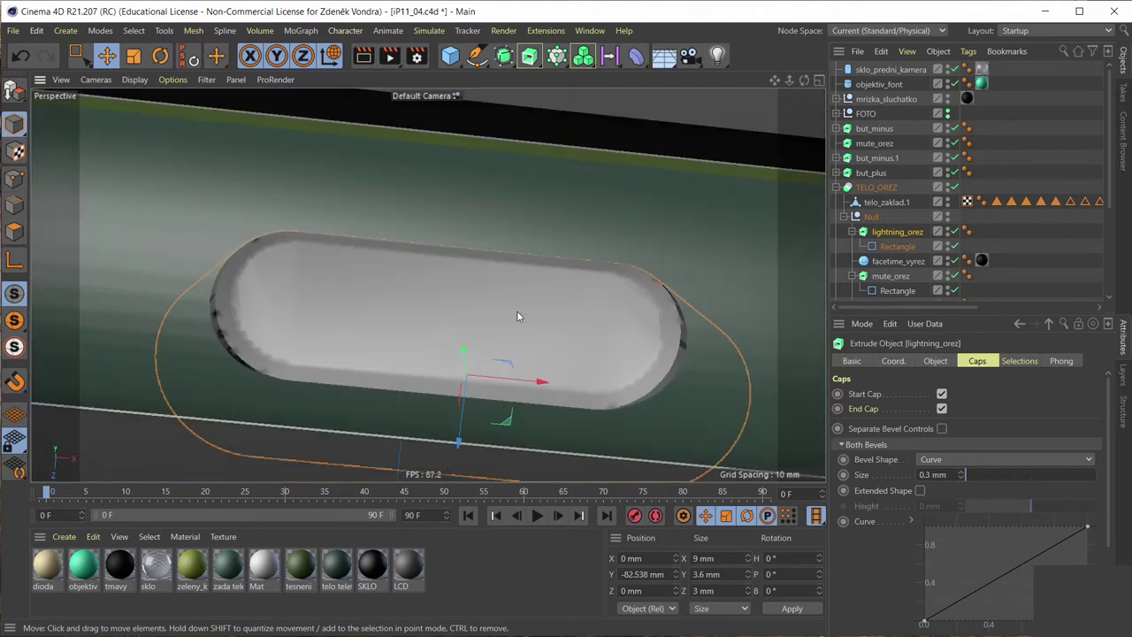
mouse_move(517, 311)
alt+mouse_down()
mouse_move(513, 245)
mouse_move(487, 291)
mouse_move(470, 296)
mouse_move(487, 423)
mouse_move(430, 390)
alt+mouse_up()
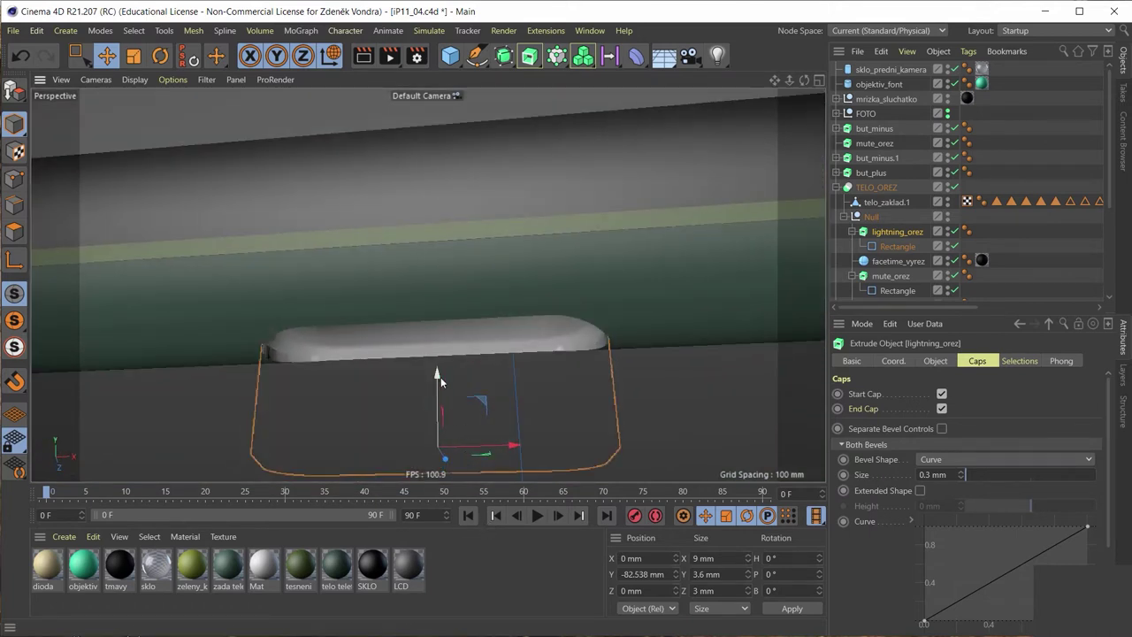
drag(441, 377, 474, 220)
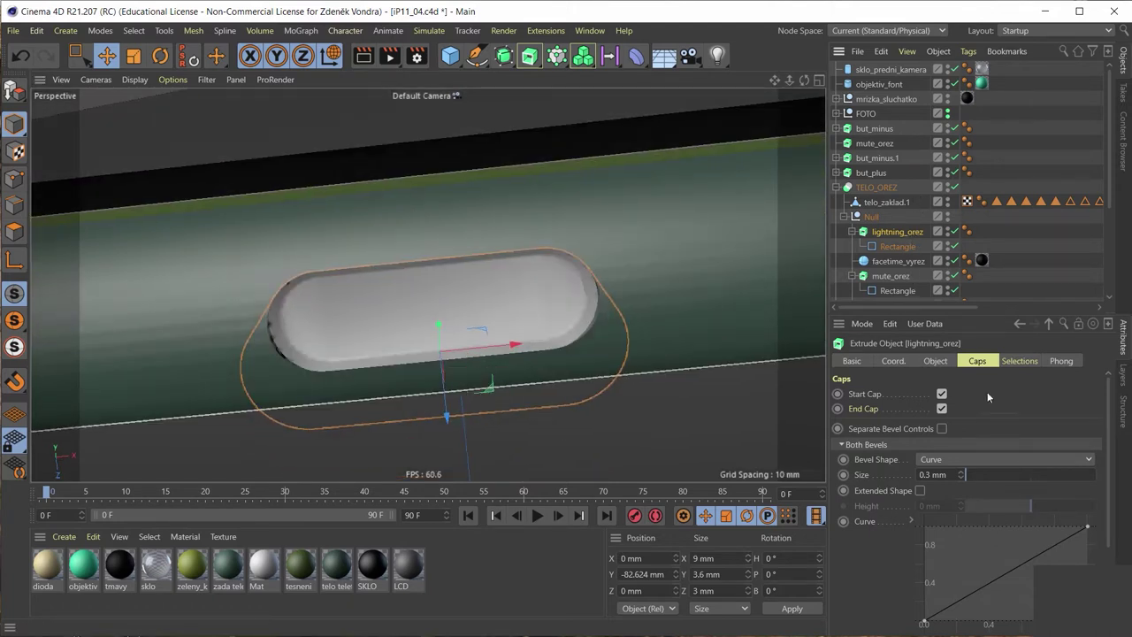
click(1064, 361)
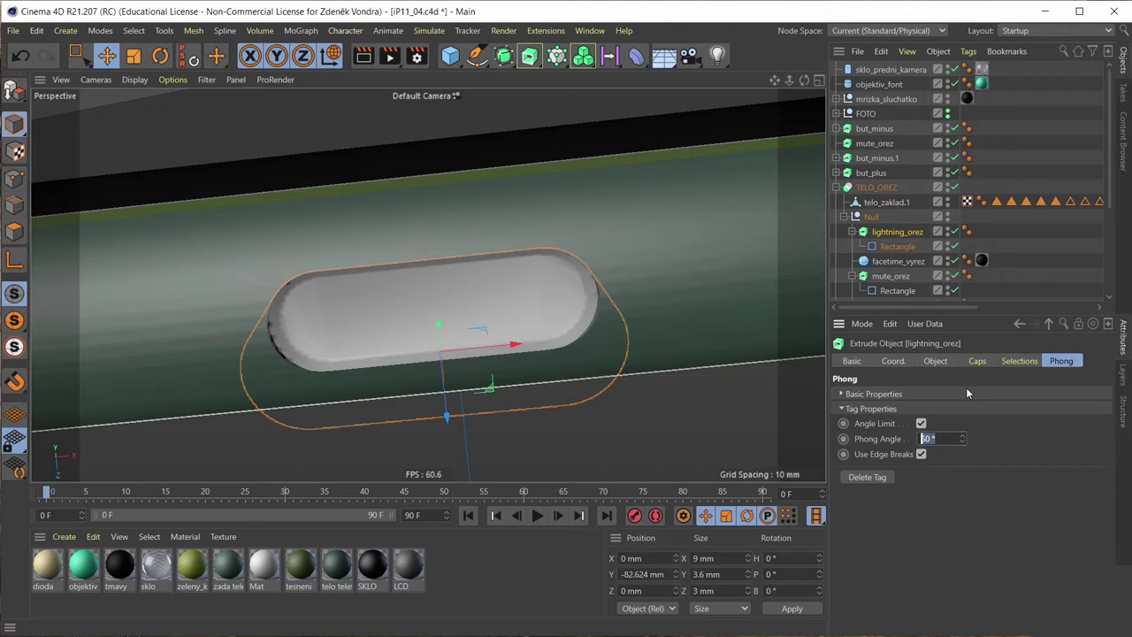
Step: Set lightning_orez's Phong Angle to 39°
text(39)
key(Return)
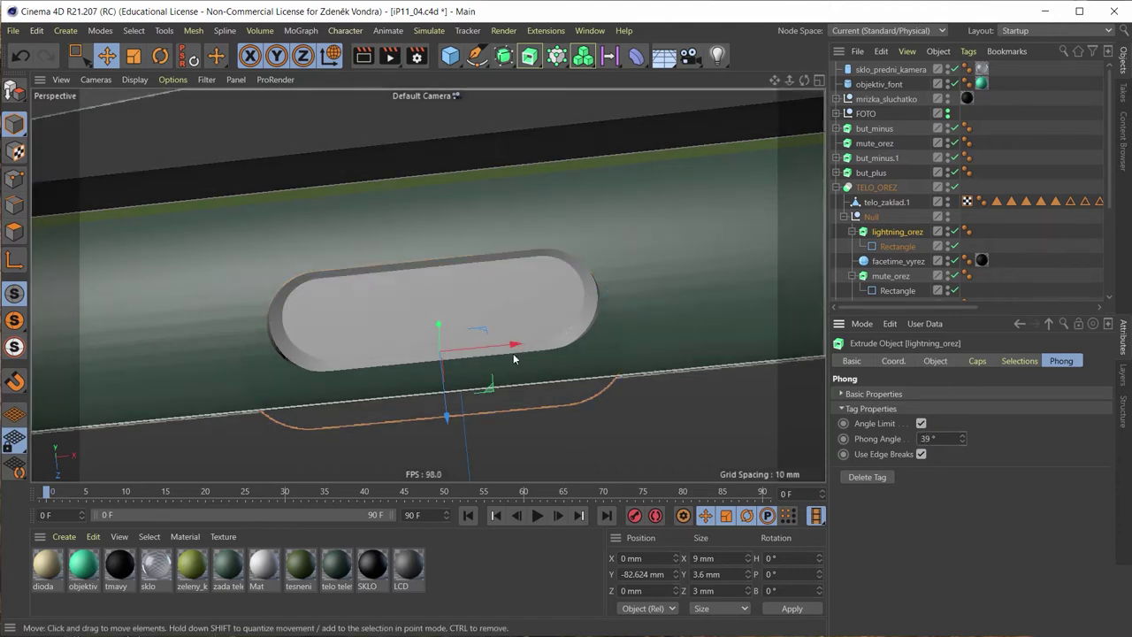
mouse_move(513, 358)
alt+mouse_down()
mouse_move(531, 244)
mouse_move(533, 307)
mouse_move(510, 351)
mouse_move(531, 253)
mouse_move(537, 295)
mouse_move(509, 349)
mouse_move(453, 372)
mouse_move(370, 359)
mouse_move(645, 391)
mouse_move(658, 407)
mouse_move(651, 430)
mouse_move(699, 414)
alt+mouse_up()
Step: Disable TELO_OREZ and make lightning_orez editable, ready for polygon Live Selection
click(955, 186)
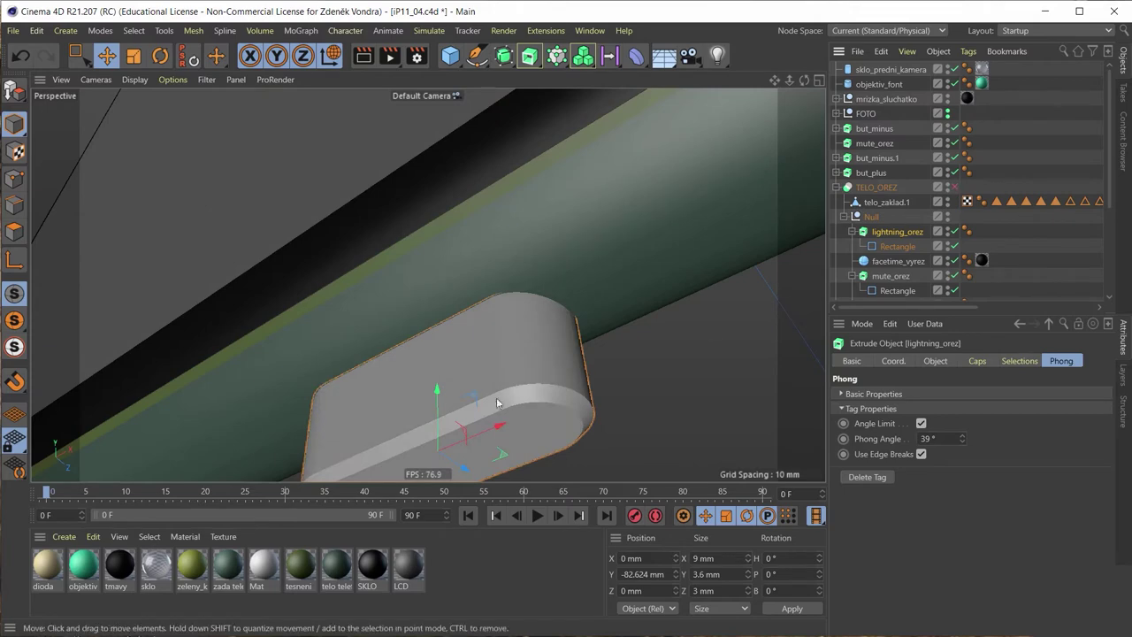
mouse_move(471, 381)
alt+mouse_down()
mouse_move(503, 310)
mouse_move(515, 361)
mouse_move(568, 216)
mouse_move(453, 273)
mouse_move(473, 351)
mouse_move(651, 387)
mouse_move(621, 394)
alt+mouse_up()
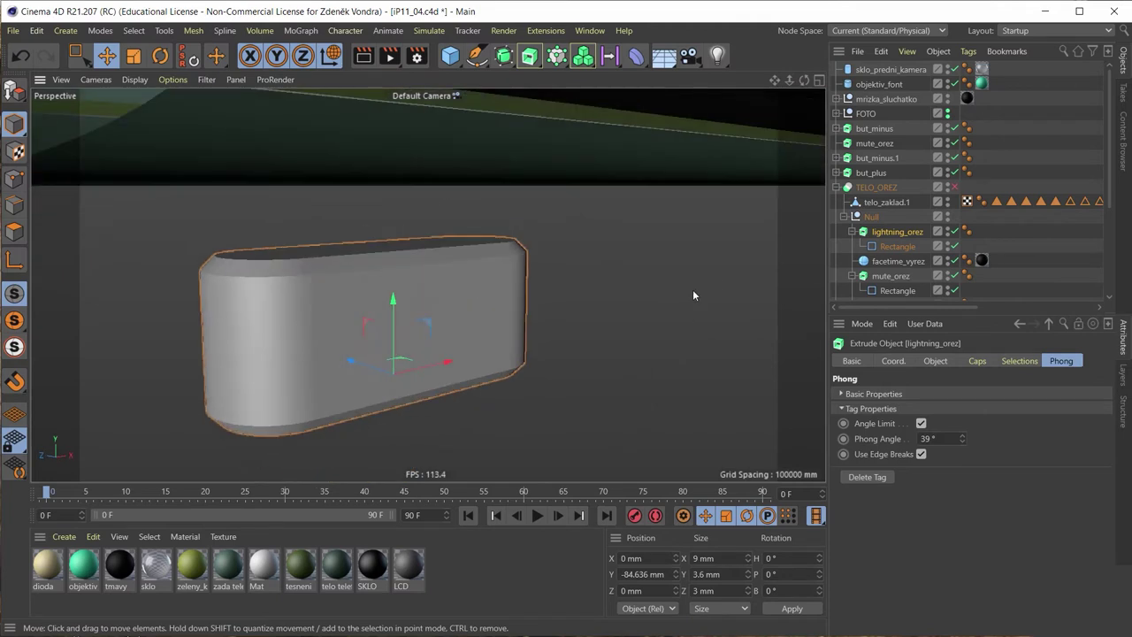
ctrl+click(887, 245)
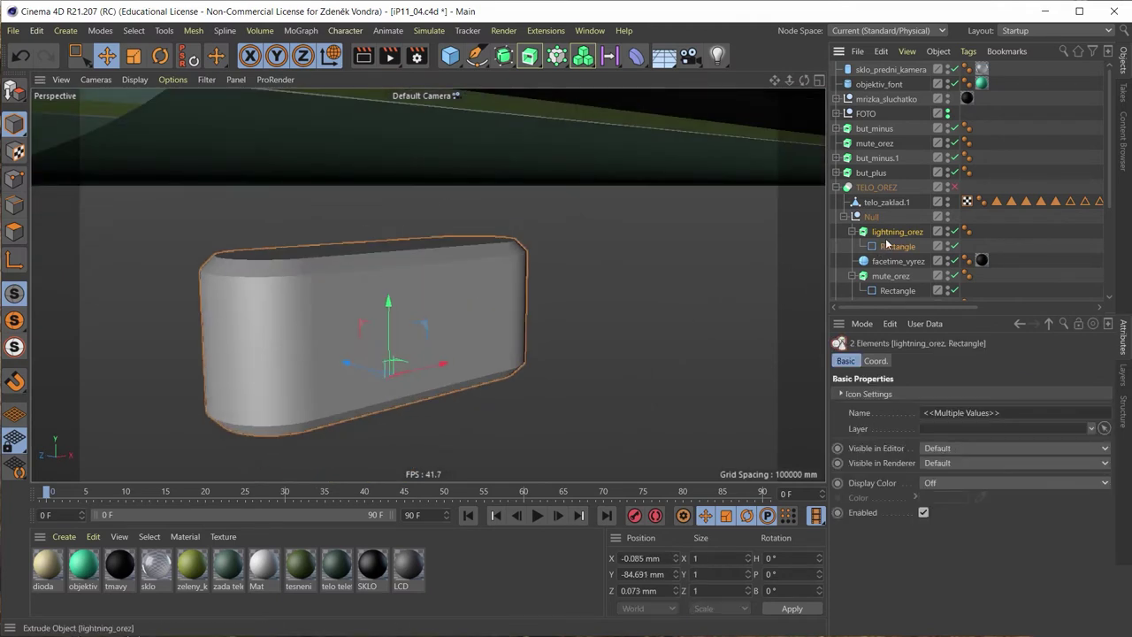
key(c)
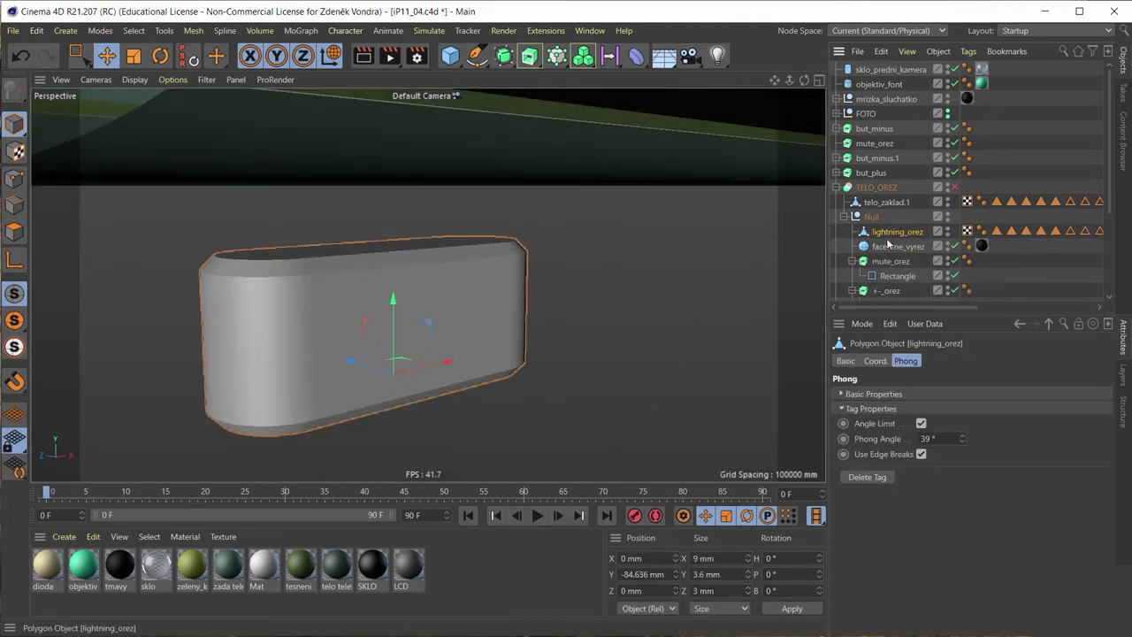
click(14, 231)
mouse_move(275, 269)
alt+mouse_down()
mouse_move(233, 299)
mouse_move(180, 147)
alt+mouse_up()
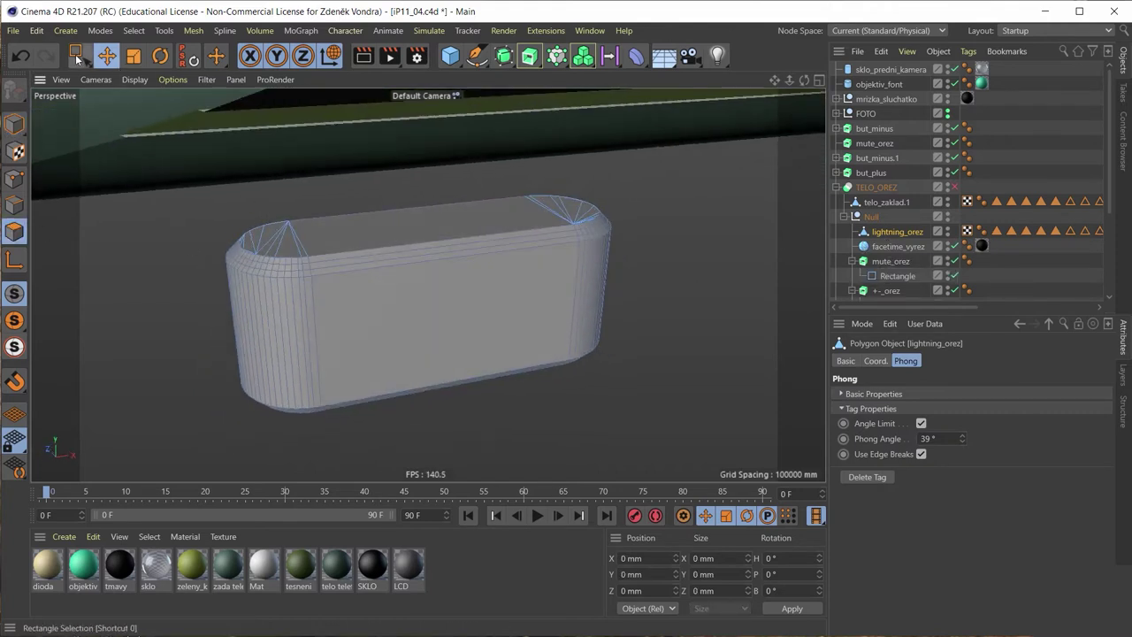
drag(78, 54, 168, 82)
click(413, 235)
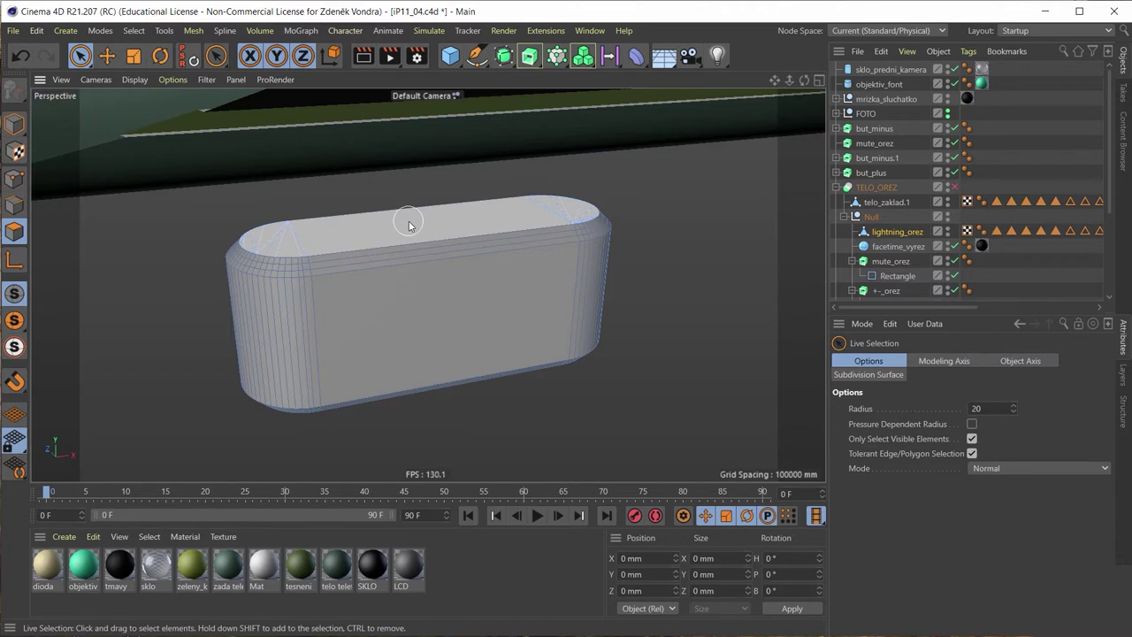
Step: Pull lightning_orez's top cap up to 6.601 mm tall and re-enable the TELO_OREZ boolean
click(408, 221)
drag(433, 163, 447, 173)
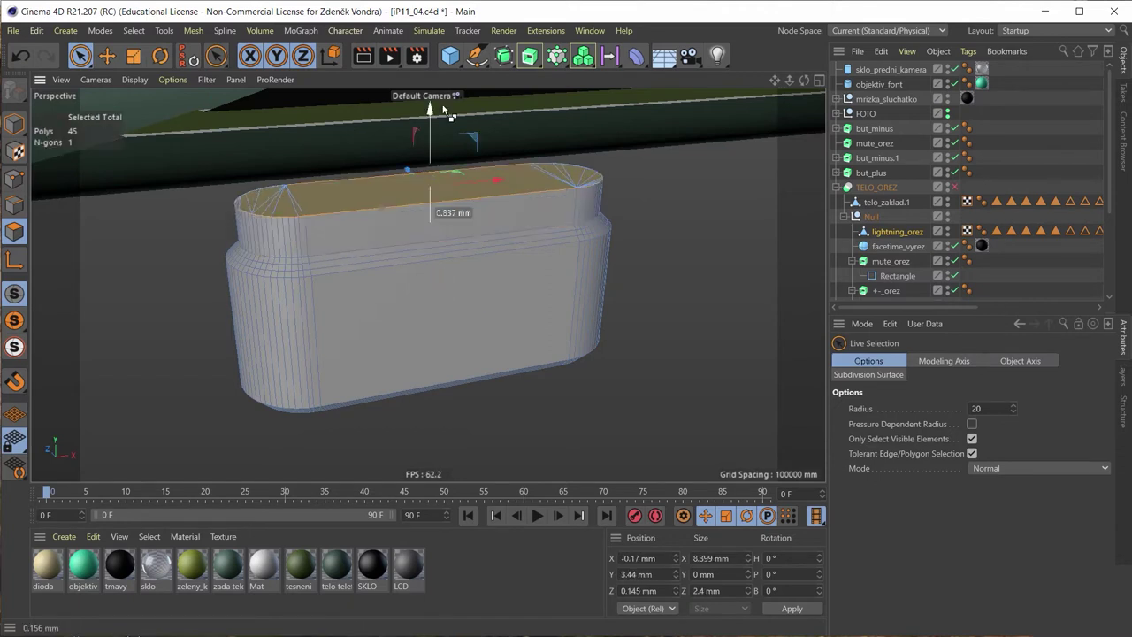
mouse_move(446, 287)
alt+mouse_down()
mouse_move(432, 189)
mouse_move(520, 132)
alt+mouse_up()
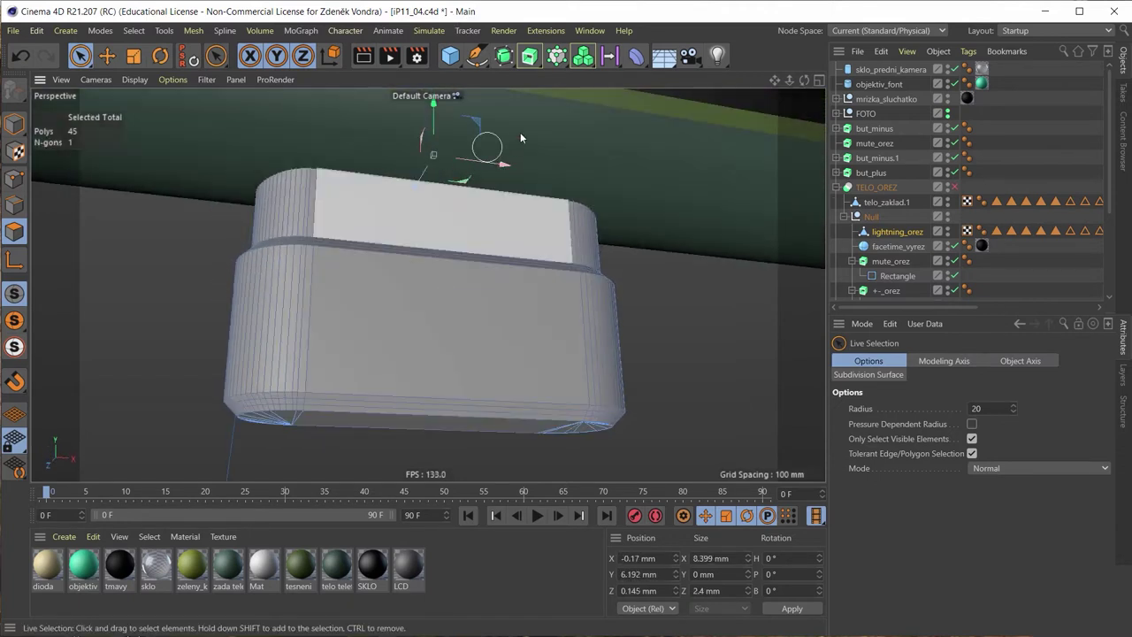
click(953, 188)
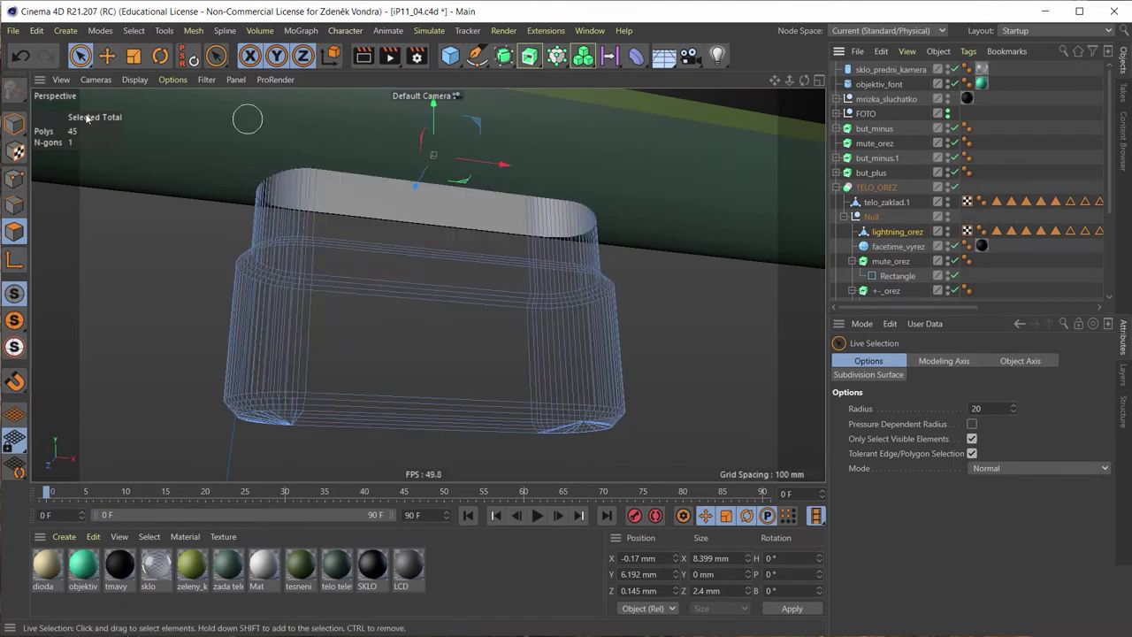
click(14, 123)
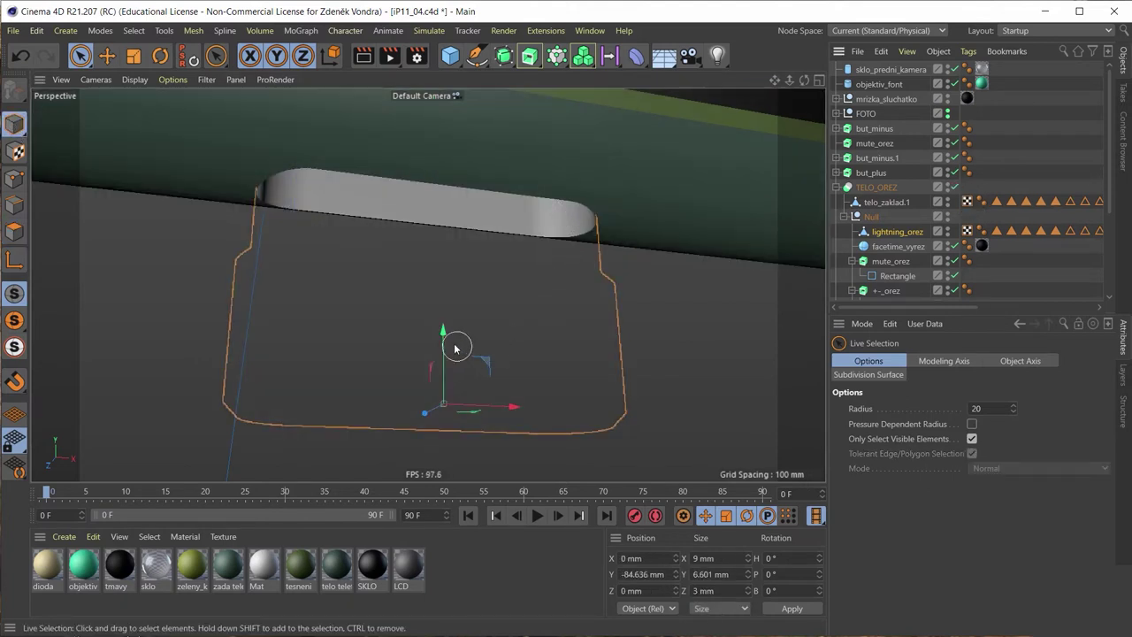
Step: Nudge the slot cutter up along Y to about -82.732 mm and inspect the slot
mouse_move(447, 338)
mouse_down()
mouse_move(478, 259)
mouse_move(442, 197)
mouse_move(418, 107)
mouse_move(467, 168)
mouse_move(435, 245)
mouse_move(454, 308)
mouse_move(424, 295)
mouse_up()
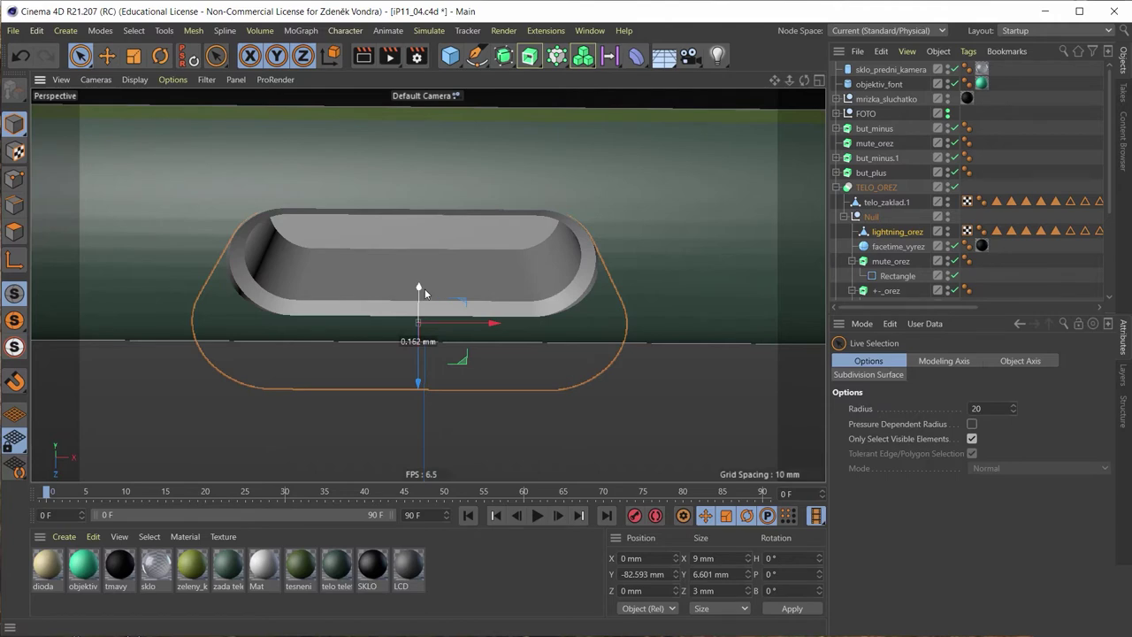
mouse_move(425, 289)
alt+mouse_down()
mouse_move(434, 131)
mouse_move(392, 150)
alt+mouse_up()
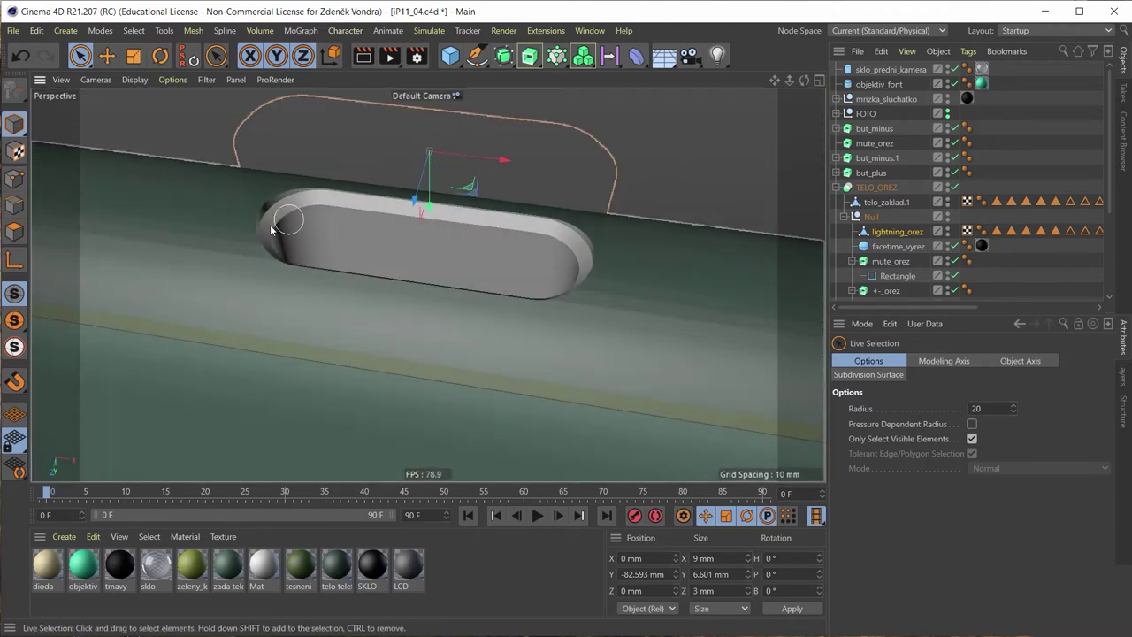
mouse_move(314, 237)
alt+mouse_down()
mouse_move(348, 228)
mouse_move(401, 180)
mouse_move(467, 200)
mouse_move(412, 301)
mouse_move(379, 241)
mouse_move(351, 227)
mouse_move(371, 220)
mouse_move(252, 307)
mouse_move(114, 304)
mouse_move(77, 258)
mouse_move(248, 279)
mouse_move(381, 256)
mouse_move(295, 315)
mouse_move(201, 406)
mouse_move(250, 335)
alt+mouse_up()
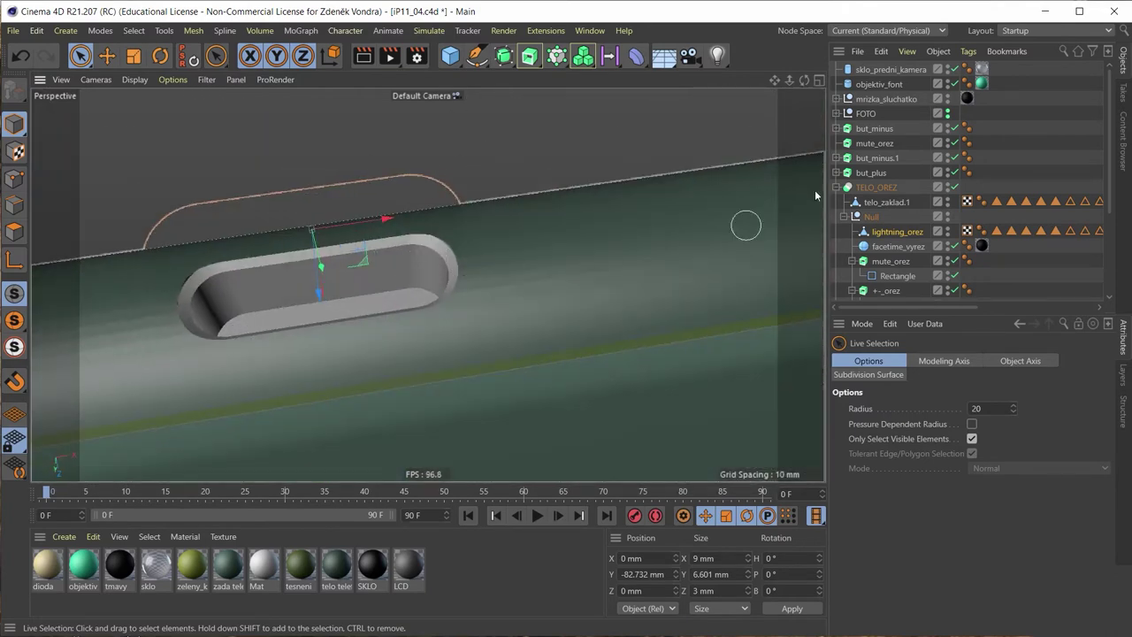
Step: Select the telo_zaklad.1 body in Points mode and bring up Line Cut beside the slot
click(887, 204)
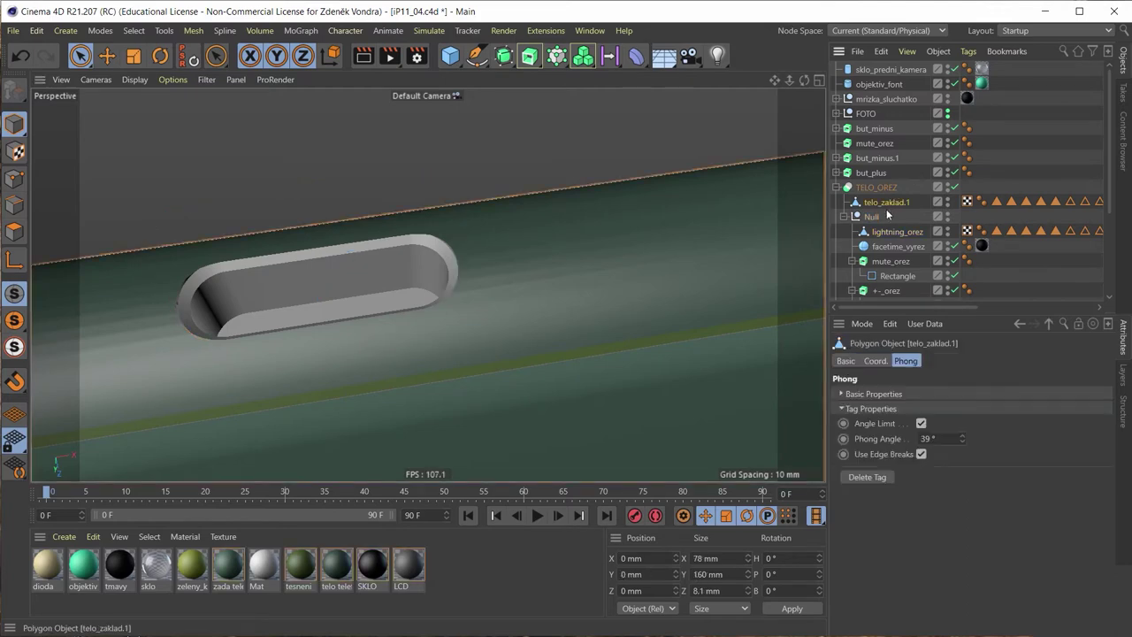
click(14, 178)
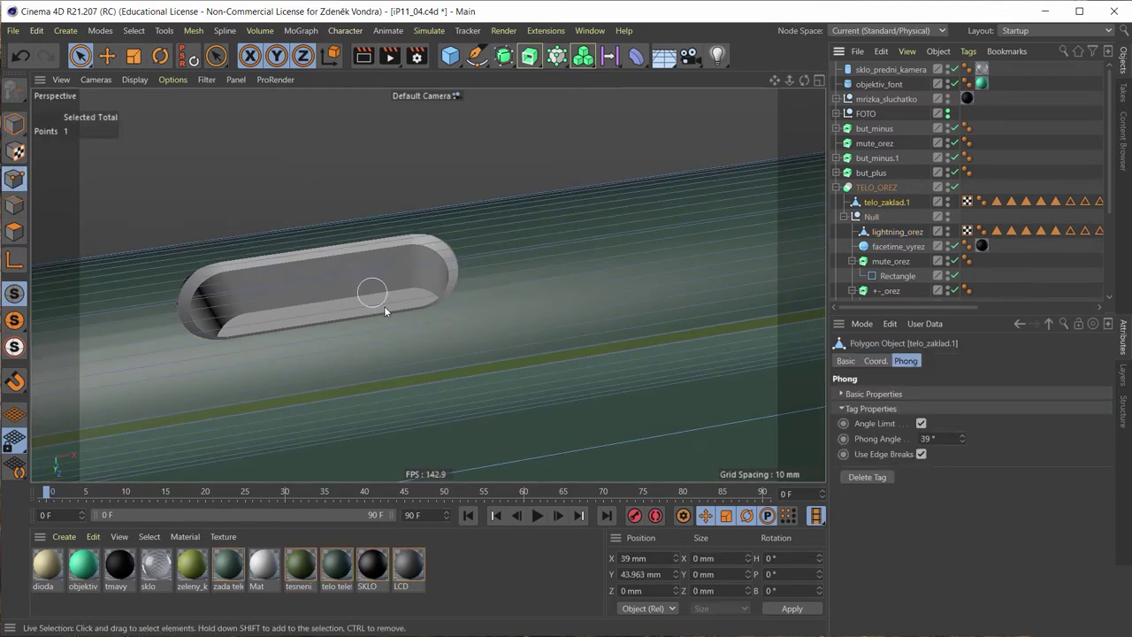
mouse_move(384, 306)
alt+mouse_down()
mouse_move(354, 383)
mouse_move(434, 323)
mouse_move(446, 451)
mouse_move(491, 423)
mouse_move(424, 278)
mouse_move(441, 342)
alt+mouse_up()
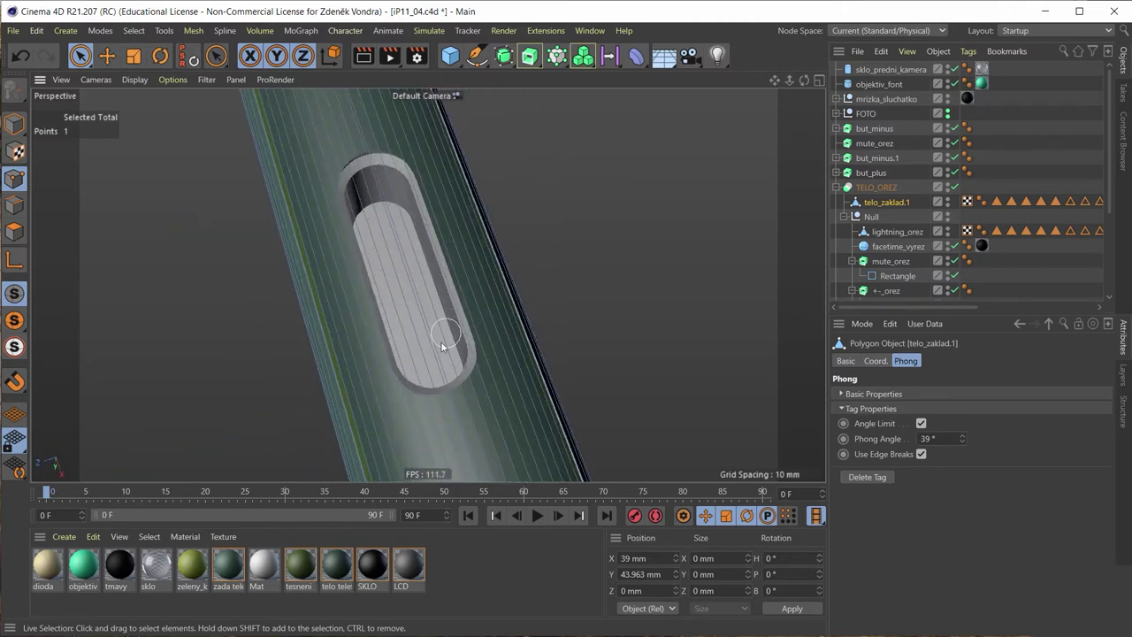
alt+drag(436, 417, 428, 409)
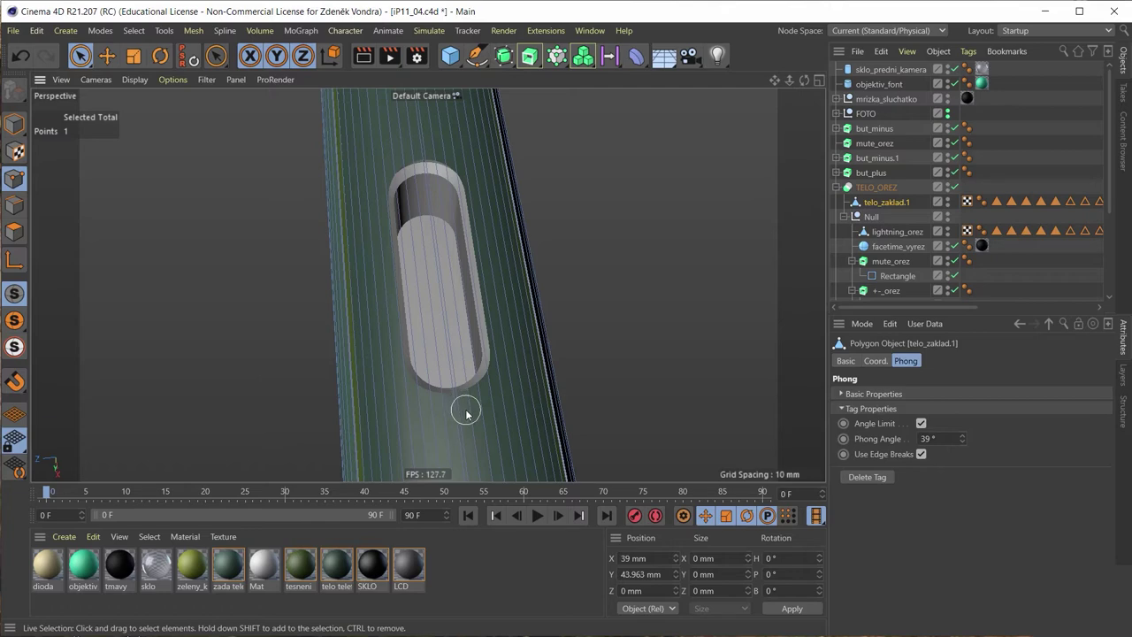
alt+drag(357, 284, 497, 231)
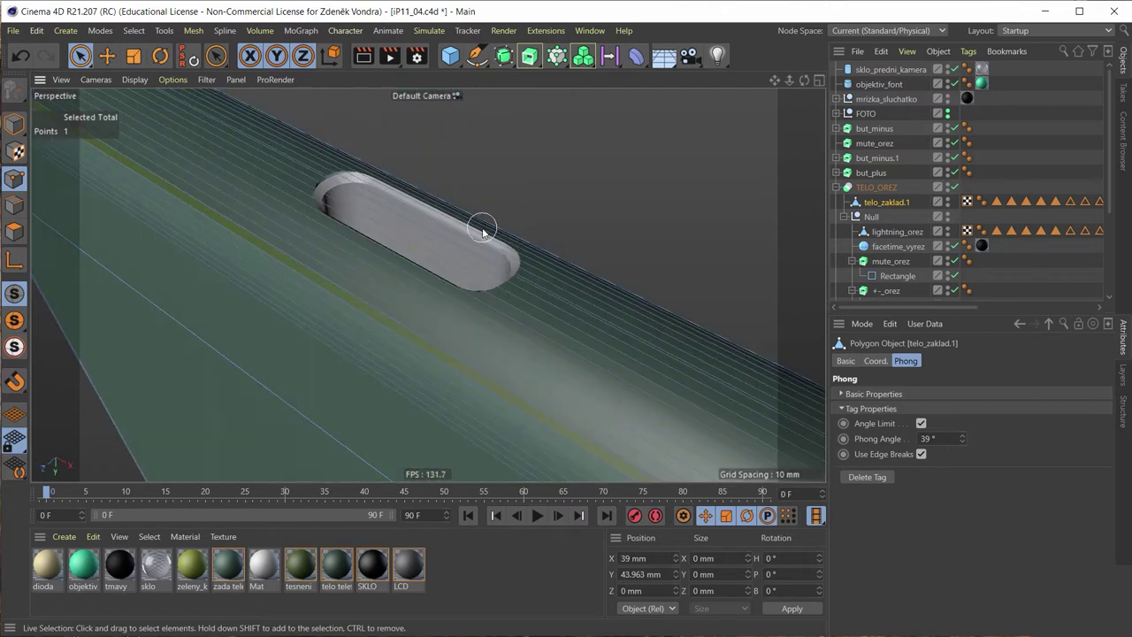
right_click(482, 231)
Step: Line-cut edges from the lower body edge up beside the slot, undoing one misplaced cut
click(508, 277)
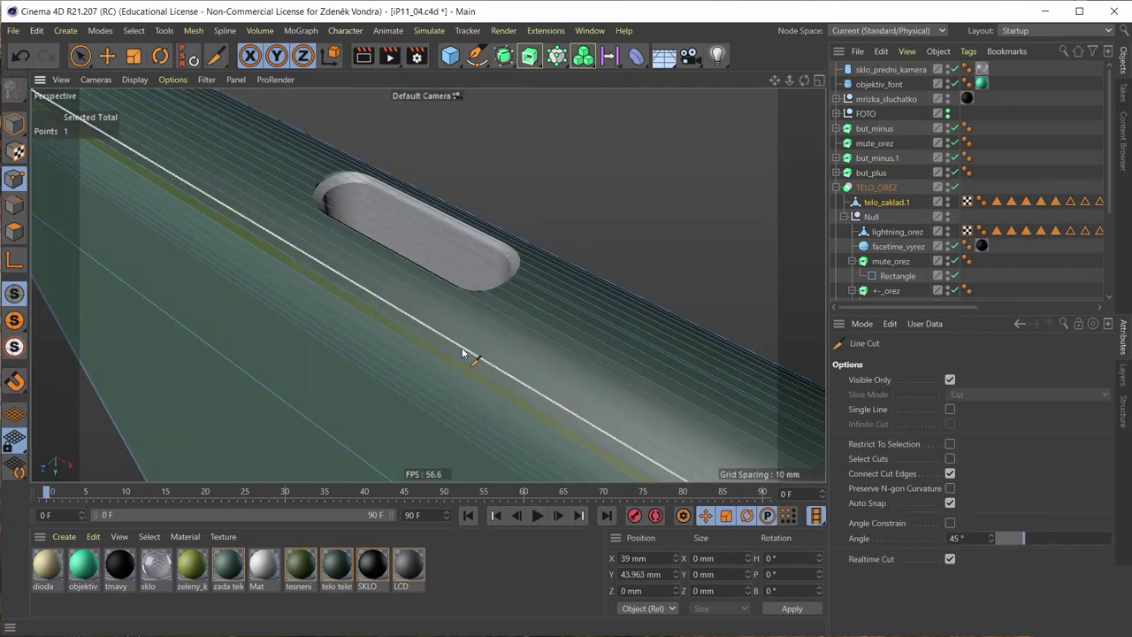
scroll(464, 356, up, 5)
scroll(467, 357, down, 4)
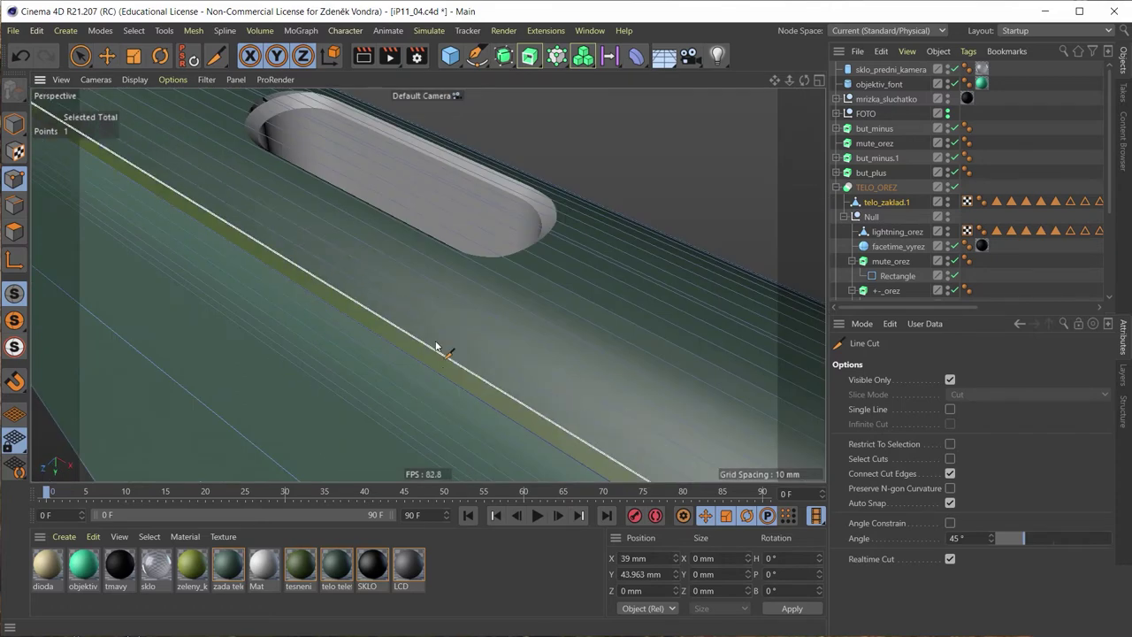
click(427, 345)
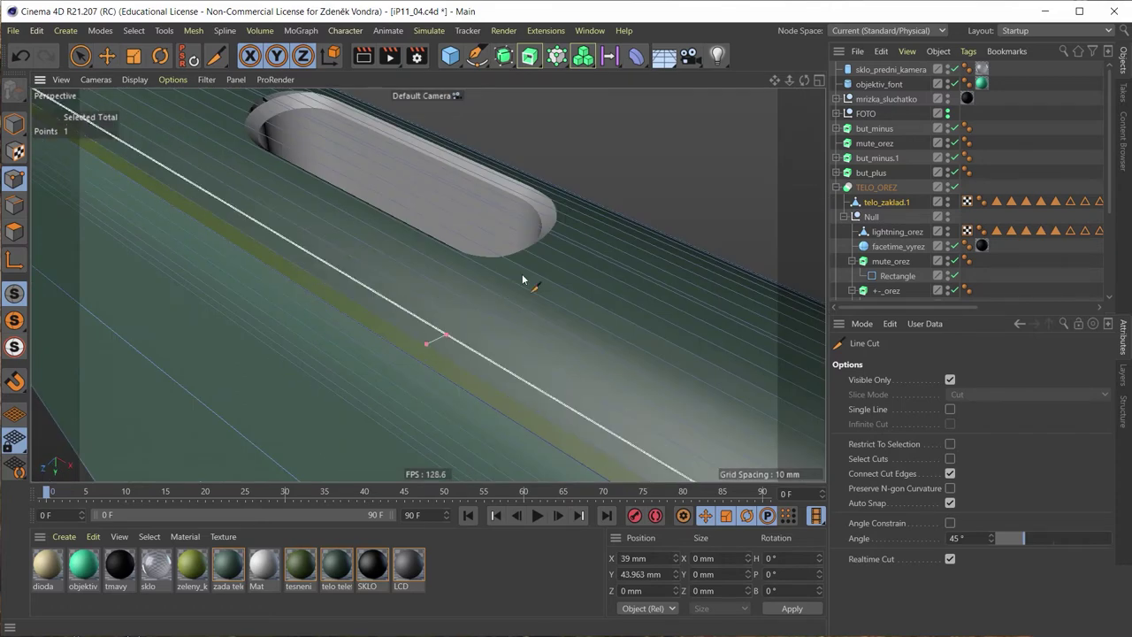
click(571, 225)
mouse_move(571, 225)
alt+mouse_down()
mouse_move(483, 301)
mouse_move(395, 272)
mouse_move(602, 231)
mouse_move(494, 162)
mouse_move(701, 251)
mouse_move(430, 283)
mouse_move(369, 200)
alt+mouse_up()
alt+drag(513, 151, 298, 266)
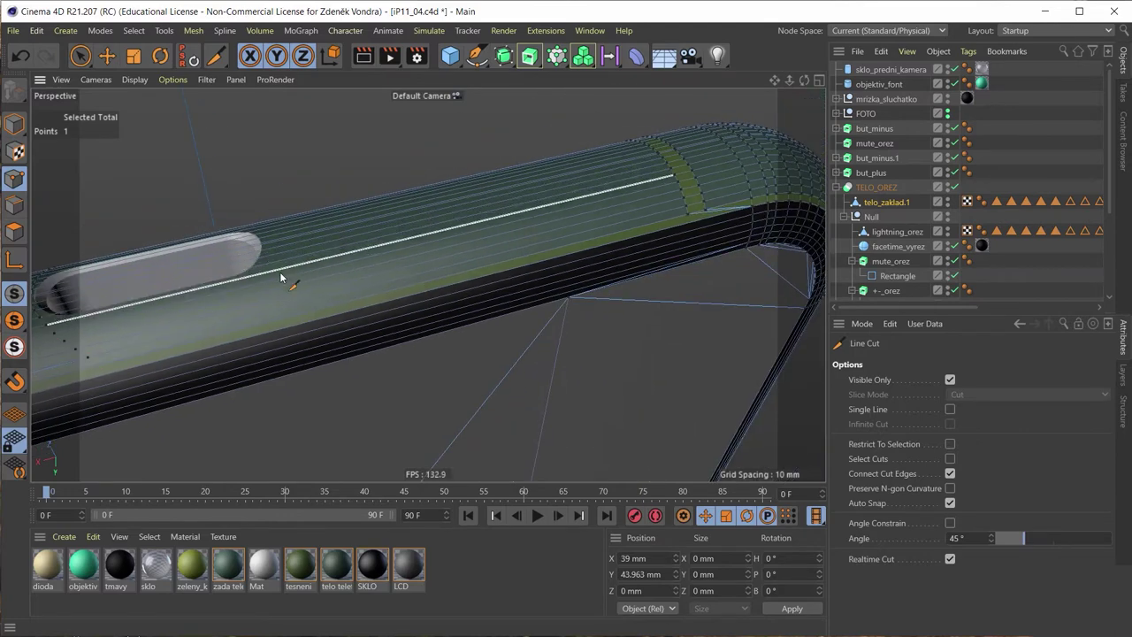
scroll(278, 292, up, 2)
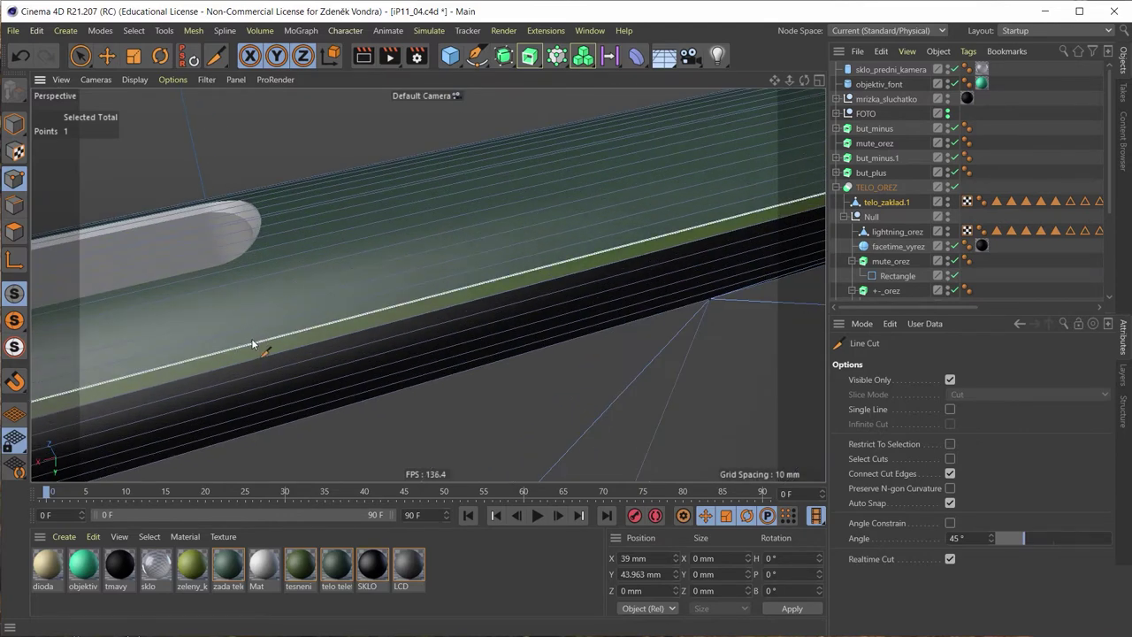
click(254, 343)
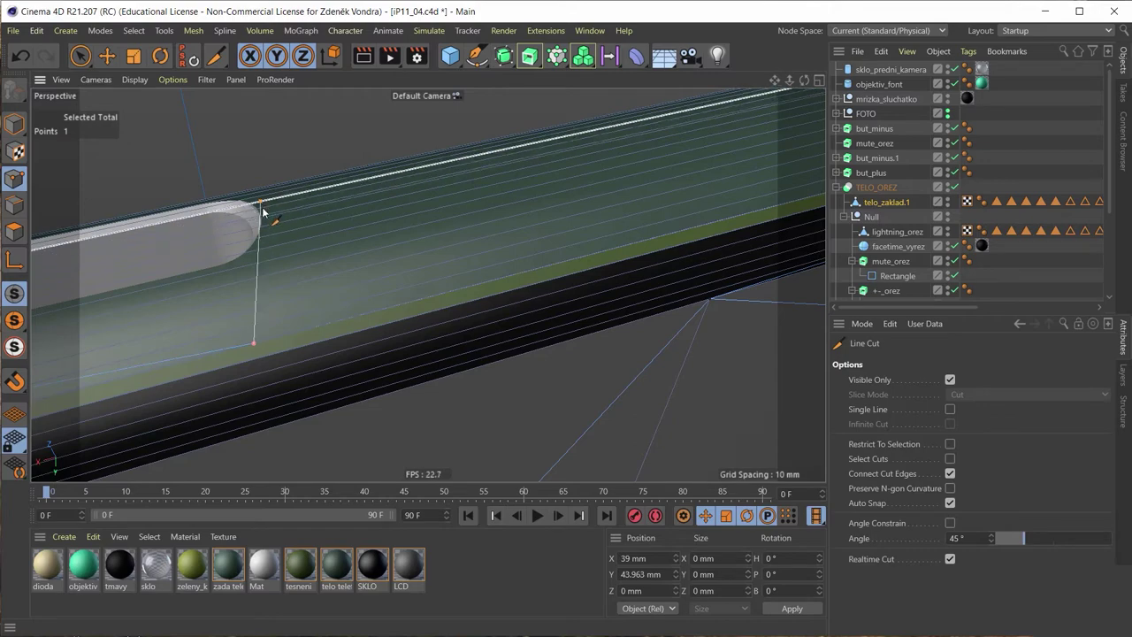
click(265, 217)
alt+drag(266, 217, 259, 204)
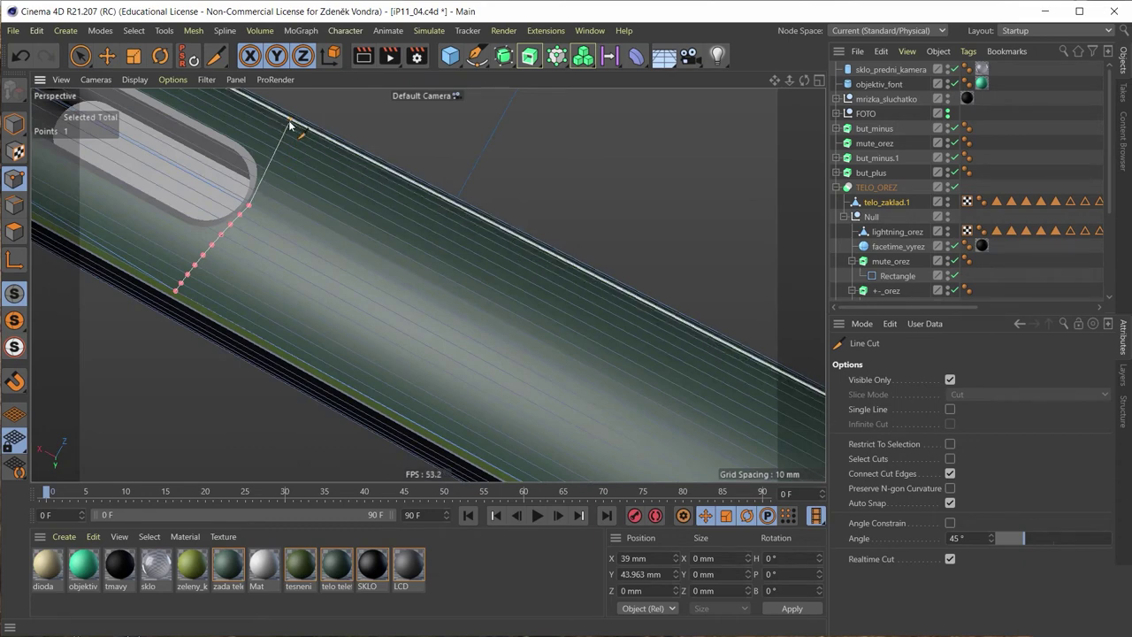
click(291, 124)
alt+drag(290, 124, 37, 144)
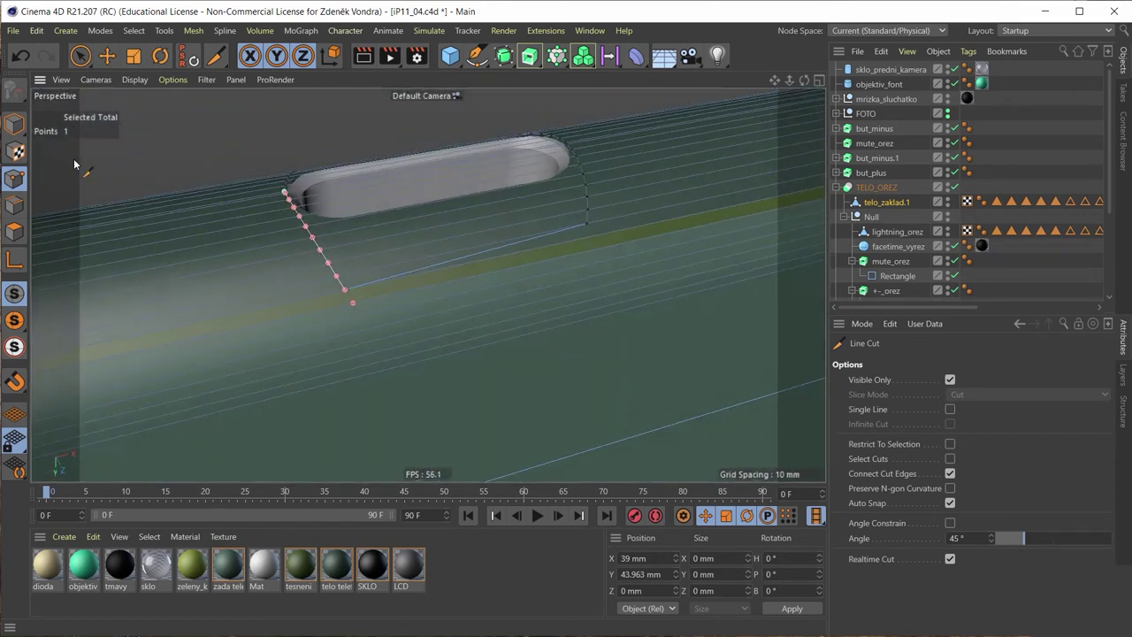
key(ctrl+z)
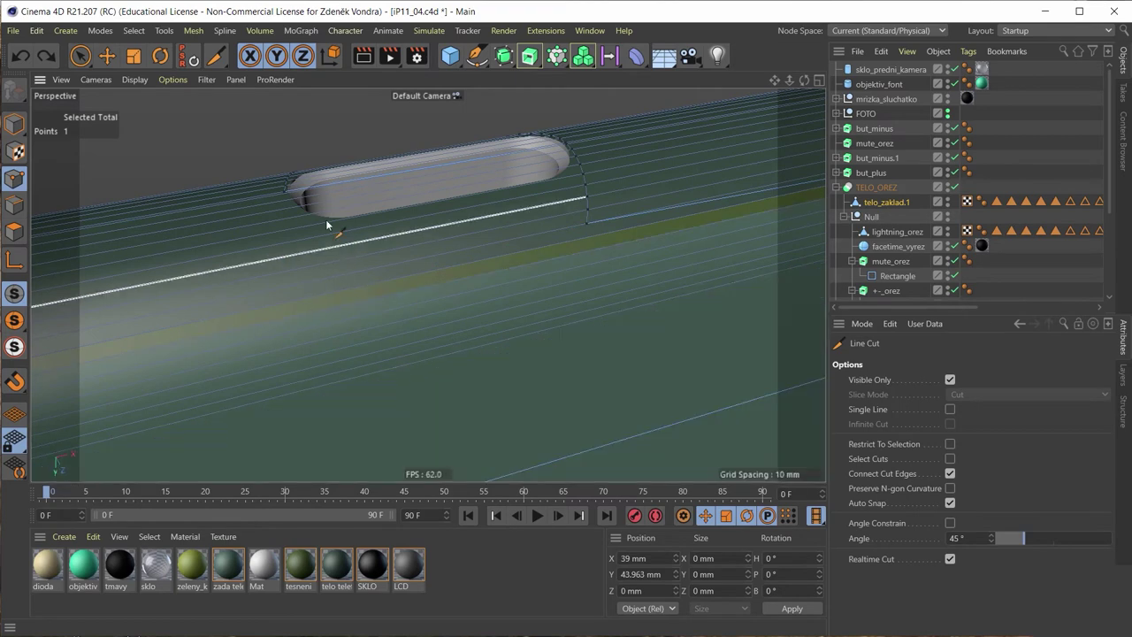
Step: Add cuts from the top edge beside the slot and from the vertex right of it
alt+drag(281, 195, 295, 203)
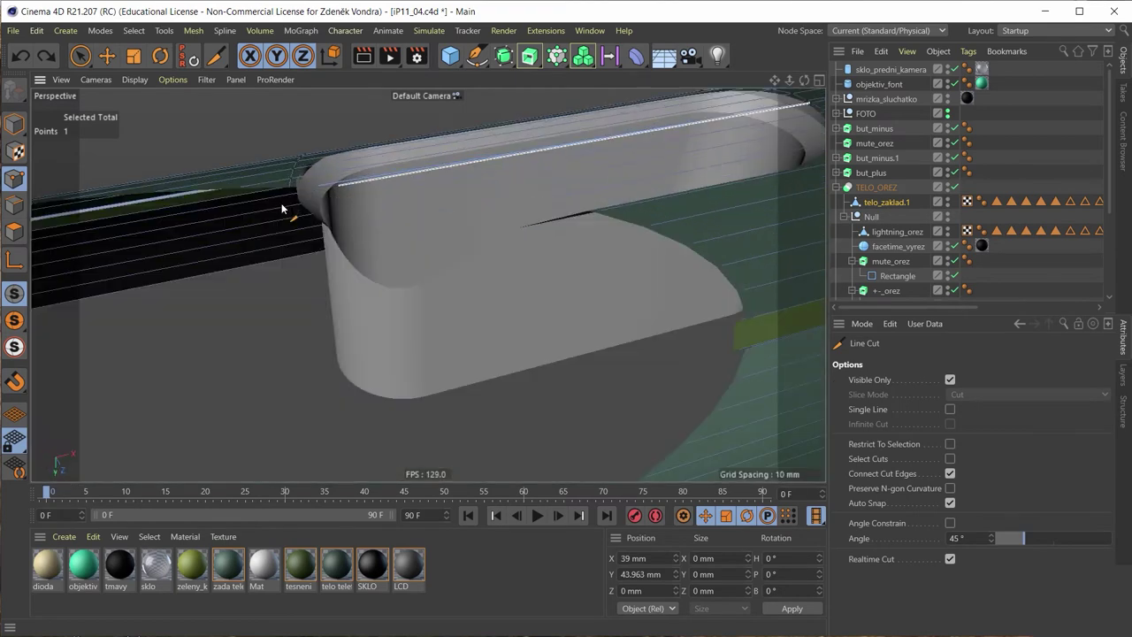
click(288, 195)
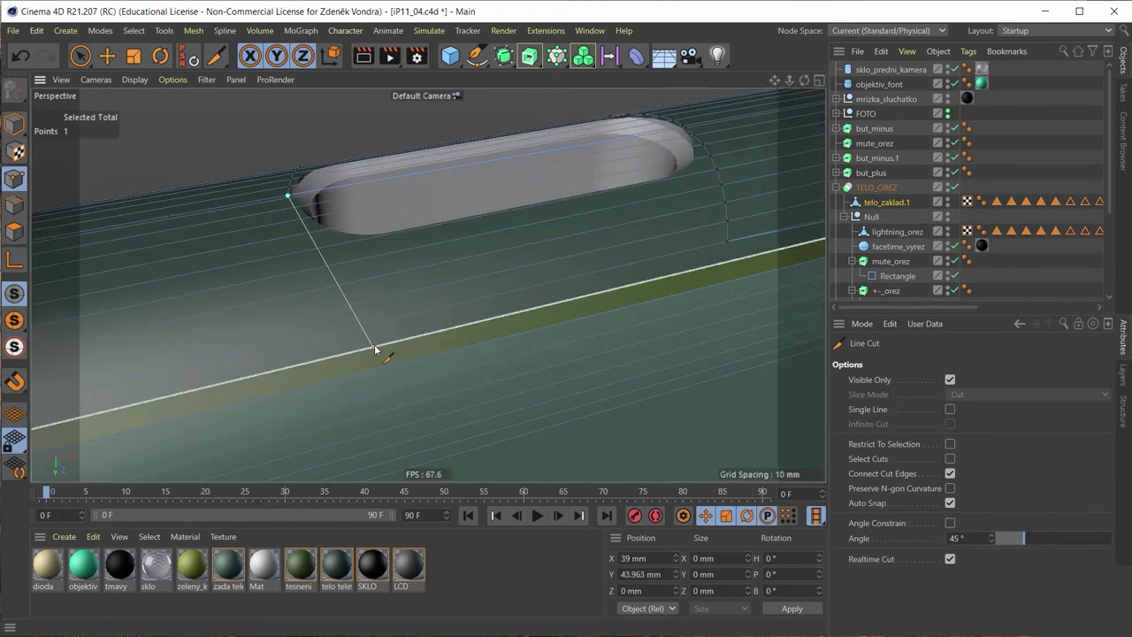
click(369, 348)
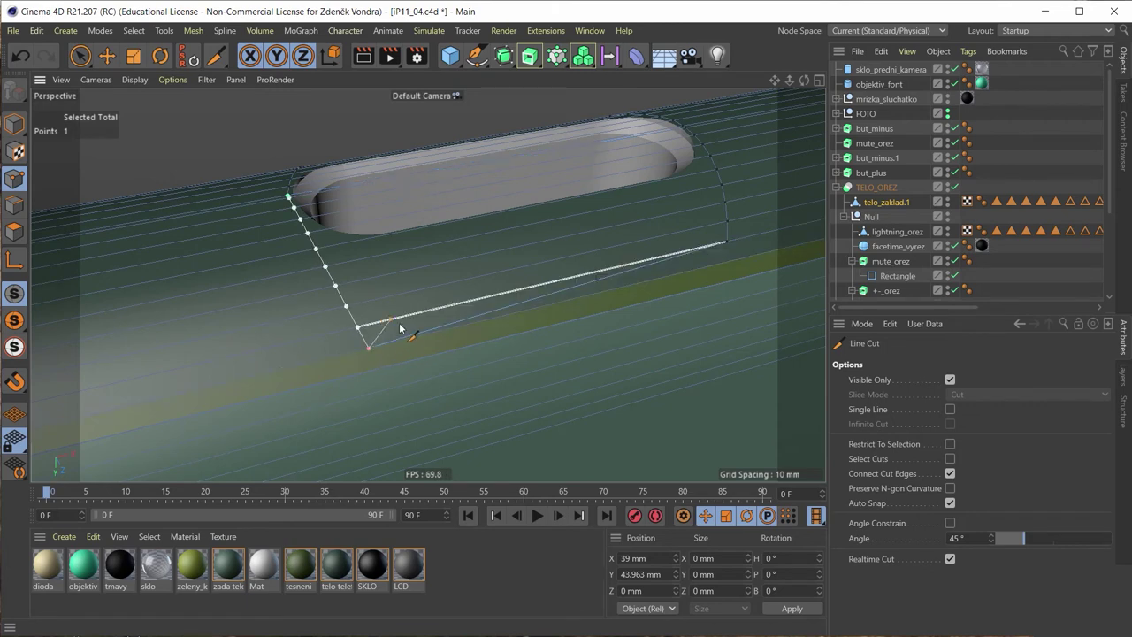
key(Escape)
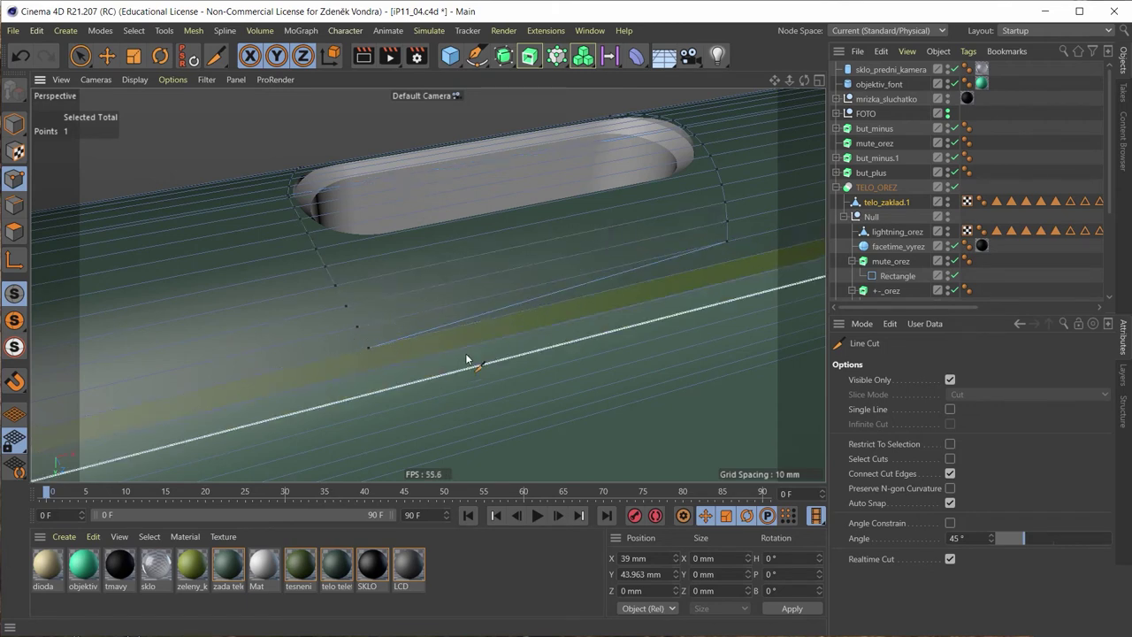
click(728, 240)
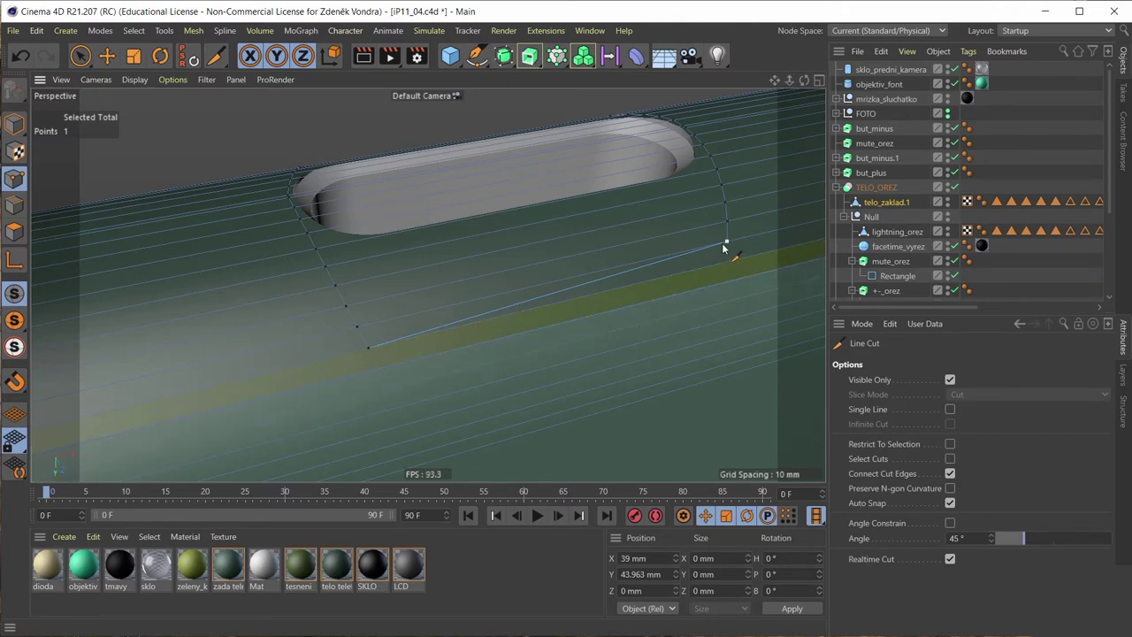
key(Escape)
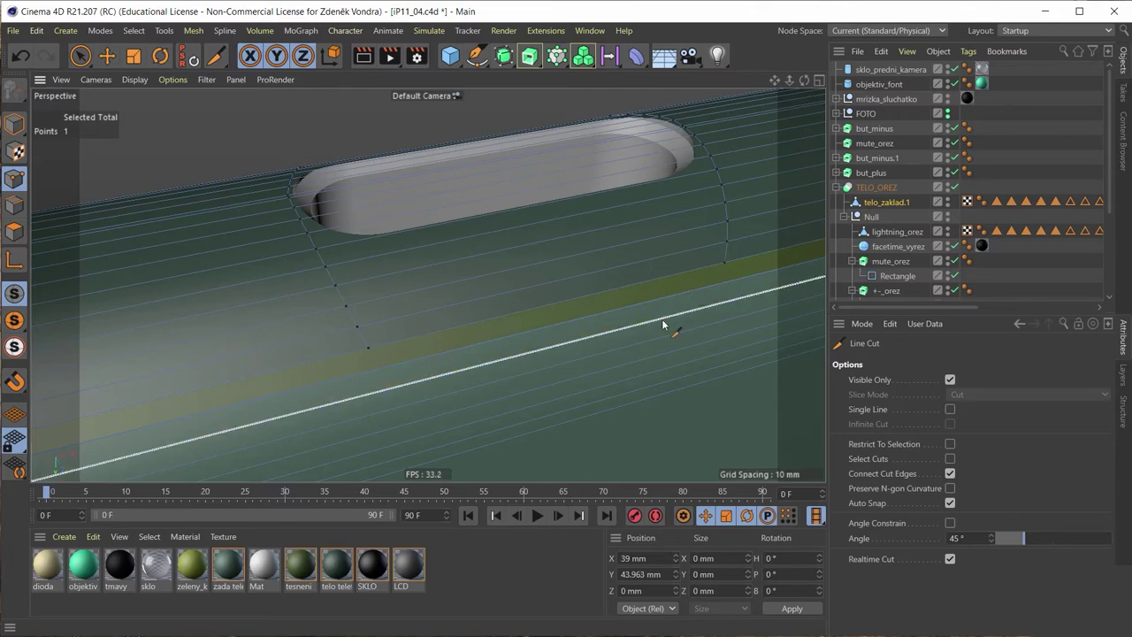
mouse_move(617, 325)
alt+mouse_down()
mouse_move(631, 363)
mouse_move(619, 372)
mouse_move(677, 416)
mouse_move(678, 362)
mouse_move(691, 355)
alt+mouse_up()
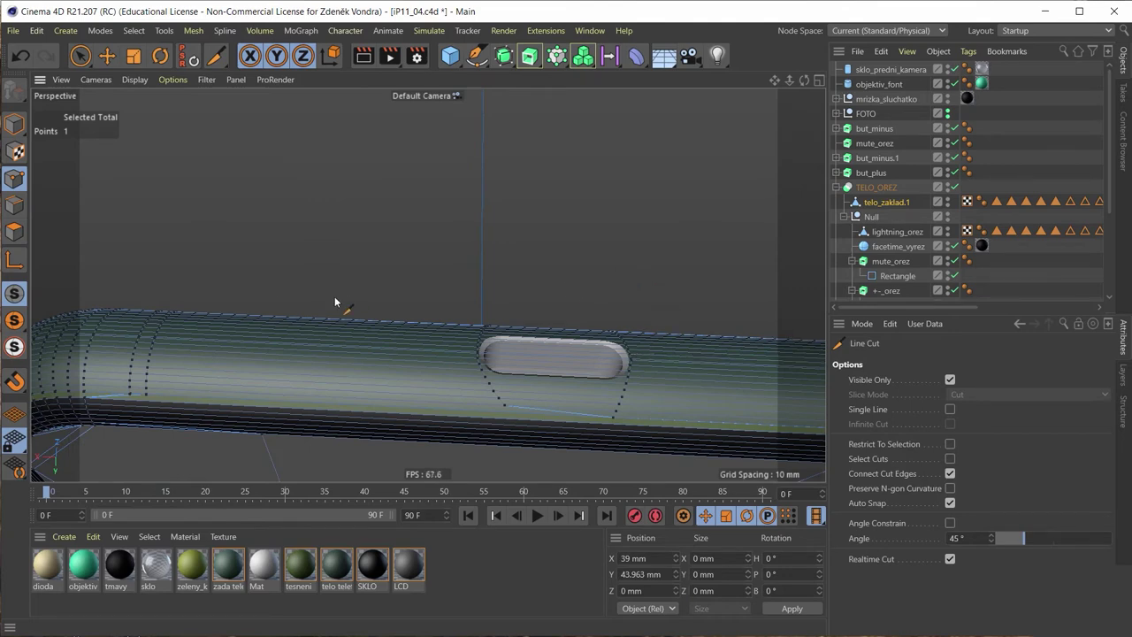
Step: Enlarge the bottom view and add a Cylinder primitive to the scene
middle_click(641, 165)
middle_click(629, 182)
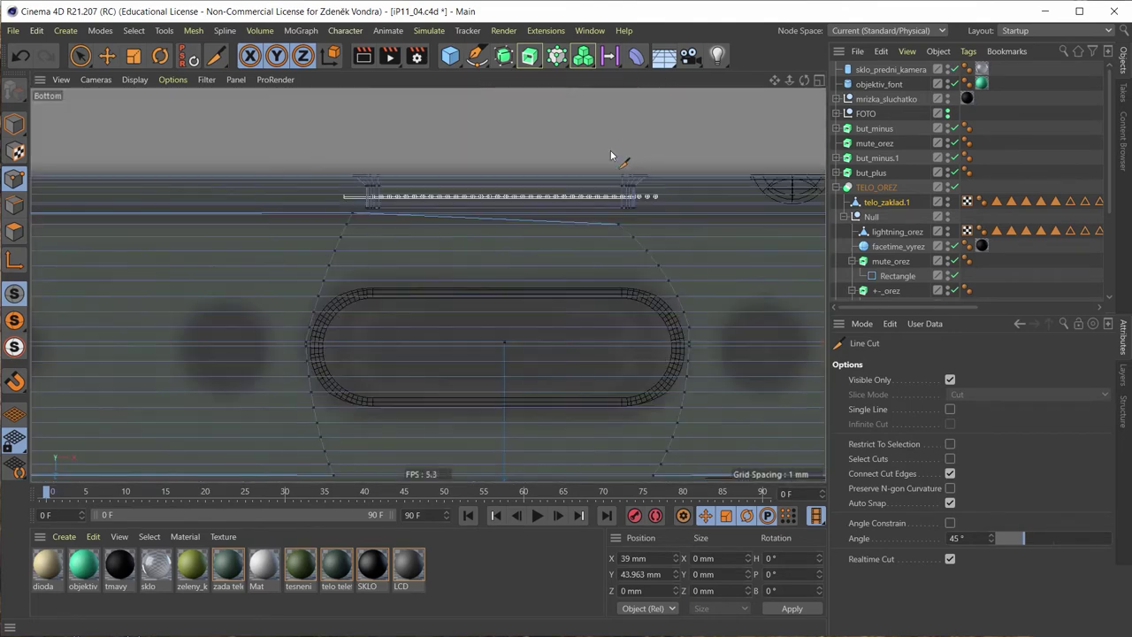
scroll(384, 384, down, 3)
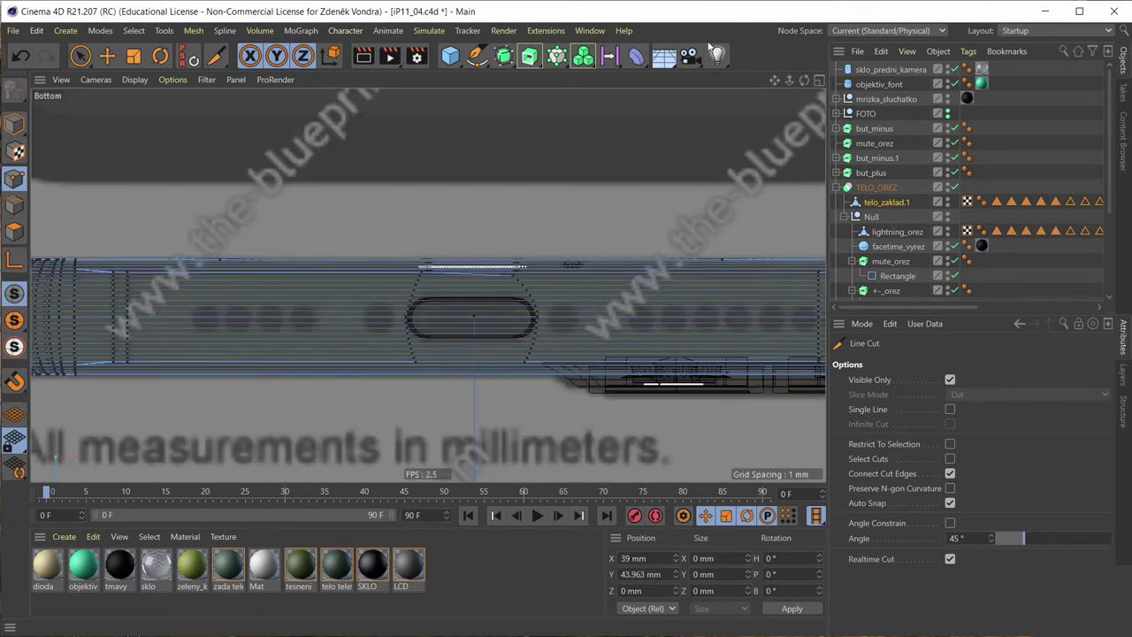
click(463, 55)
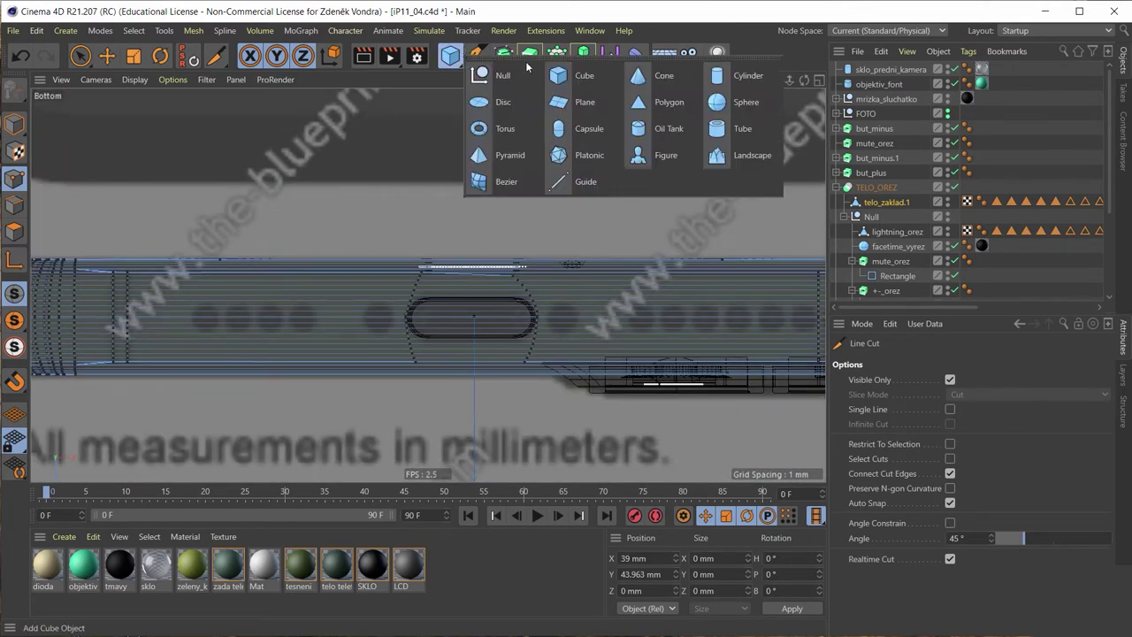
click(749, 76)
Step: Set the cylinder's Radius to 1 mm and Height to 2 mm
scroll(605, 345, down, 3)
scroll(605, 345, down, 3)
scroll(605, 341, down, 2)
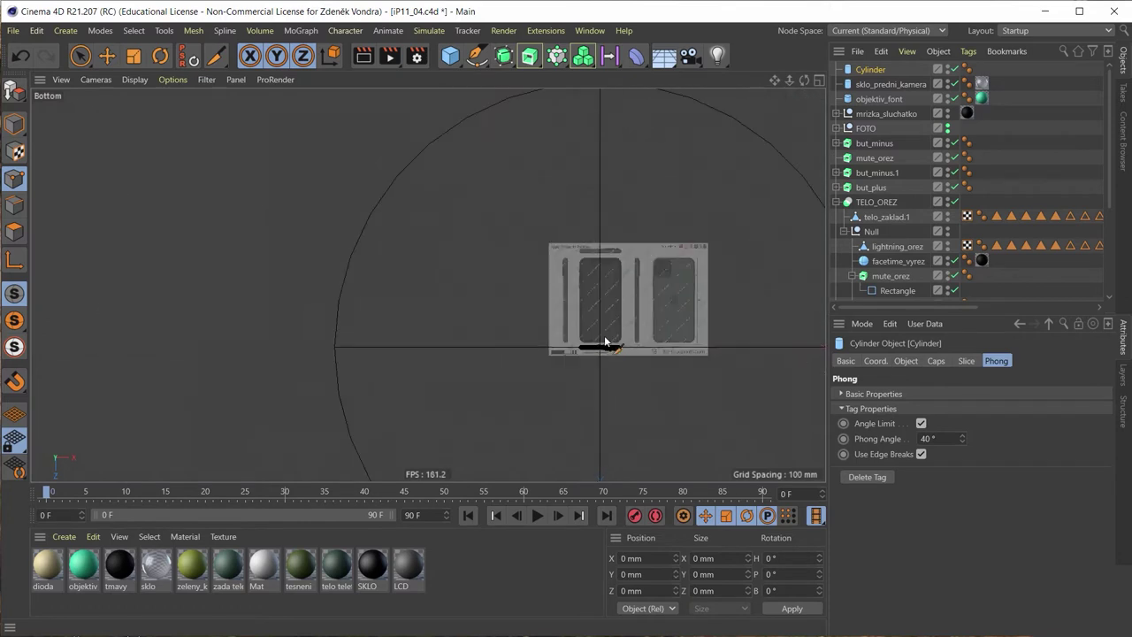
click(907, 360)
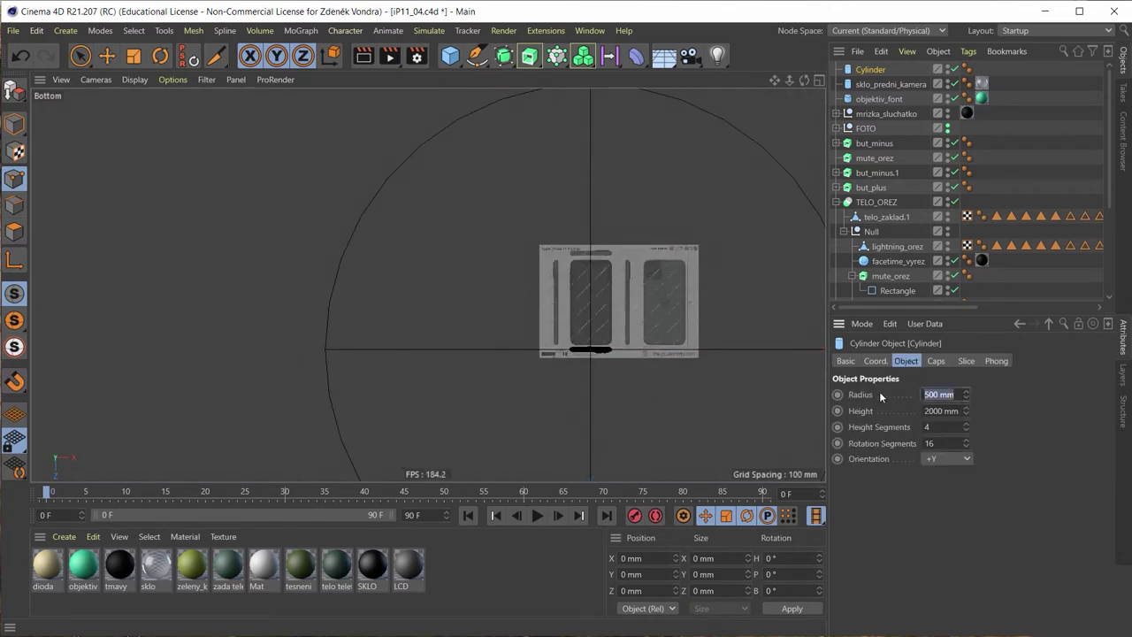
text(1)
key(Tab)
text(2)
key(Return)
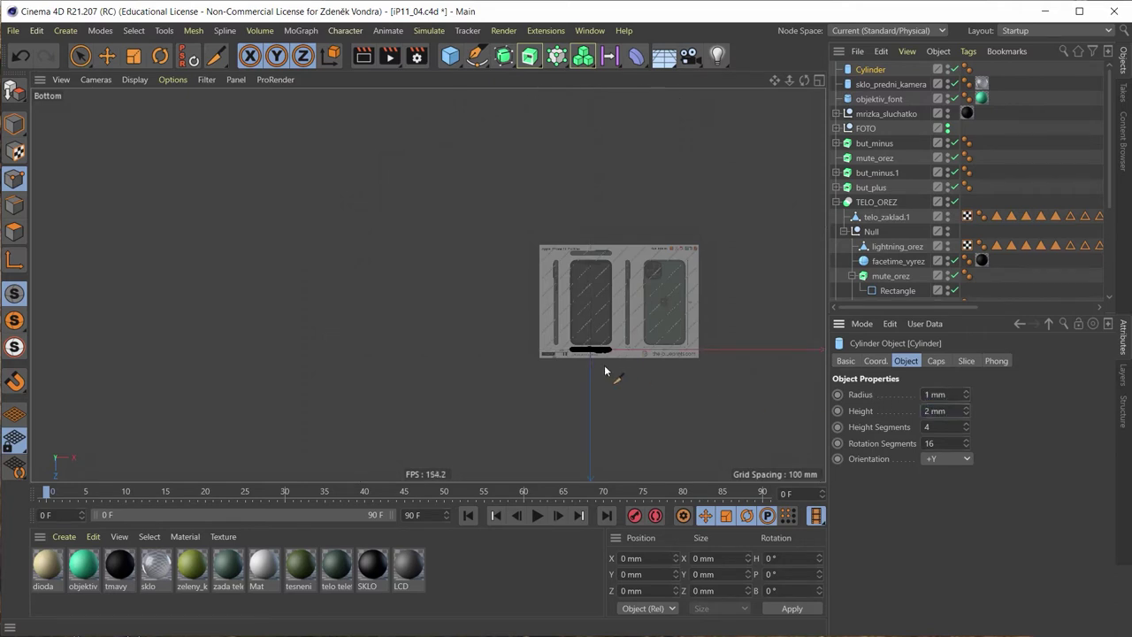
Step: Move the cylinder onto the leftmost bottom speaker hole in the Bottom view
scroll(605, 370, up, 2)
scroll(566, 354, up, 2)
scroll(592, 386, up, 2)
scroll(707, 391, up, 2)
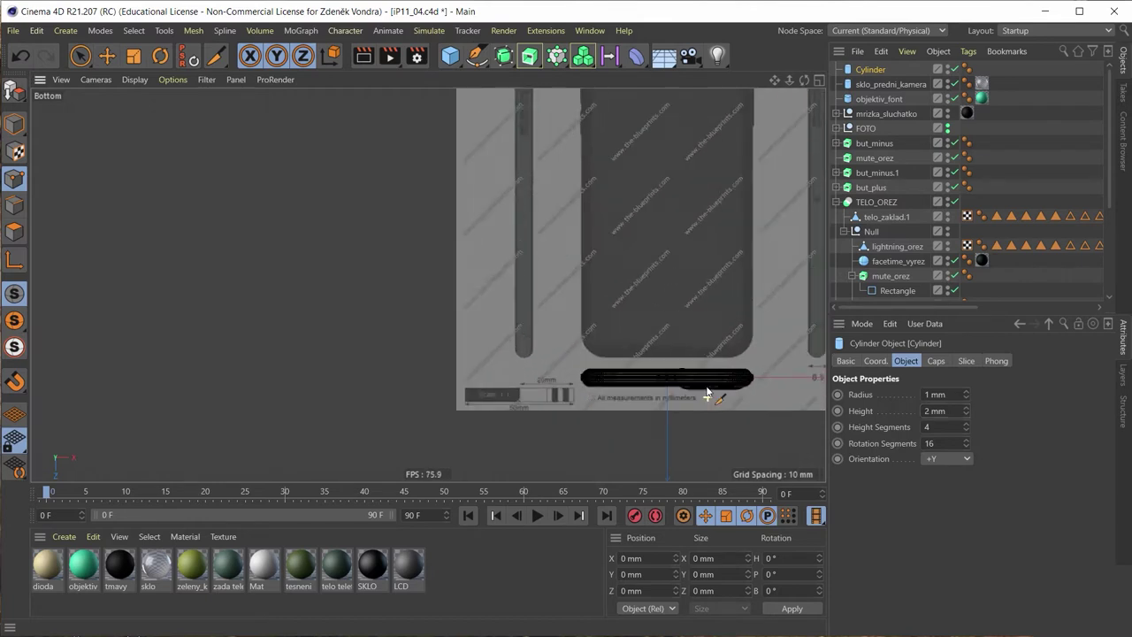
scroll(706, 391, up, 2)
scroll(664, 389, up, 2)
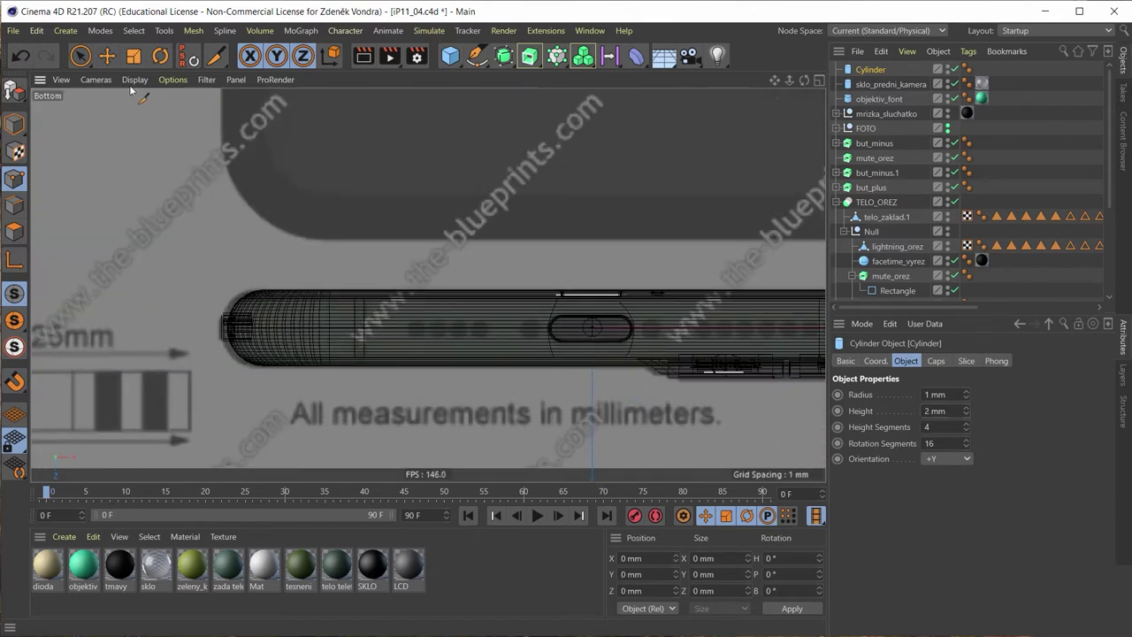
click(107, 55)
click(14, 124)
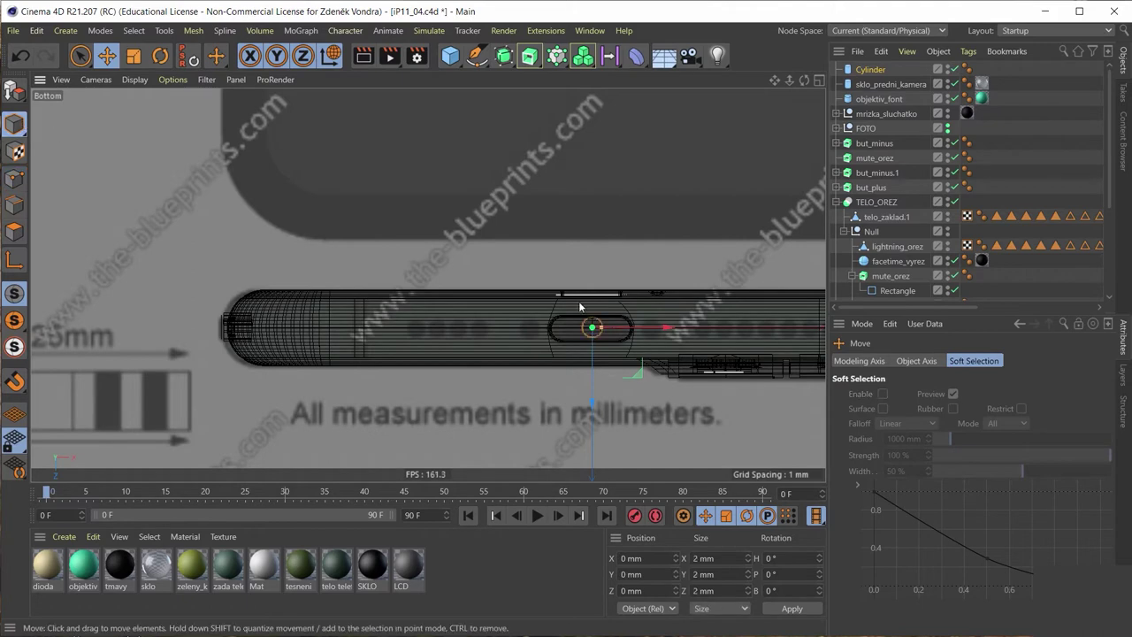
scroll(636, 369, up, 2)
scroll(624, 340, up, 2)
scroll(611, 348, up, 2)
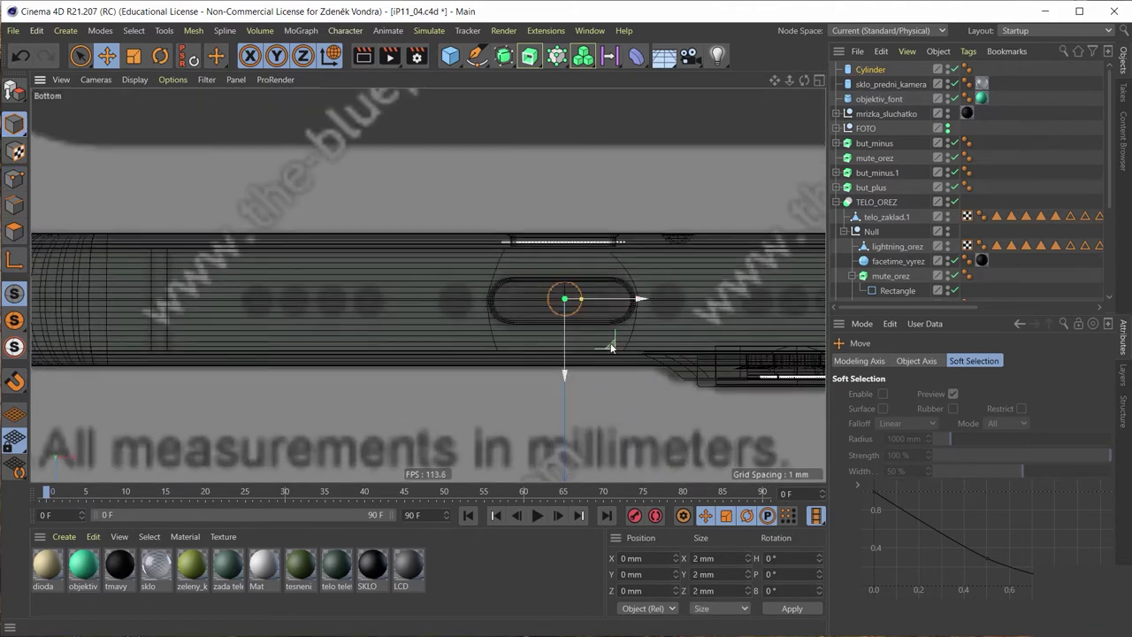
mouse_move(610, 348)
mouse_down()
mouse_move(306, 350)
mouse_move(317, 346)
mouse_up()
Step: Shrink the cylinder to 0.8 mm radius and centre it on the hole at X -18.833 mm
scroll(244, 299, up, 3)
scroll(243, 299, up, 2)
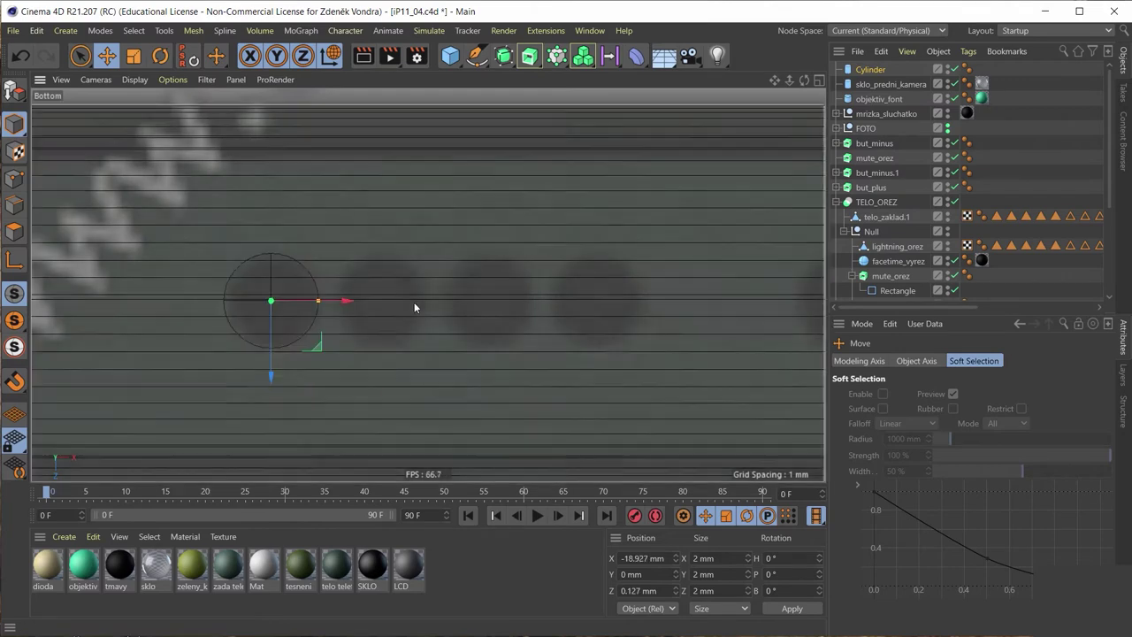
click(868, 71)
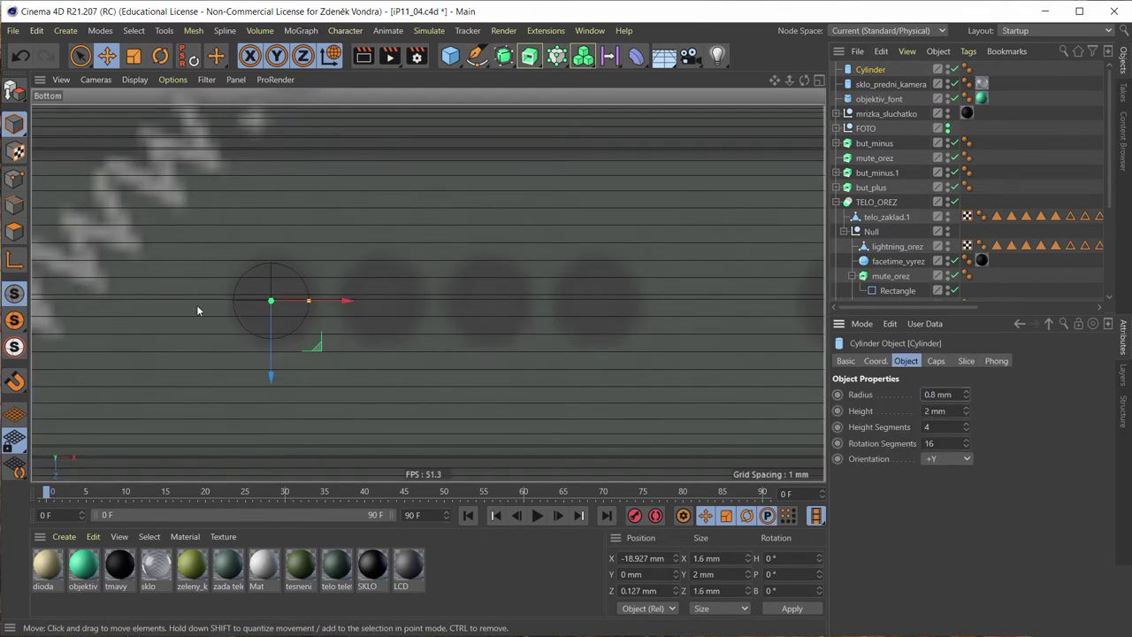
drag(347, 302, 348, 302)
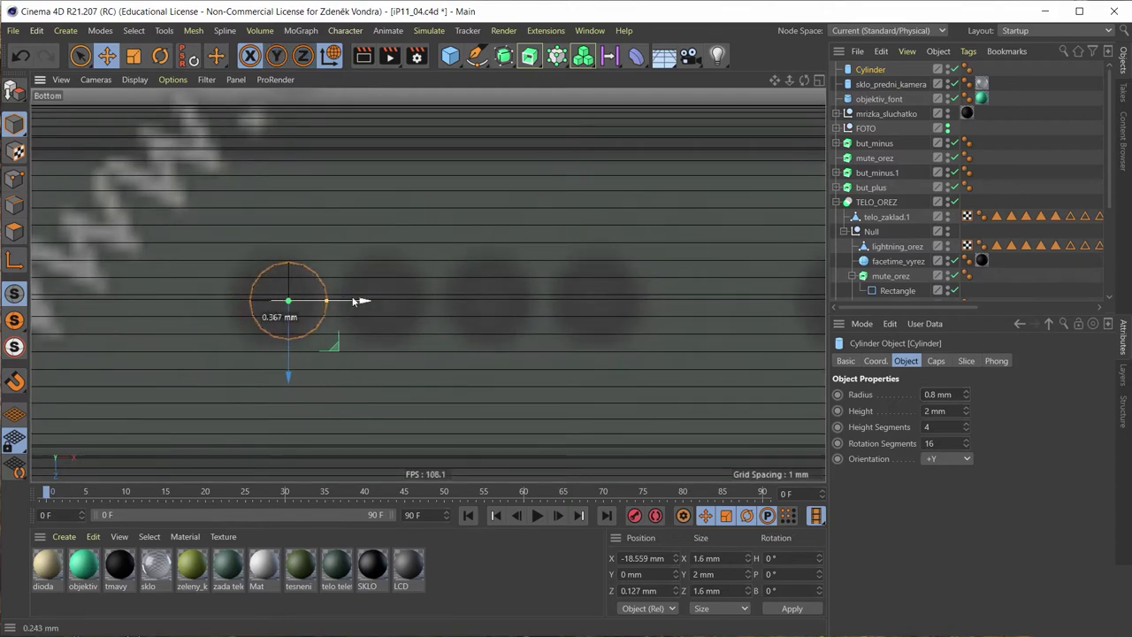
scroll(421, 221, down, 3)
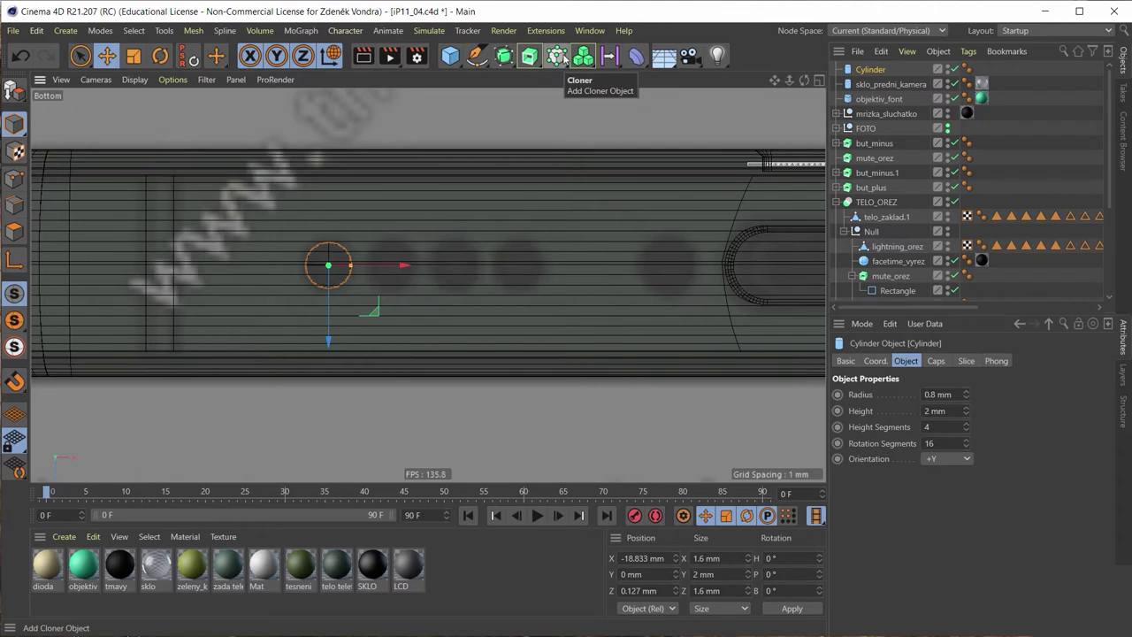
Step: Wrap the Cylinder in a linear Cloner with 4 copies 2.35 mm apart in X, placed below the phone
drag(566, 57, 619, 88)
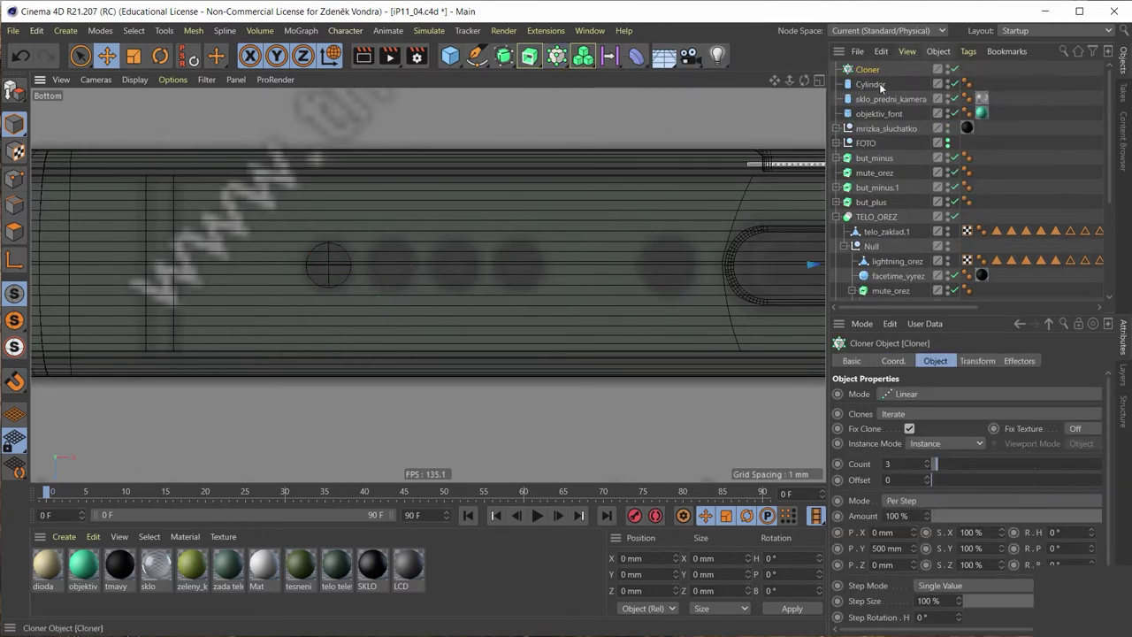
middle_click(551, 110)
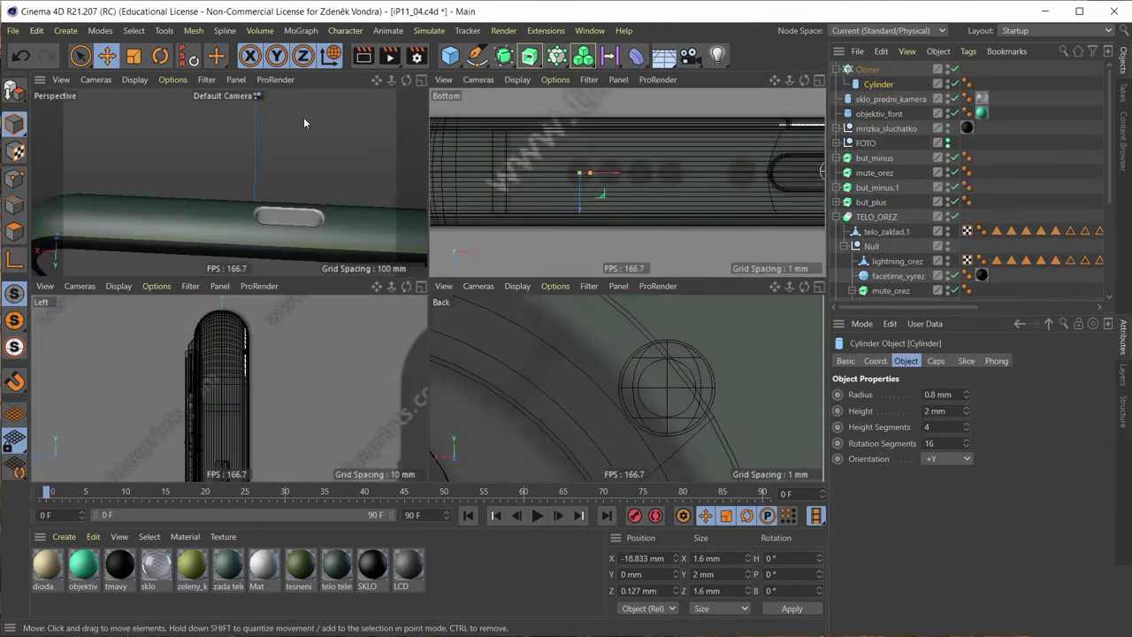
middle_click(303, 116)
mouse_move(288, 124)
alt+mouse_down()
mouse_move(354, 278)
mouse_move(363, 370)
mouse_move(414, 191)
mouse_move(716, 206)
mouse_move(611, 194)
mouse_move(513, 340)
alt+mouse_up()
scroll(514, 340, down, 5)
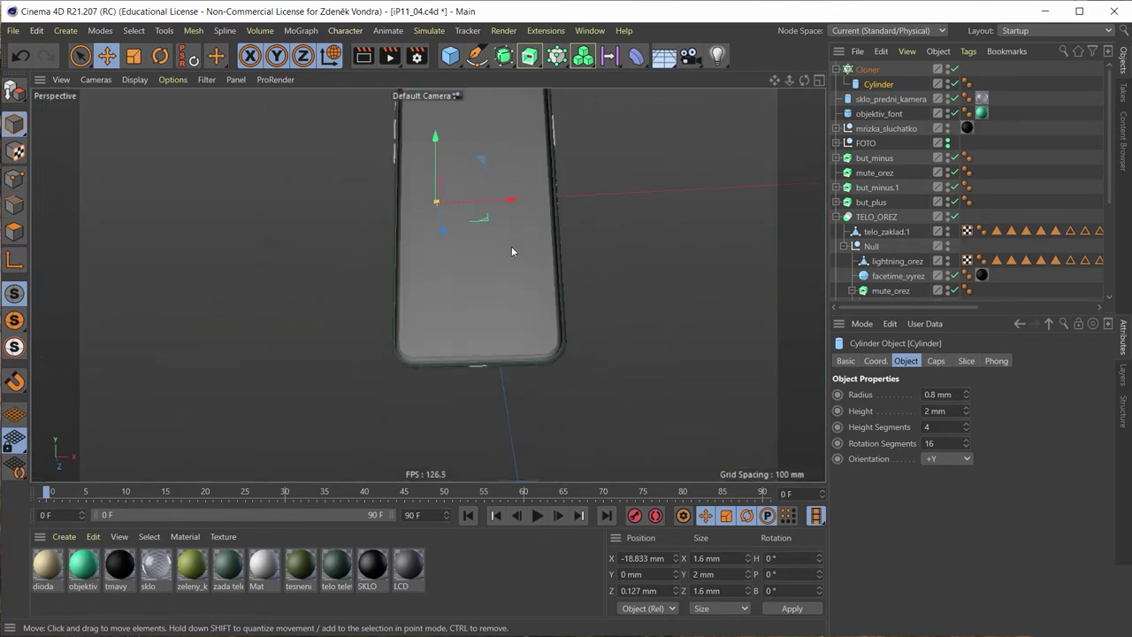
click(867, 69)
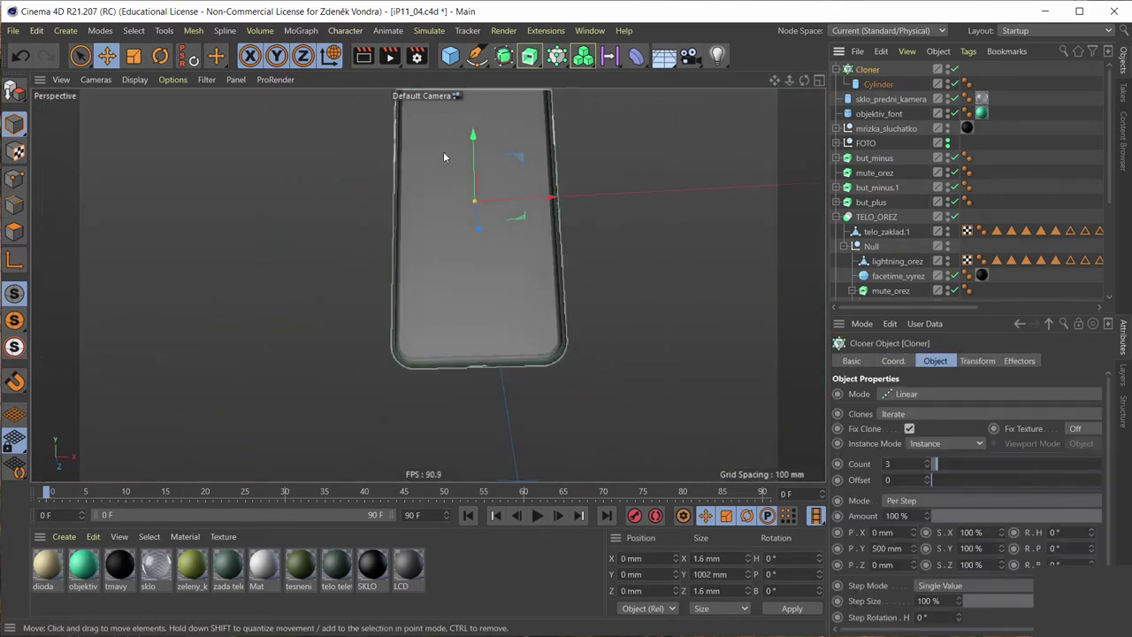
drag(470, 145, 489, 351)
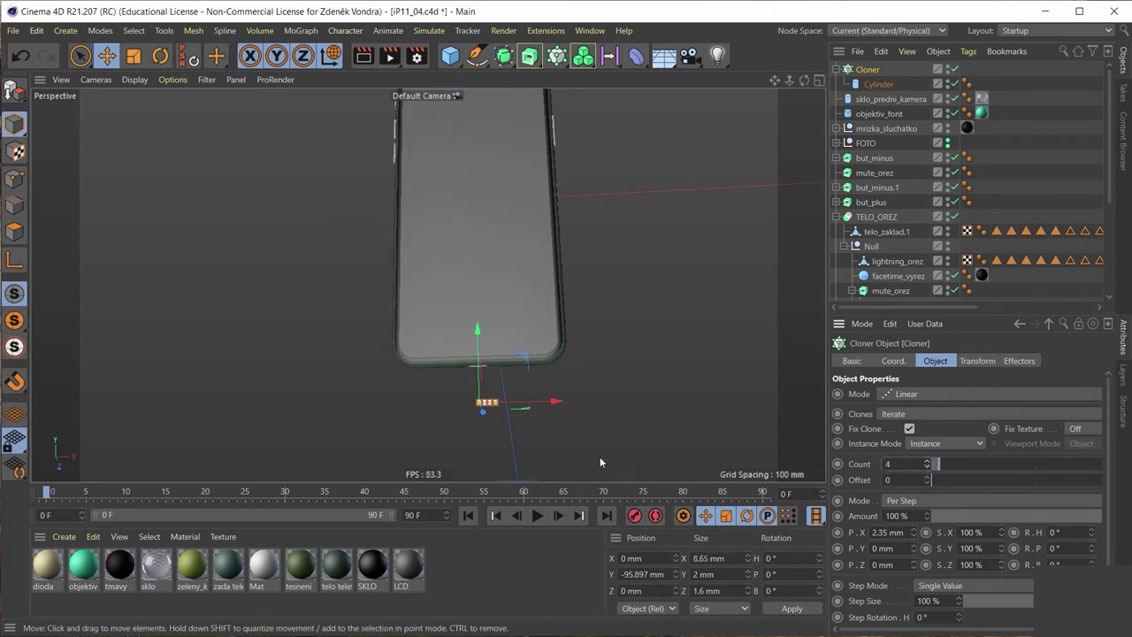
Step: In the Bottom view, move the four clones over the left speaker holes
drag(561, 400, 512, 320)
middle_click(511, 320)
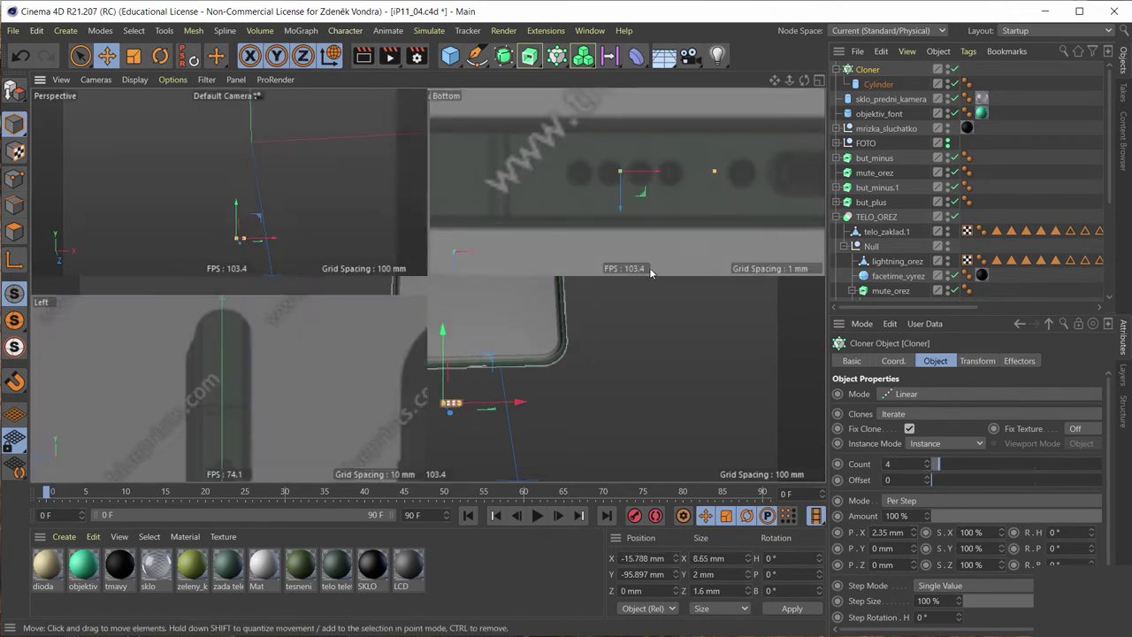
middle_click(649, 268)
scroll(422, 292, up, 2)
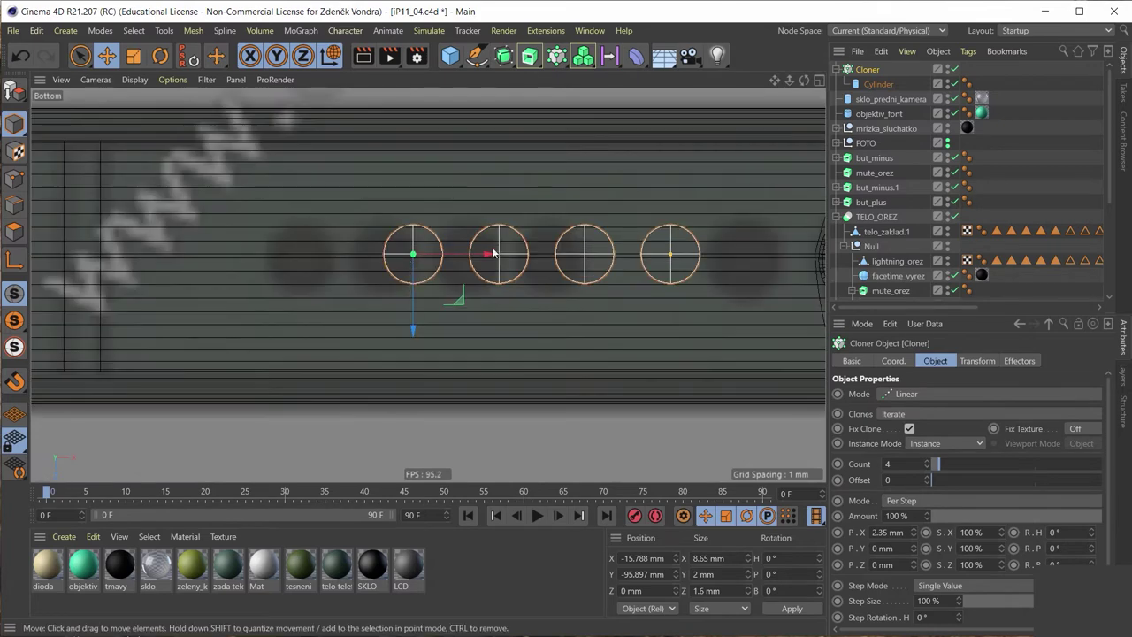
drag(482, 259, 364, 250)
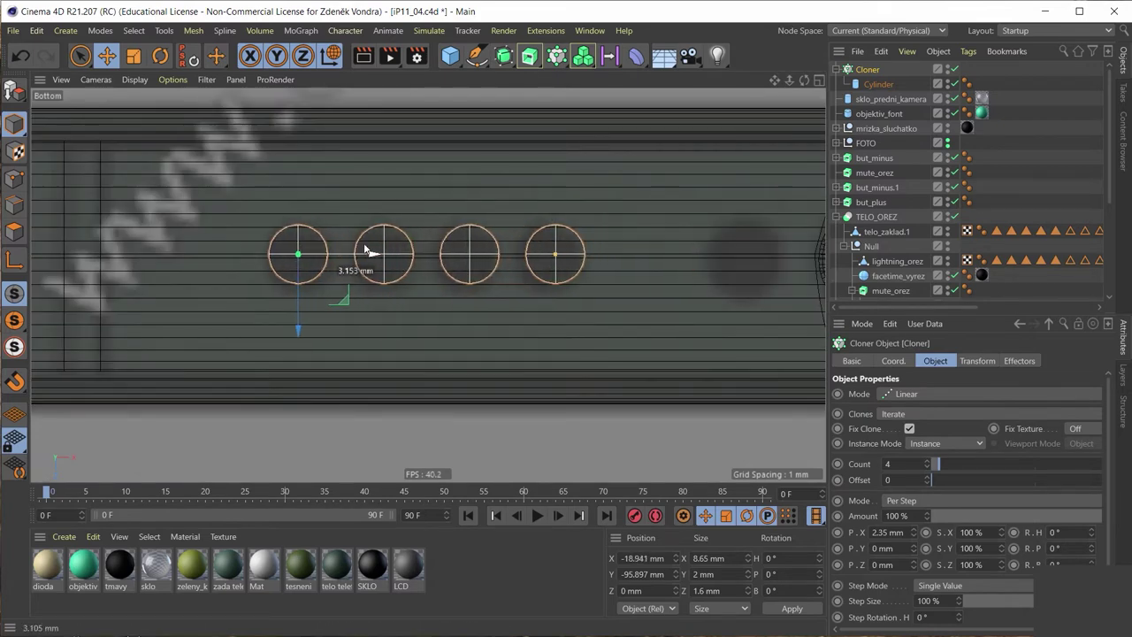
scroll(371, 254, up, 2)
scroll(401, 271, up, 1)
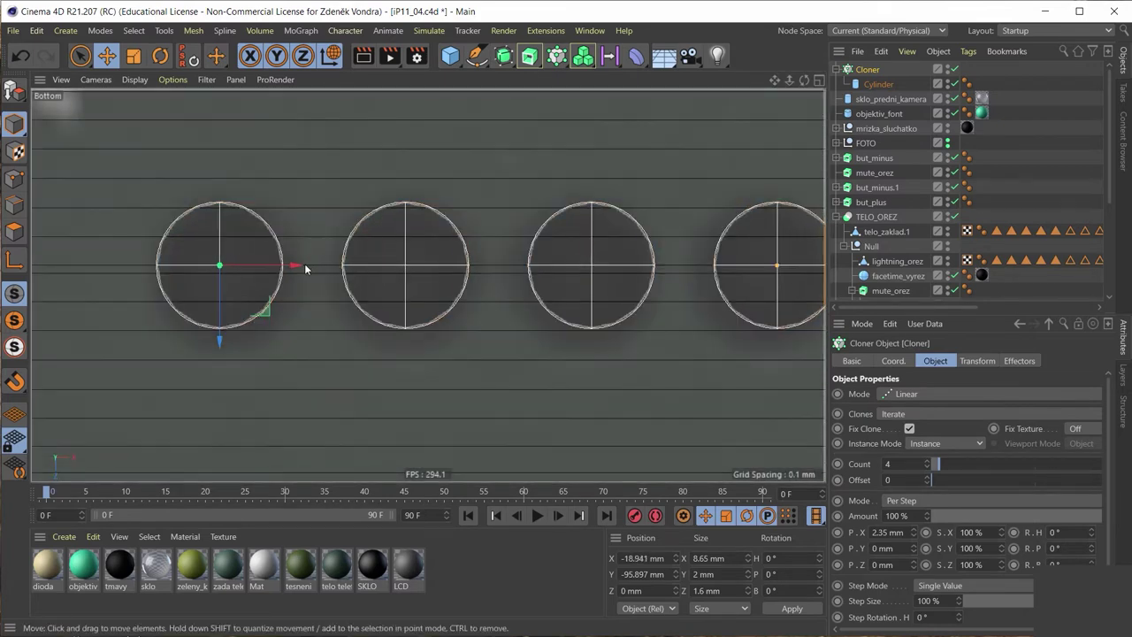
drag(301, 263, 298, 266)
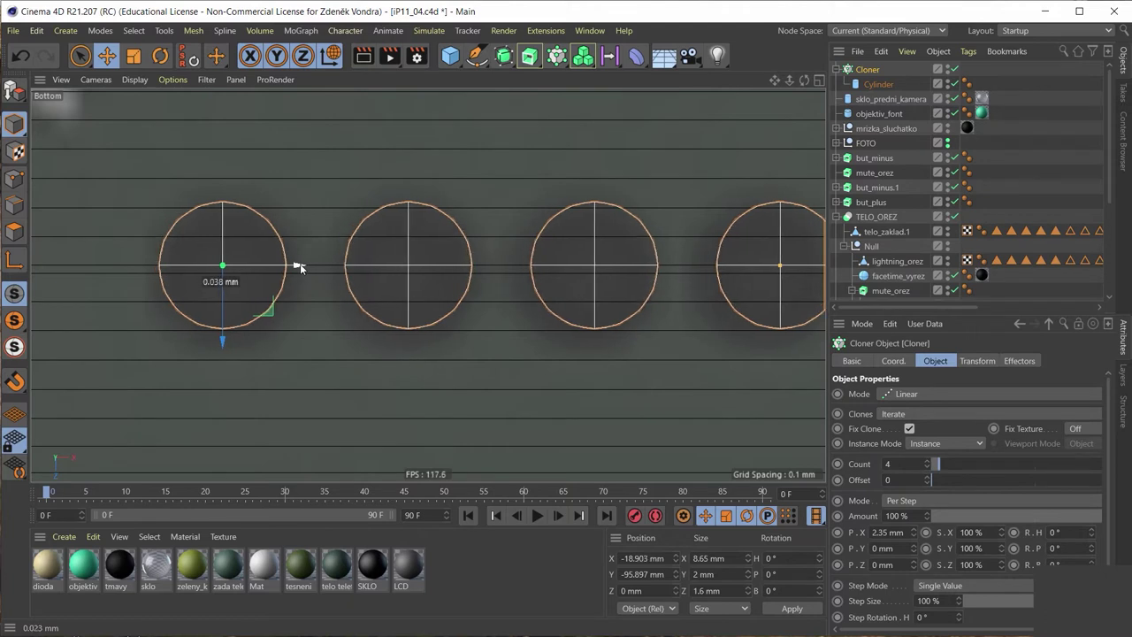
drag(220, 344, 215, 361)
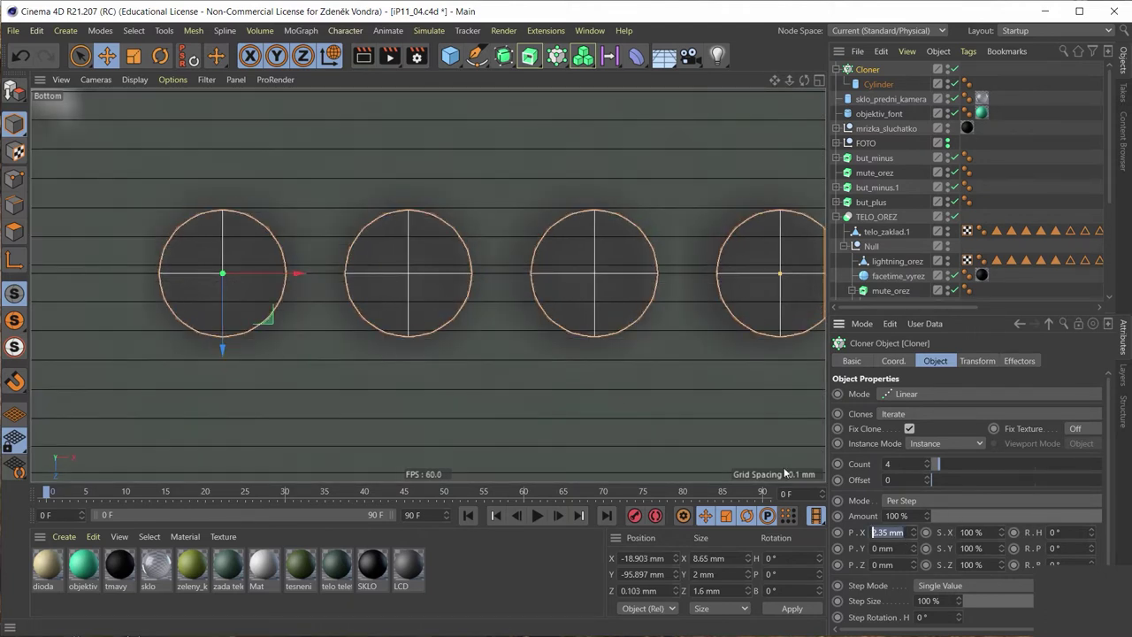
Step: Set the clone spacing P.X to 2.3 mm
text(2.3)
key(Return)
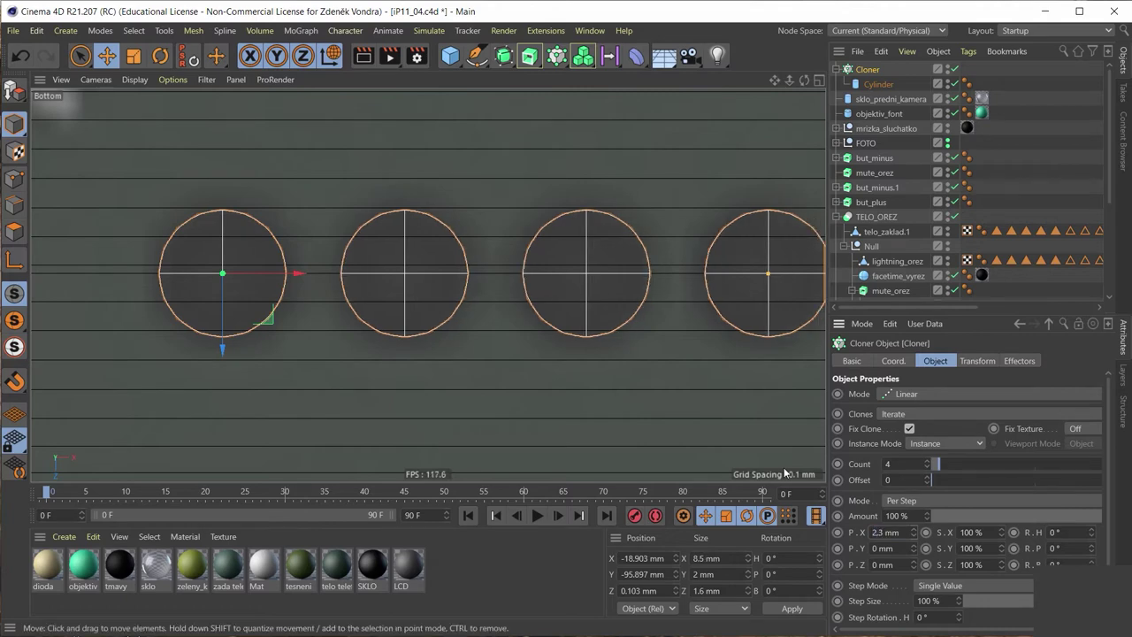
scroll(725, 301, down, 3)
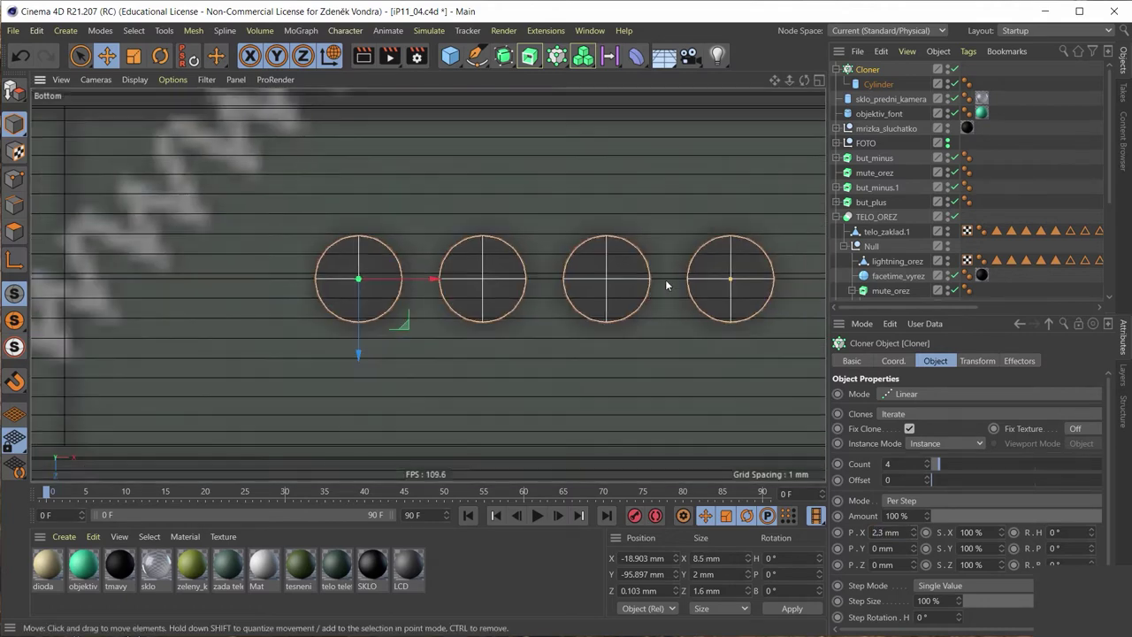
scroll(464, 263, down, 2)
scroll(475, 253, down, 1)
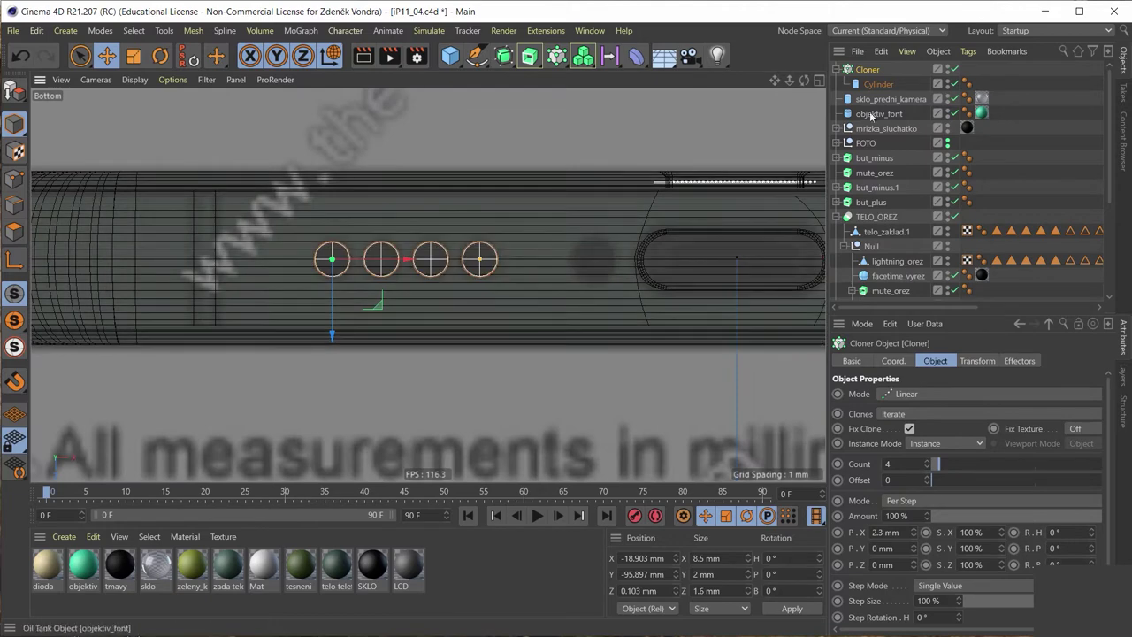
Step: Rename the cloner diry_repro1 and duplicate it as diry_repro1.1
double_click(868, 74)
text(iry_repro)
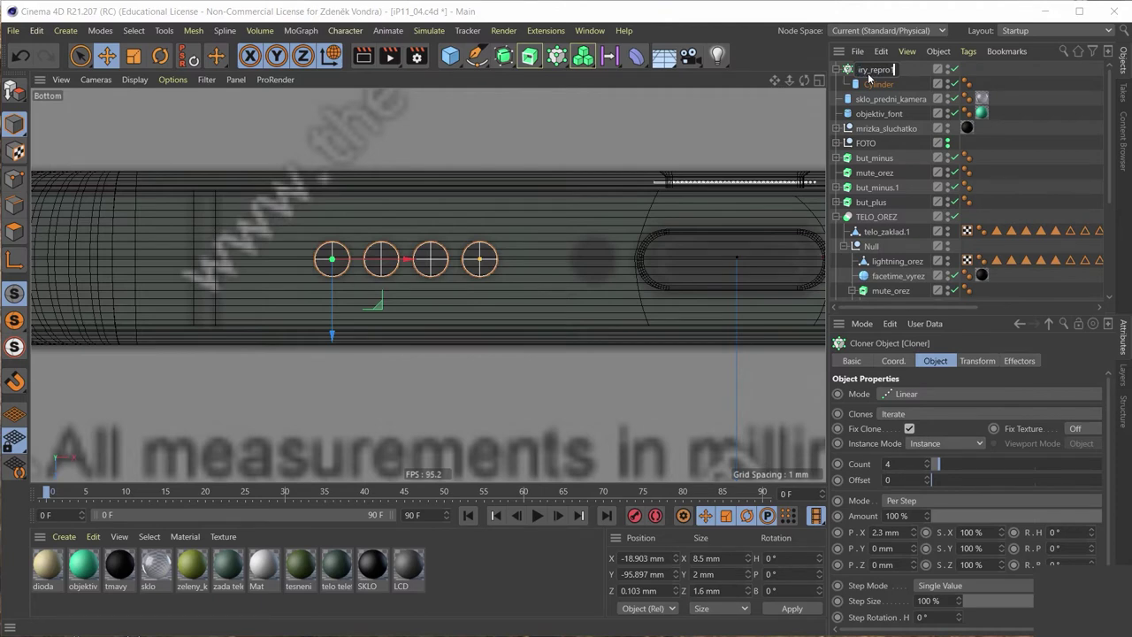
key(Return)
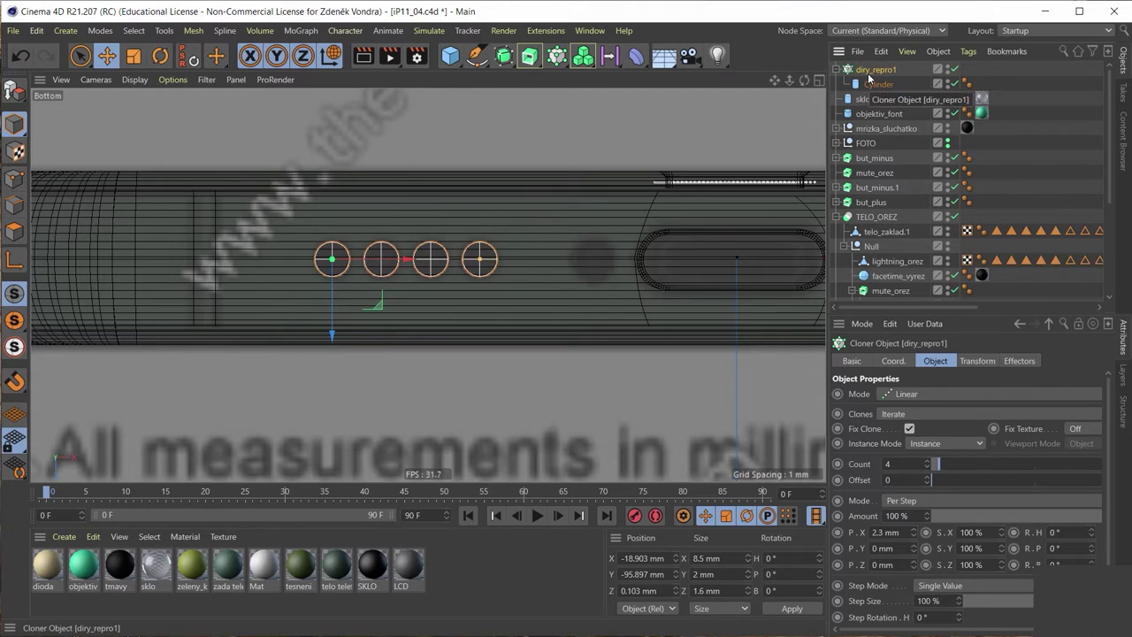
key(ctrl+c)
key(ctrl+v)
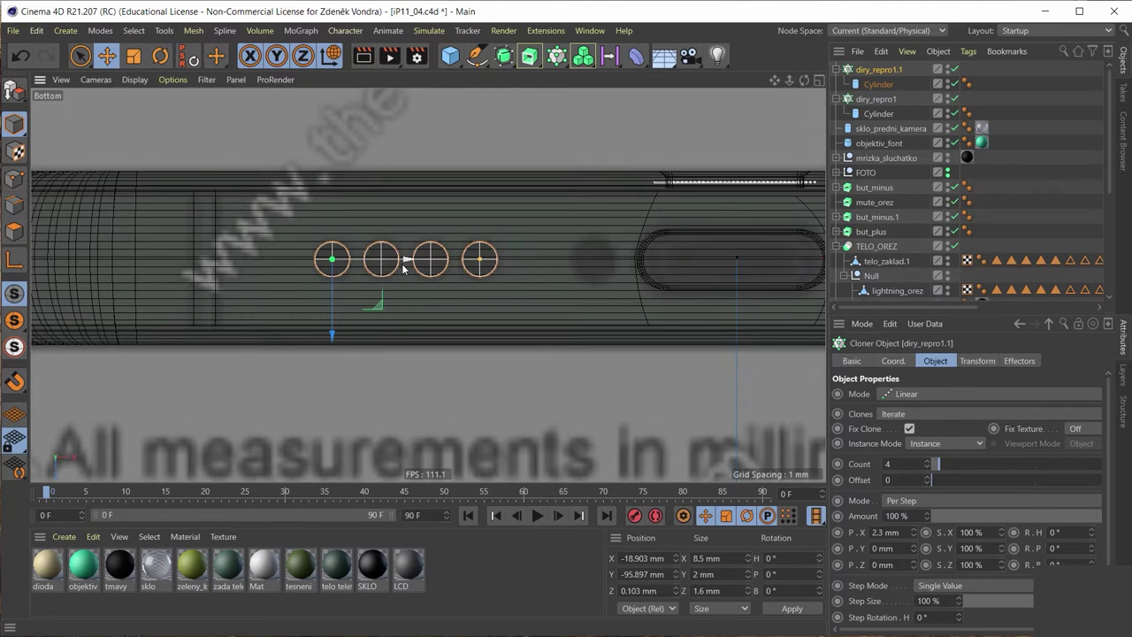
Step: Slide the duplicate cloner diry_repro1.1 to X 11.7 mm over the right speaker holes
drag(401, 266, 650, 265)
alt+middle_drag(635, 262, 281, 262)
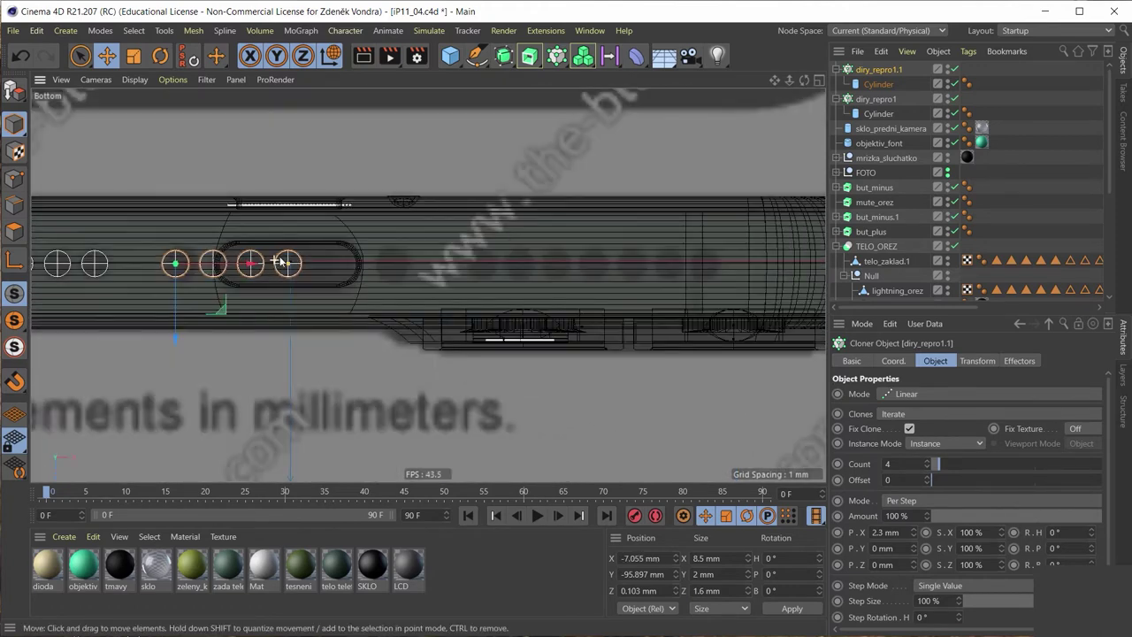
drag(245, 258, 535, 292)
scroll(528, 278, up, 6)
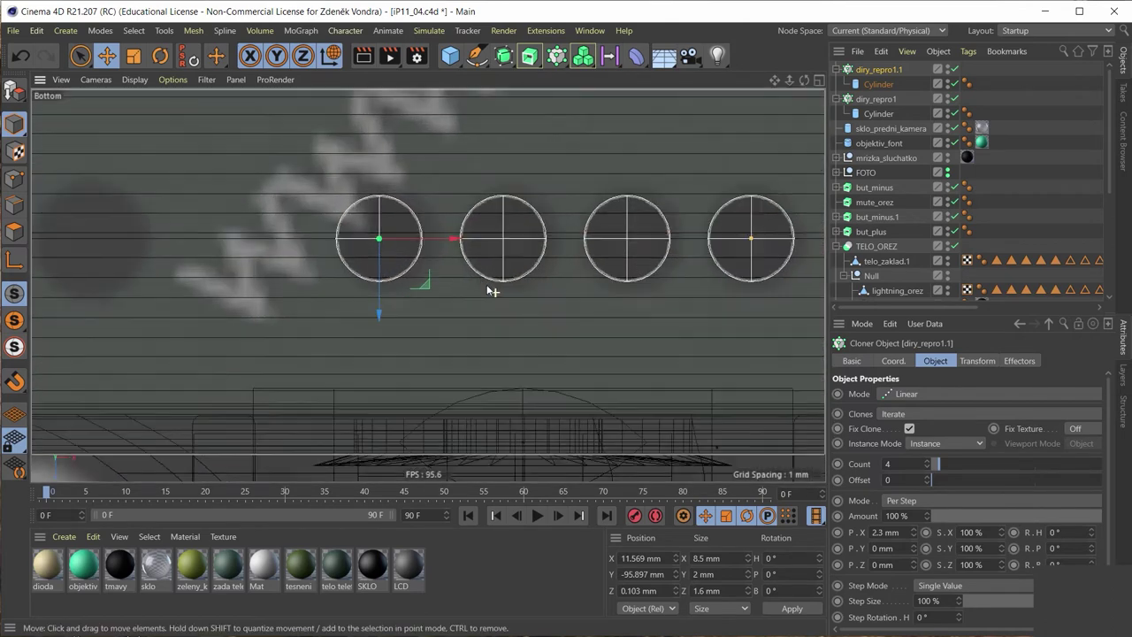
drag(411, 233, 434, 231)
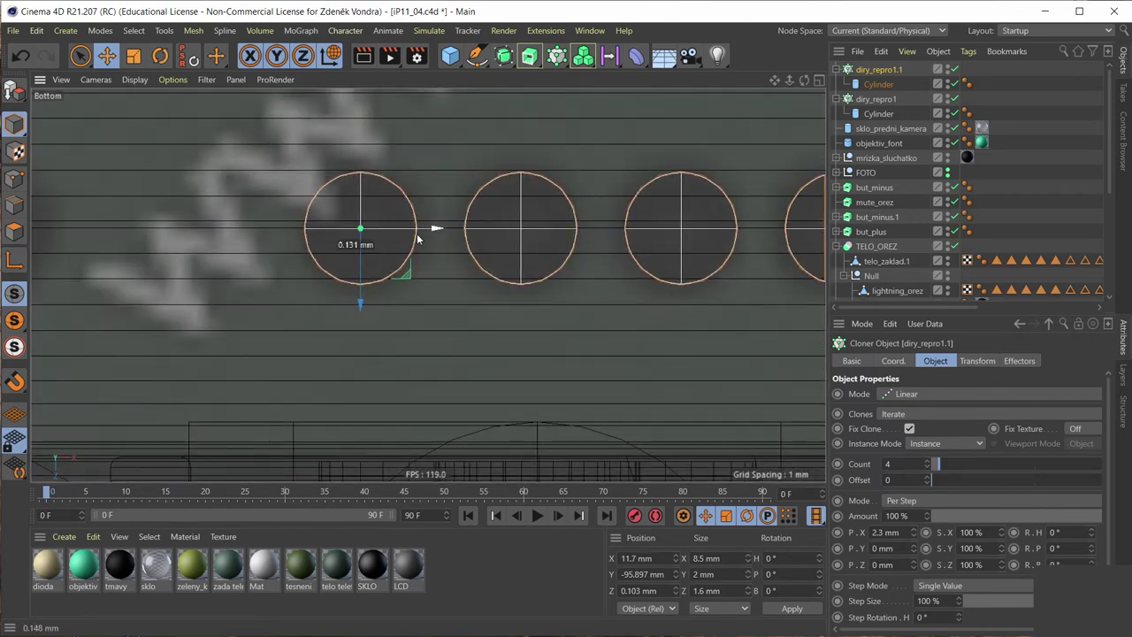
scroll(429, 268, down, 2)
scroll(429, 268, down, 1)
scroll(495, 256, down, 2)
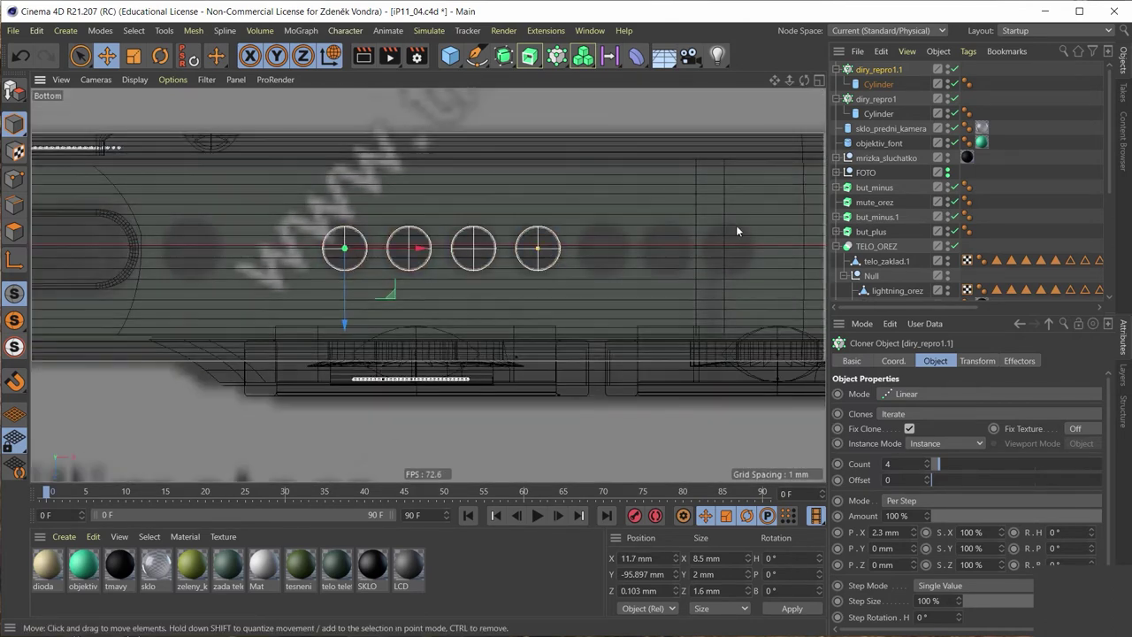
Step: Raise the copy's clone Count from 4 to 7 and return to the Perspective view
click(927, 461)
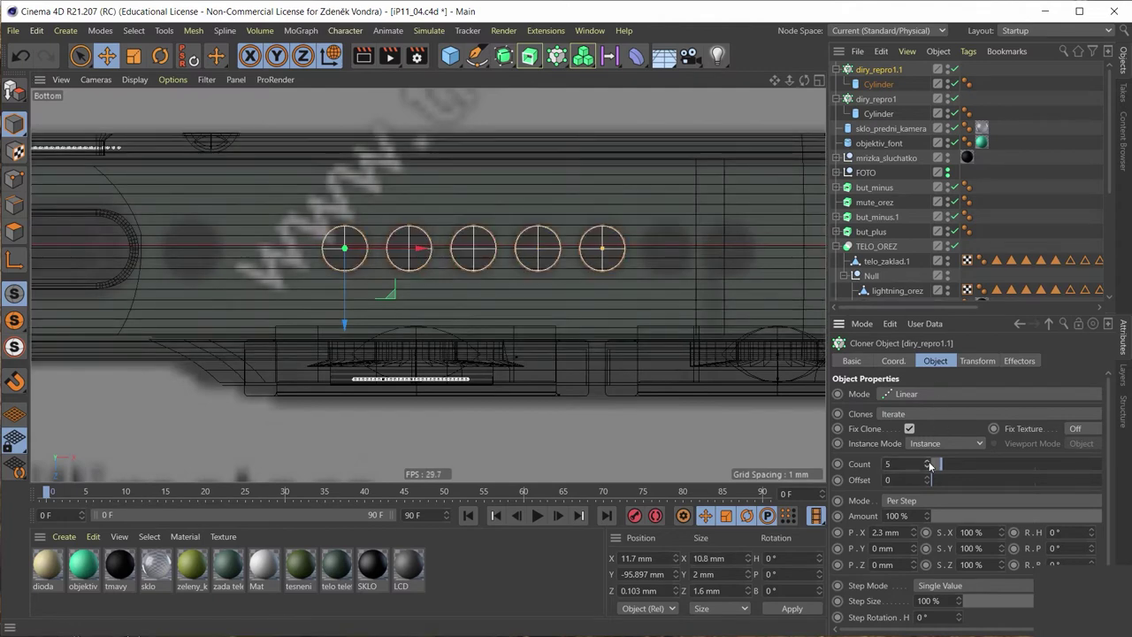
click(927, 461)
click(927, 462)
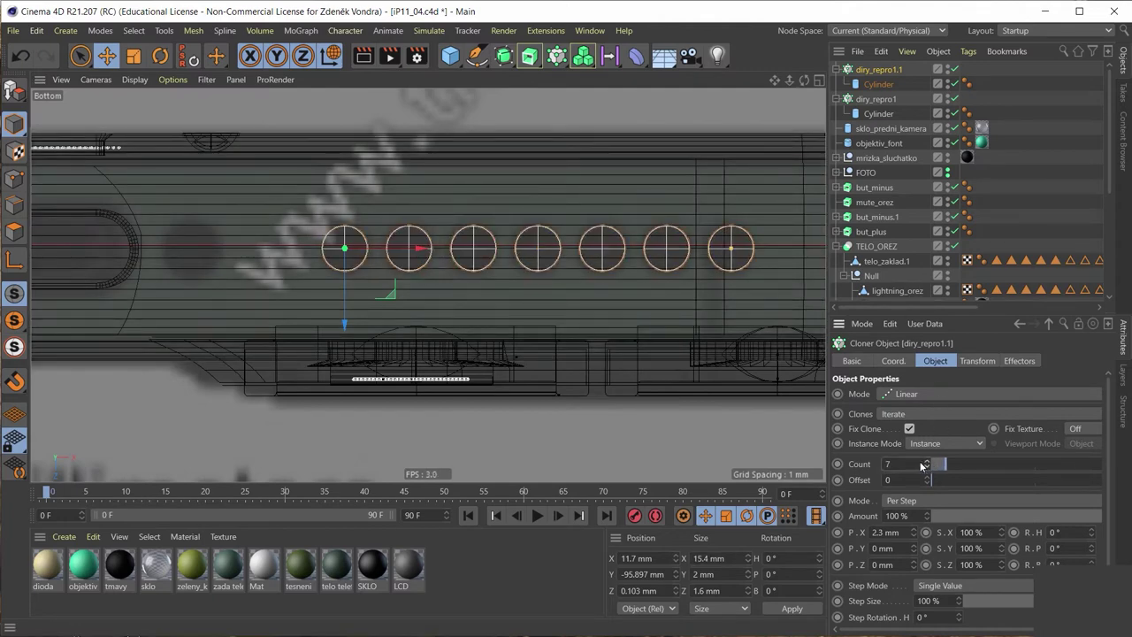
middle_click(290, 202)
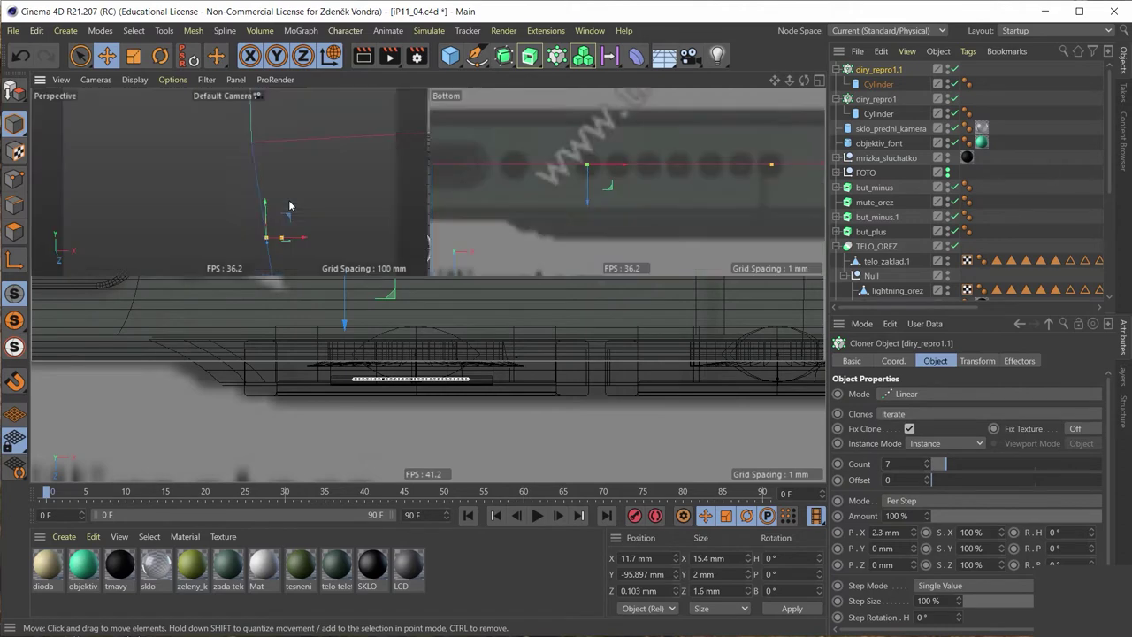
middle_click(292, 205)
scroll(496, 410, up, 3)
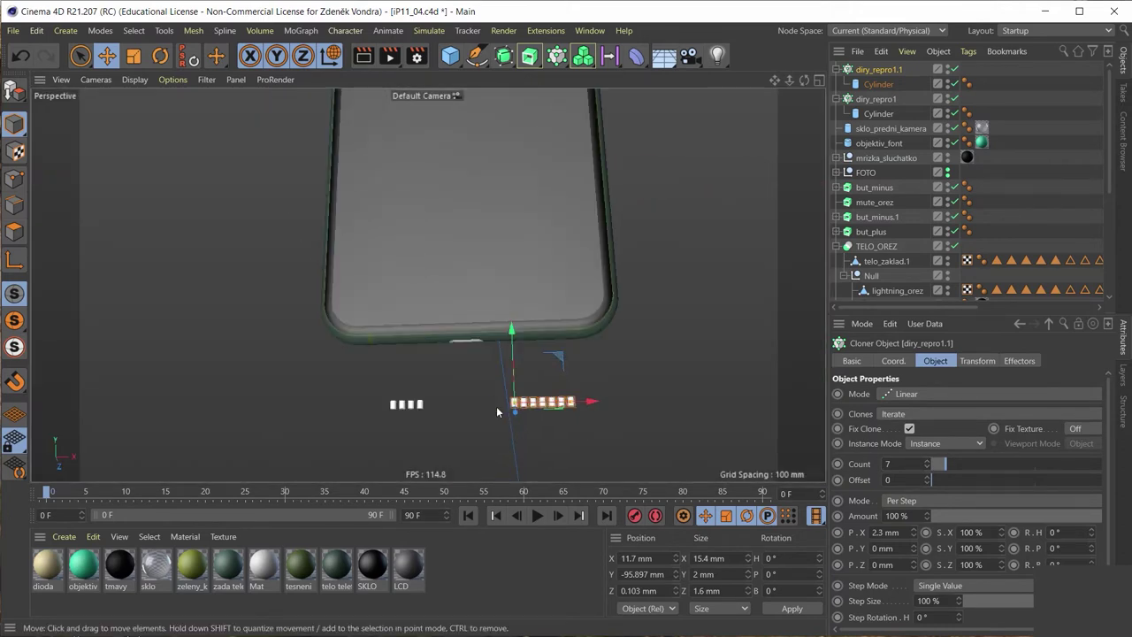
scroll(496, 406, up, 2)
scroll(497, 406, up, 2)
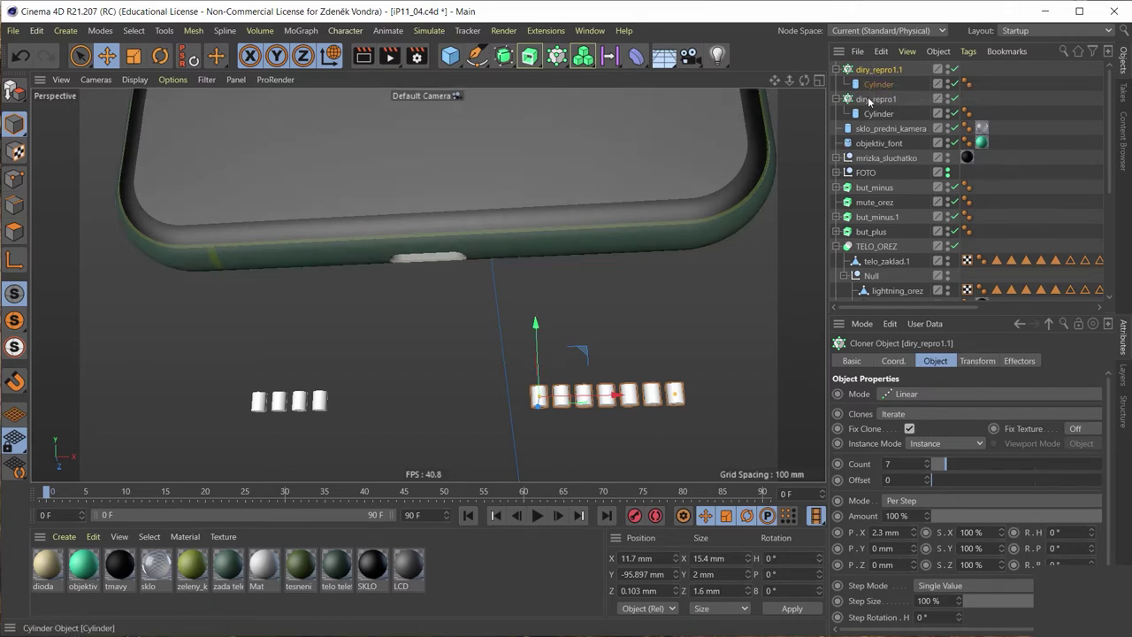
Step: Raise diry_repro1 and diry_repro1.1 onto the bottom edge and nest them in TELO_OREZ's Null
click(875, 99)
ctrl+click(877, 69)
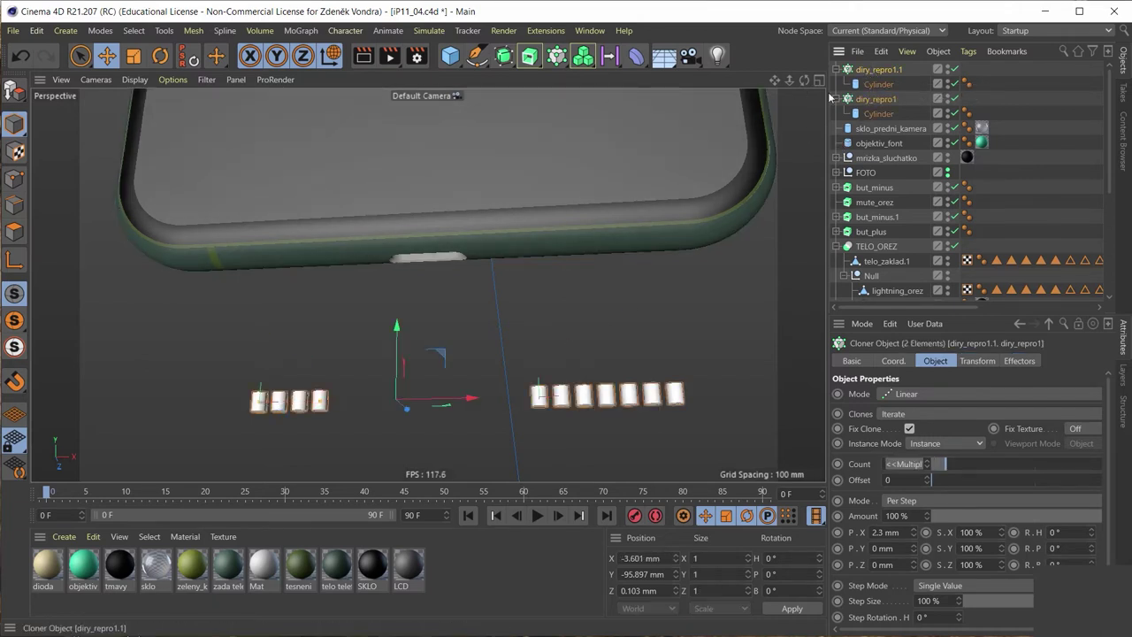
drag(400, 346, 400, 207)
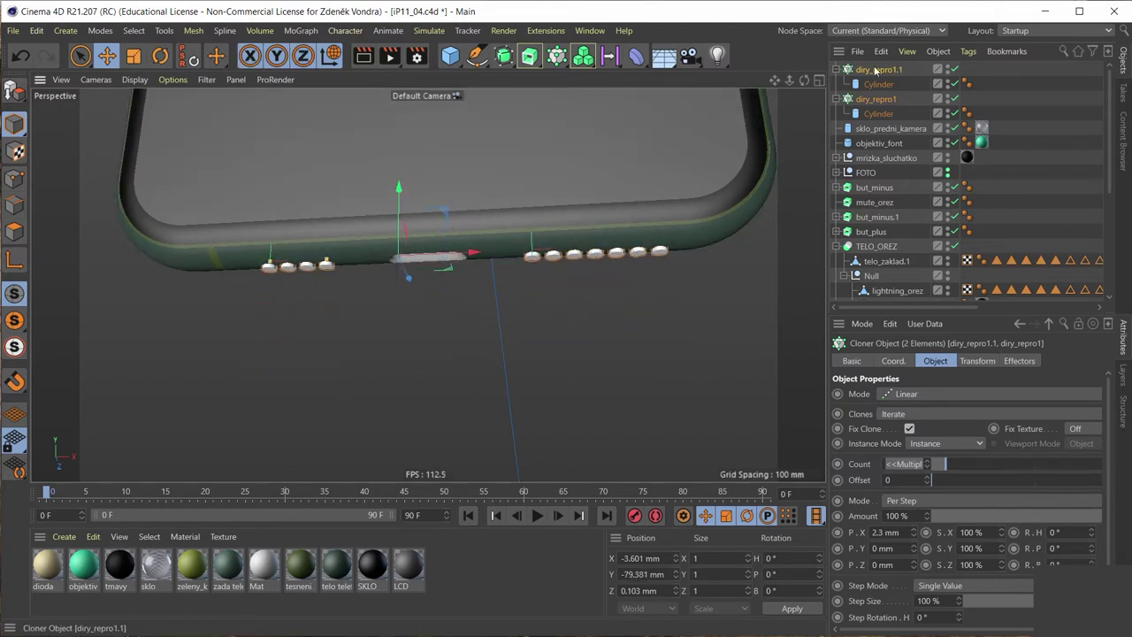
drag(870, 278, 872, 277)
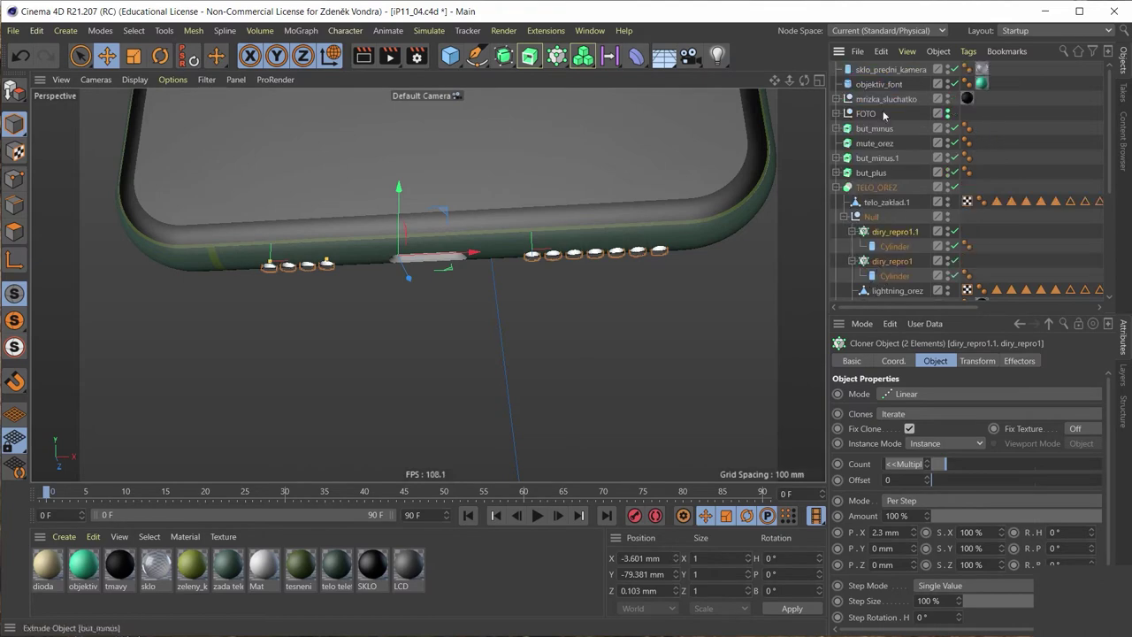
scroll(584, 318, up, 3)
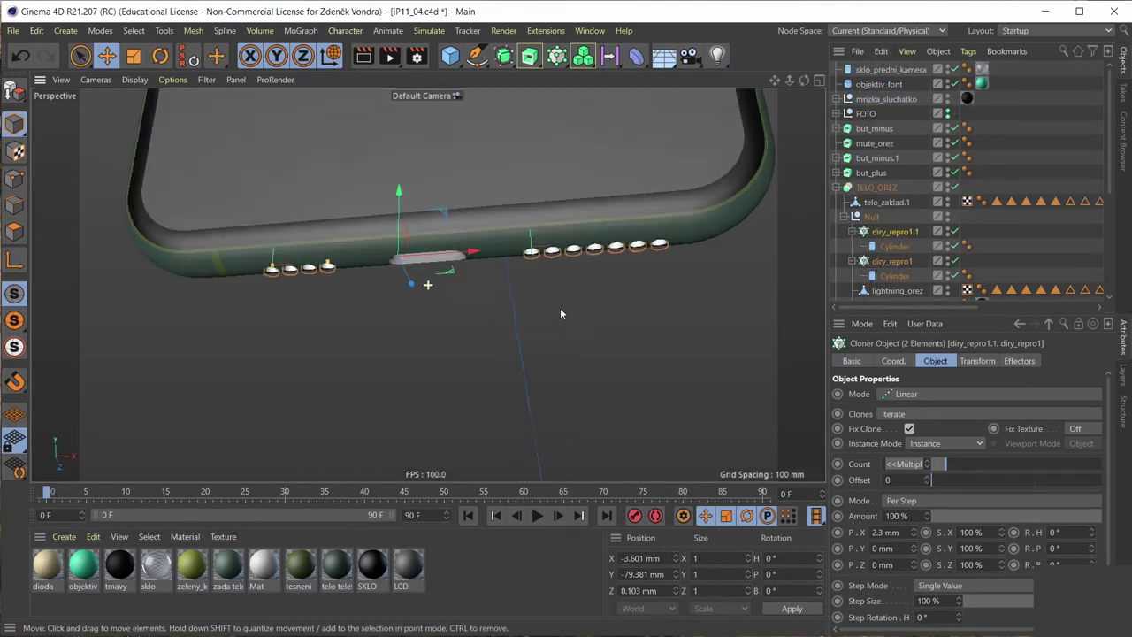
scroll(560, 307, up, 3)
scroll(592, 283, up, 3)
scroll(623, 259, up, 3)
mouse_move(625, 259)
alt+mouse_down()
mouse_move(642, 225)
mouse_move(433, 294)
mouse_move(537, 300)
mouse_move(450, 406)
alt+mouse_up()
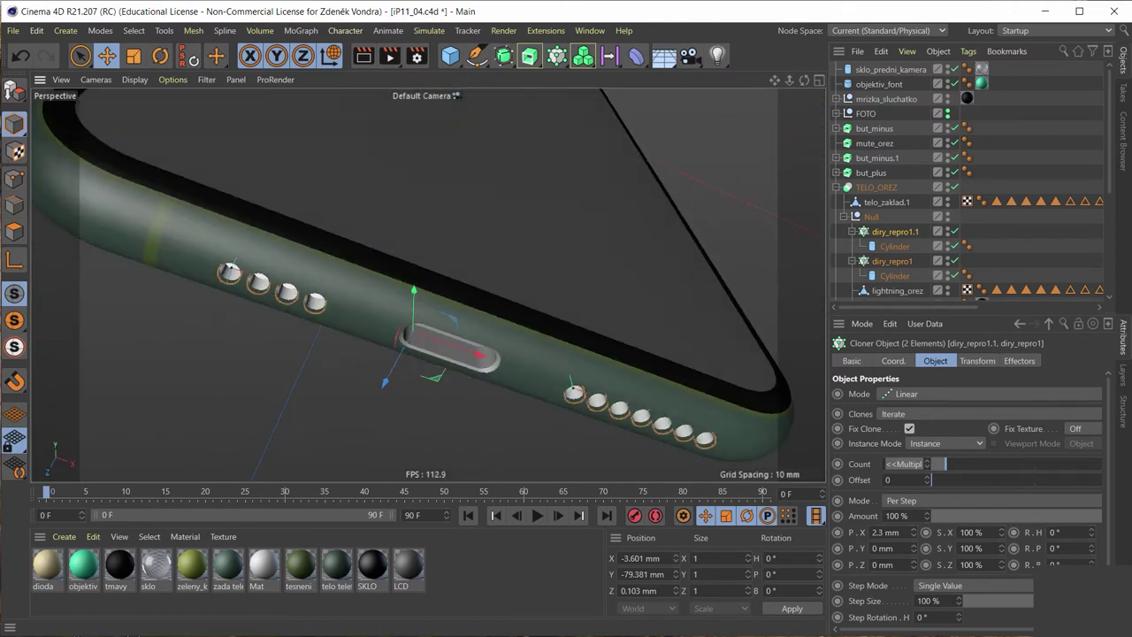
key(F9)
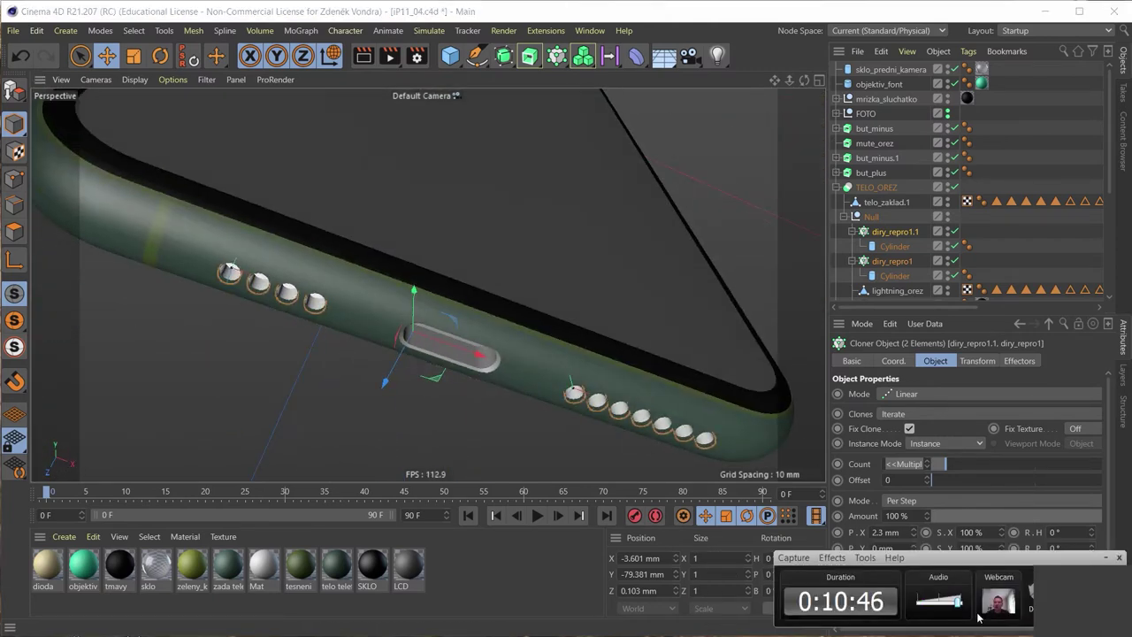
Step: Orbit from the bottom-edge speaker holes up to a close-up of the earpiece grille
mouse_move(203, 354)
alt+mouse_down()
mouse_move(239, 321)
mouse_move(305, 301)
mouse_move(303, 253)
mouse_move(260, 253)
mouse_move(301, 220)
mouse_move(347, 297)
alt+mouse_up()
scroll(347, 296, down, 5)
alt+drag(482, 282, 433, 285)
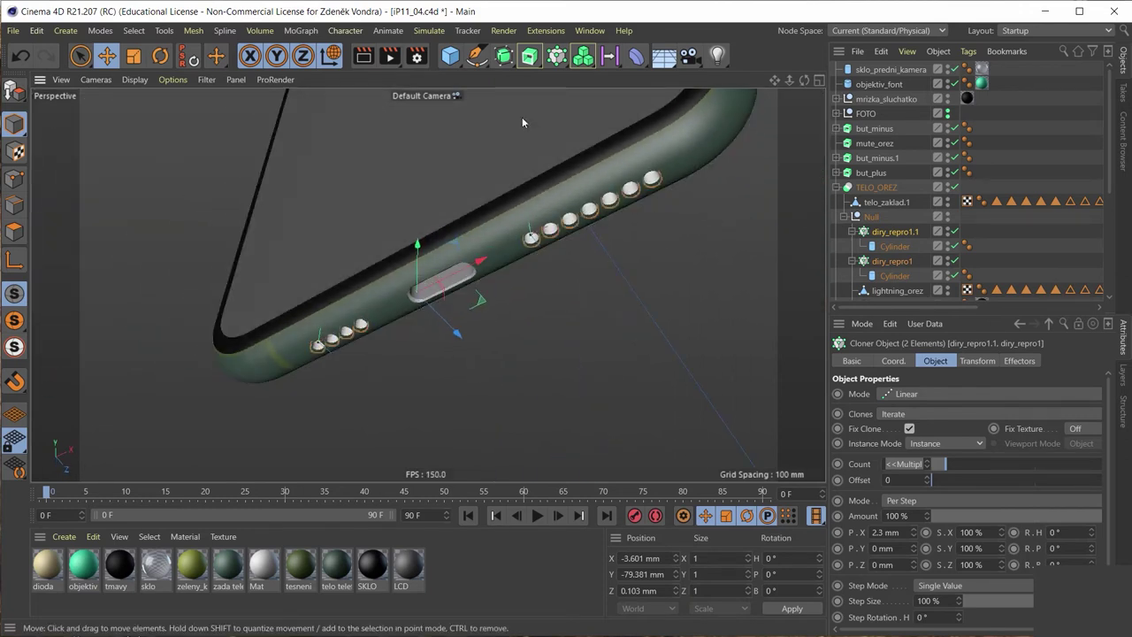
alt+drag(630, 235, 579, 188)
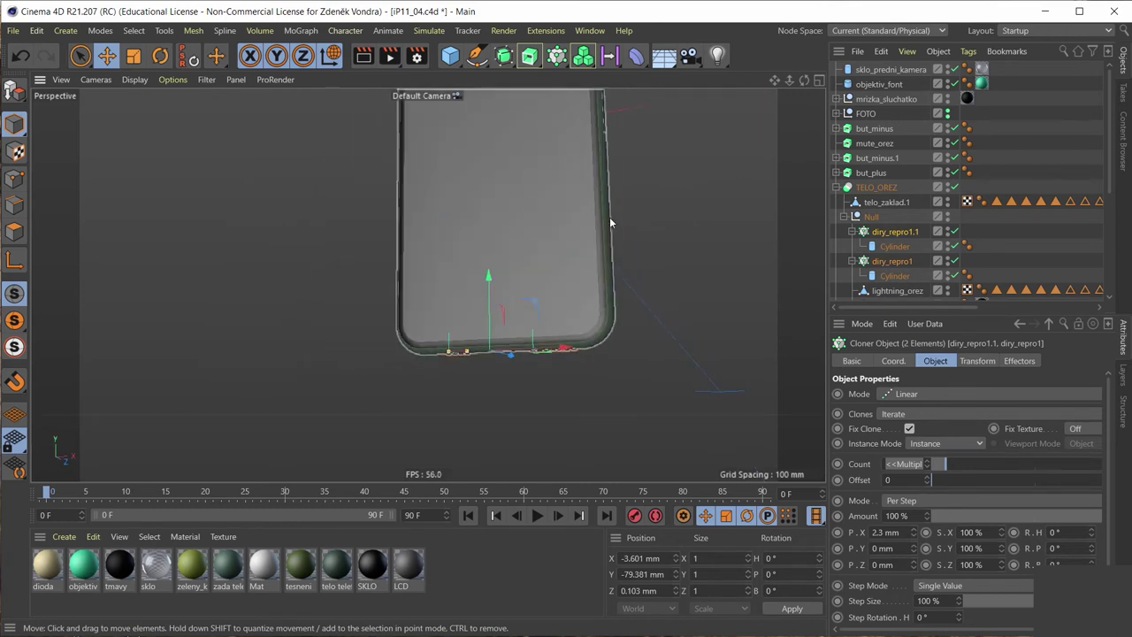
alt+middle_drag(609, 216, 485, 171)
scroll(486, 177, up, 2)
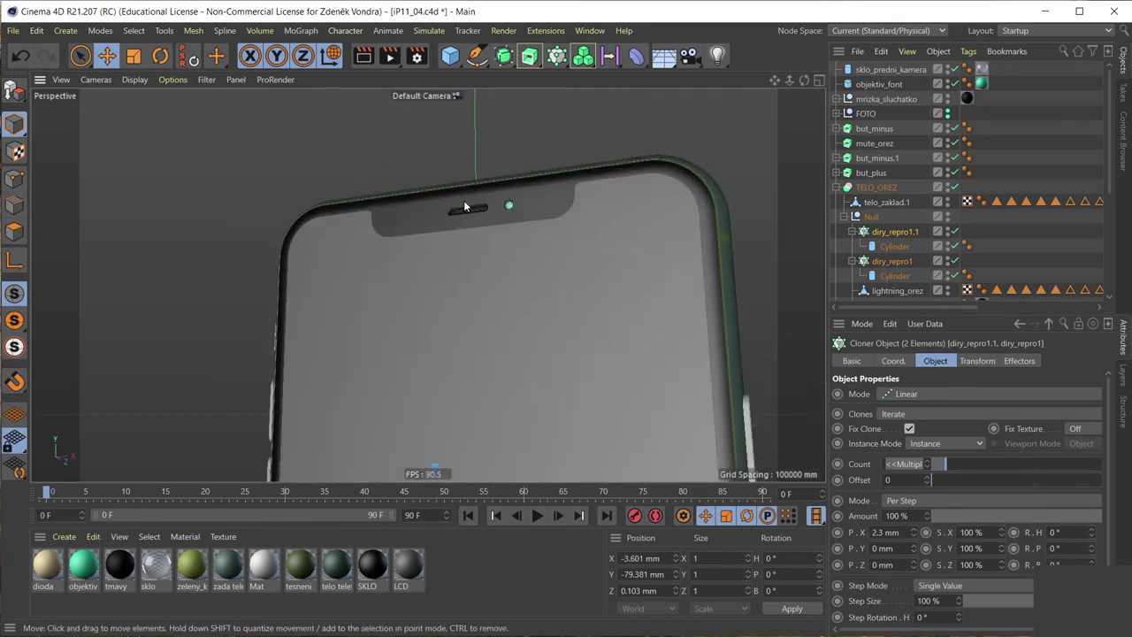
scroll(495, 212, up, 3)
scroll(499, 226, up, 3)
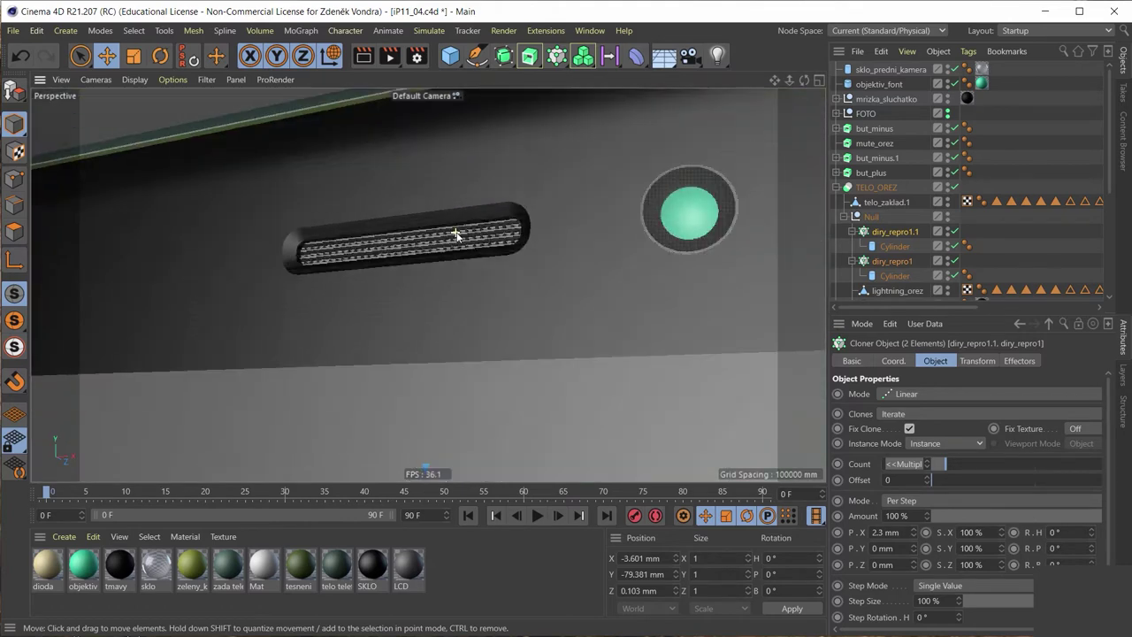
Step: Copy the earpiece grille instance down the phone, then undo its last move
click(458, 232)
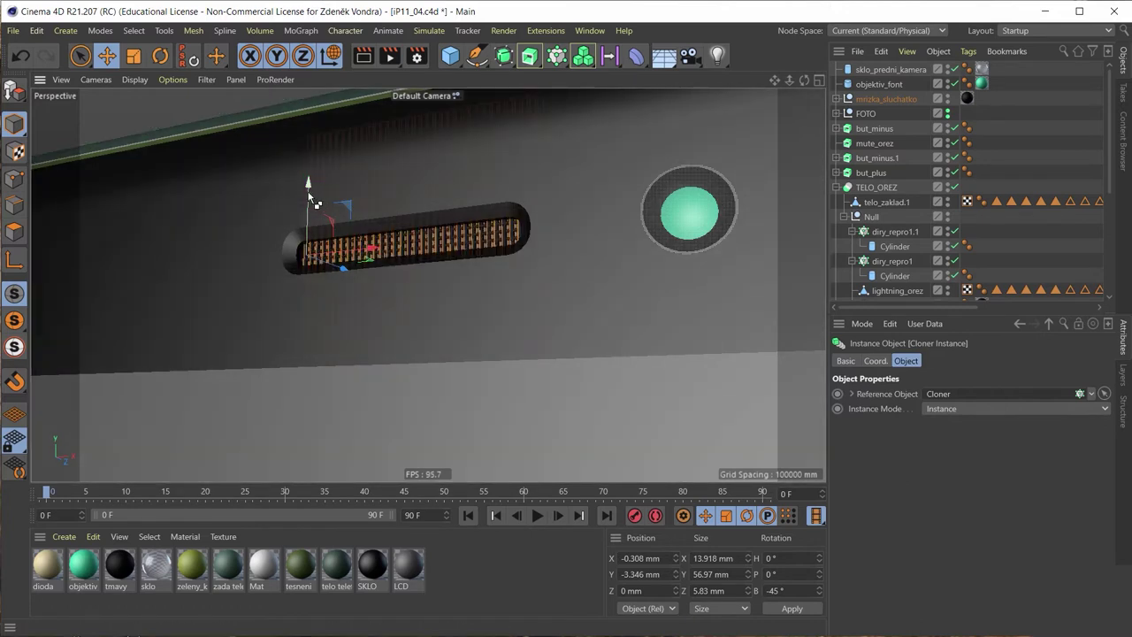
ctrl+drag(311, 193, 303, 338)
scroll(285, 400, down, 2)
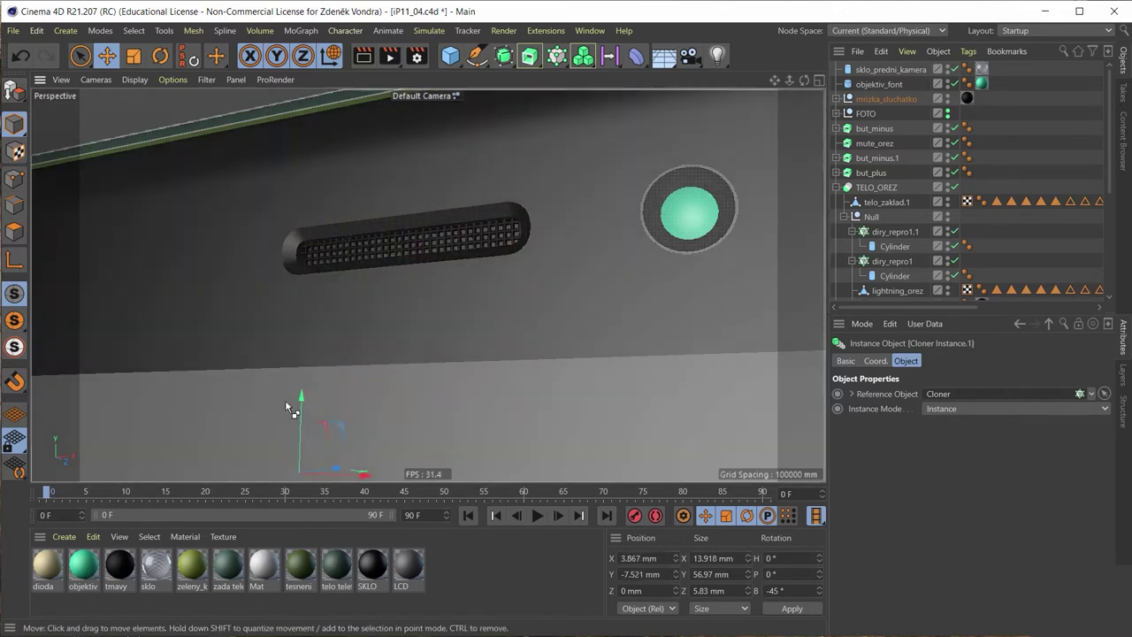
scroll(308, 394, down, 3)
scroll(390, 122, down, 2)
scroll(388, 130, up, 3)
scroll(388, 129, down, 2)
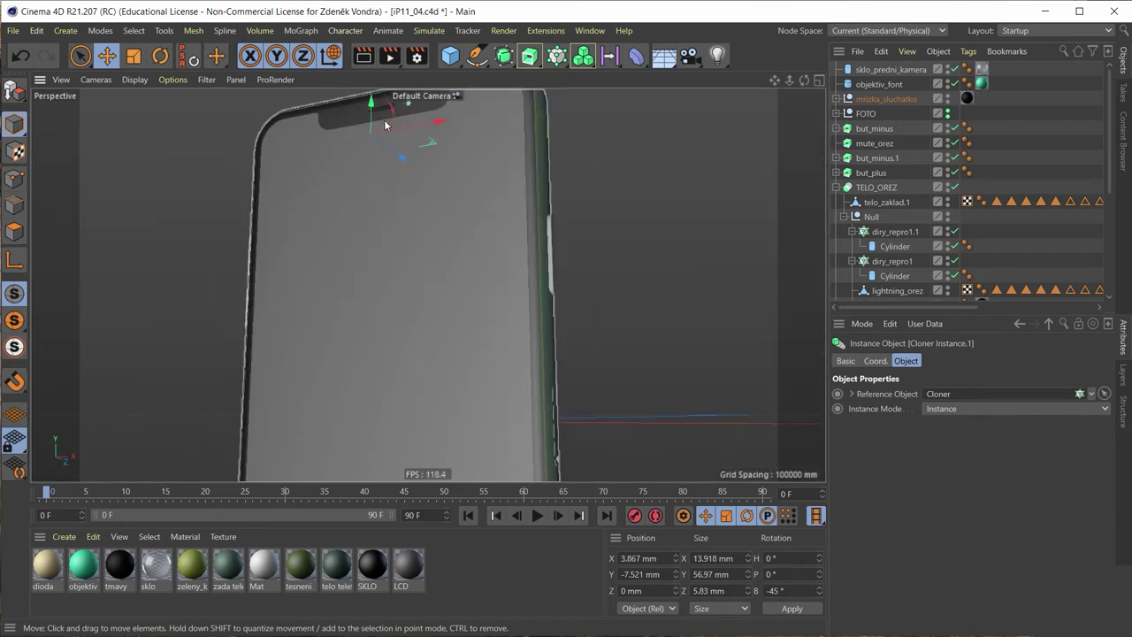
mouse_move(371, 120)
mouse_down()
mouse_move(309, 543)
mouse_move(421, 349)
mouse_up()
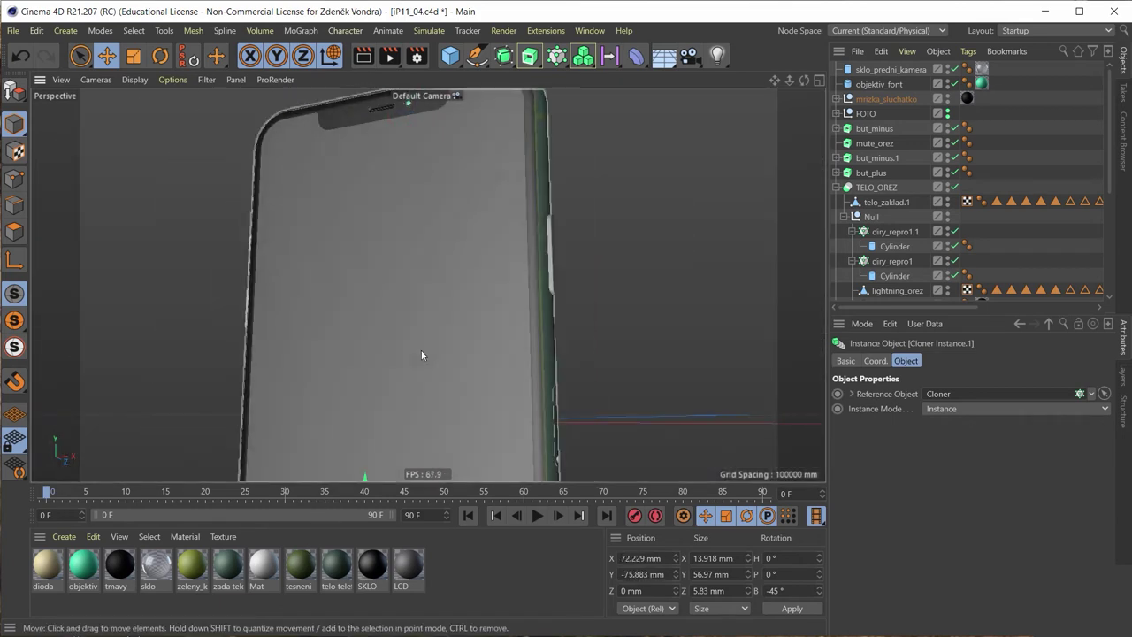
key(ctrl+z)
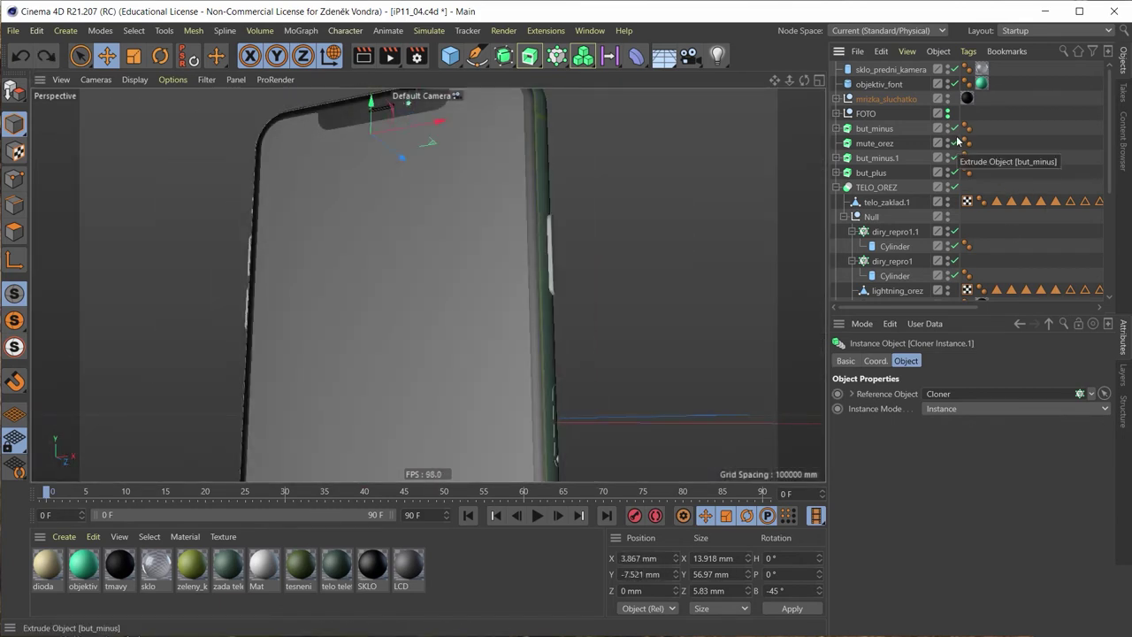
Step: Delete the extra grille copy and select the Cloner inside the expanded mrizka_sluchatko group
scroll(910, 120, up, 1)
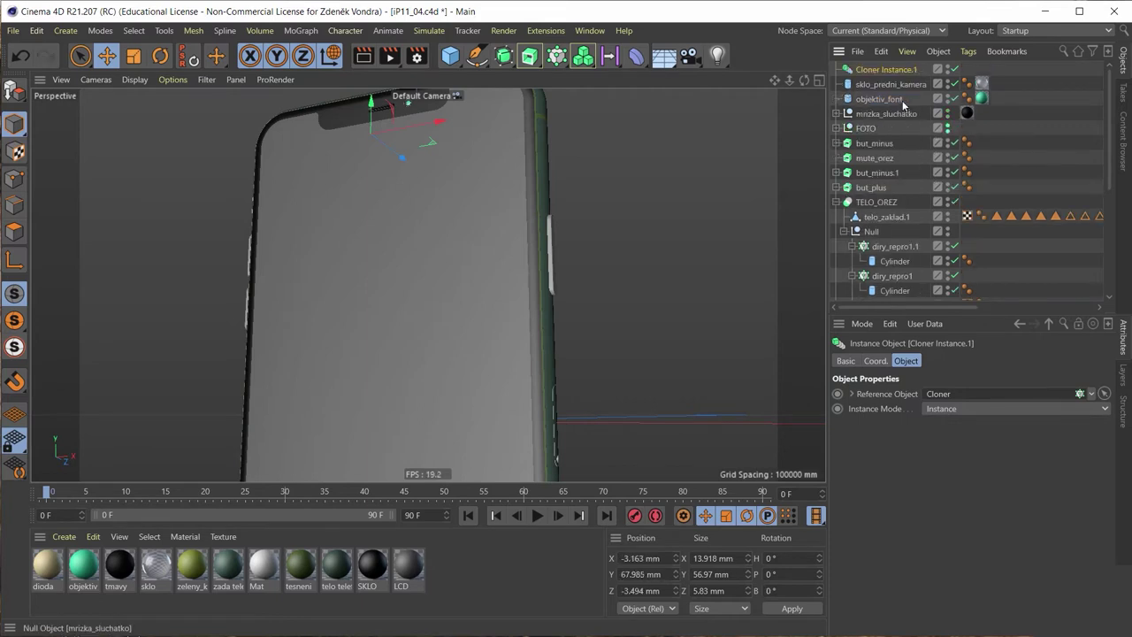
key(Delete)
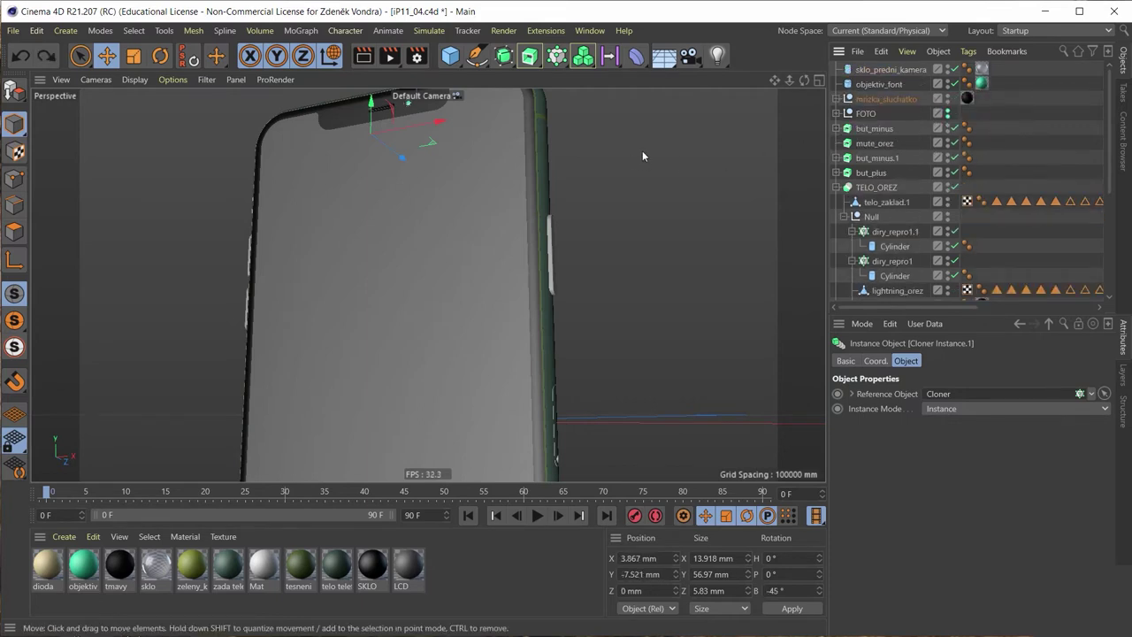
alt+drag(344, 124, 377, 171)
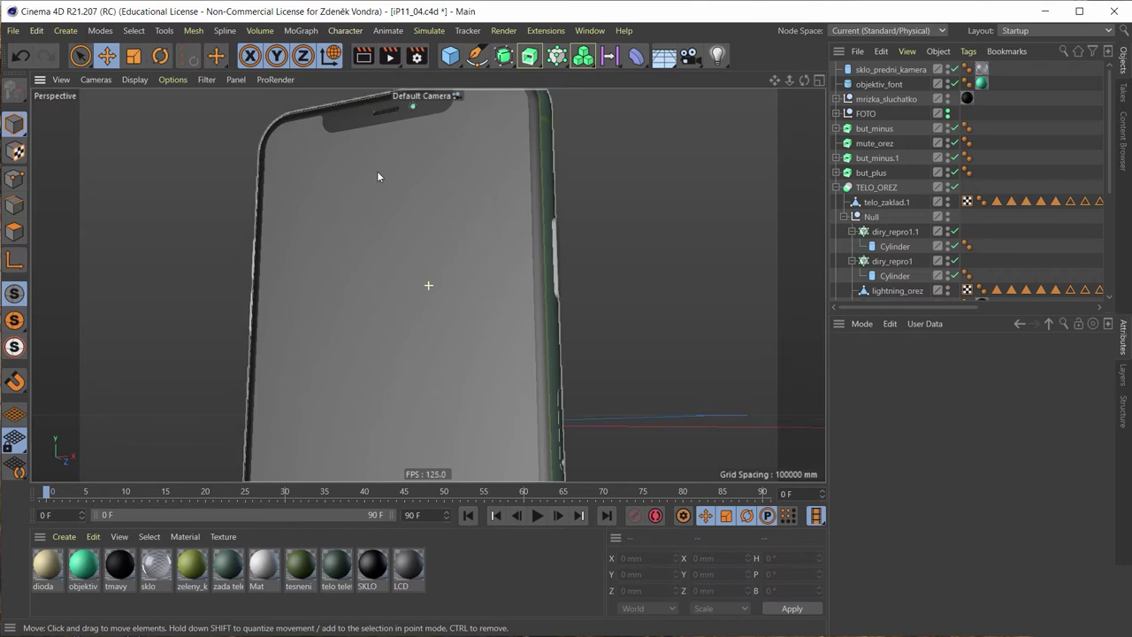
click(835, 99)
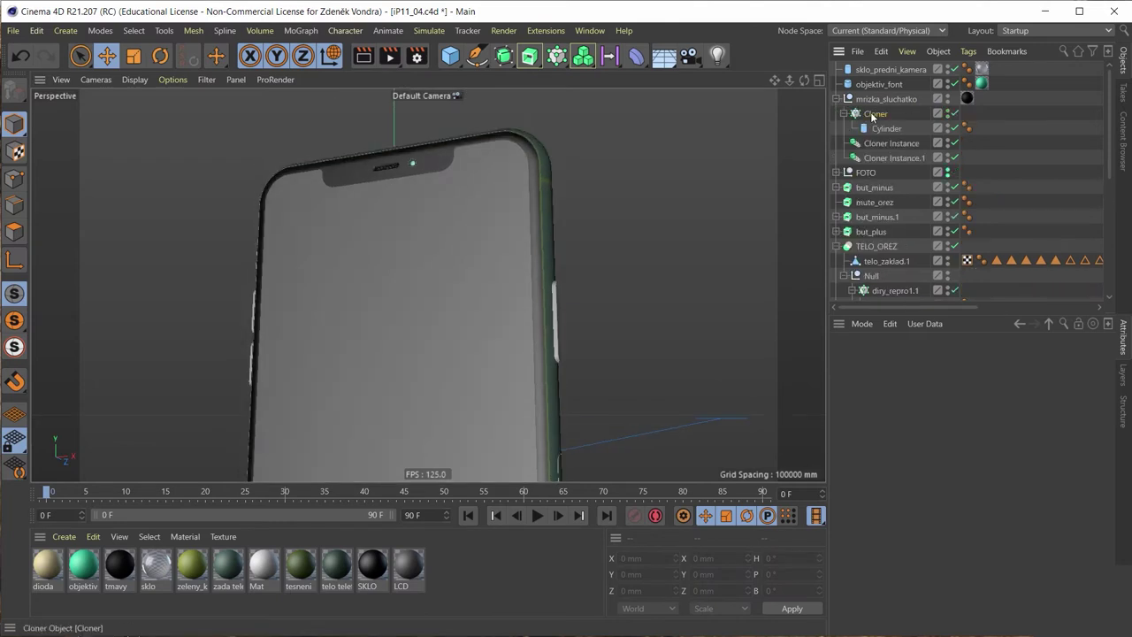
click(872, 115)
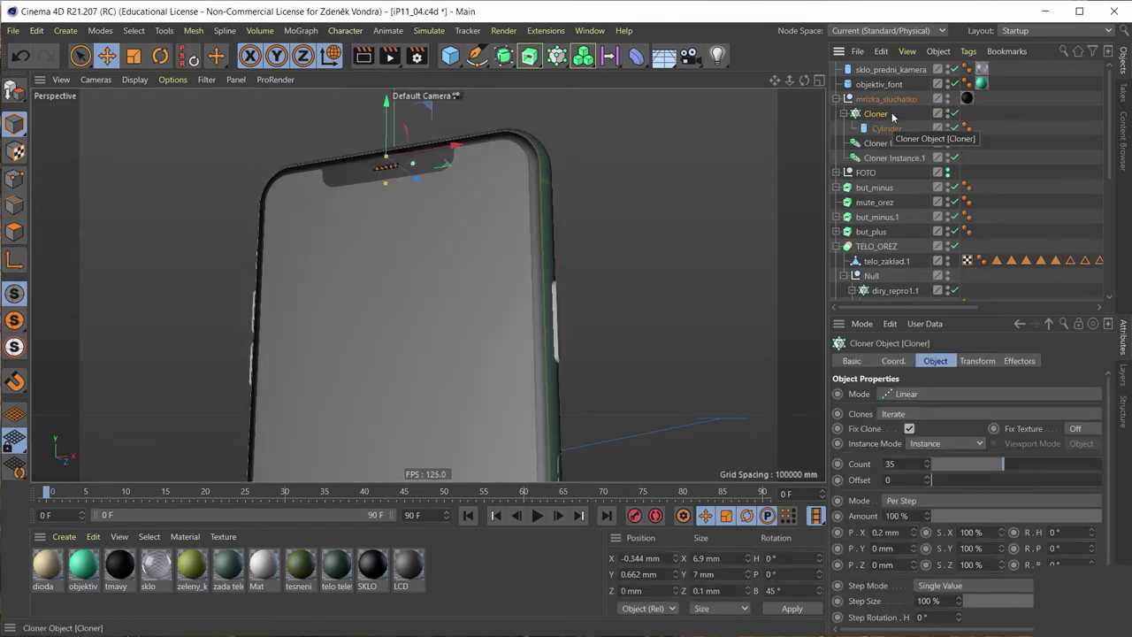
Step: Duplicate the grille Cloner with its Cylinder and move the copy below the phone to Y −100.036 mm
key(ctrl+c)
key(ctrl+v)
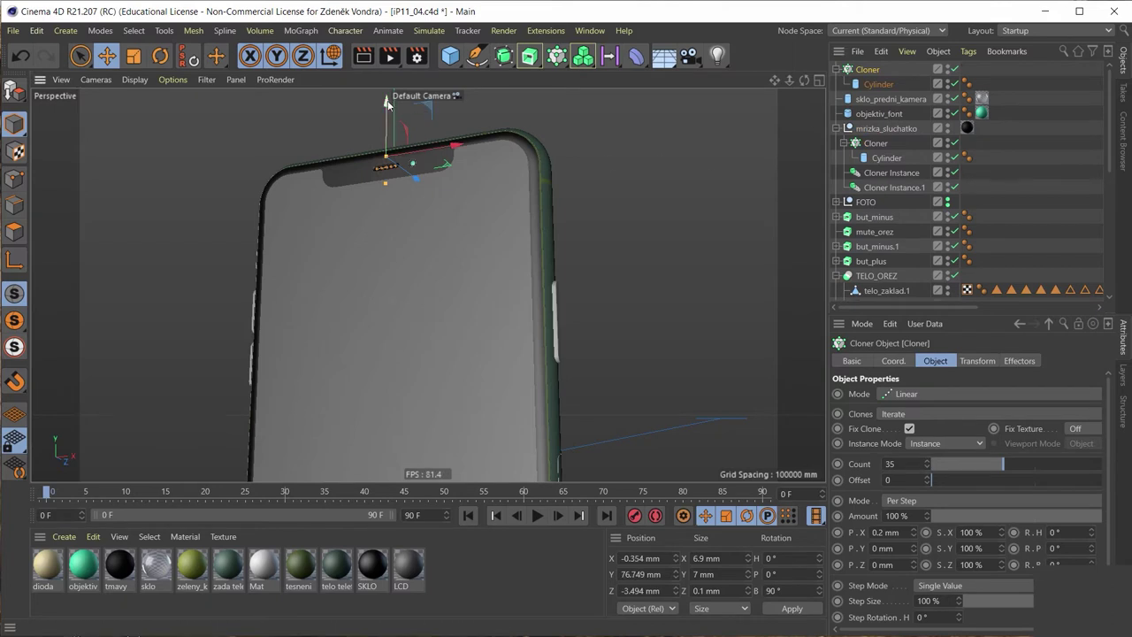
drag(387, 103, 389, 319)
scroll(389, 314, down, 5)
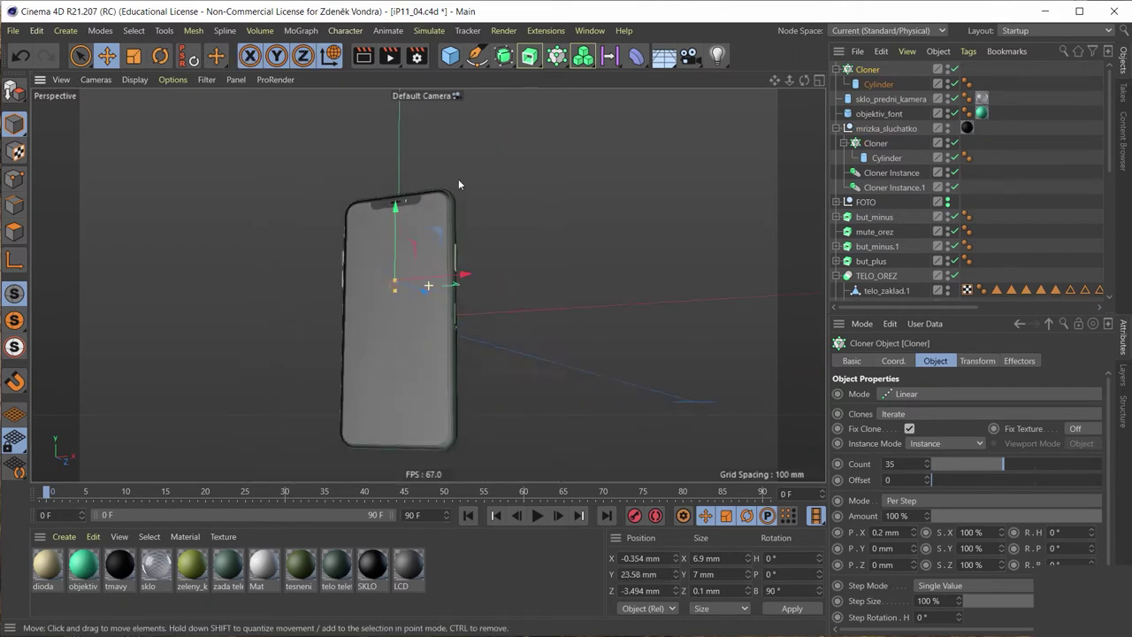
middle_drag(458, 184, 452, 84)
drag(400, 133, 406, 343)
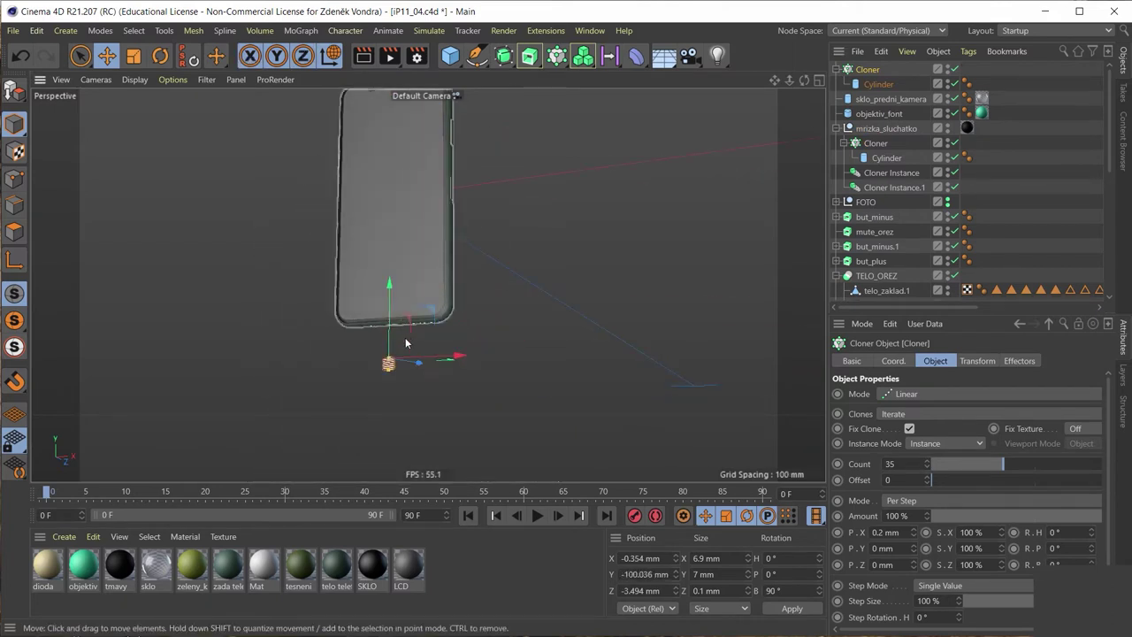
scroll(406, 344, up, 2)
scroll(389, 386, up, 2)
scroll(417, 312, up, 3)
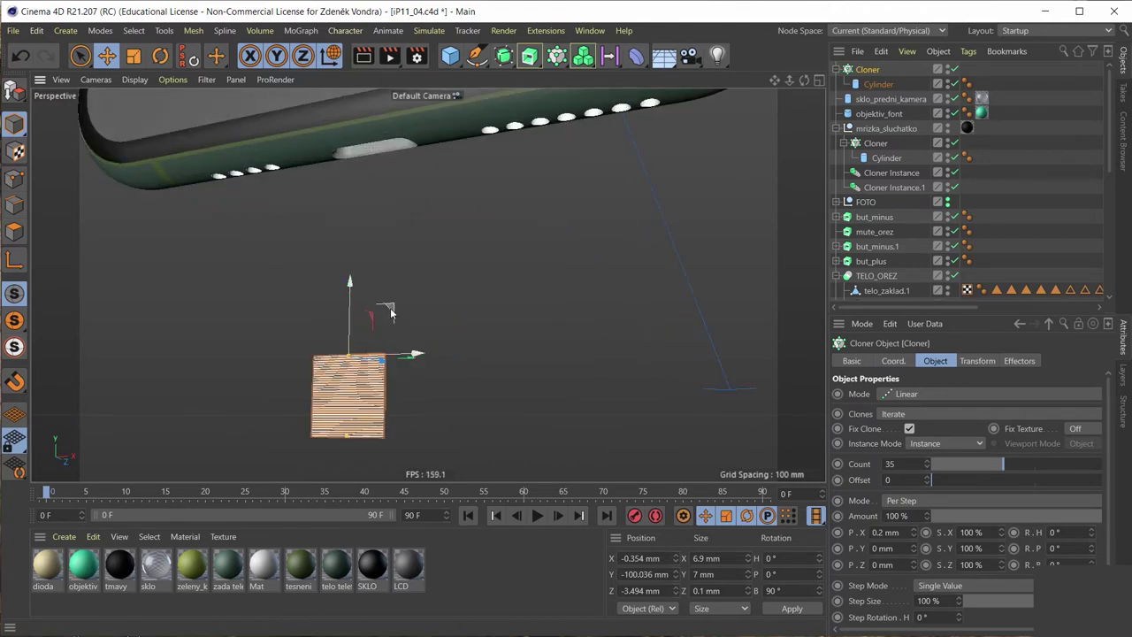
Step: Maximise the Bottom view and zoom out to see the phone from below
middle_click(391, 311)
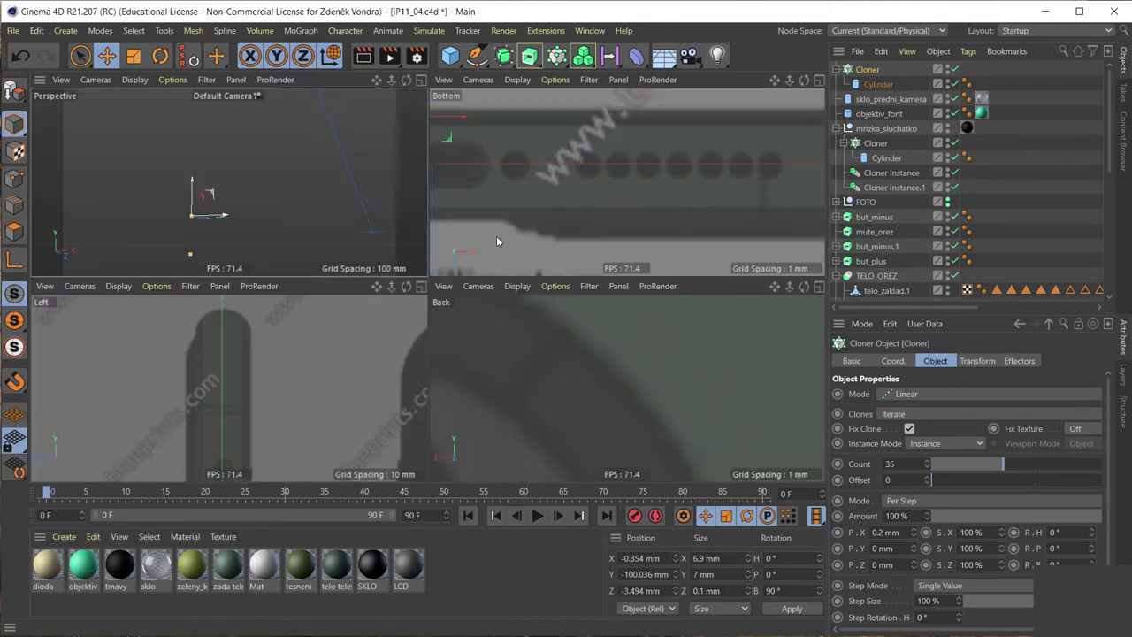
middle_click(637, 159)
scroll(593, 239, down, 3)
scroll(567, 280, down, 3)
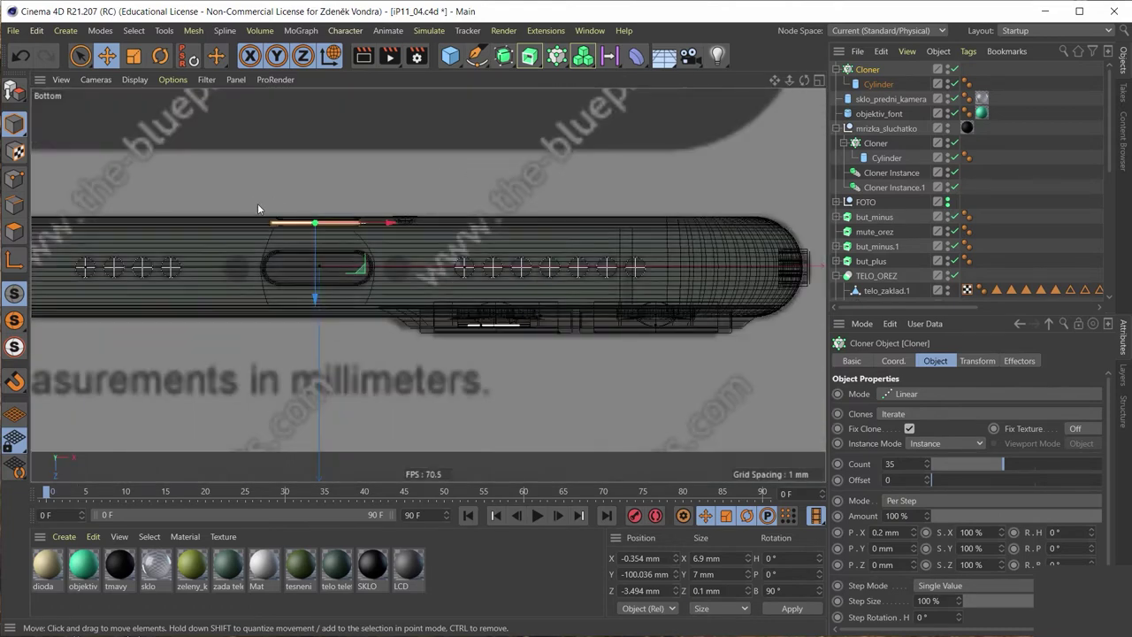
Step: Pitch the duplicate cloner stack to a 90° P rotation
key(r)
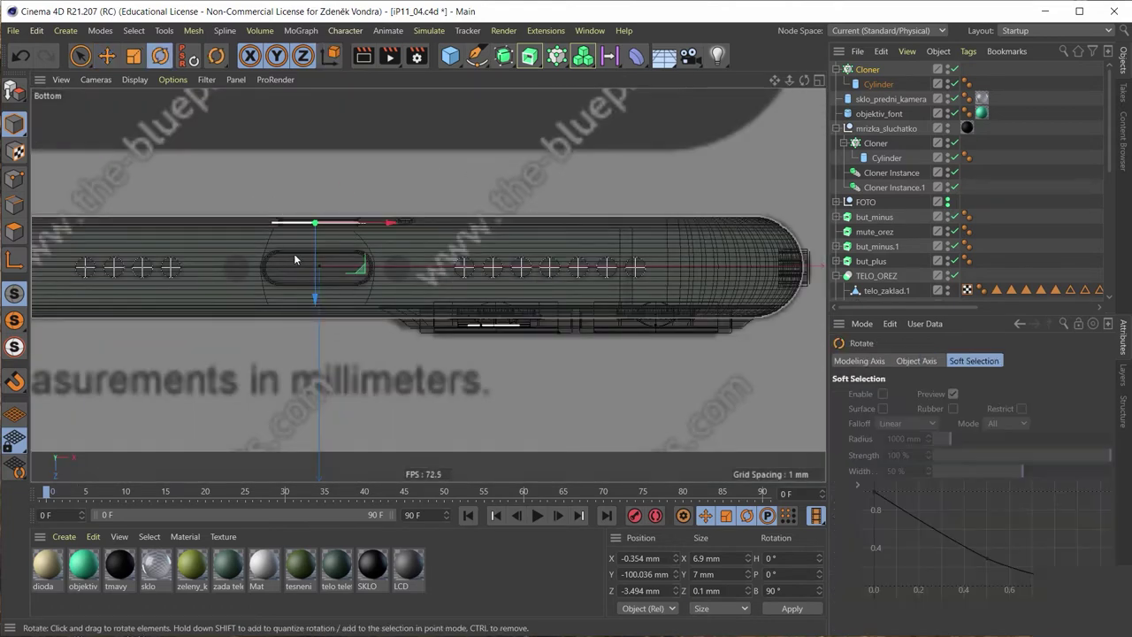
mouse_move(294, 253)
mouse_down()
mouse_move(307, 265)
mouse_move(293, 394)
mouse_move(308, 390)
mouse_up()
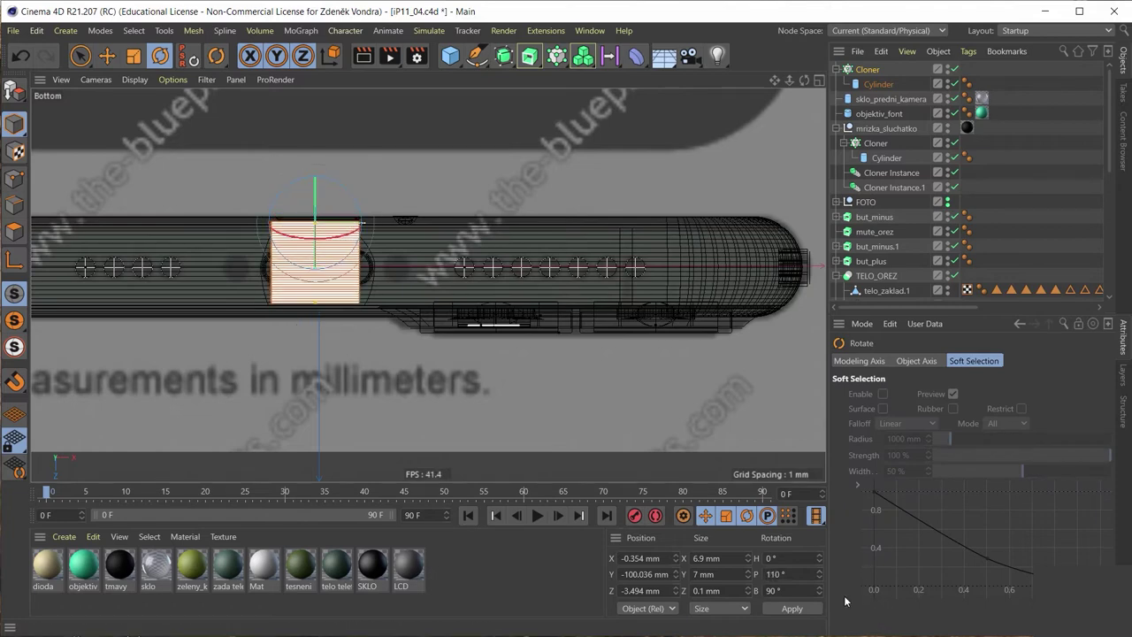
double_click(795, 574)
text(90)
key(Return)
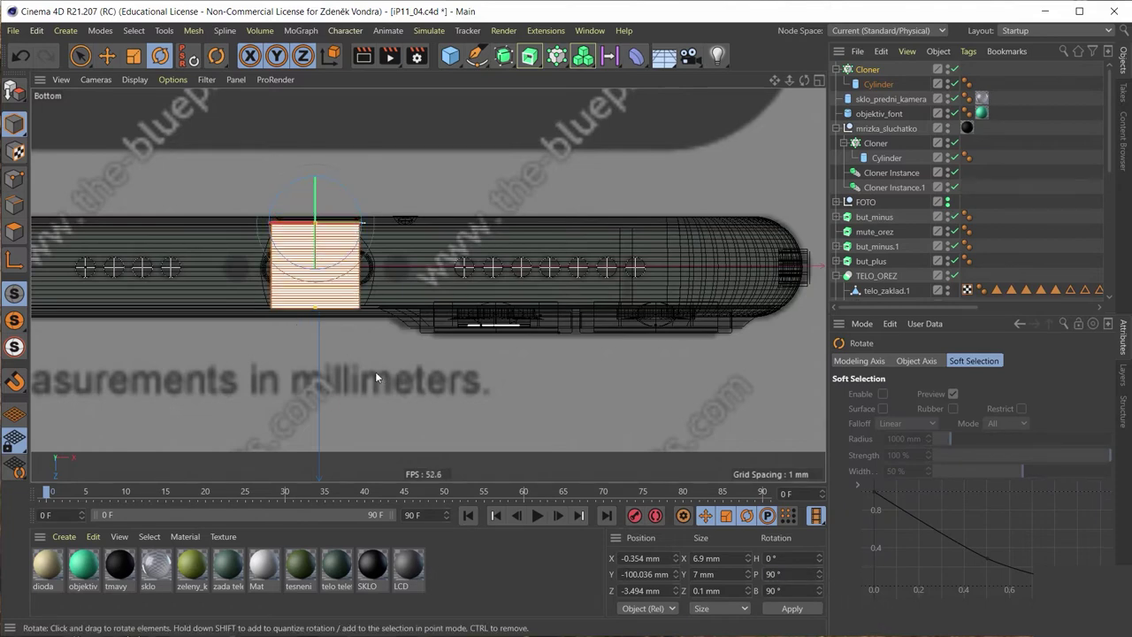
scroll(345, 232, up, 3)
scroll(356, 251, up, 1)
scroll(354, 254, up, 3)
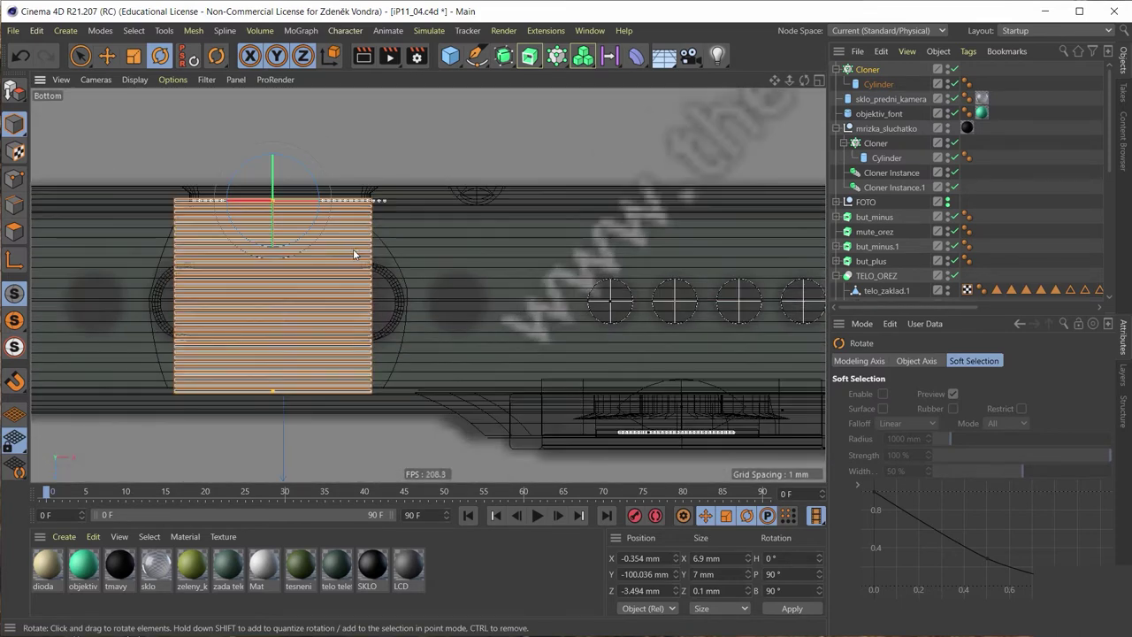
scroll(354, 254, up, 3)
scroll(380, 245, up, 3)
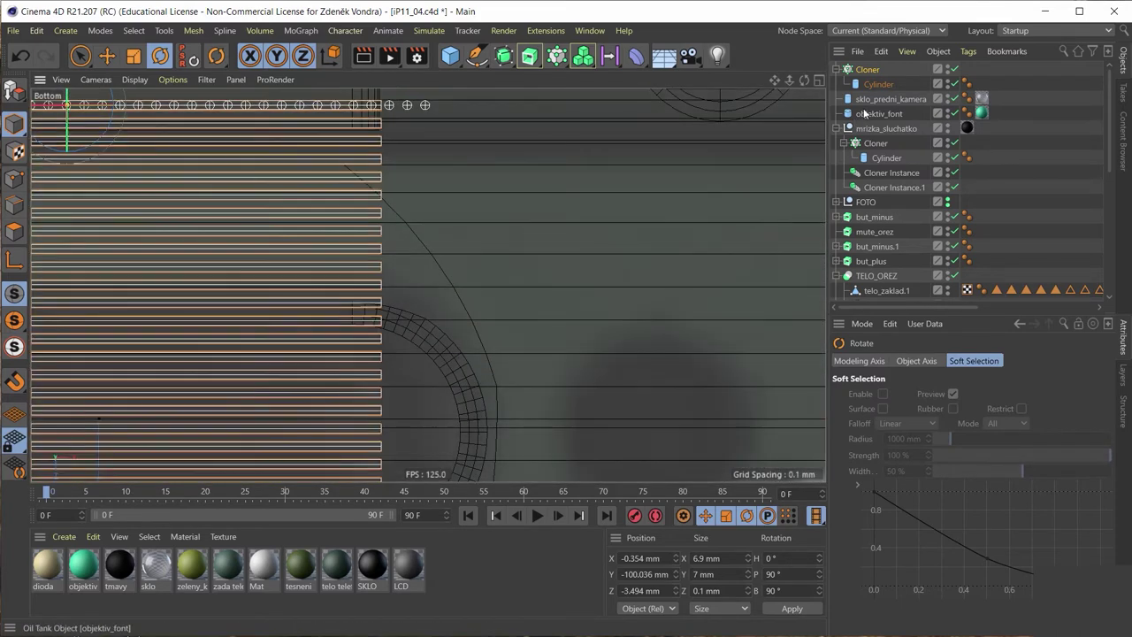
Step: Thin the cloner's Cylinder to a 0.02 mm radius
click(879, 84)
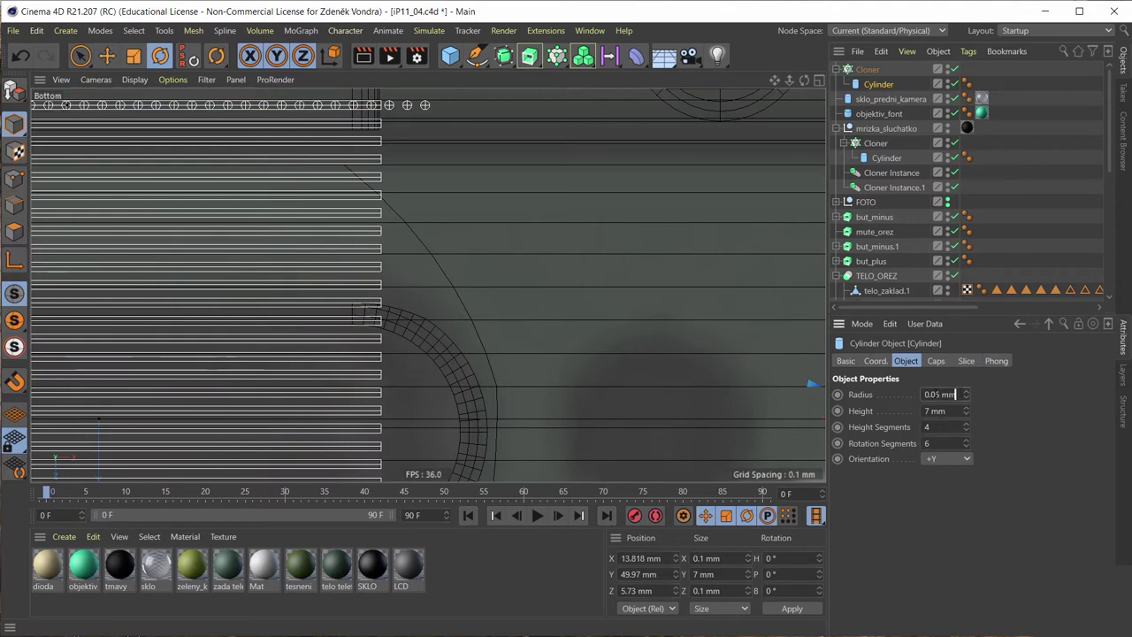
text(0.3)
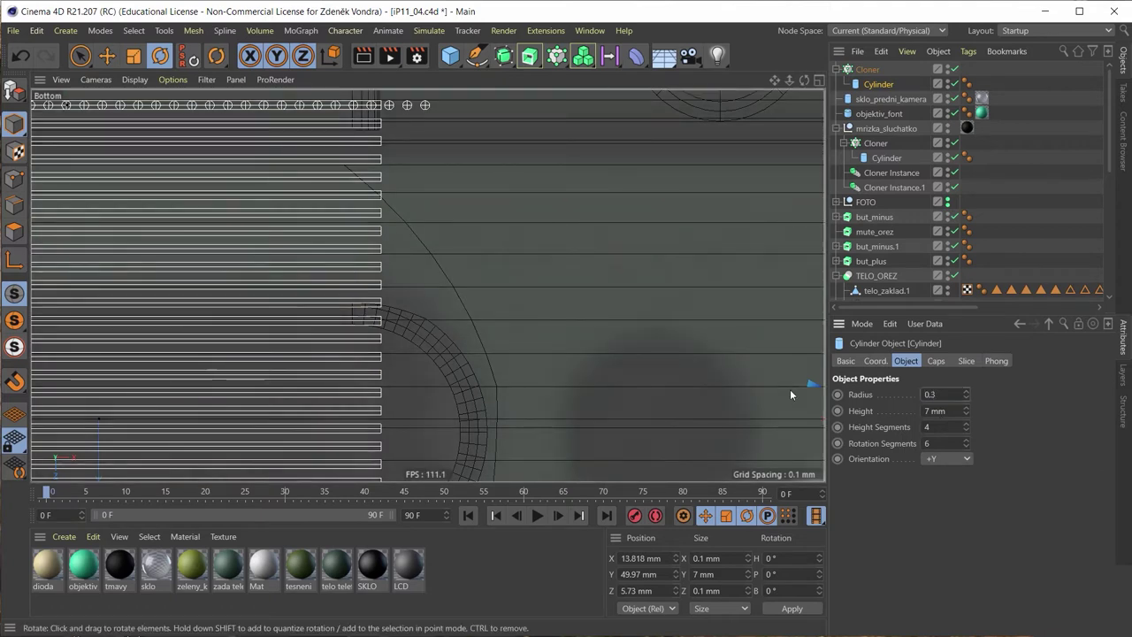
key(BackSpace)
text(02)
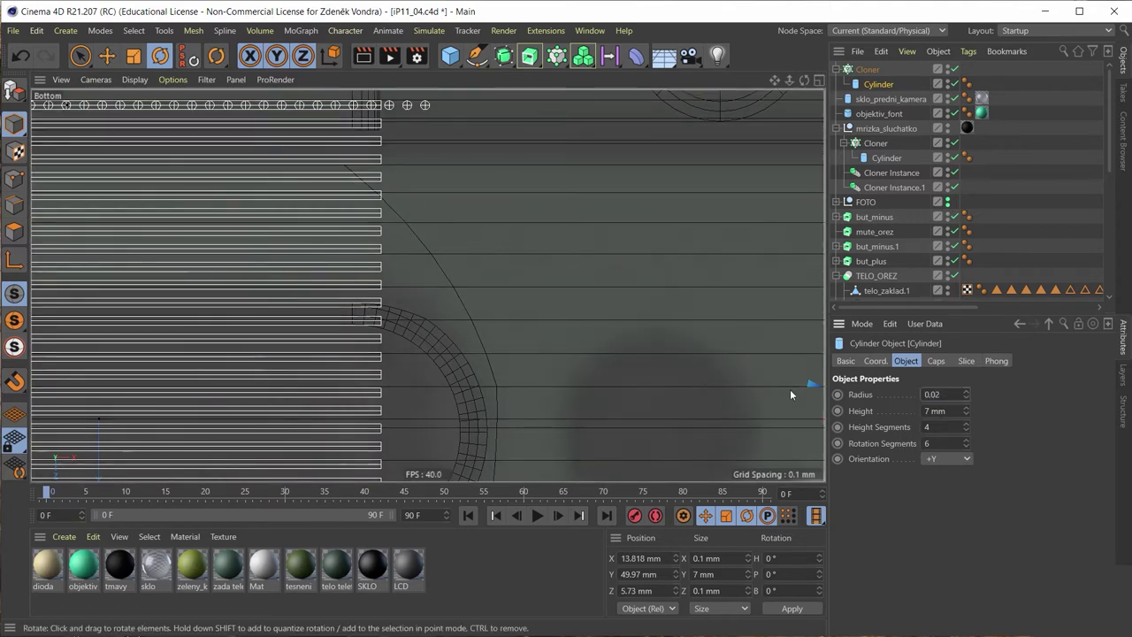
key(Return)
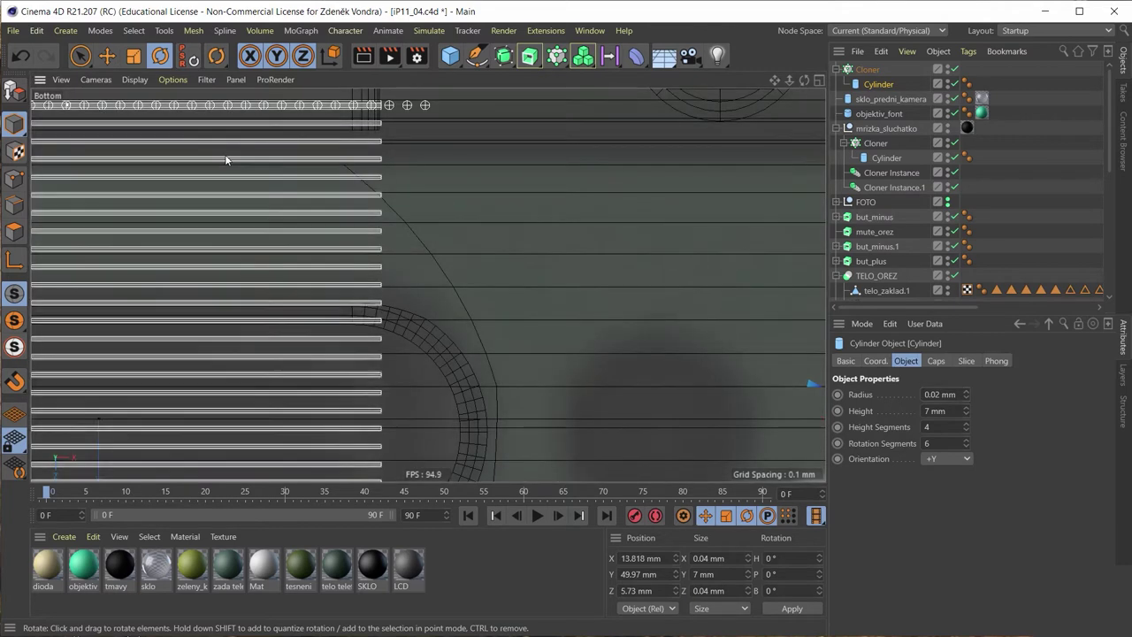
scroll(228, 162, down, 2)
scroll(228, 168, down, 3)
middle_drag(228, 171, 354, 202)
scroll(354, 202, up, 2)
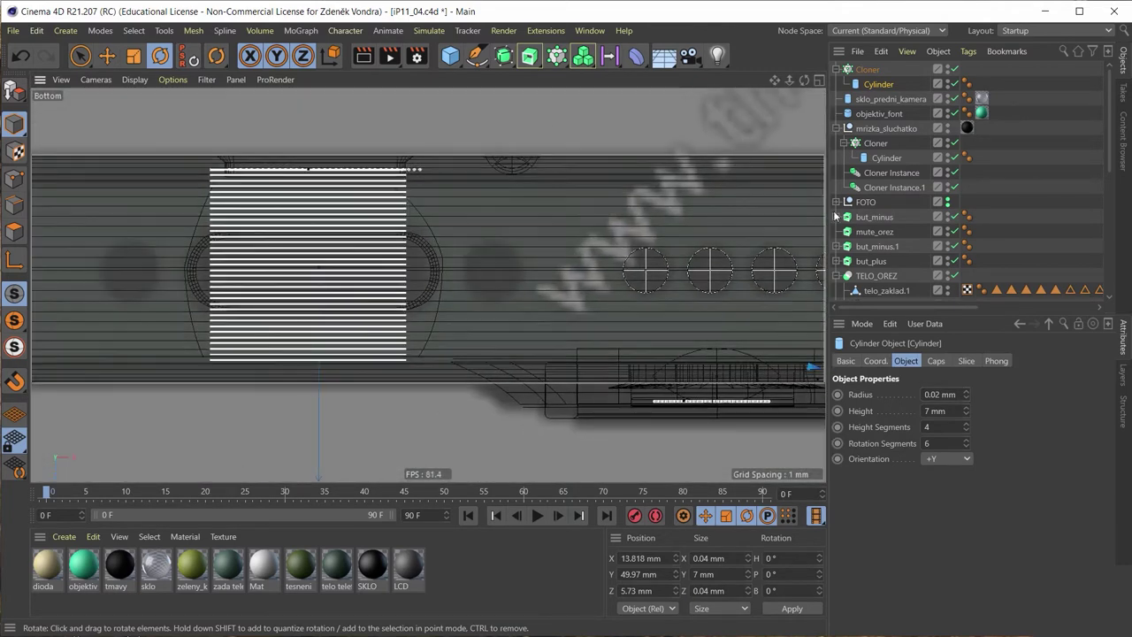
Step: Set the Cloner Count to 8 and move the stack over the right speaker holes
click(867, 69)
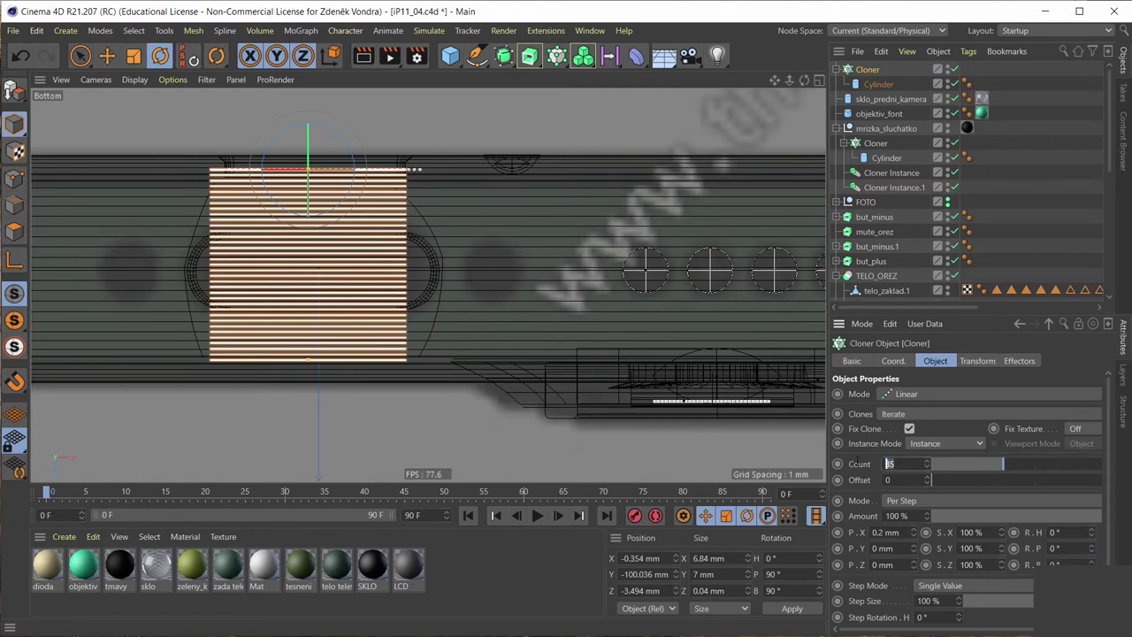
text(8)
key(Return)
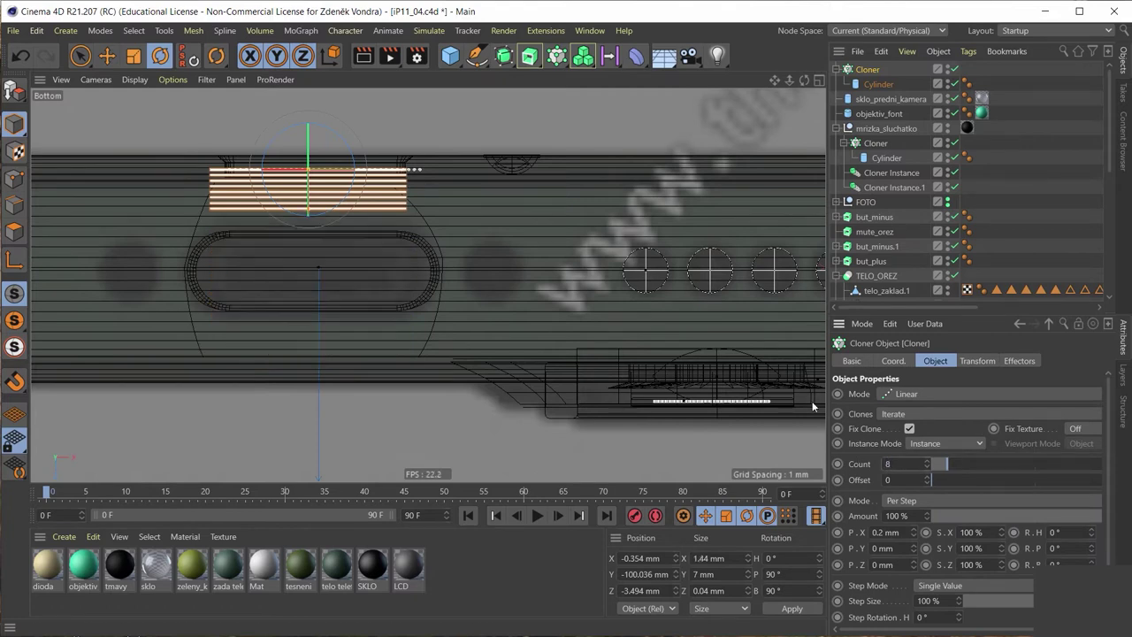
click(107, 56)
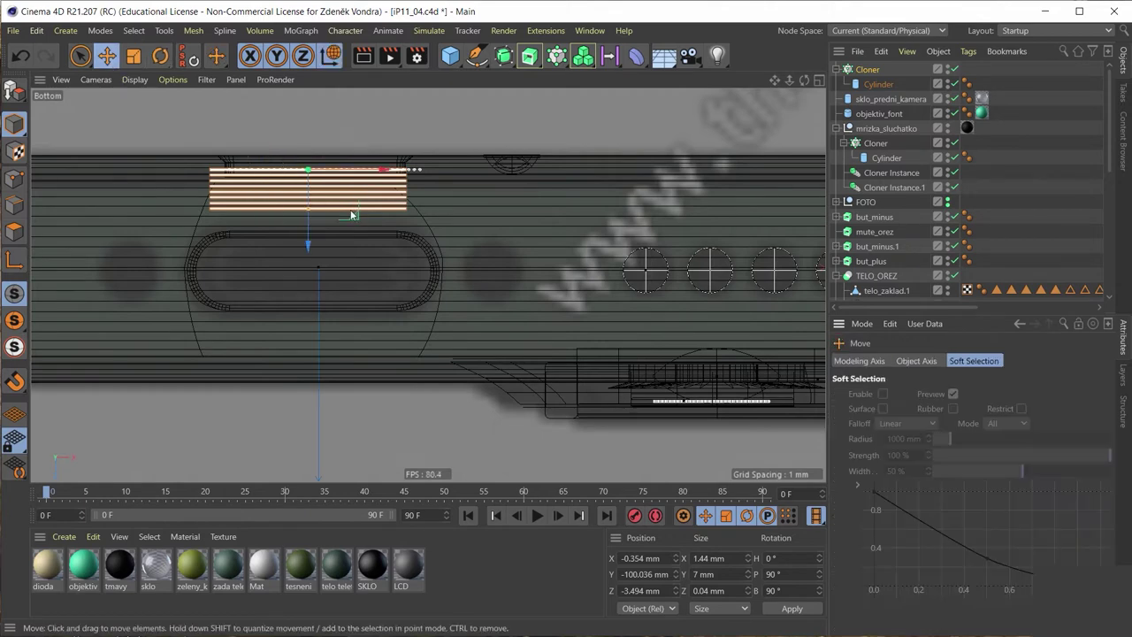
mouse_move(394, 225)
mouse_down()
mouse_move(763, 336)
mouse_move(754, 305)
mouse_up()
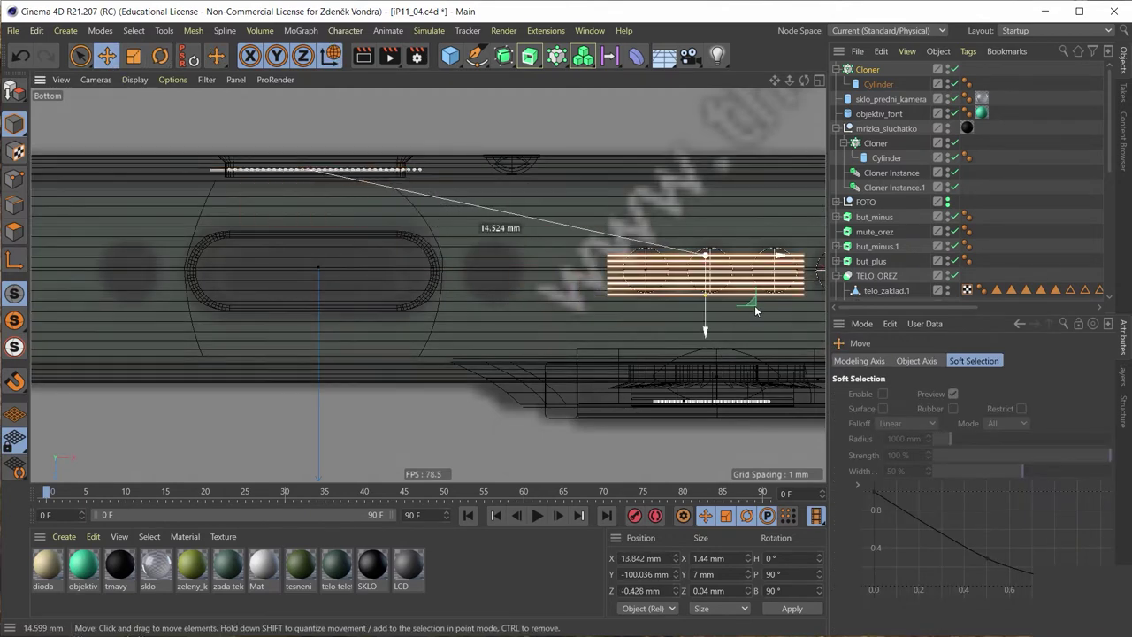
scroll(741, 307, up, 3)
scroll(741, 307, up, 2)
scroll(709, 239, up, 1)
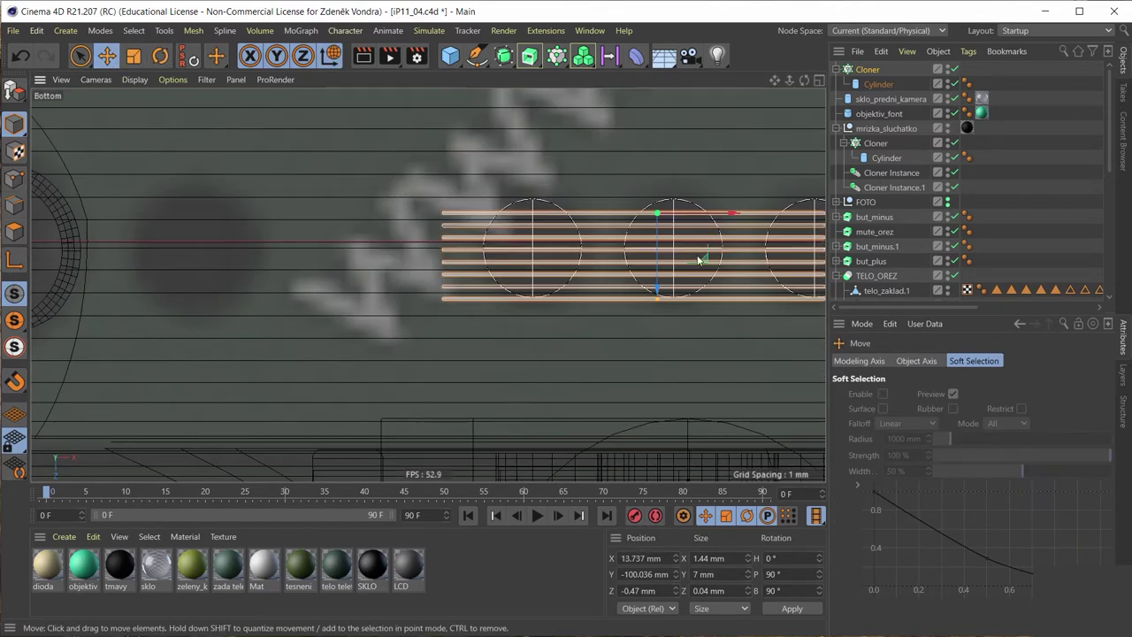
Step: Fine-tune the striped stack onto the hole row at X 18.212 mm, Z −0.598 mm
drag(656, 276, 656, 281)
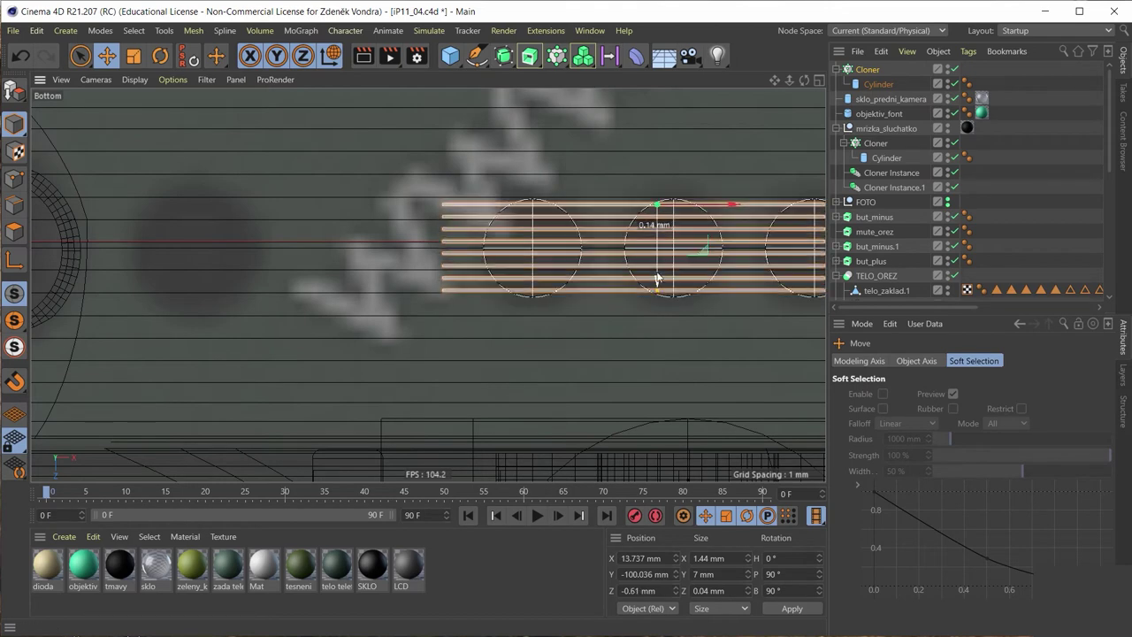
scroll(700, 293, down, 2)
scroll(701, 294, down, 1)
middle_drag(606, 306, 537, 223)
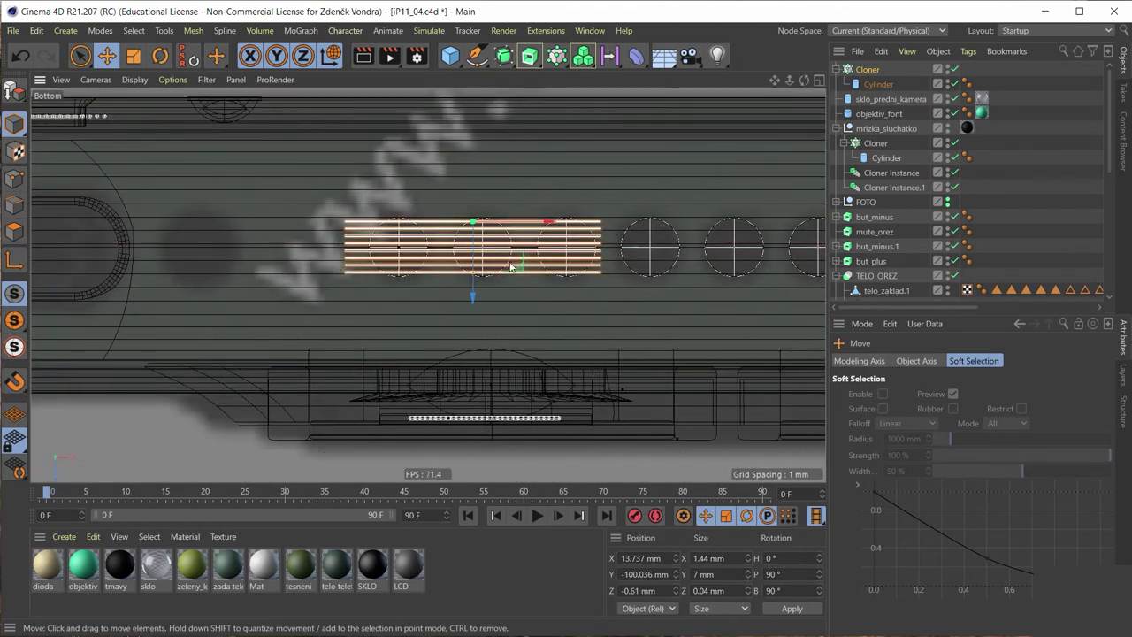
drag(576, 239, 716, 238)
scroll(717, 238, down, 1)
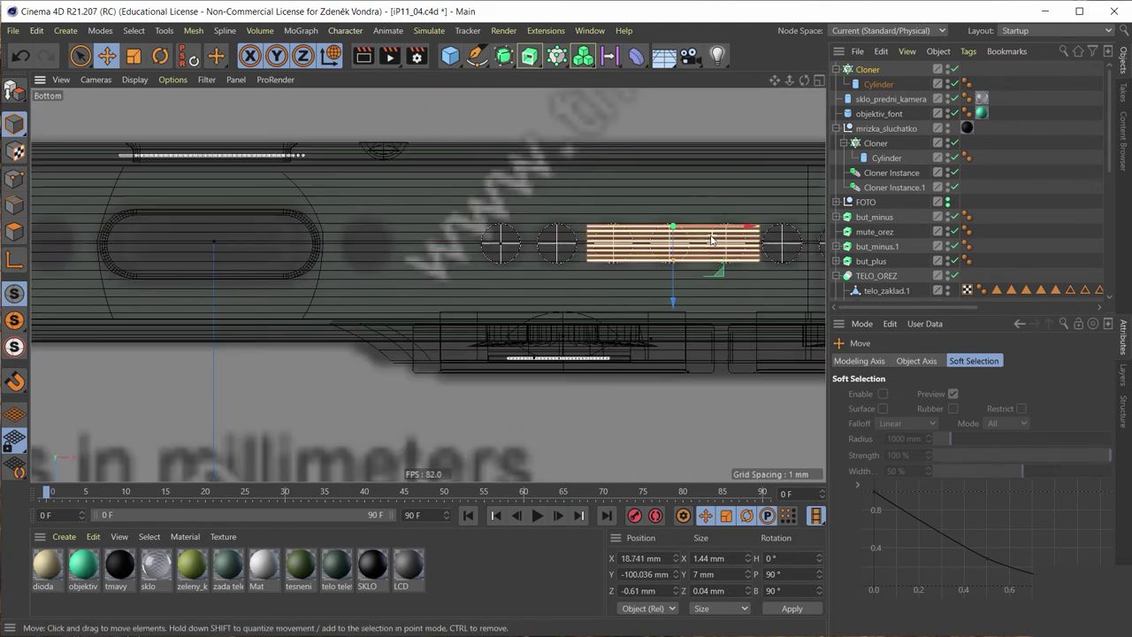
middle_drag(716, 238, 488, 253)
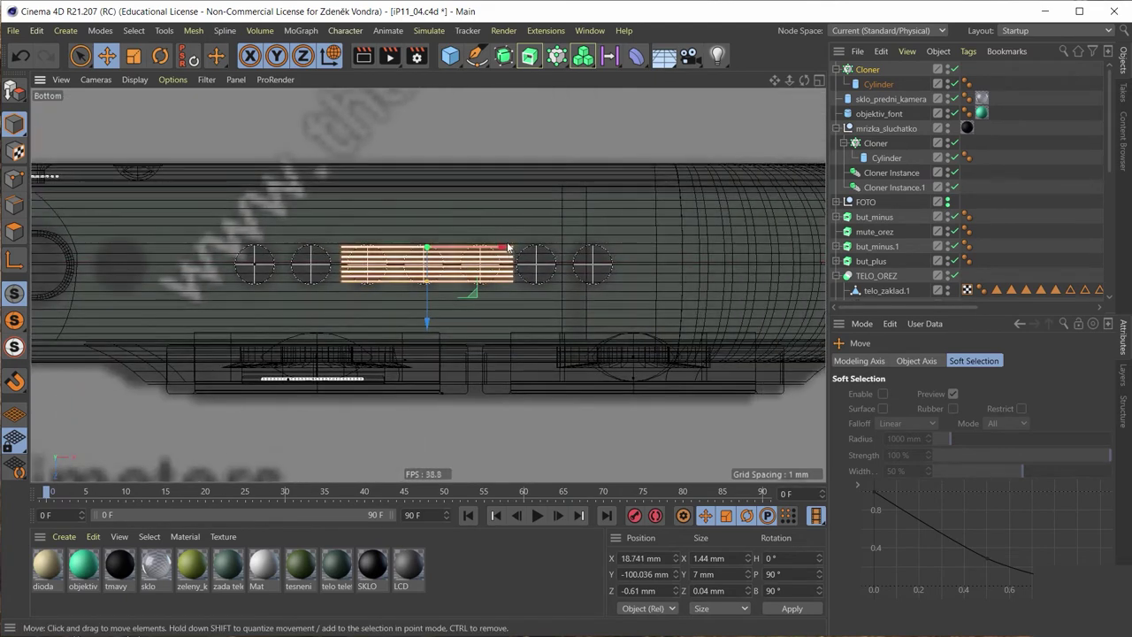
drag(509, 248, 497, 247)
scroll(496, 252, up, 2)
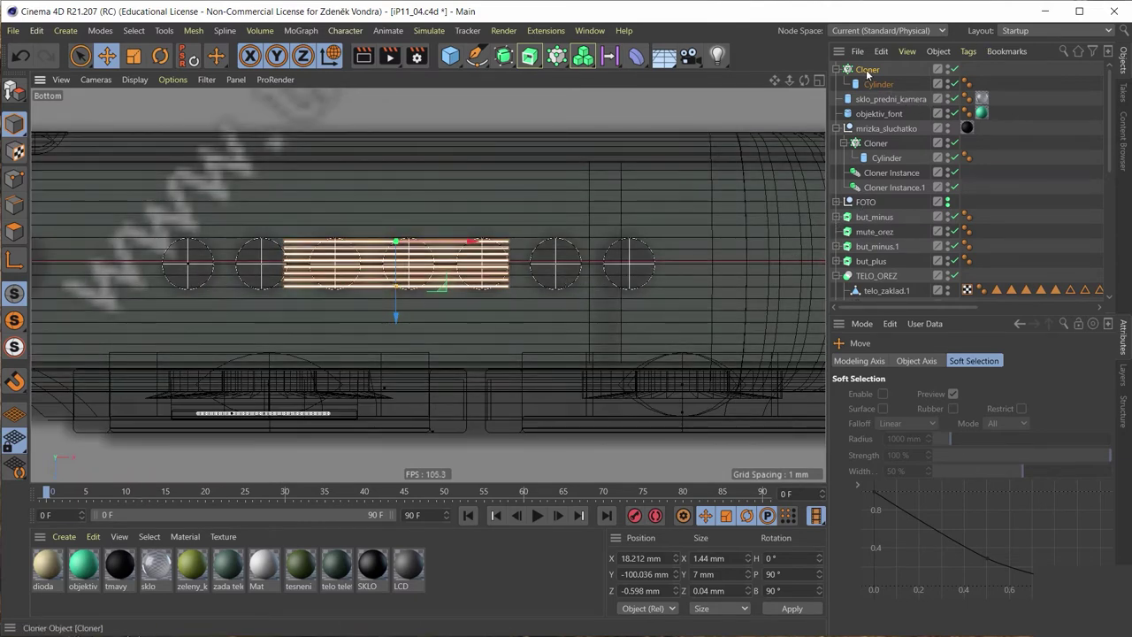
Step: Raise the cloned grille Cylinder's height from 12 to 15, then 18 mm
click(870, 69)
click(875, 84)
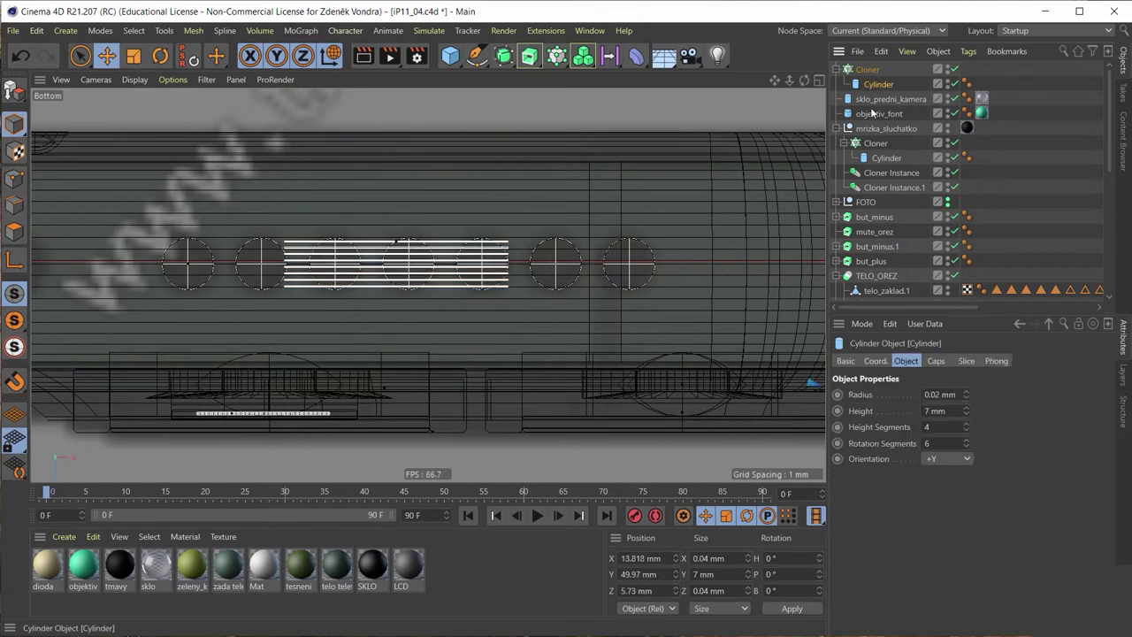
click(945, 412)
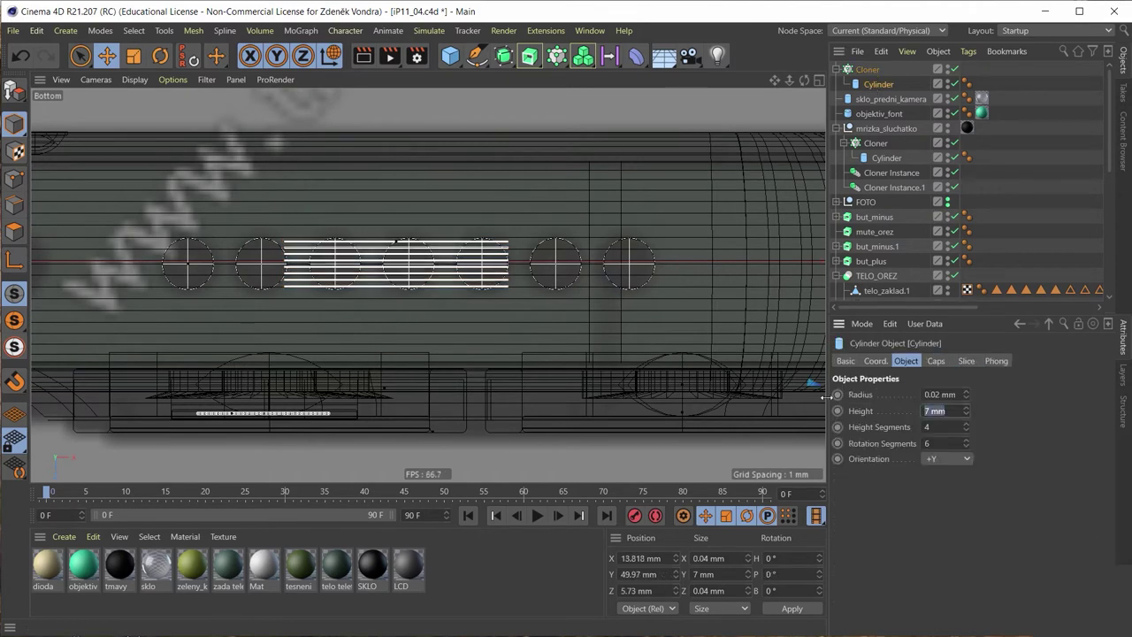
text(12)
key(Return)
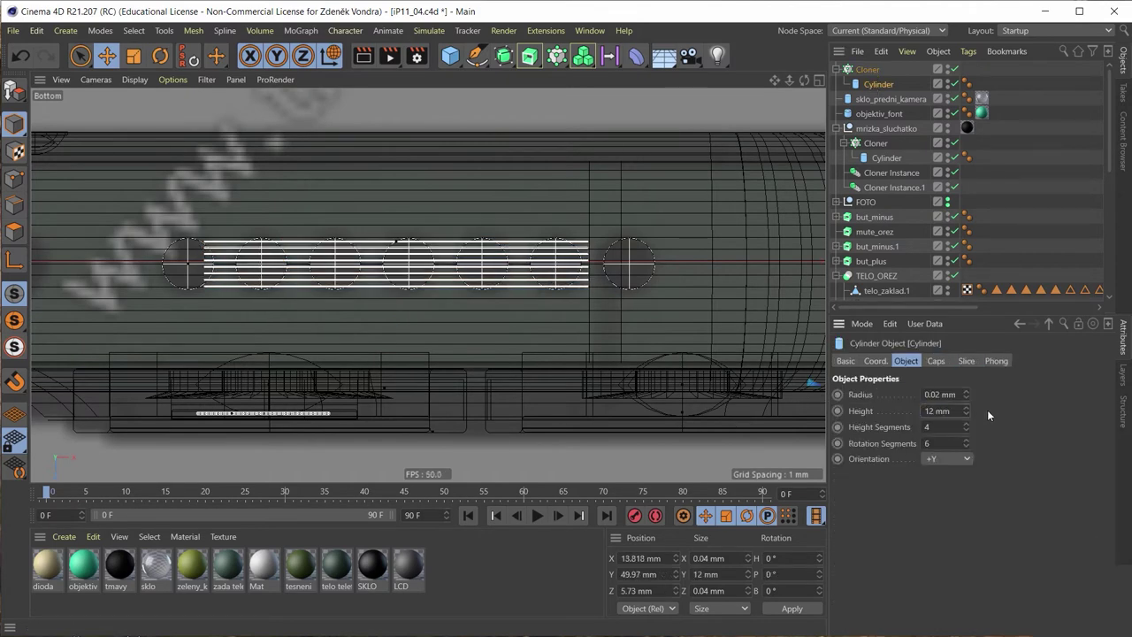
text(15)
key(Return)
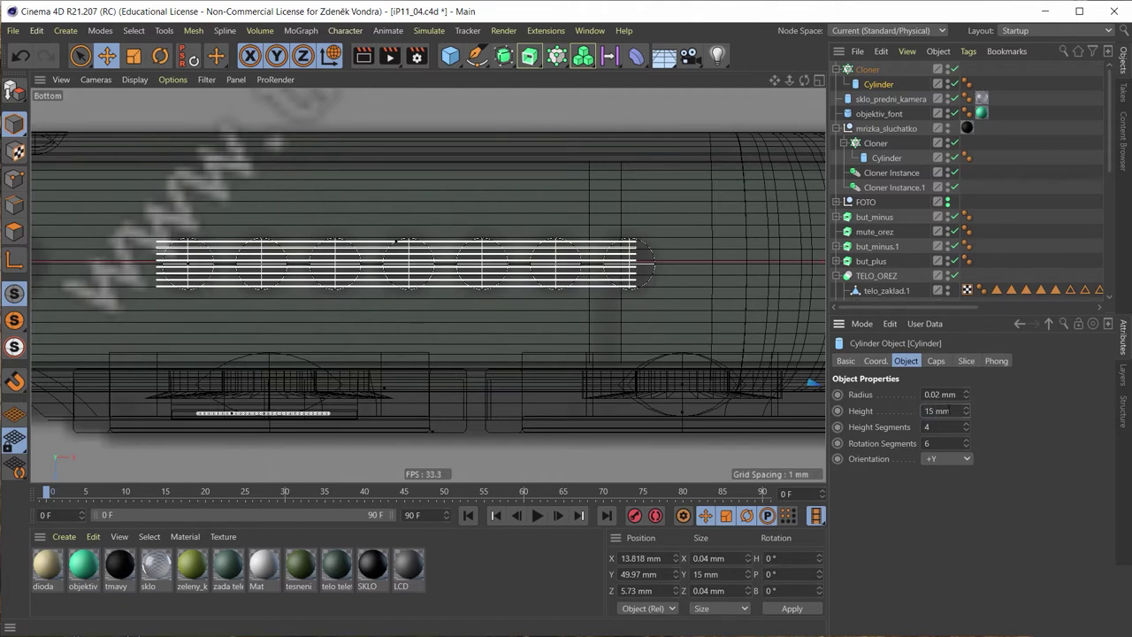
text(18)
key(Return)
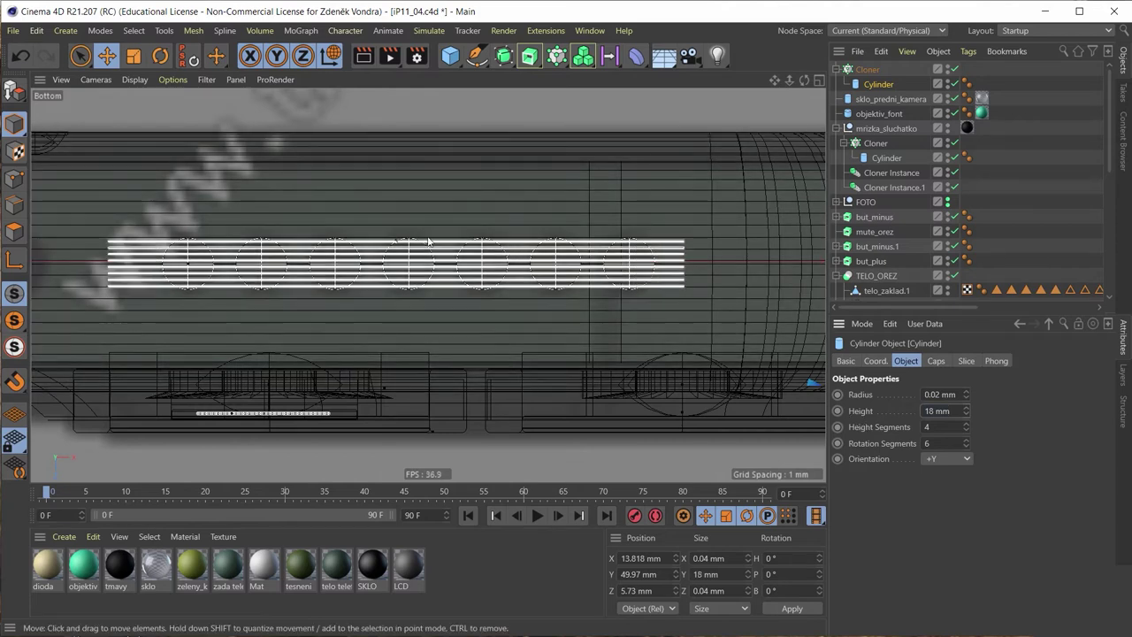
middle_click(428, 240)
Step: Move the Cloner's row of cylinder lines up along Y into the bottom speaker holes
middle_click(242, 118)
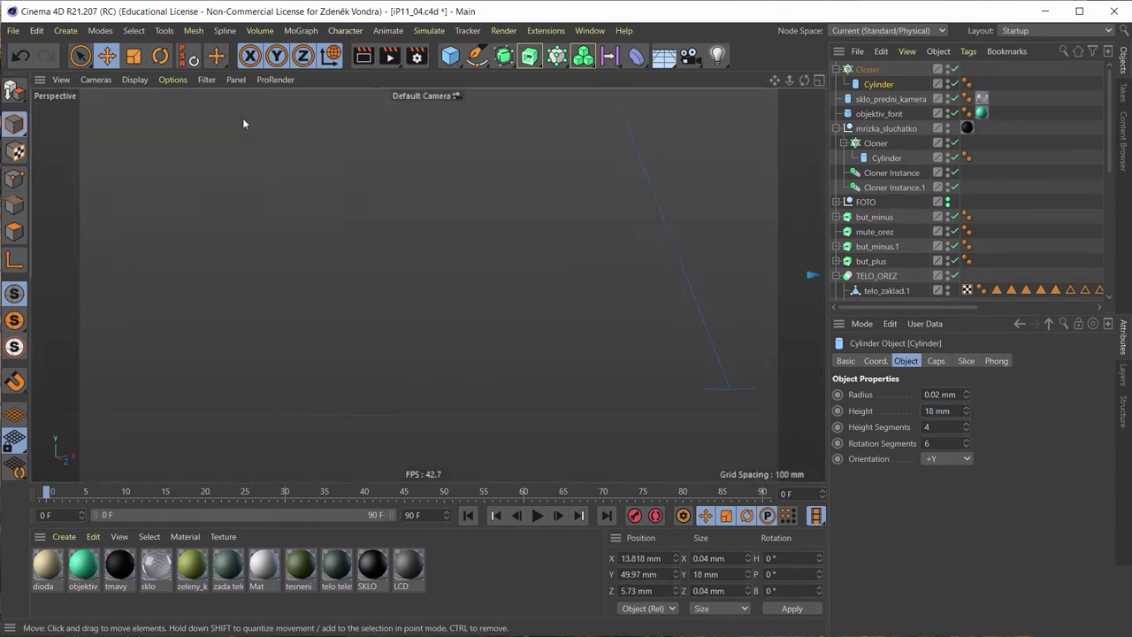
alt+drag(419, 142, 498, 210)
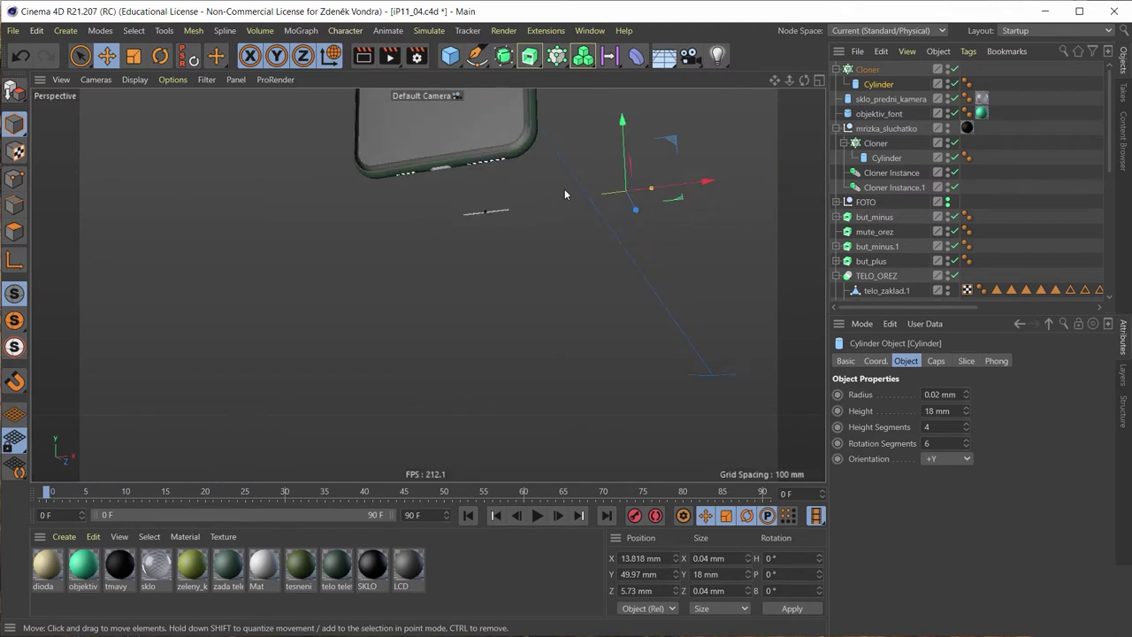
alt+drag(563, 192, 547, 209)
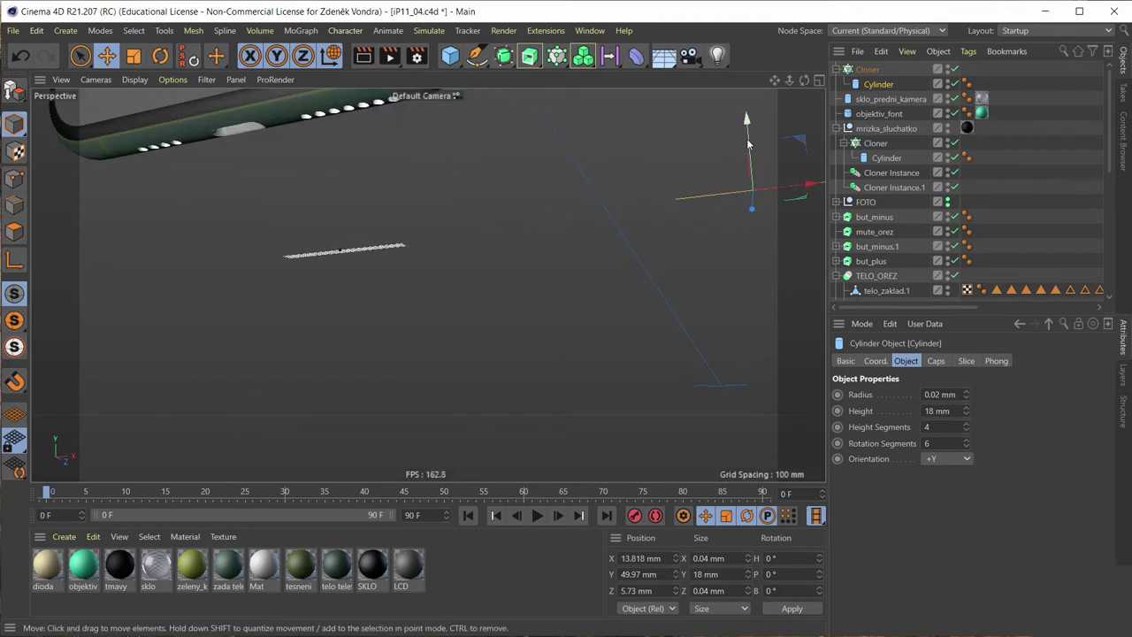
click(349, 253)
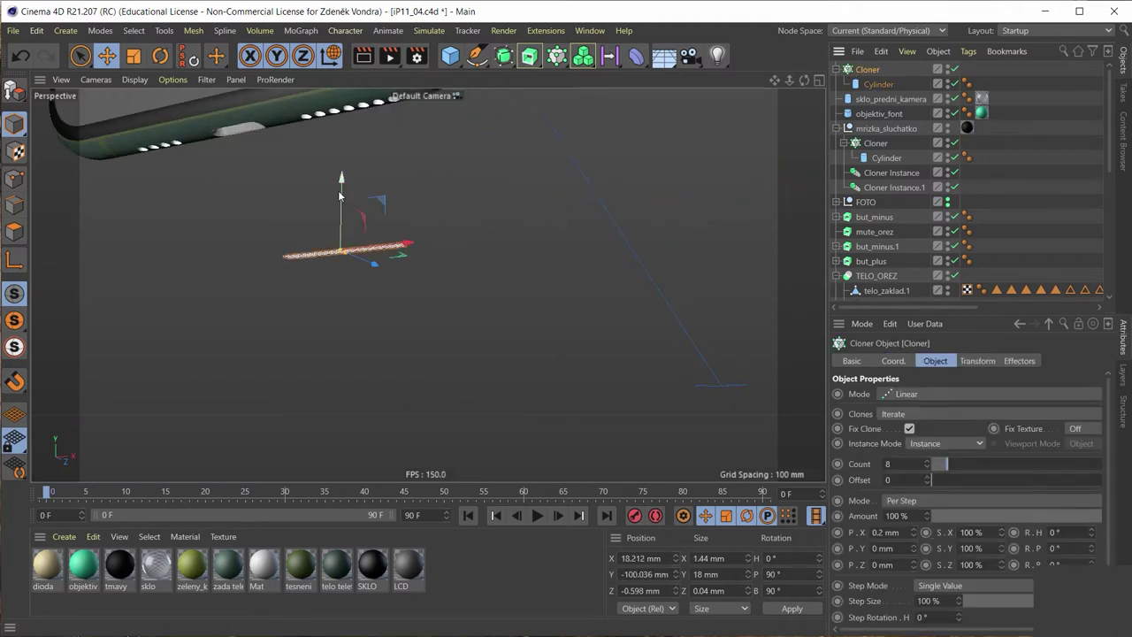
drag(342, 177, 370, 89)
scroll(371, 88, up, 3)
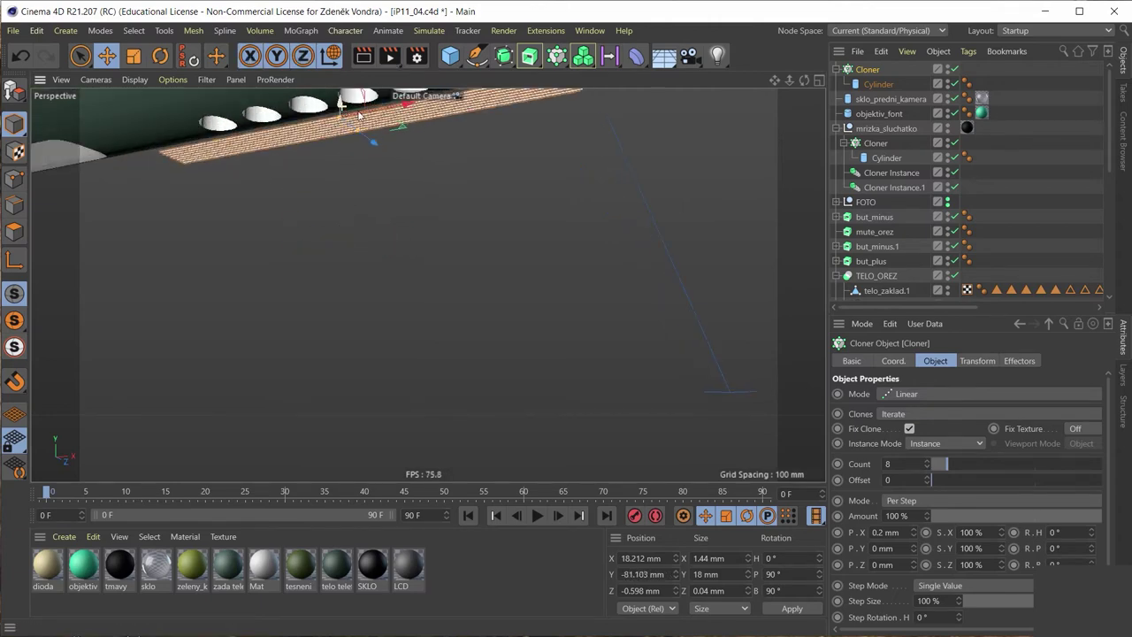
scroll(429, 286, up, 3)
scroll(398, 221, up, 3)
scroll(380, 165, up, 3)
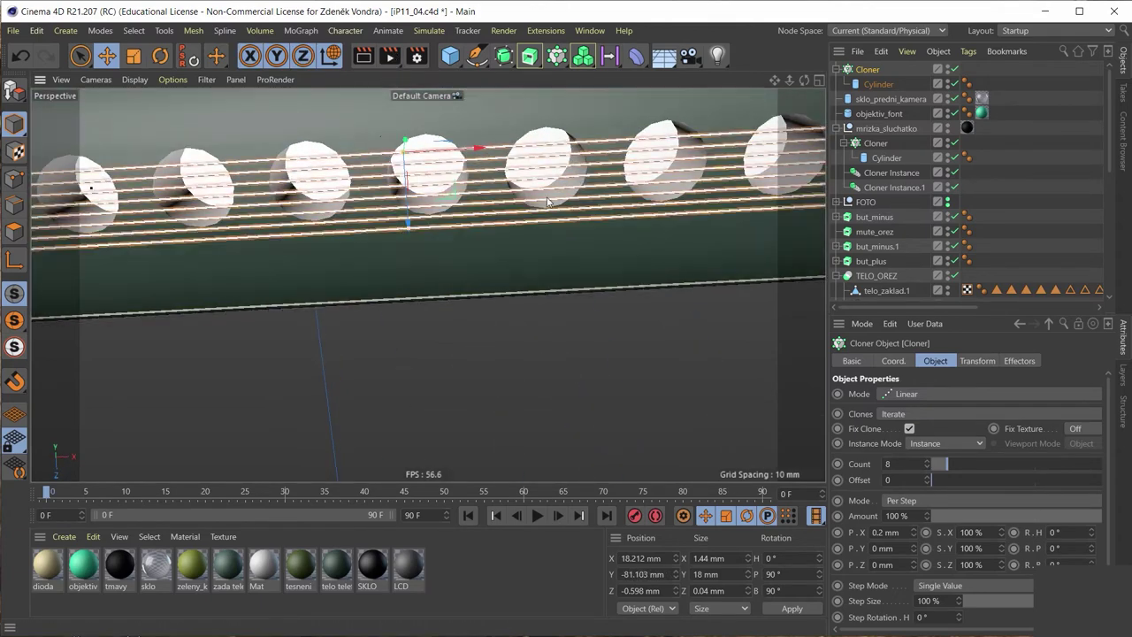
mouse_move(603, 198)
alt+mouse_down()
mouse_move(454, 265)
mouse_move(344, 210)
mouse_move(432, 142)
mouse_move(528, 132)
alt+mouse_up()
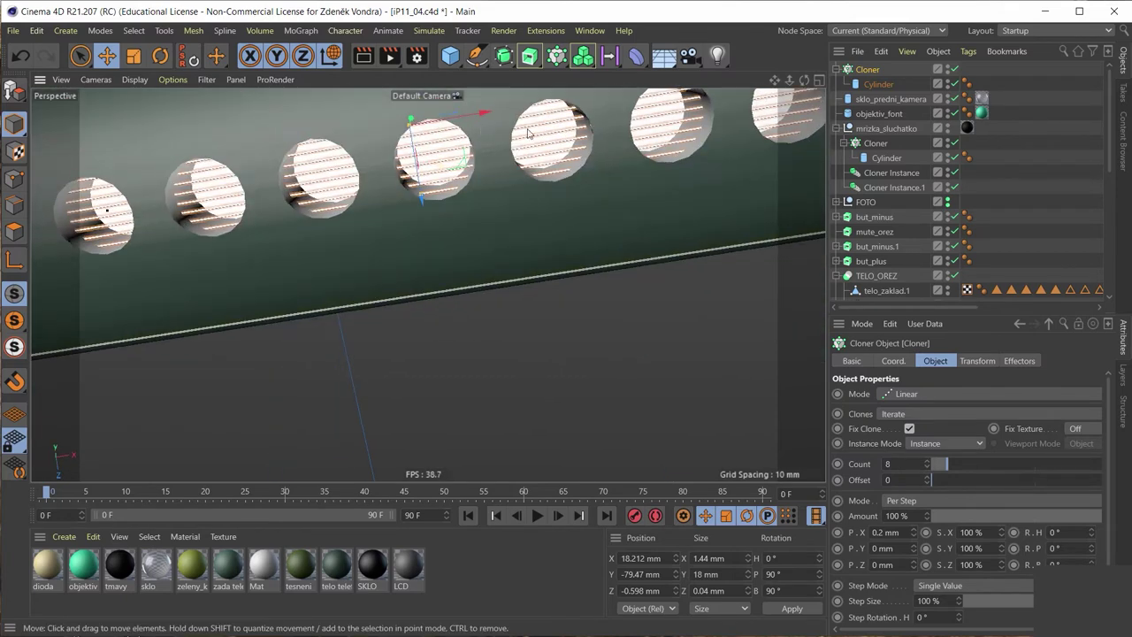
Step: Set the cloned Cylinder's radius to 0.05 mm, after trying 0.035 mm
click(878, 84)
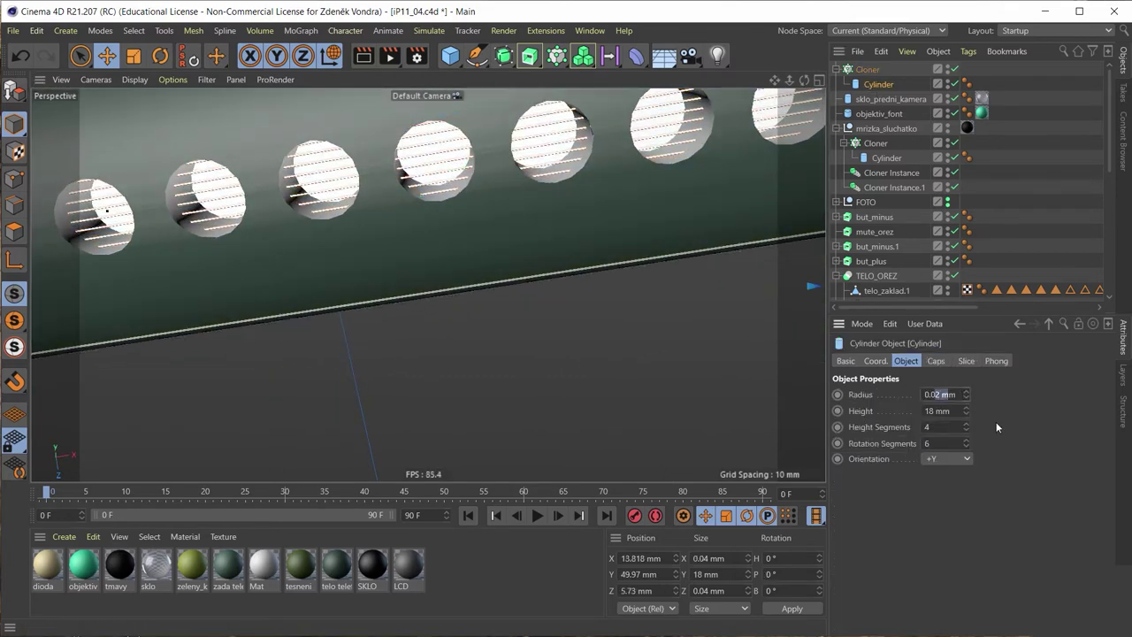
text(35)
key(Return)
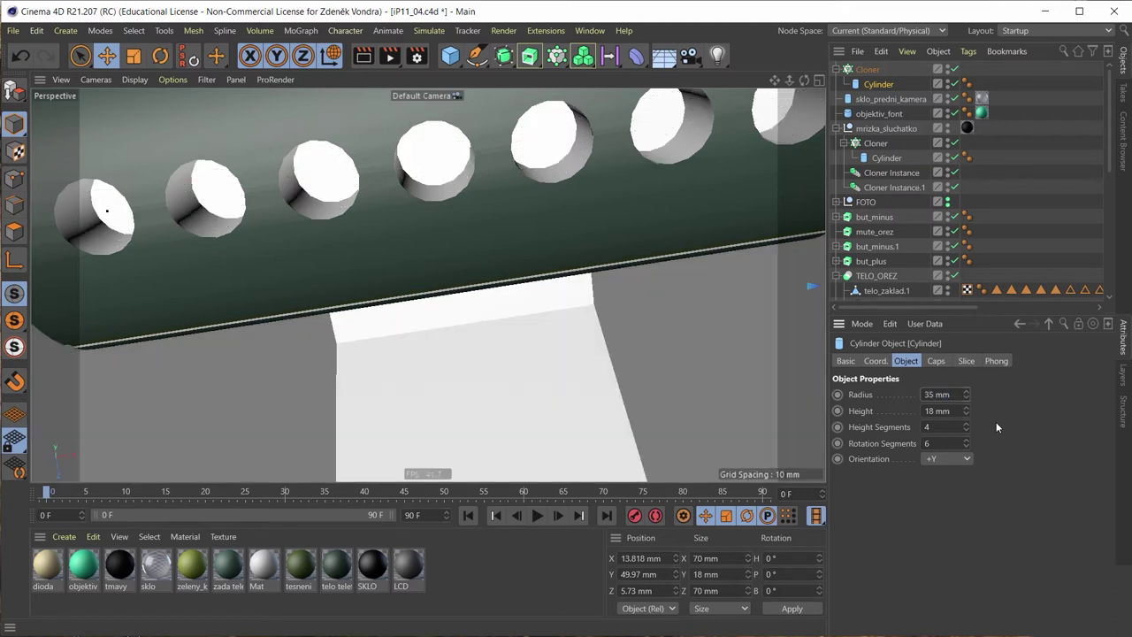
double_click(942, 394)
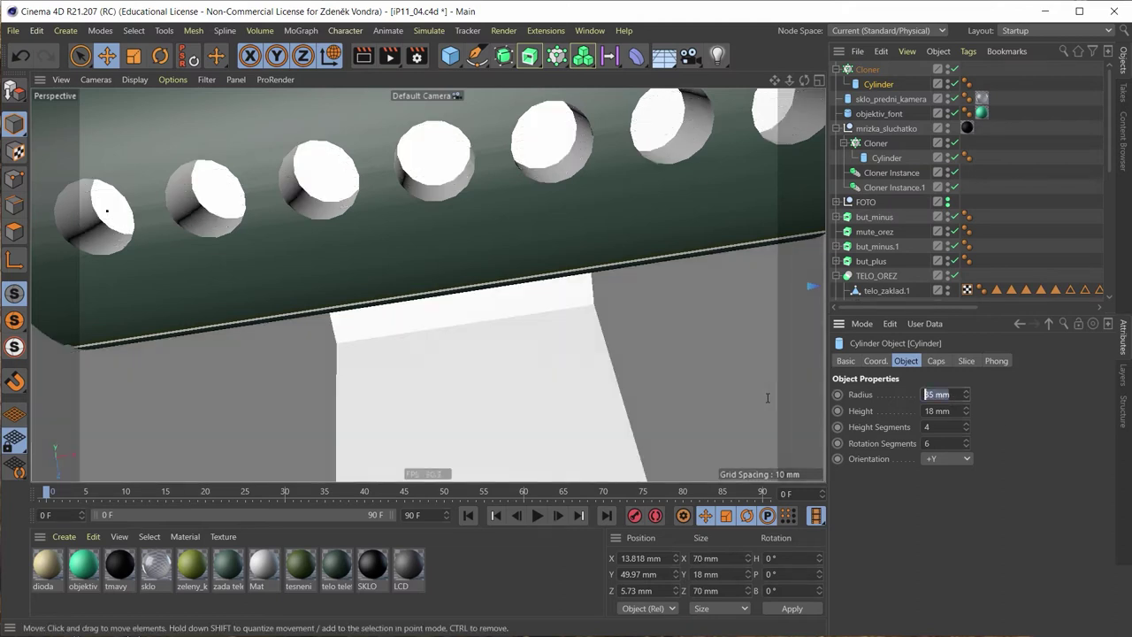
text(0)
key(Return)
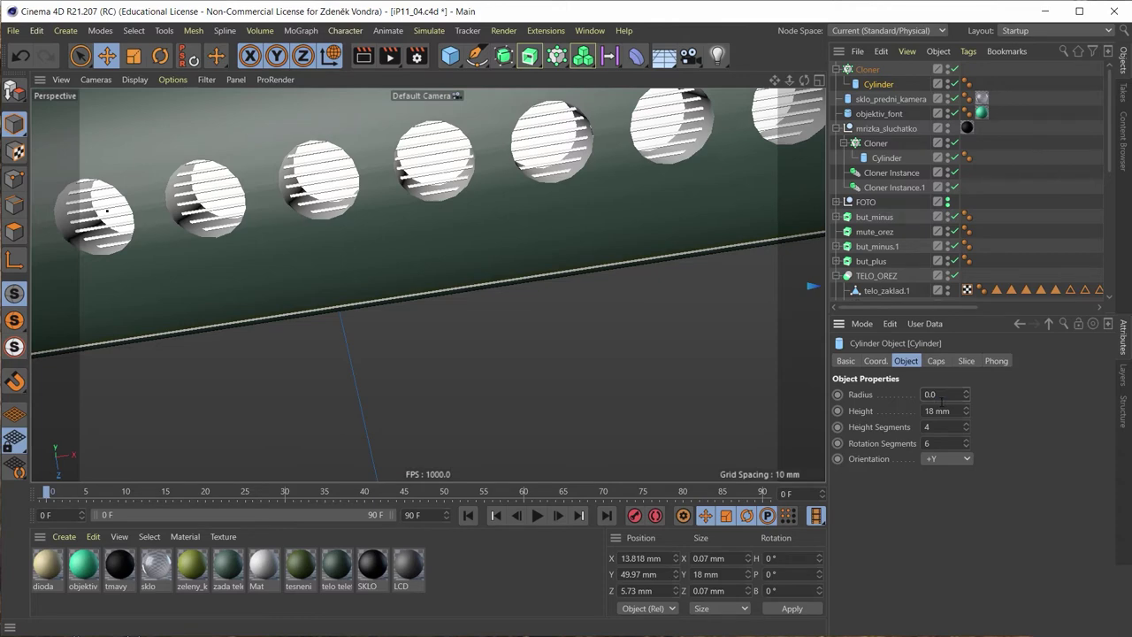
key(Return)
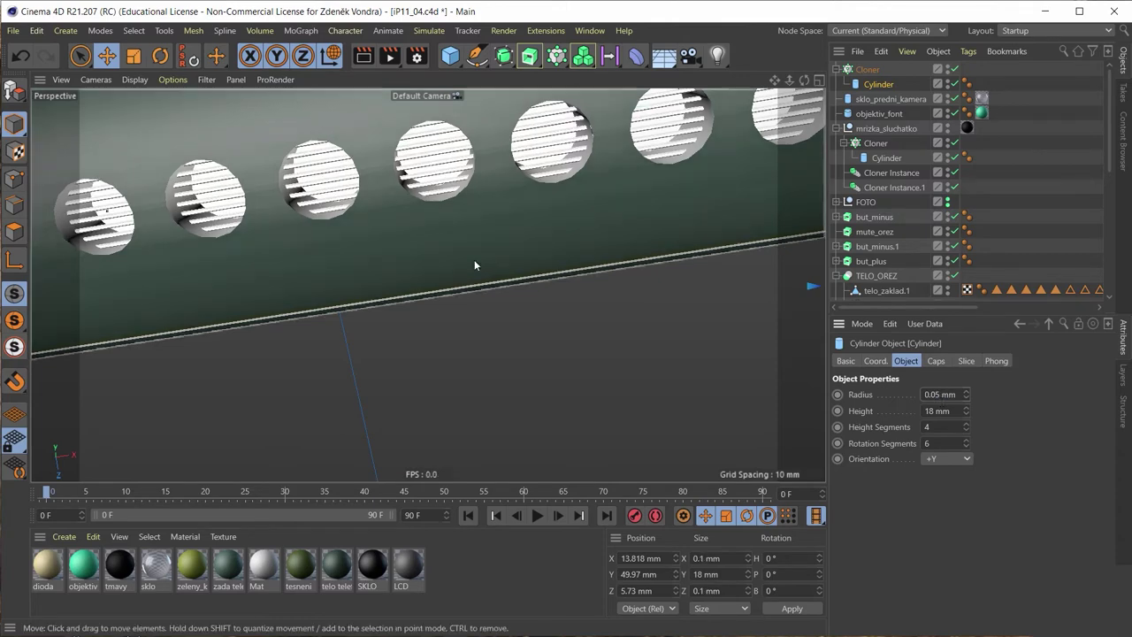
scroll(403, 166, down, 3)
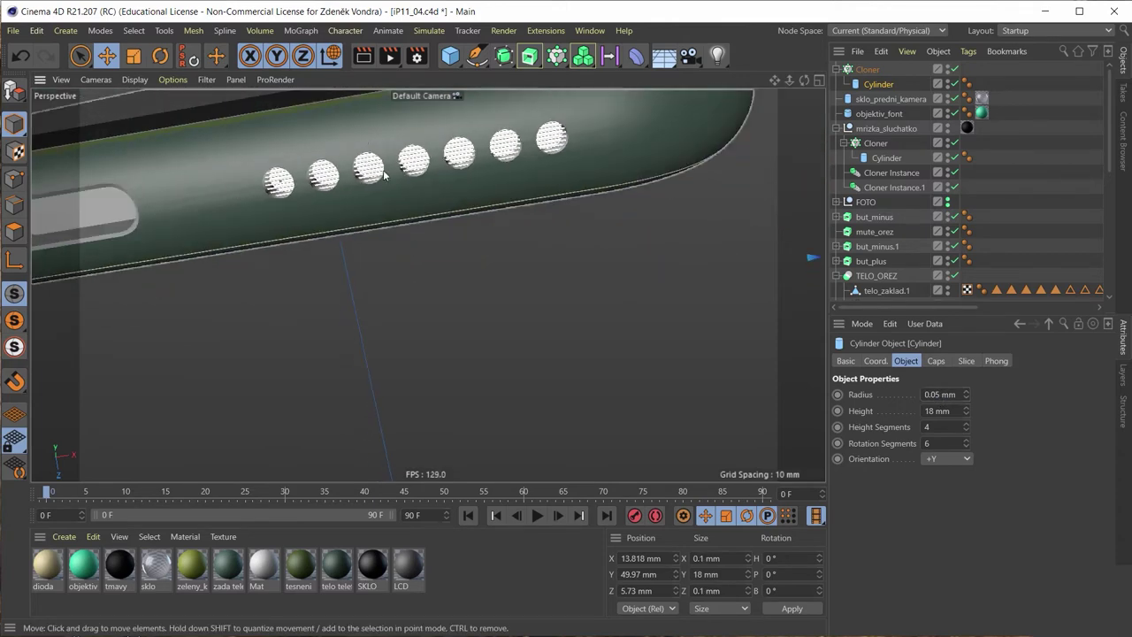
scroll(371, 214, down, 1)
scroll(398, 168, down, 1)
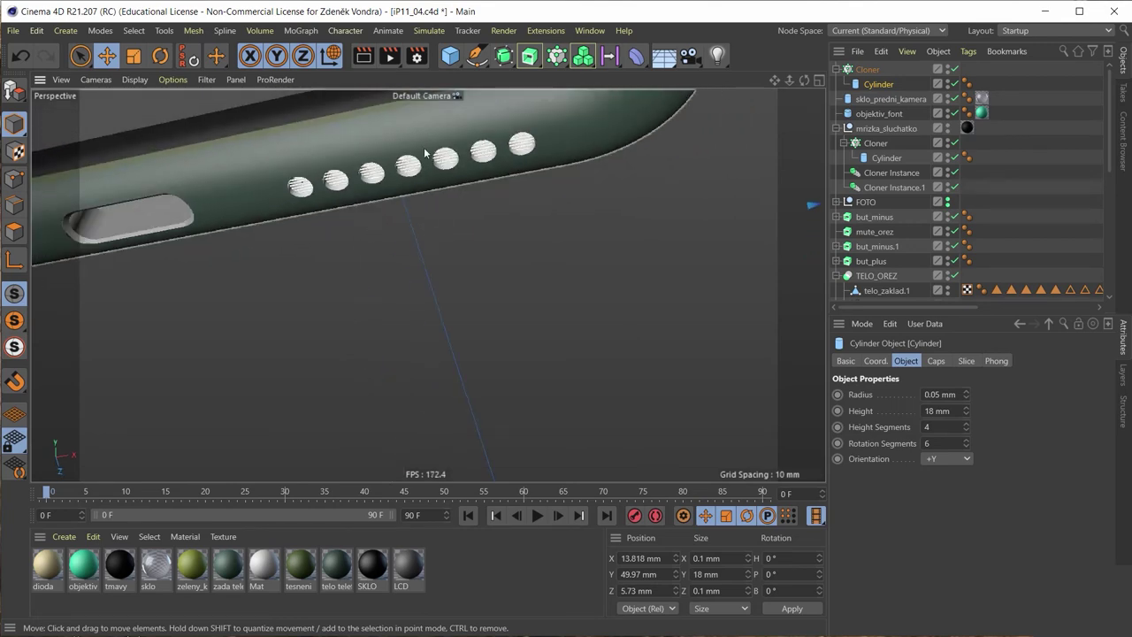
alt+middle_drag(425, 153, 442, 238)
scroll(340, 252, up, 1)
scroll(354, 250, up, 1)
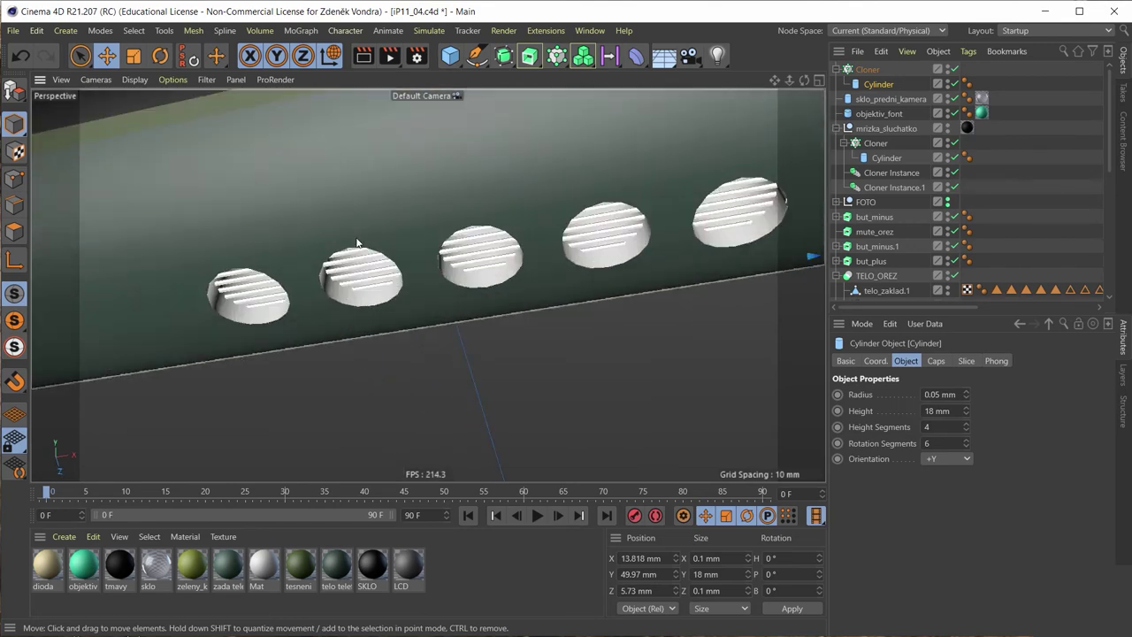
scroll(358, 249, up, 2)
scroll(358, 250, down, 2)
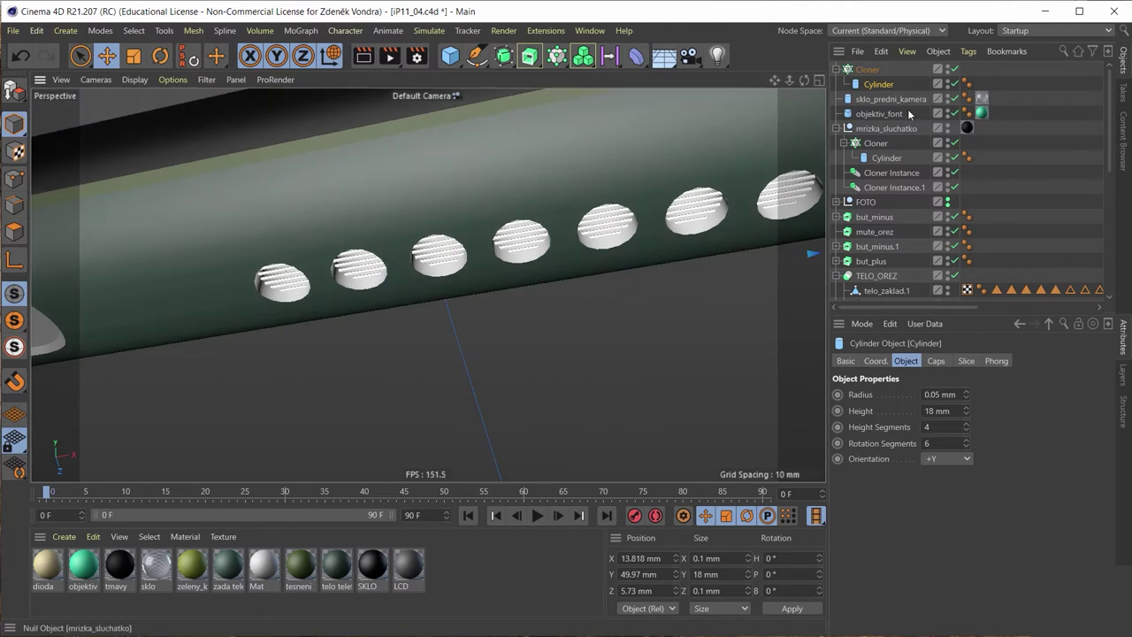
Step: Copy-paste the Cloner as Cloner.1, rotate it 90°, and view it in a maximized Bottom viewport
click(870, 72)
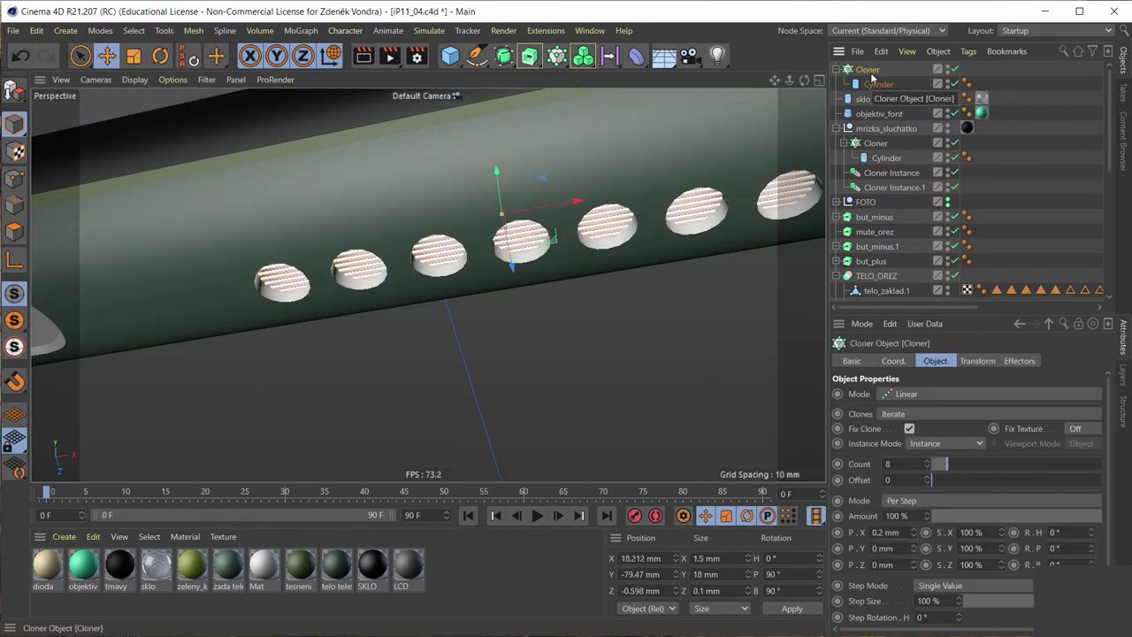
key(ctrl+c)
key(ctrl+v)
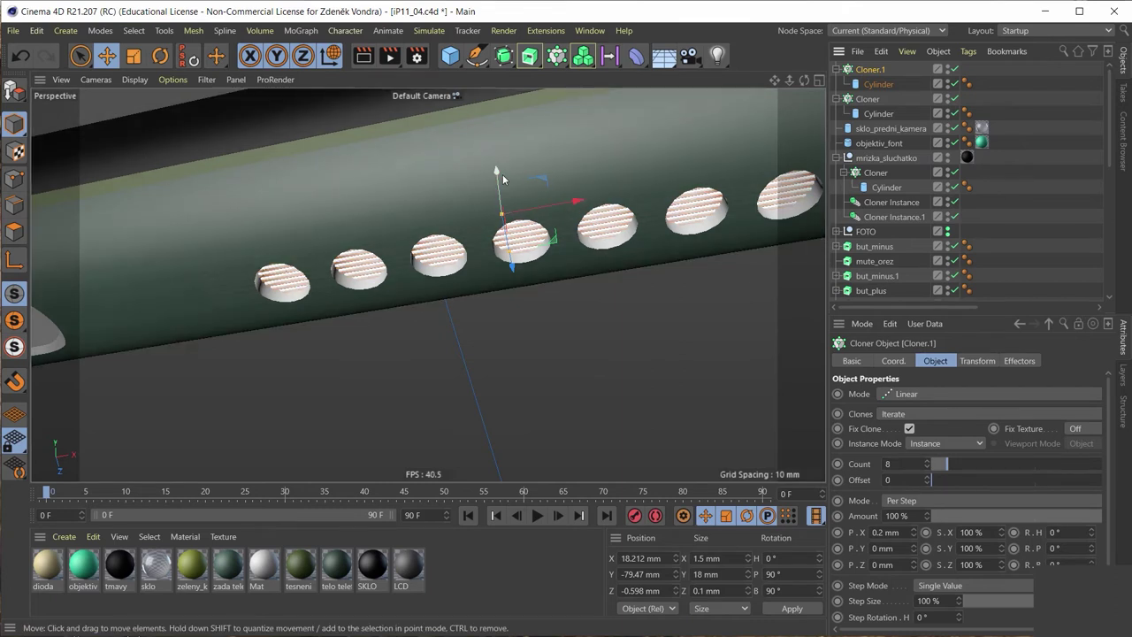
key(r)
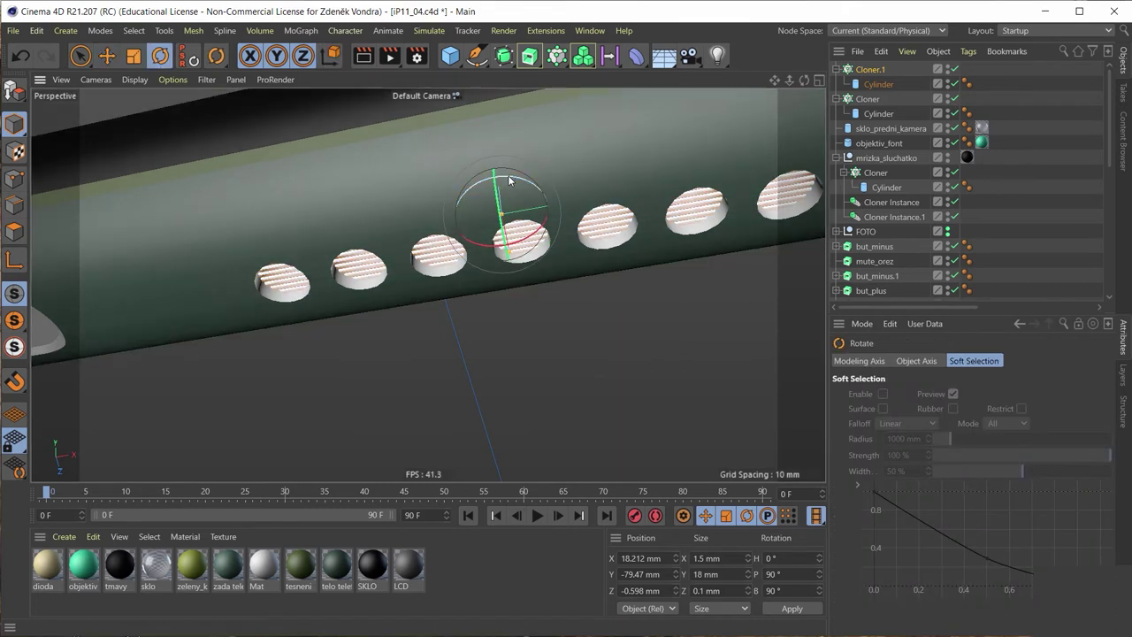
drag(510, 180, 641, 222)
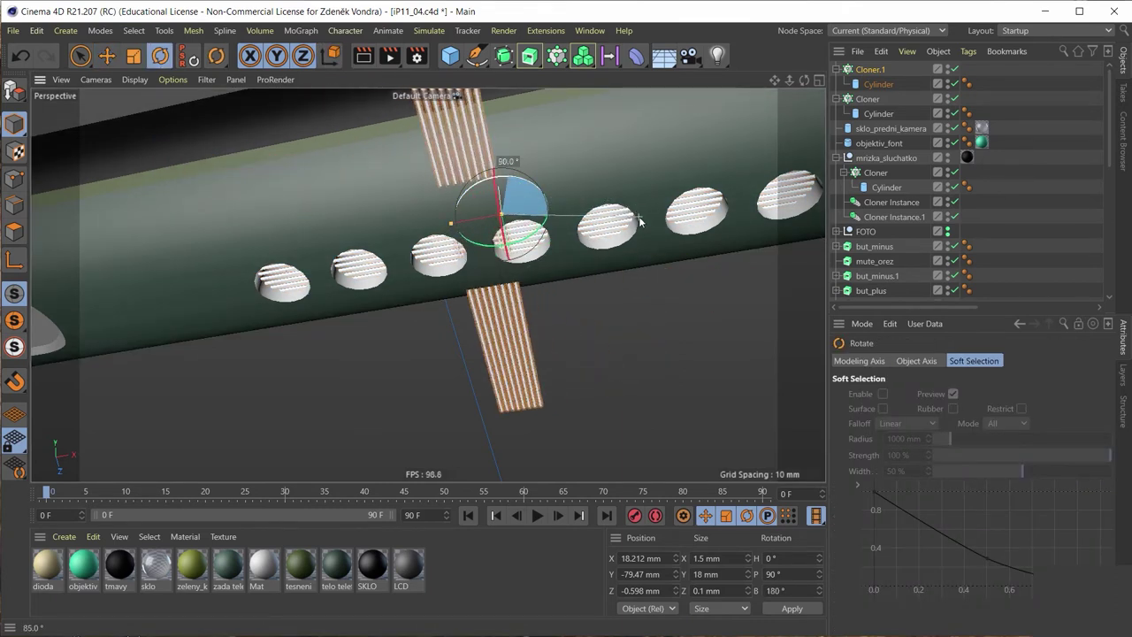
middle_click(512, 168)
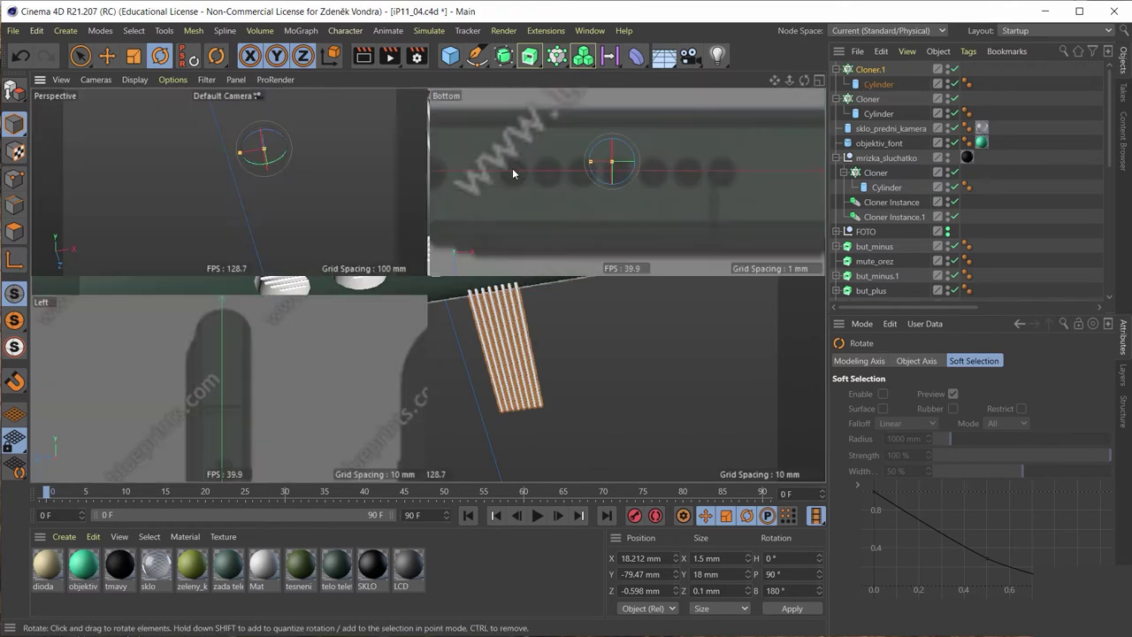
middle_click(610, 182)
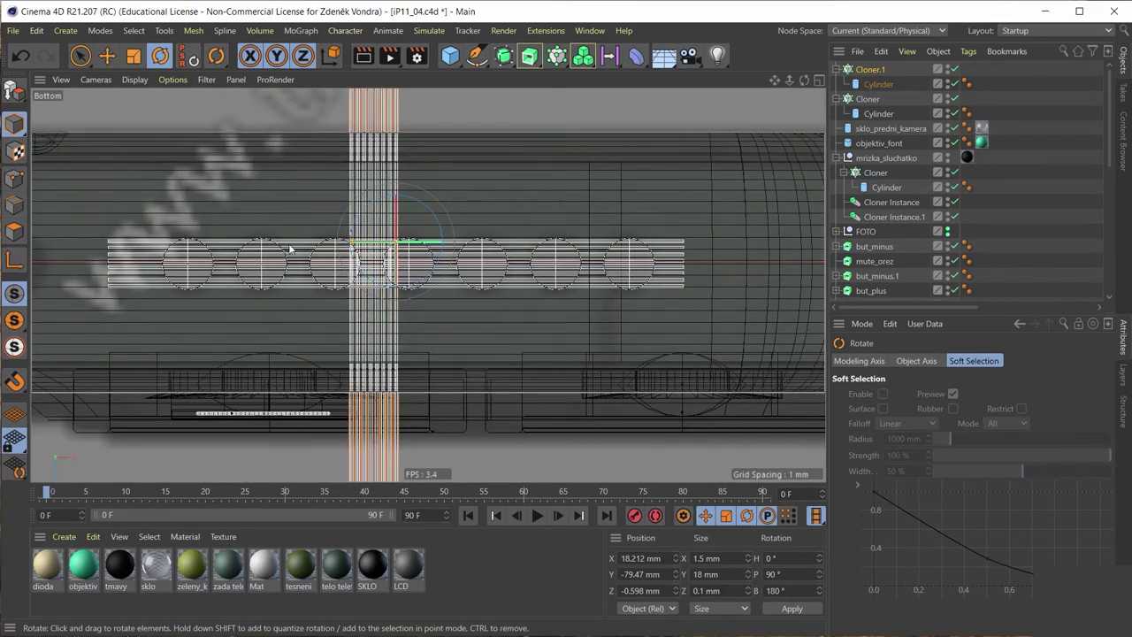
scroll(306, 230, down, 2)
scroll(354, 242, down, 2)
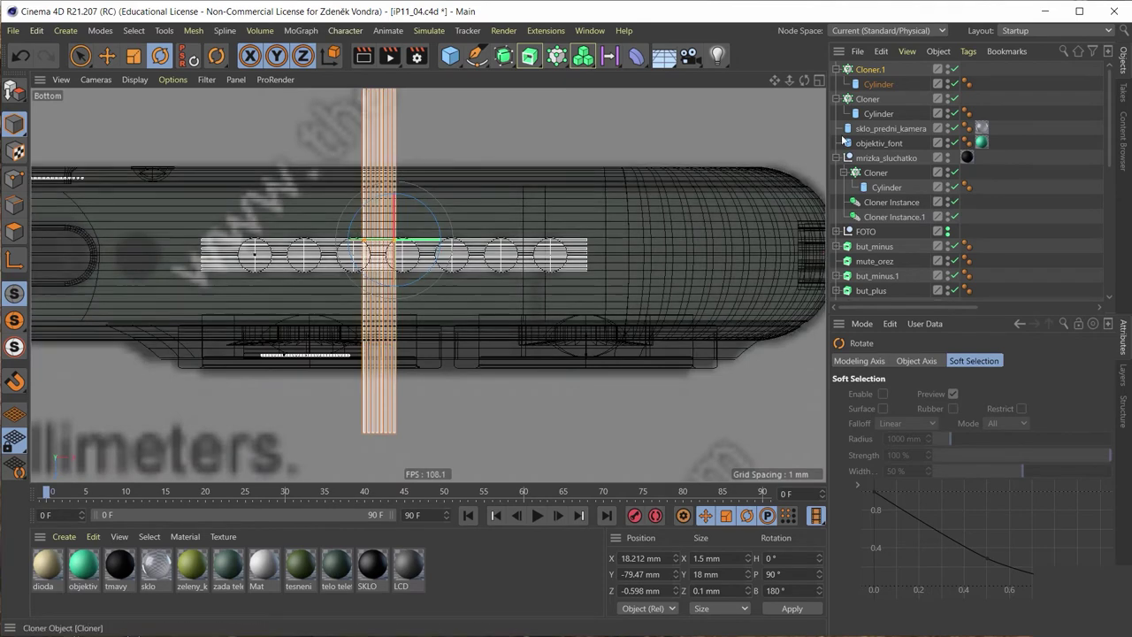
Step: Set the height of Cloner.1's cylinder to 3 mm, then 5 mm
click(878, 84)
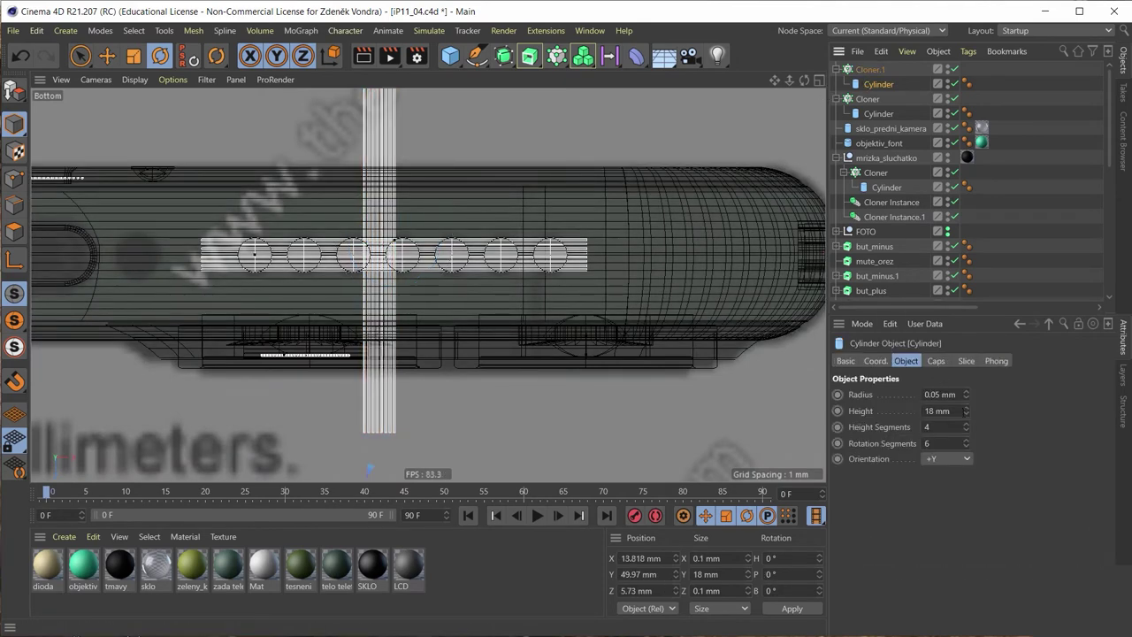
key(ctrl+a)
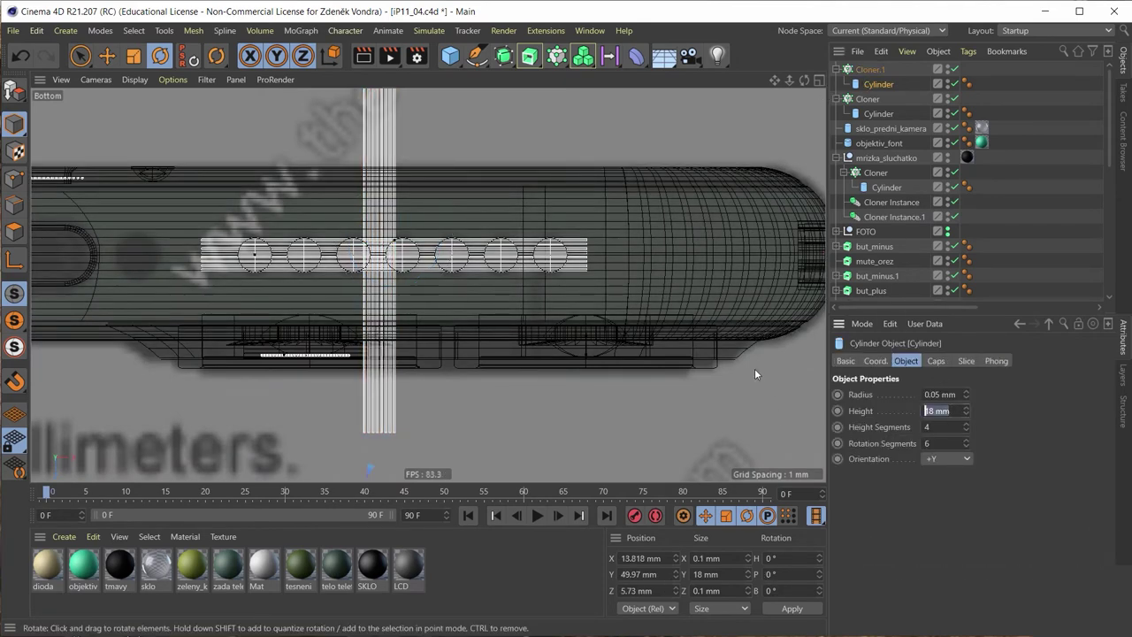
text(3)
key(Return)
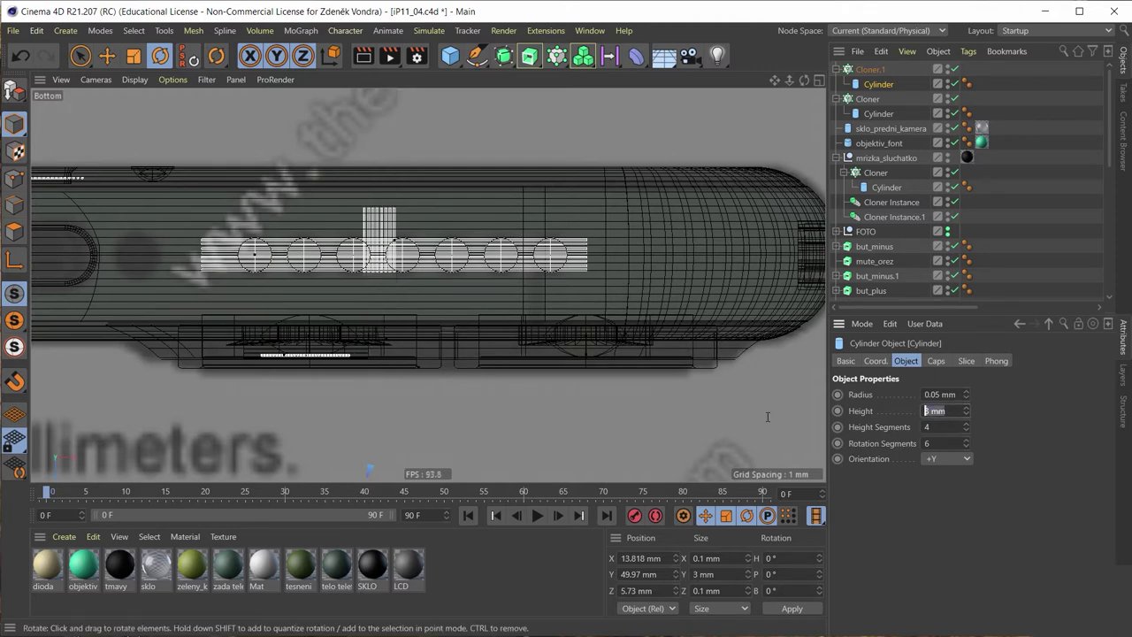
text(2)
key(Return)
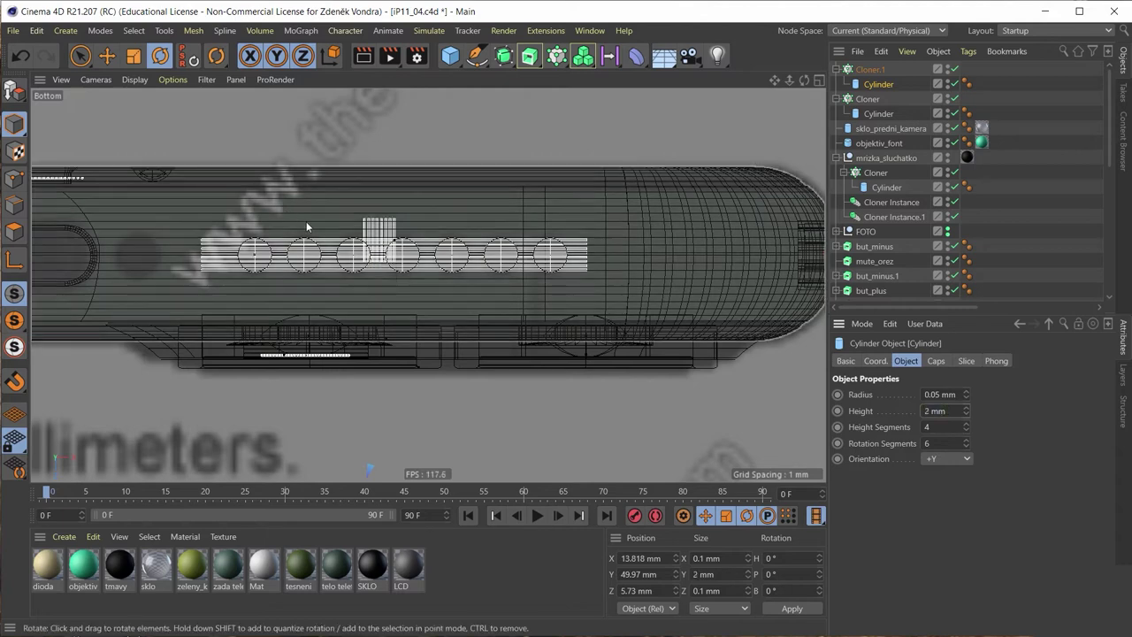
scroll(354, 240, up, 4)
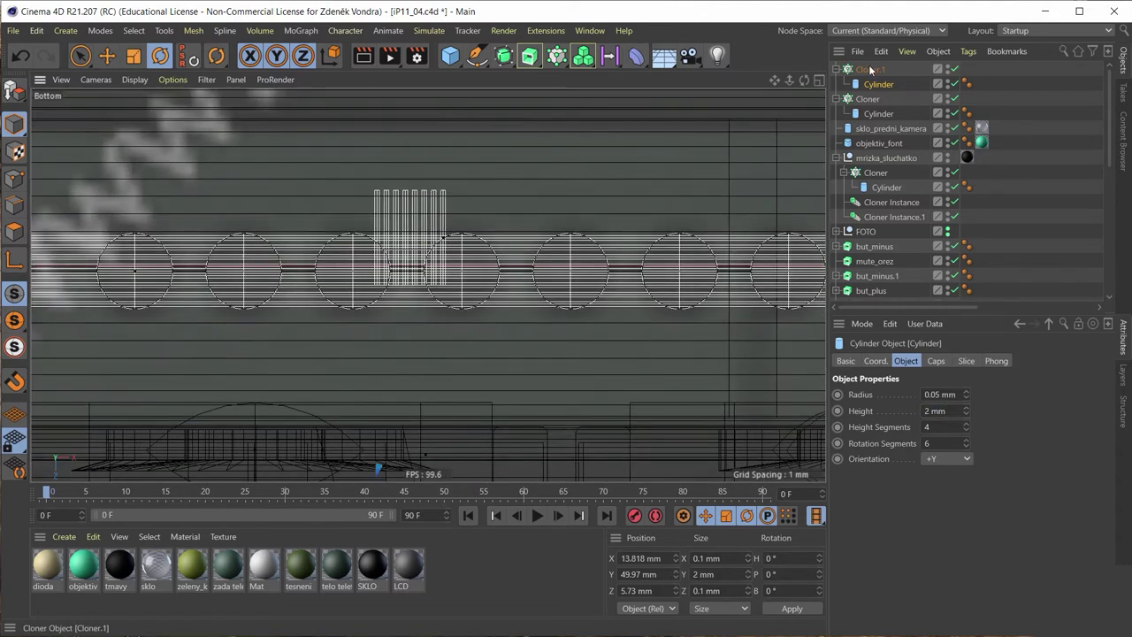
Step: Slide Cloner.1's crosswise clones right along the speaker holes
click(871, 69)
scroll(257, 186, down, 2)
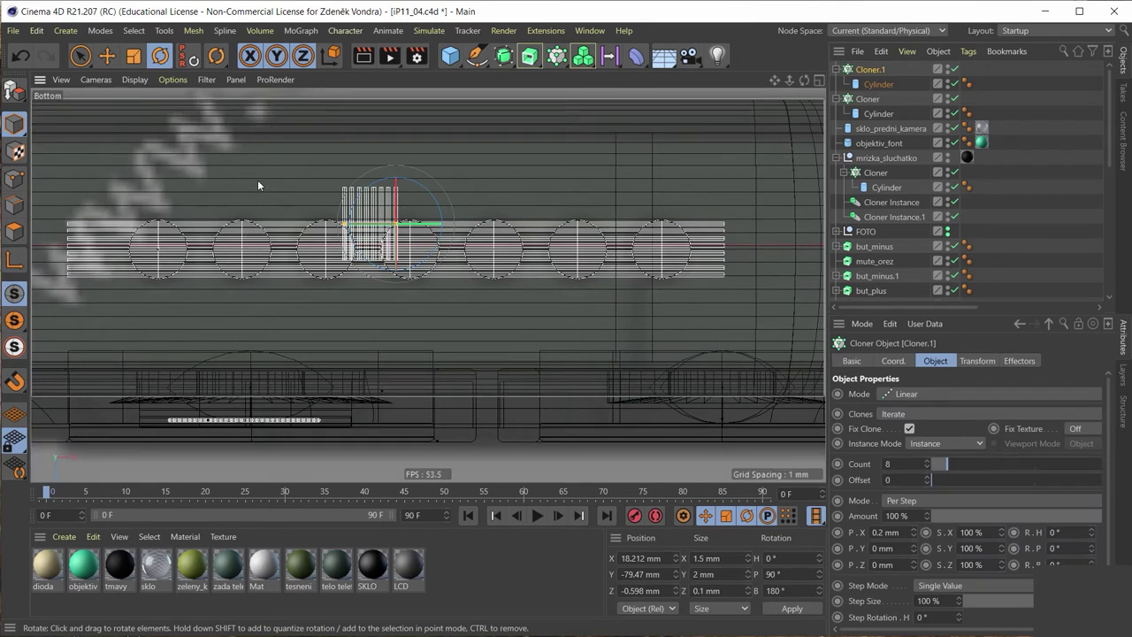
key(e)
drag(444, 267, 755, 294)
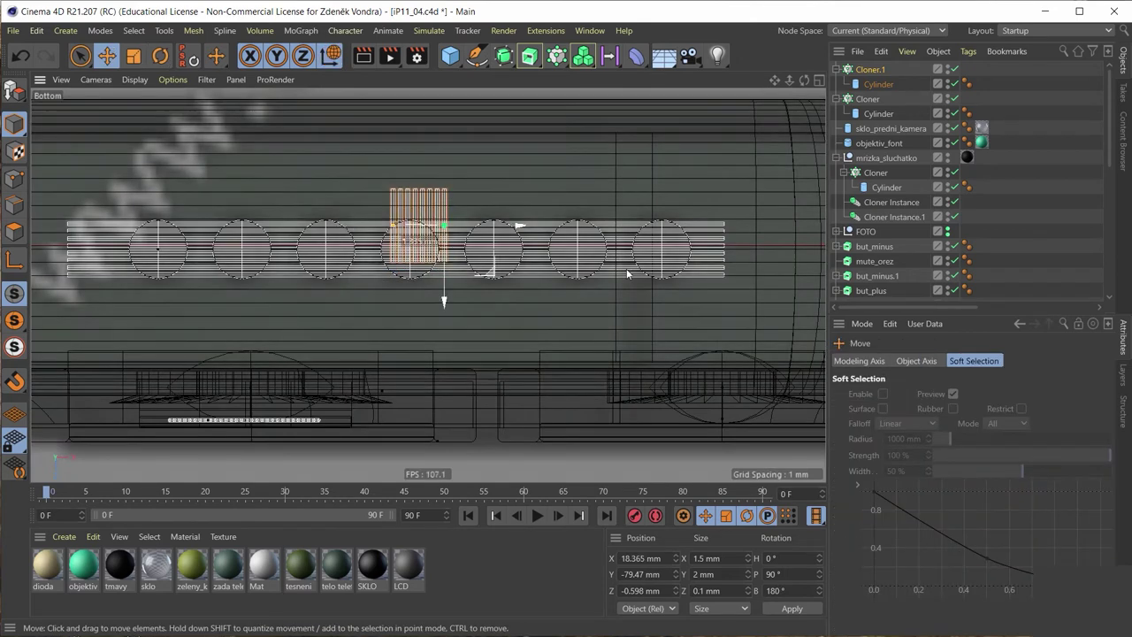
Step: Raise Cloner.1's clone count to 50, then 70
click(871, 69)
click(914, 465)
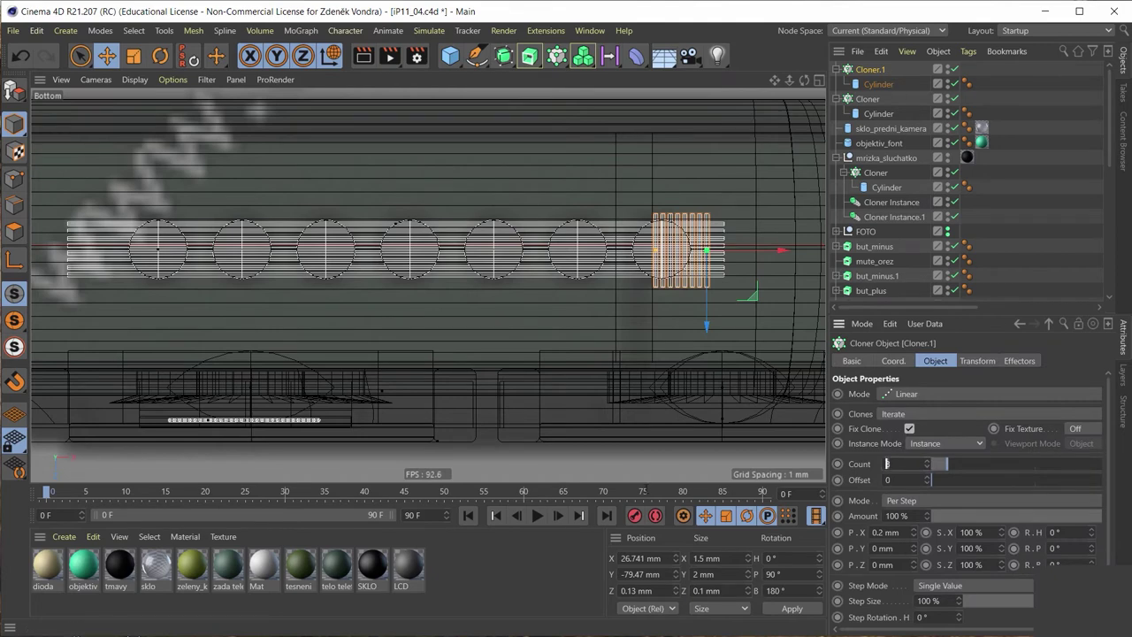
text(70)
key(Return)
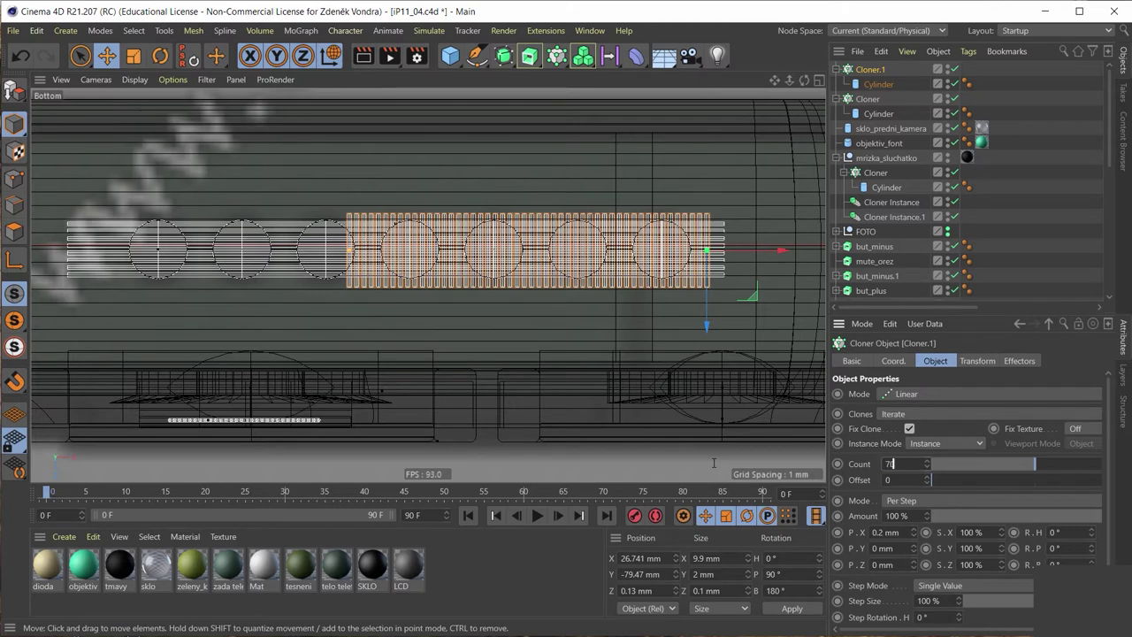
text(85)
key(Return)
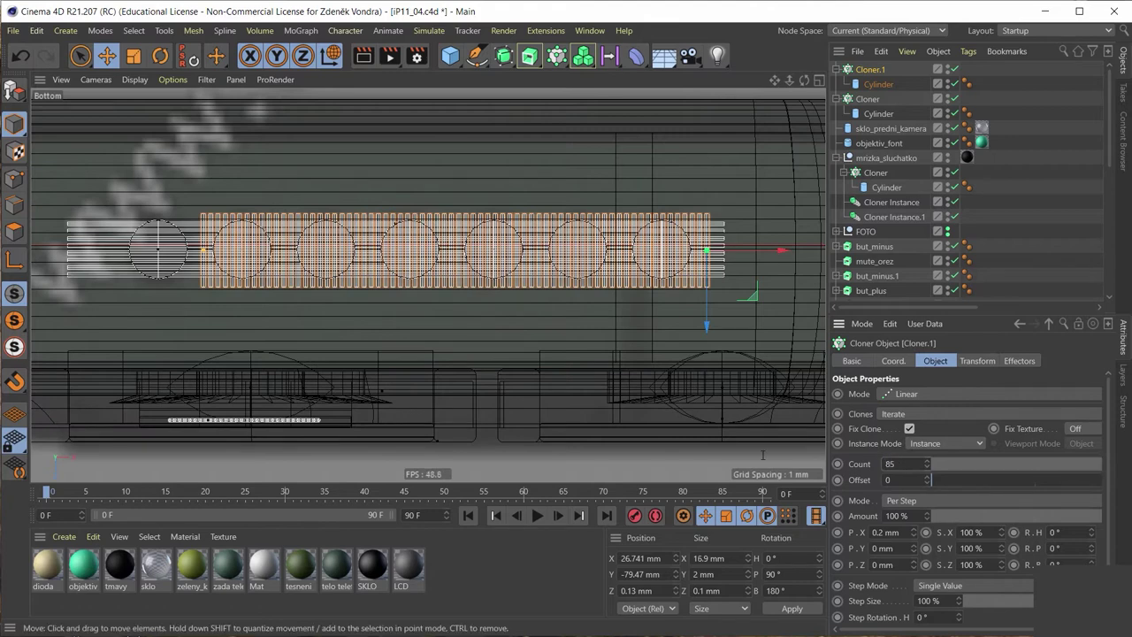
Step: Group both grille cloners into a new null and apply the black tmavy material
middle_click(406, 193)
middle_click(408, 141)
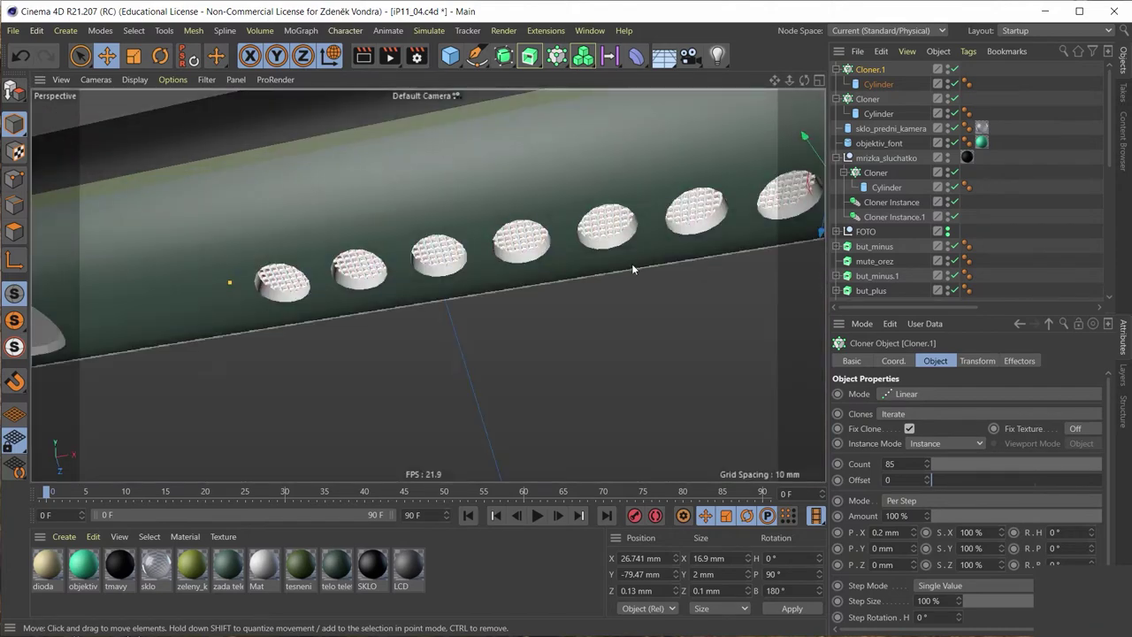
mouse_move(631, 264)
alt+mouse_down()
mouse_move(655, 230)
mouse_move(614, 301)
mouse_move(704, 229)
mouse_move(702, 209)
mouse_move(655, 235)
alt+mouse_up()
scroll(675, 205, up, 5)
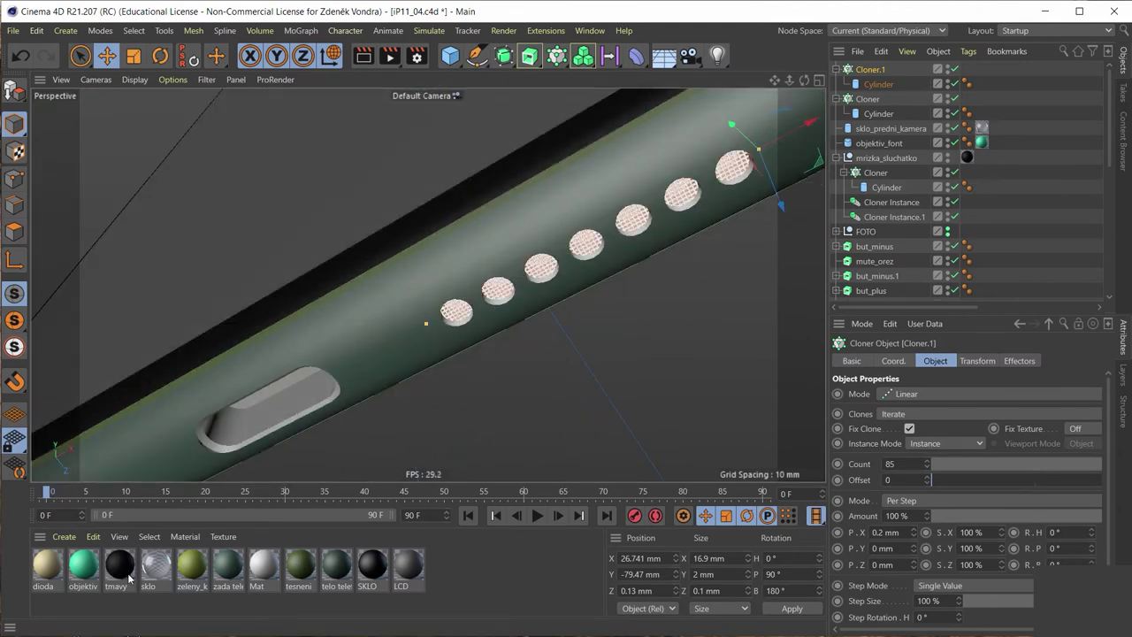
ctrl+click(877, 99)
key(alt+g)
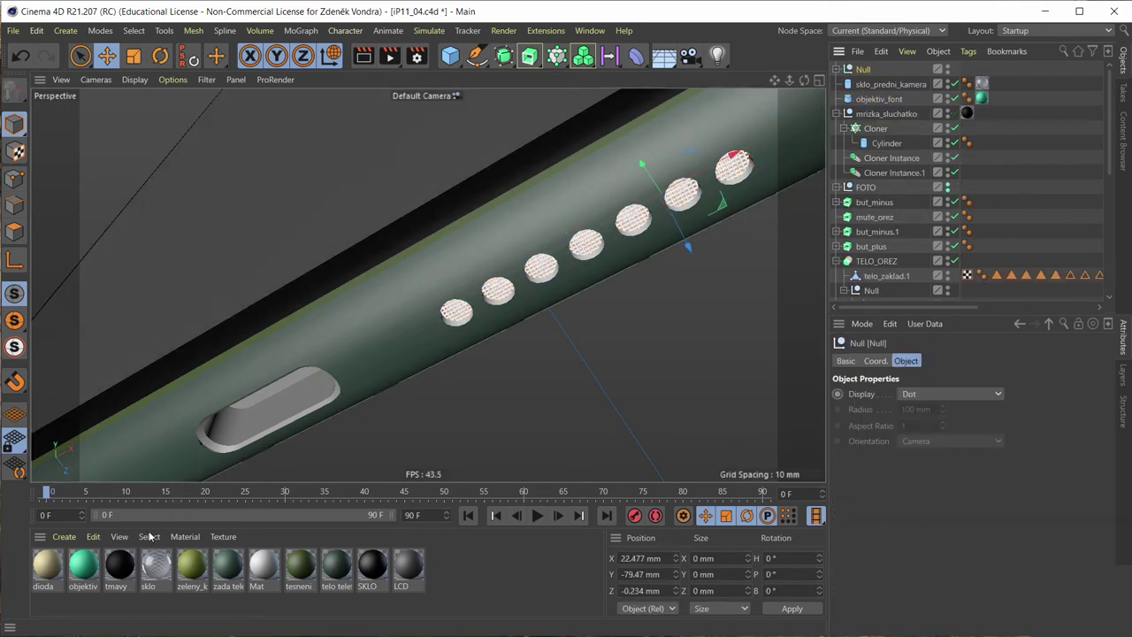
ctrl+drag(967, 113, 967, 69)
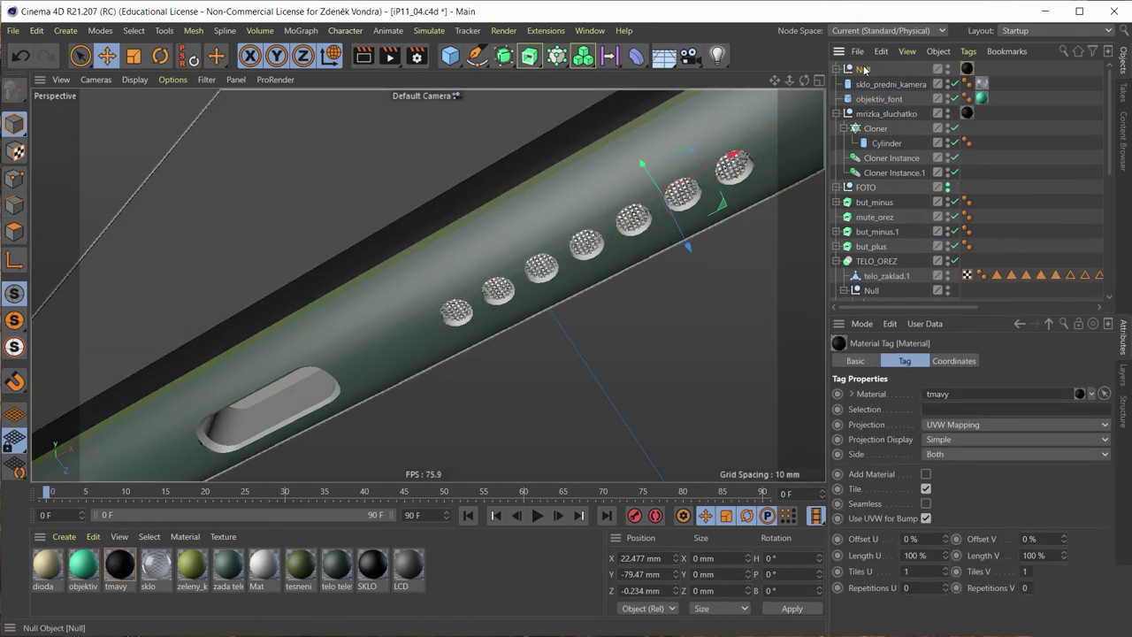
Step: Rename the new null to mrizka_repro
double_click(865, 69)
text(mriz)
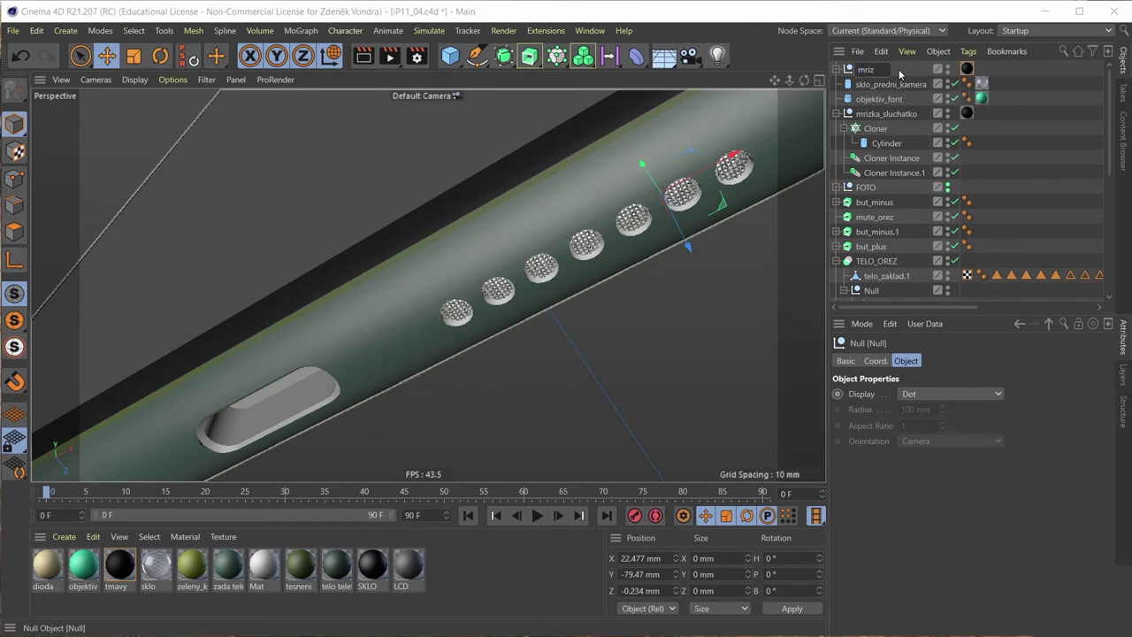
text(ka_repr)
text(o)
key(Return)
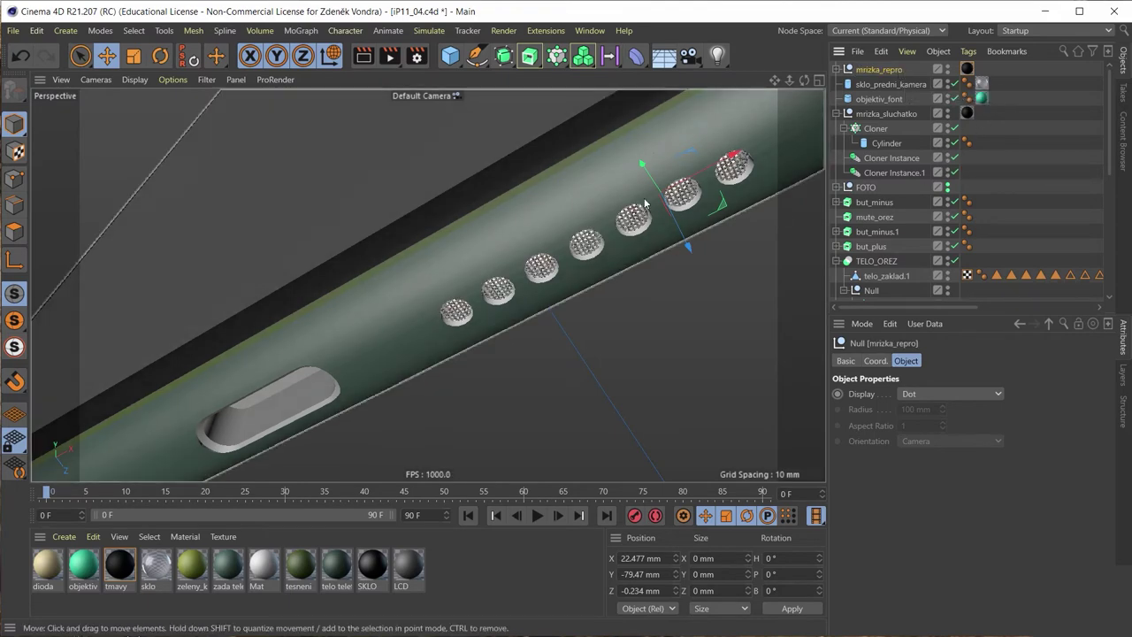
mouse_move(665, 268)
alt+mouse_down()
mouse_move(601, 297)
mouse_move(646, 321)
mouse_move(606, 253)
alt+mouse_up()
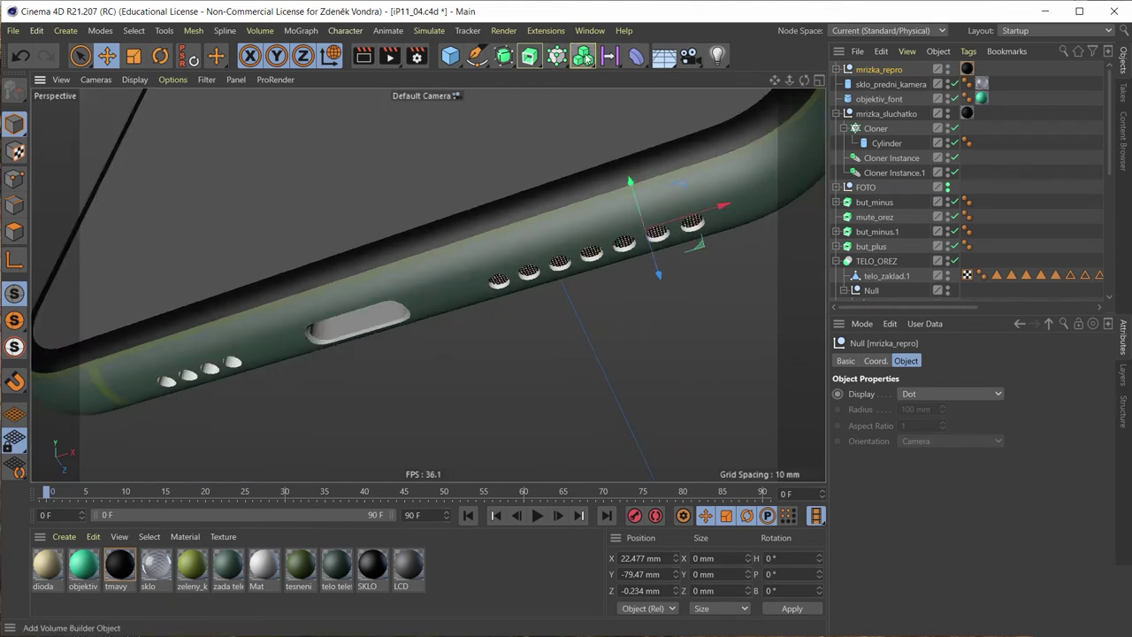
Step: Create an Instance of mrizka_repro and move it to X −11.064 mm over the left holes
click(502, 57)
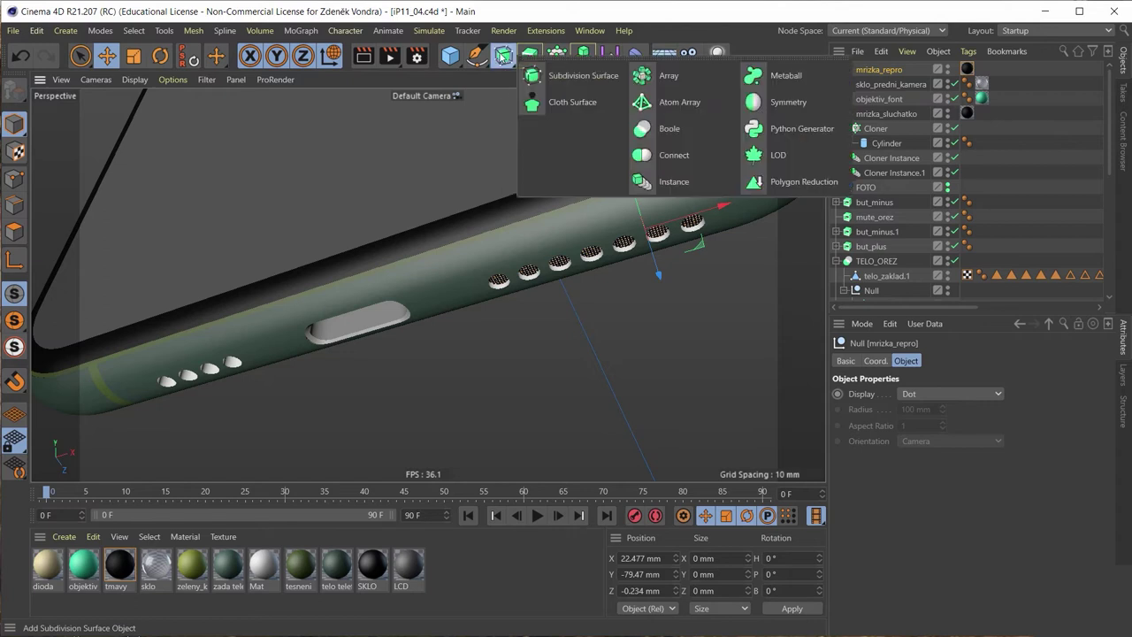
click(698, 186)
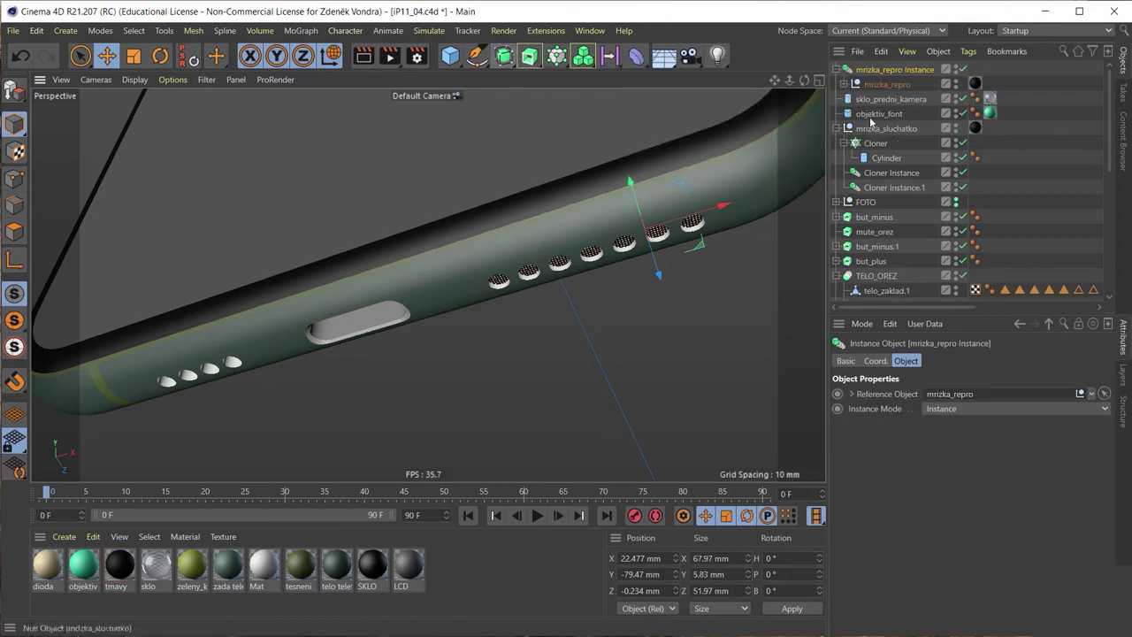
drag(681, 247, 294, 352)
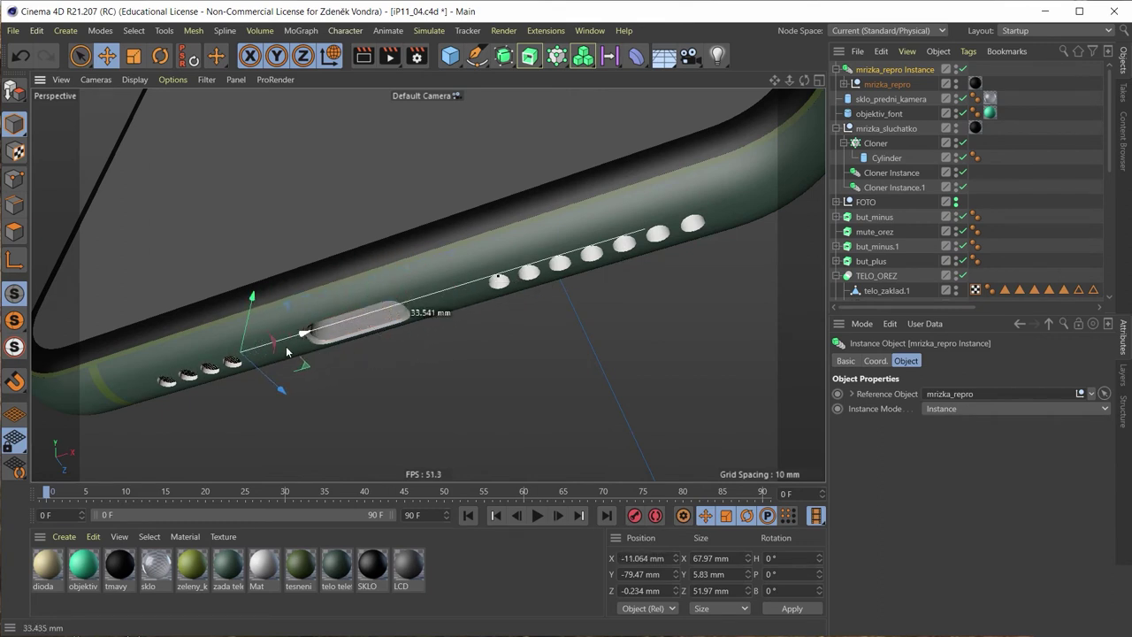
scroll(893, 180, down, 3)
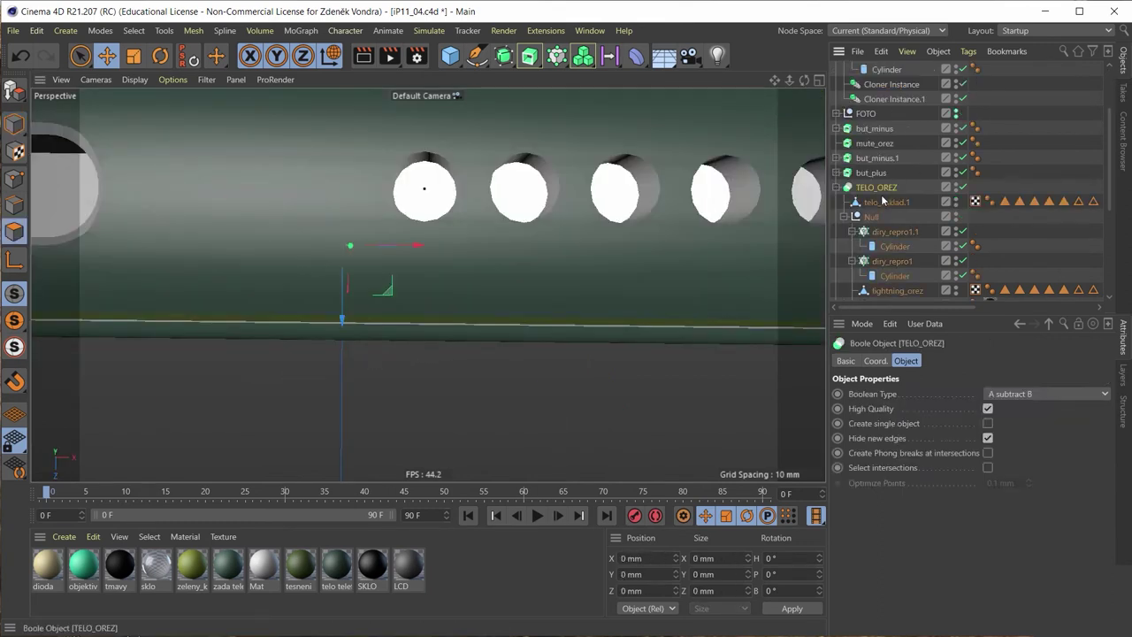
Step: Select the phone body mesh telo_zaklad.1 and orbit to its row of speaker holes
click(881, 203)
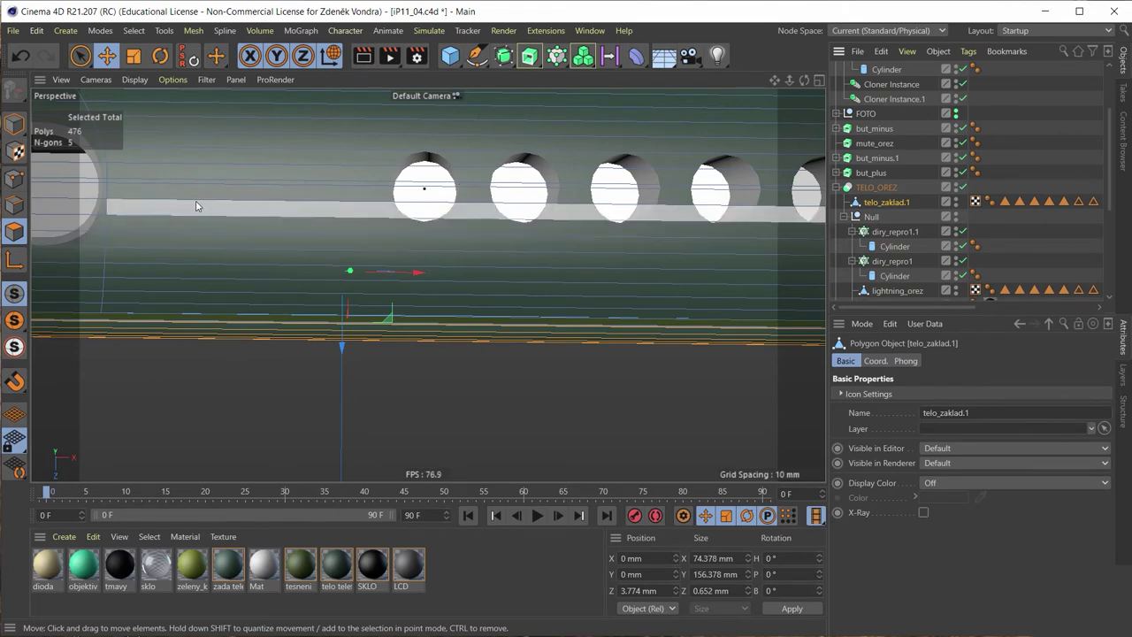
mouse_move(196, 206)
alt+mouse_down()
mouse_move(266, 164)
mouse_move(262, 236)
mouse_move(240, 267)
mouse_move(267, 248)
alt+mouse_up()
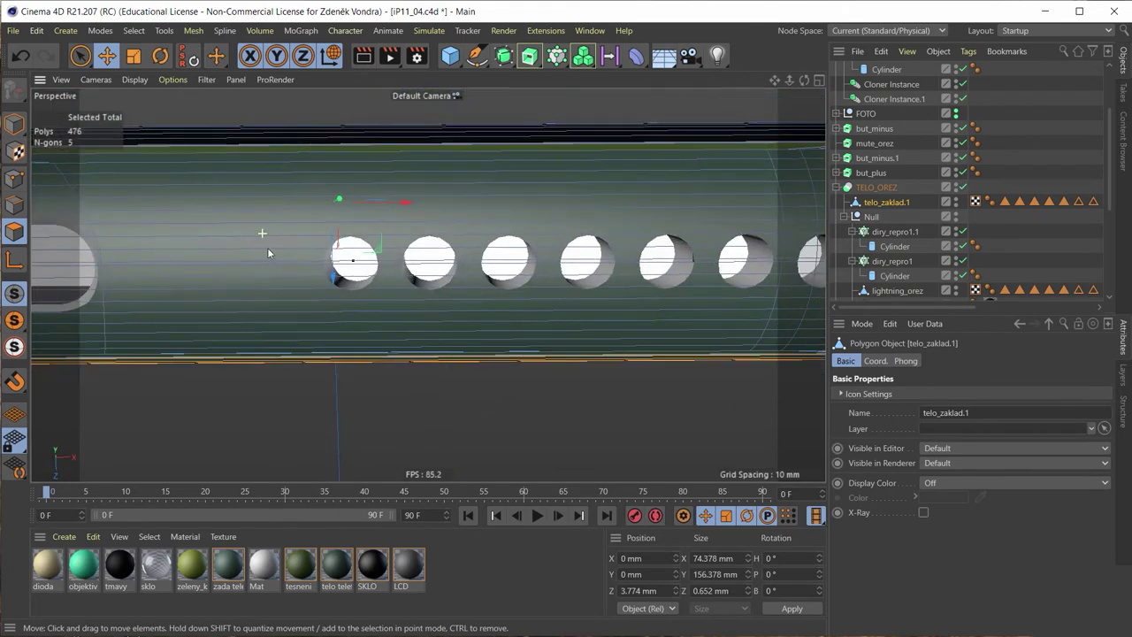
alt+drag(727, 271, 550, 263)
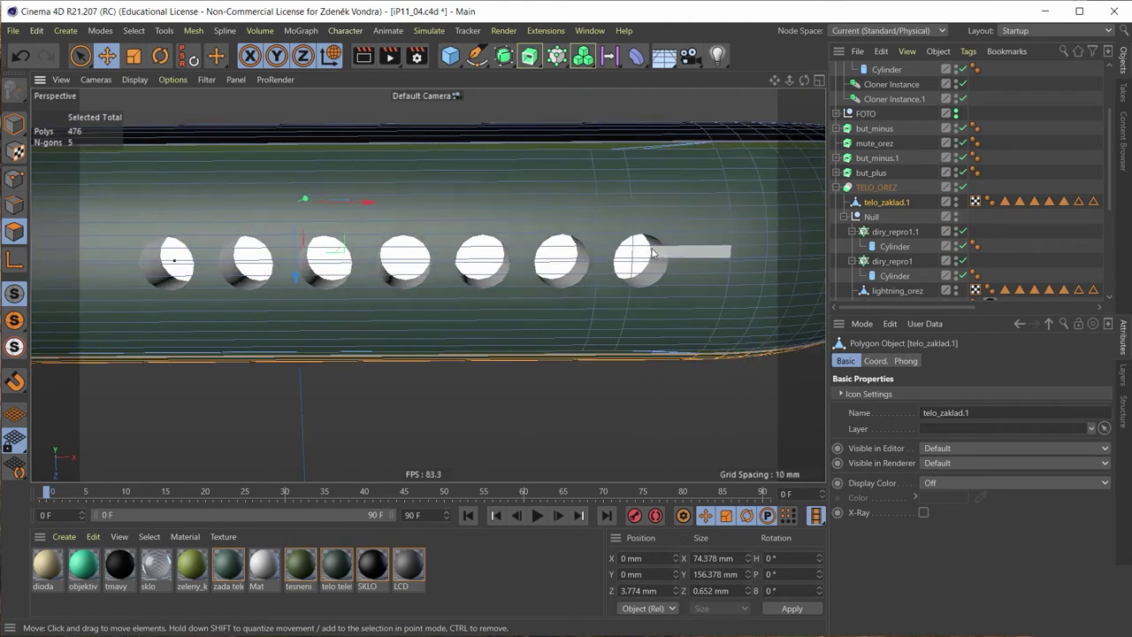
mouse_move(682, 253)
mouse_down()
mouse_move(672, 271)
mouse_move(663, 181)
mouse_move(619, 158)
mouse_up()
scroll(619, 161, up, 2)
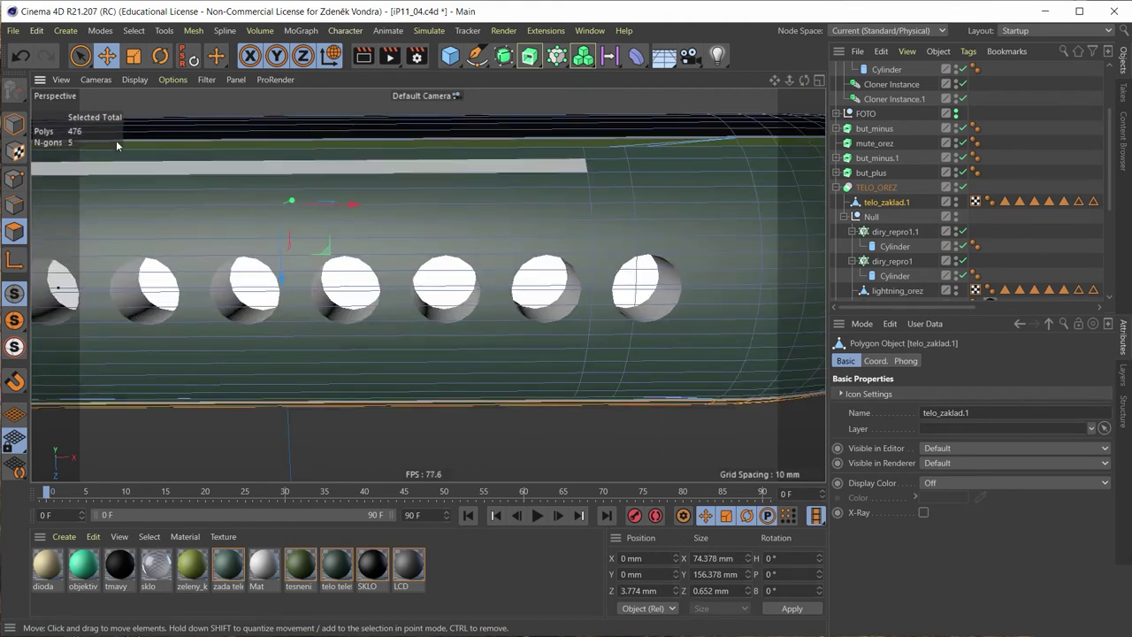
Step: Paint-select the 75 body polygons around the speaker holes and charging slot with Live Selection
click(80, 55)
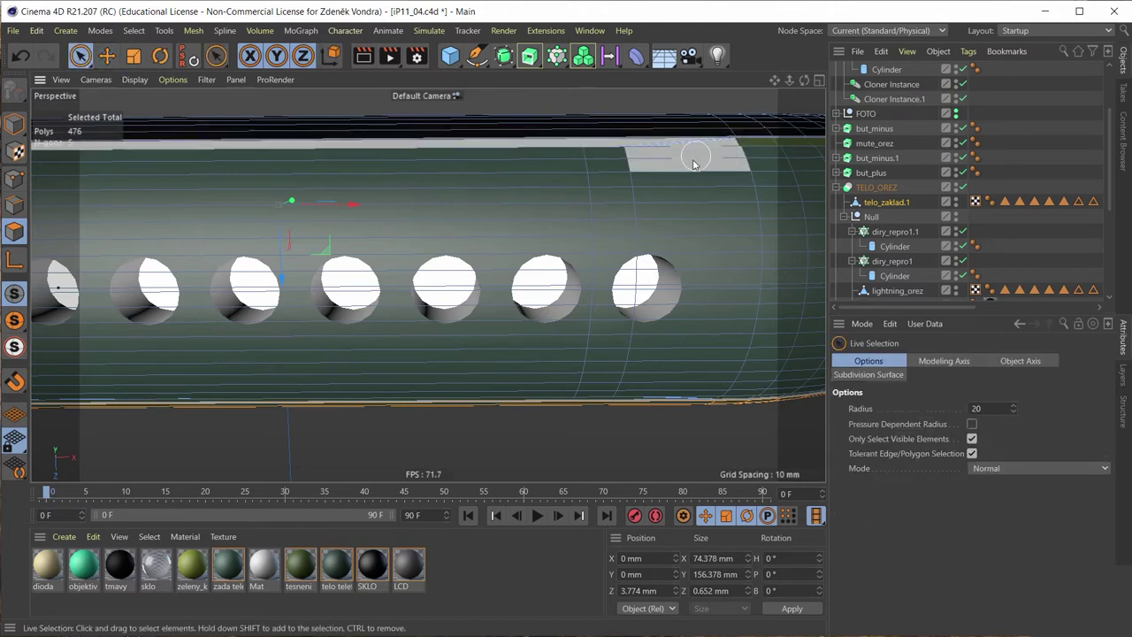
mouse_move(726, 160)
mouse_down()
mouse_move(589, 172)
mouse_move(581, 355)
mouse_move(586, 345)
mouse_move(598, 405)
mouse_move(678, 362)
mouse_move(652, 286)
mouse_move(659, 318)
mouse_move(450, 356)
mouse_move(498, 291)
mouse_move(657, 276)
mouse_move(607, 372)
mouse_move(689, 365)
mouse_move(727, 339)
mouse_move(637, 433)
mouse_move(657, 367)
mouse_move(471, 397)
mouse_move(638, 363)
mouse_move(425, 294)
mouse_move(460, 382)
mouse_up()
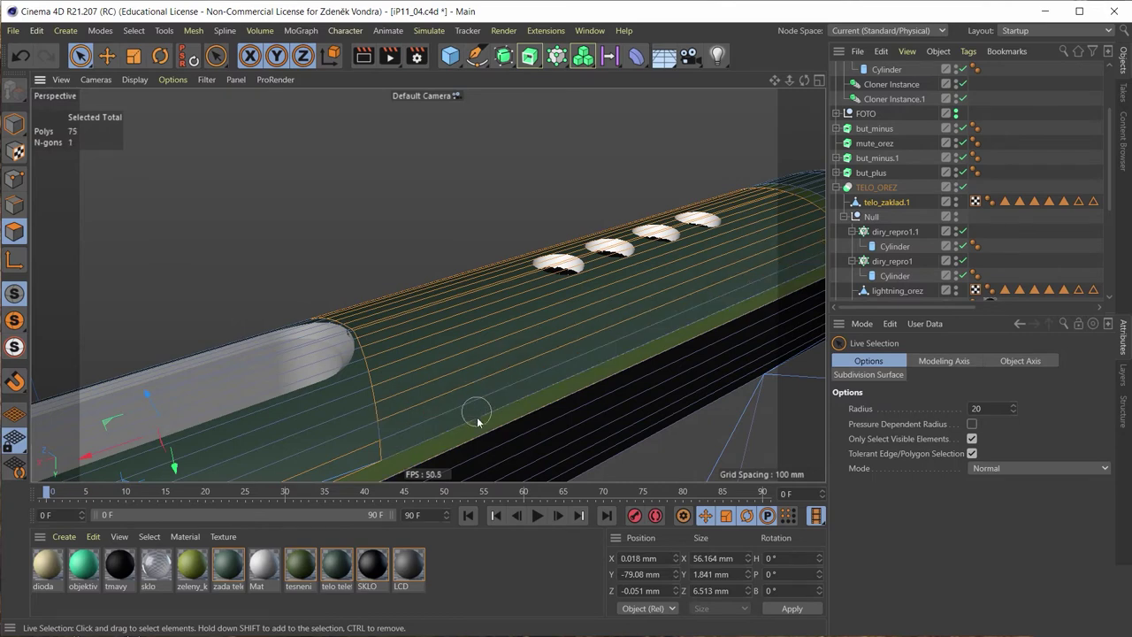
ctrl+drag(462, 409, 473, 405)
mouse_move(316, 435)
ctrl+mouse_down()
mouse_move(342, 455)
mouse_move(443, 358)
ctrl+mouse_up()
scroll(443, 372, up, 5)
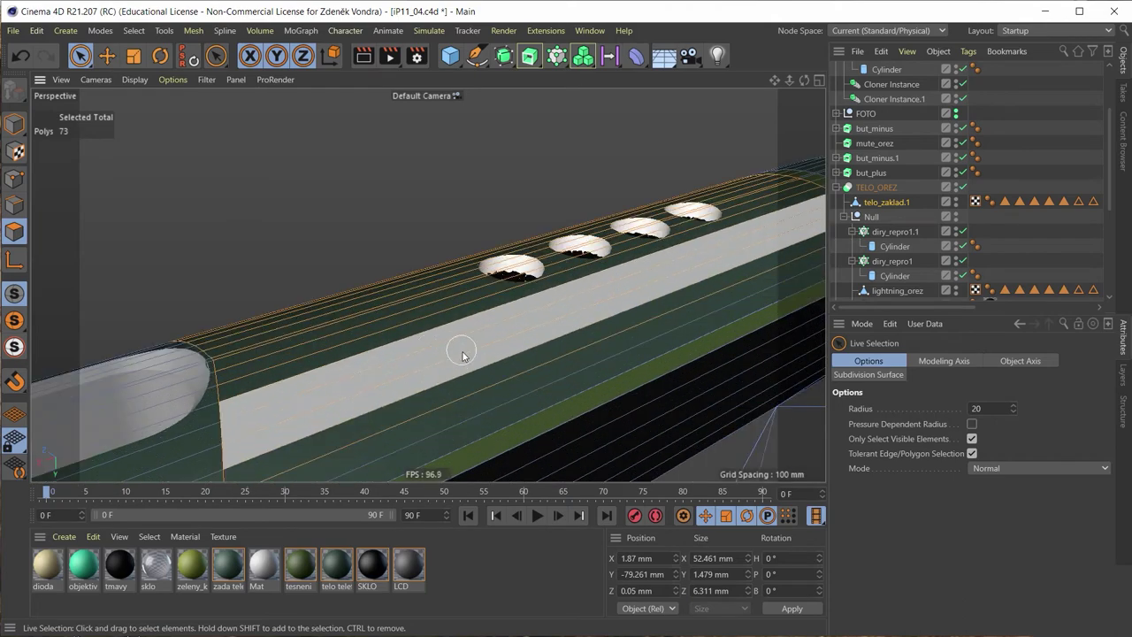
shift+click(470, 413)
alt+drag(471, 408, 392, 412)
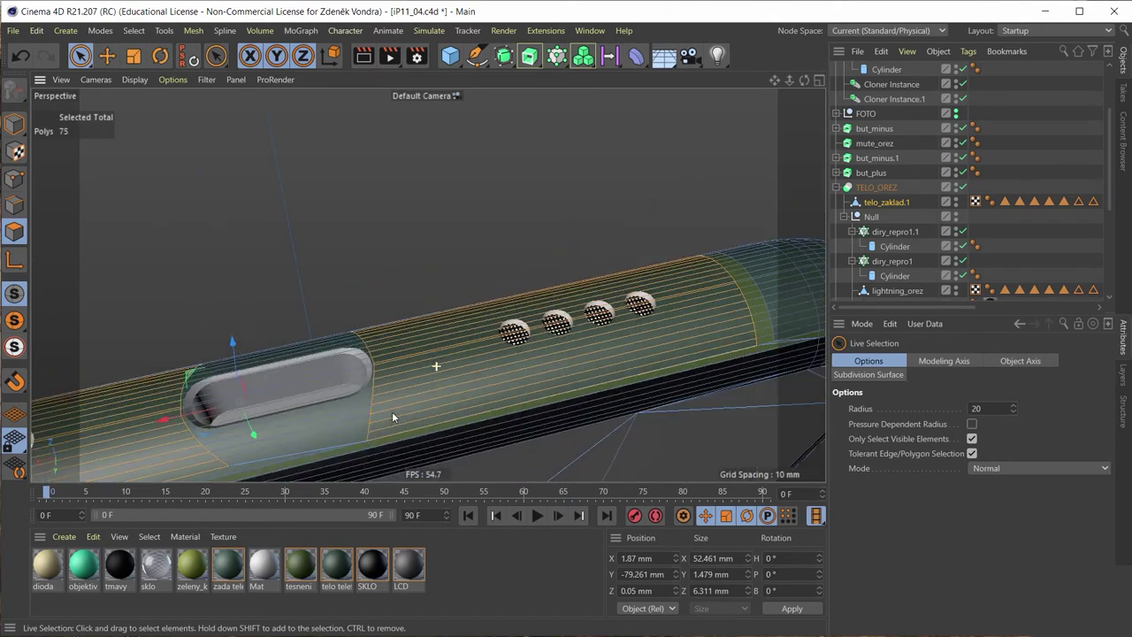
scroll(552, 286, up, 3)
mouse_move(553, 291)
alt+mouse_down()
mouse_move(483, 332)
mouse_move(216, 329)
mouse_move(297, 322)
mouse_move(447, 105)
mouse_move(262, 336)
alt+mouse_up()
Step: Activate the Plane Cut tool from the viewport's mesh context menu
right_click(261, 336)
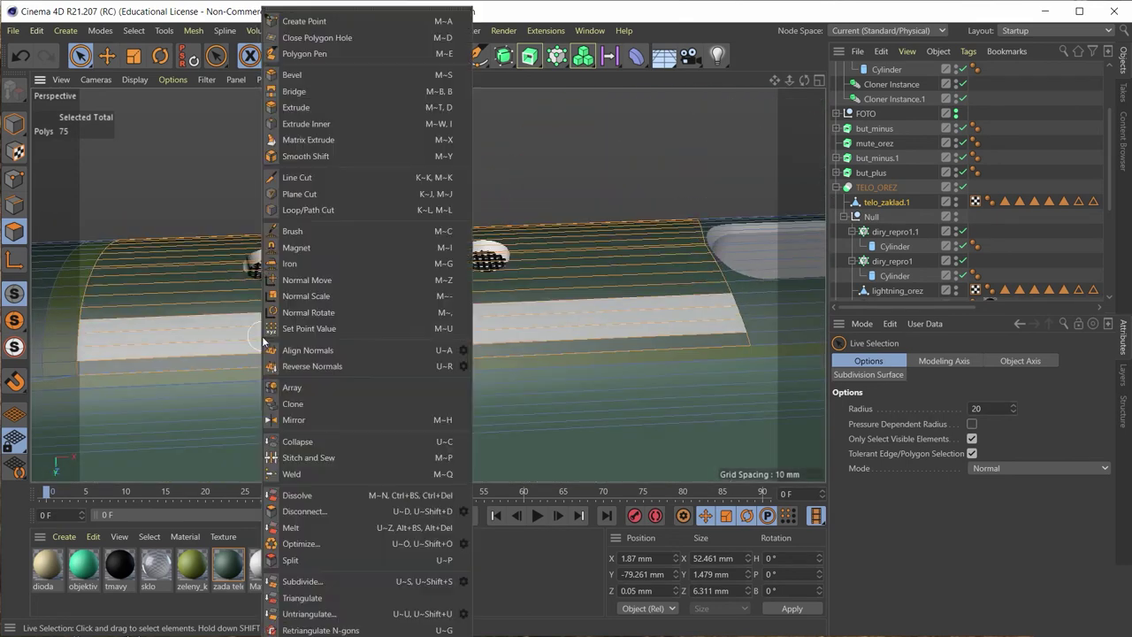
click(344, 194)
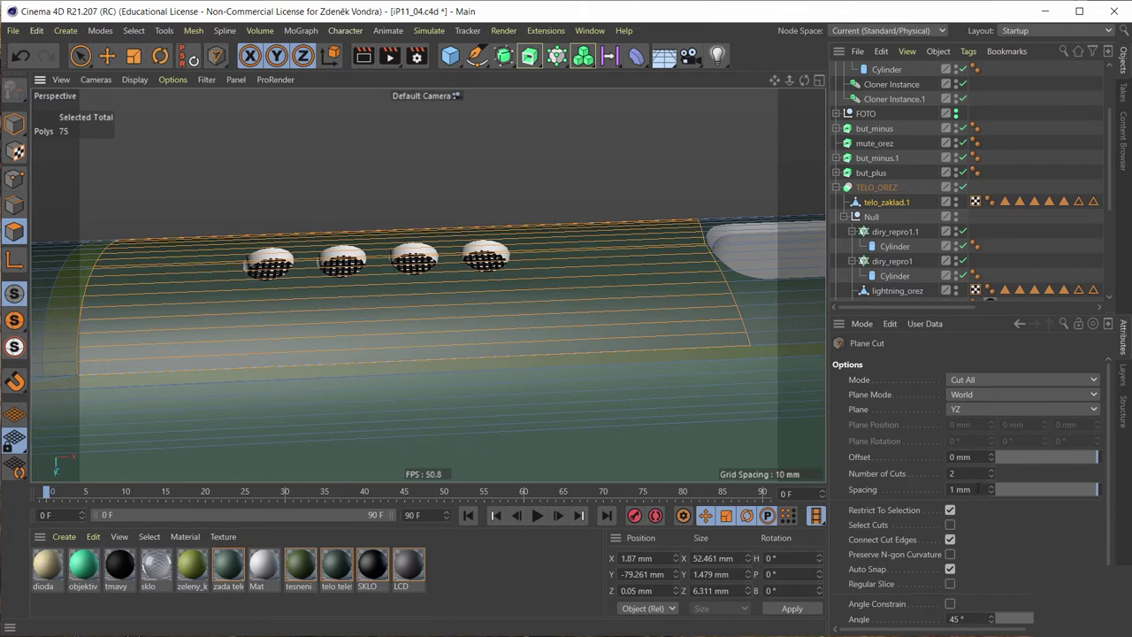
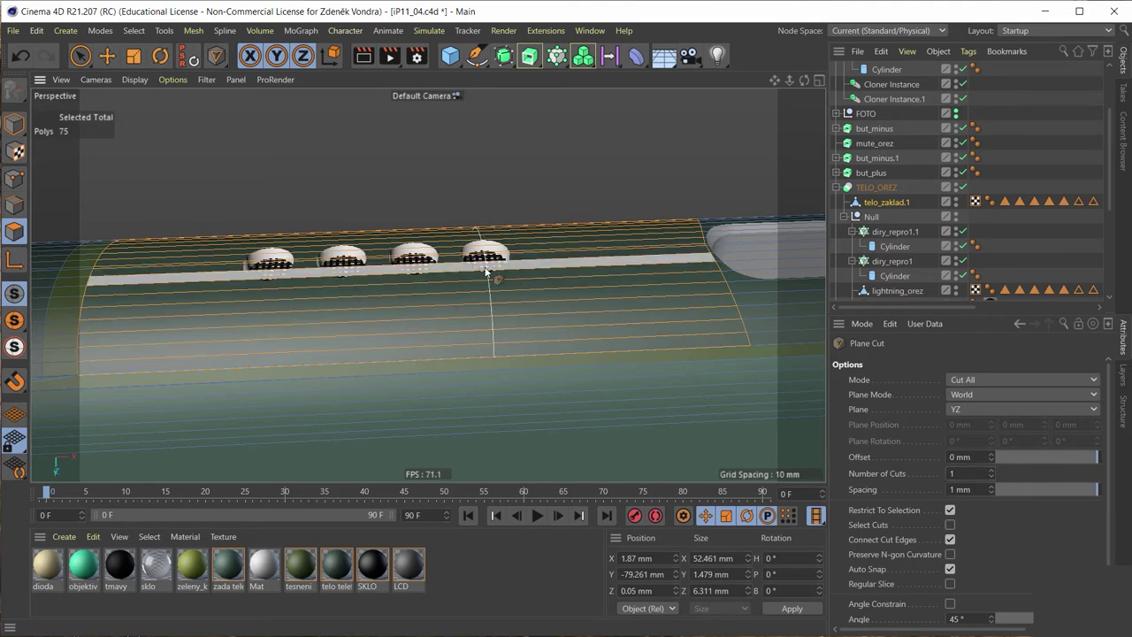
Step: Add two plane cuts on the bottom edge, one beside the speaker holes and one across the edge
scroll(531, 268, up, 4)
alt+drag(530, 268, 536, 255)
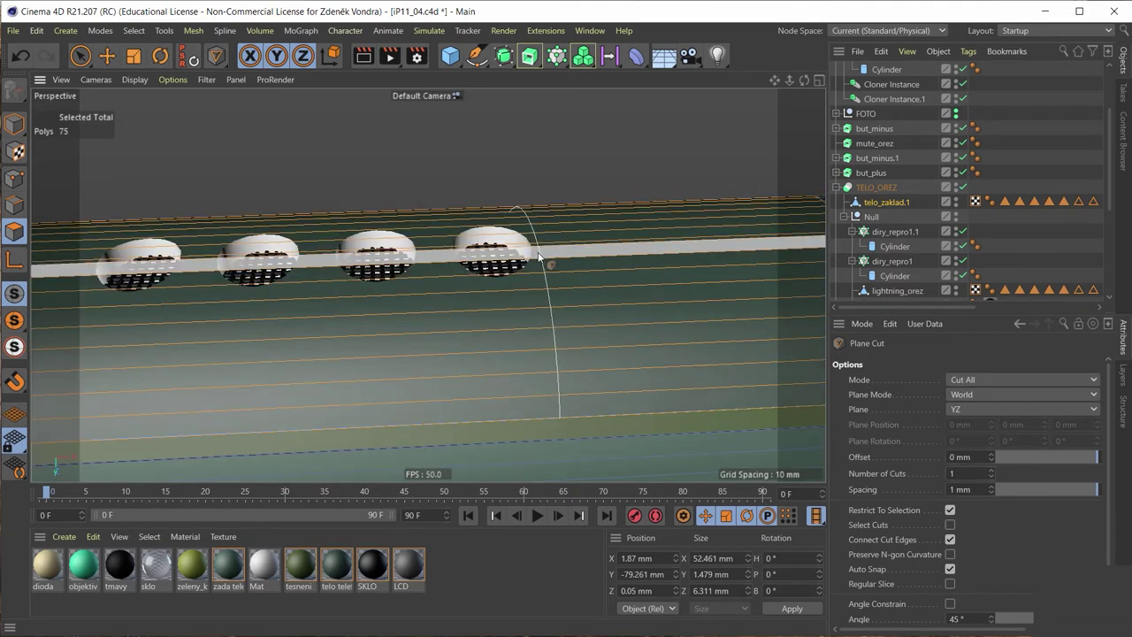
click(539, 256)
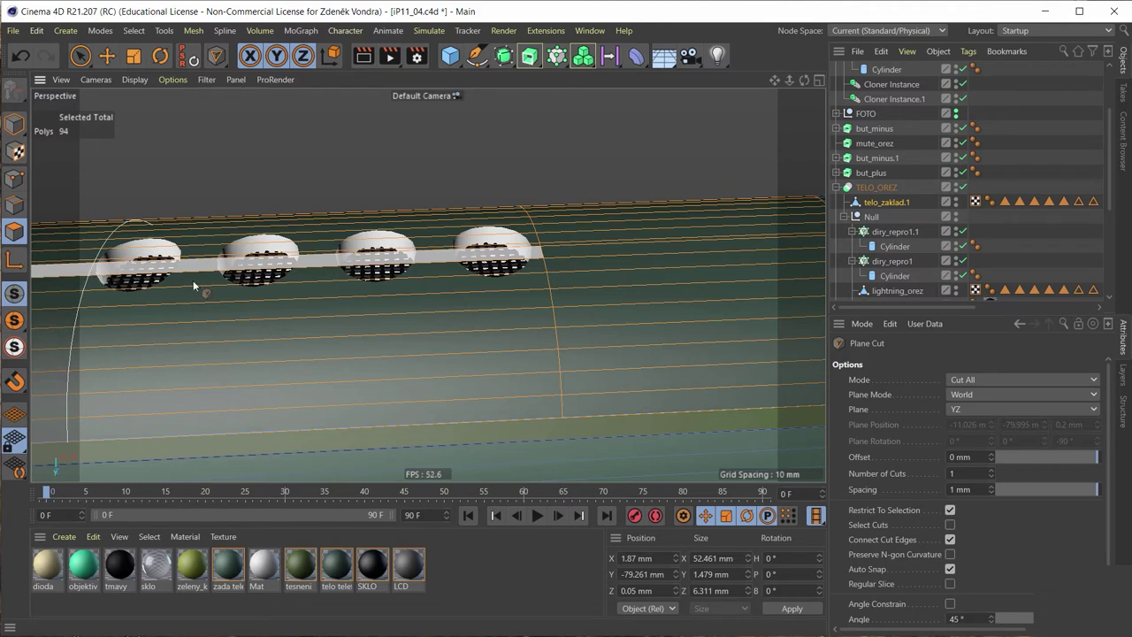
click(551, 310)
scroll(551, 310, down, 3)
scroll(300, 319, up, 3)
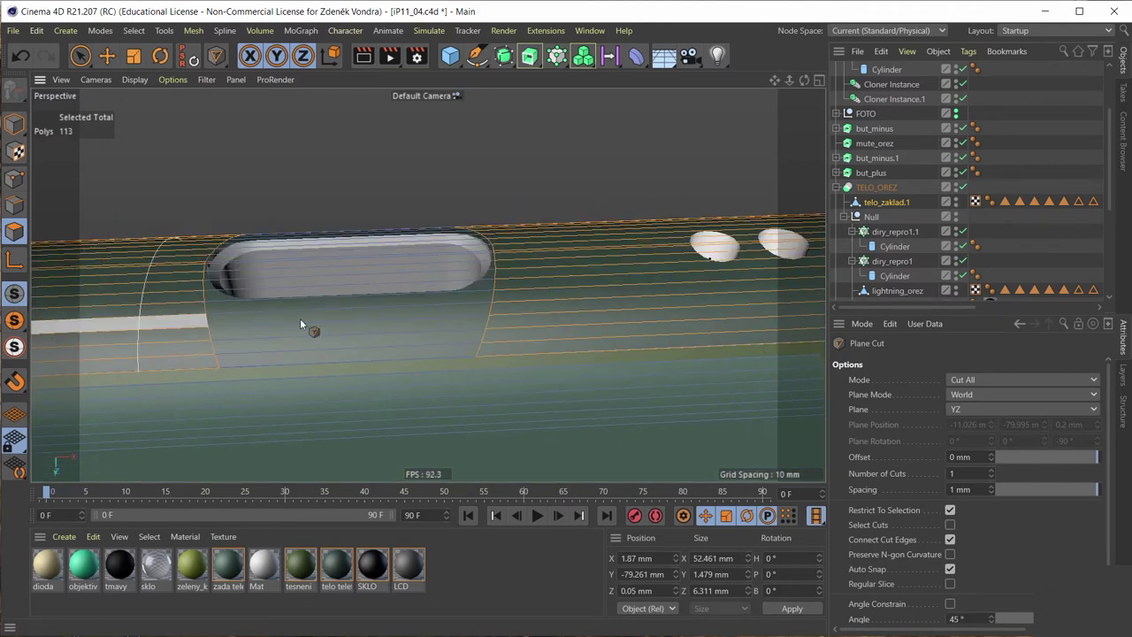
Step: Add two more plane cuts flanking the row of speaker holes
mouse_move(637, 310)
alt+mouse_down()
mouse_move(177, 293)
mouse_move(179, 246)
mouse_move(189, 276)
mouse_move(213, 235)
mouse_move(226, 235)
mouse_move(425, 286)
mouse_move(115, 287)
alt+mouse_up()
scroll(179, 246, up, 3)
click(231, 241)
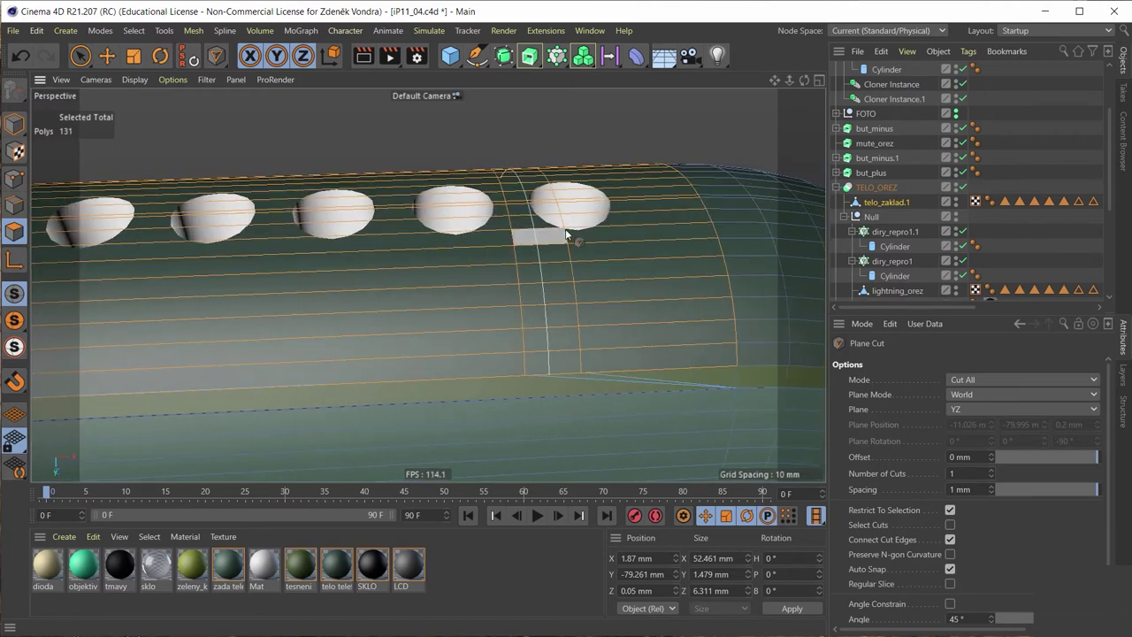
click(625, 233)
mouse_move(403, 291)
alt+mouse_down()
mouse_move(676, 274)
mouse_move(359, 335)
mouse_move(806, 310)
mouse_move(672, 313)
alt+mouse_up()
mouse_move(617, 339)
alt+mouse_down()
mouse_move(440, 380)
mouse_move(626, 376)
mouse_move(623, 469)
alt+mouse_up()
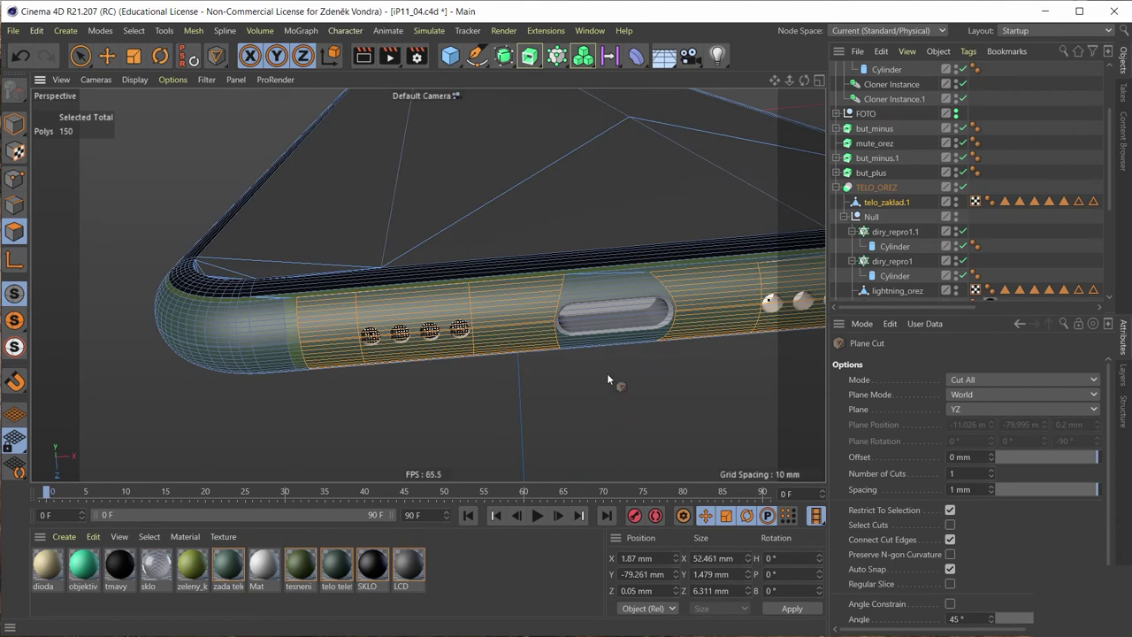
alt+drag(606, 378, 411, 374)
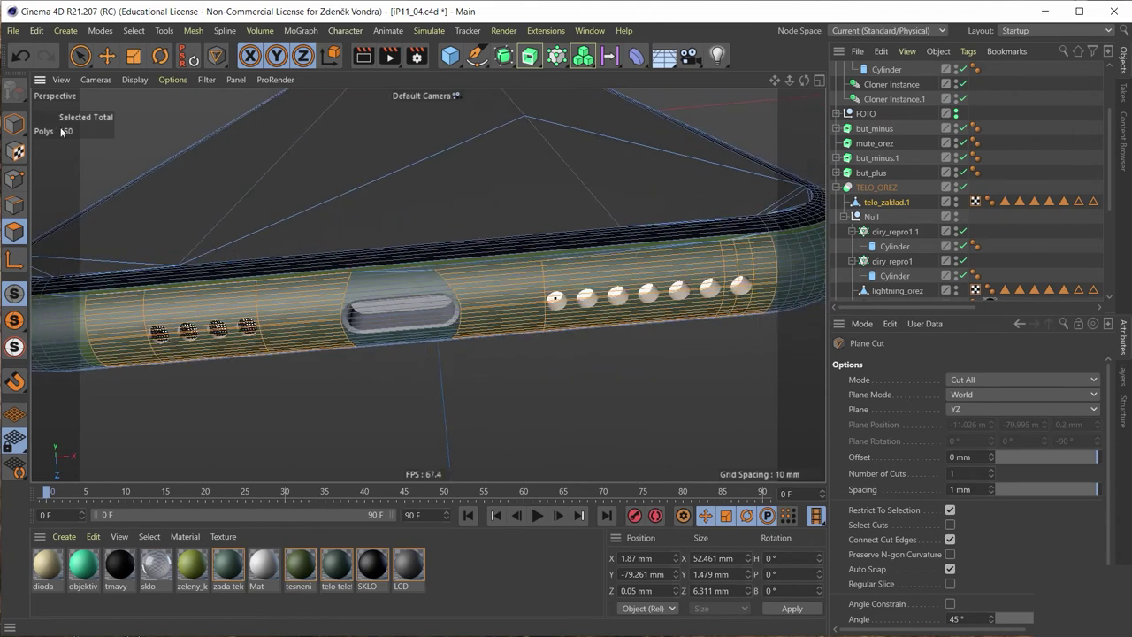
scroll(893, 128, up, 3)
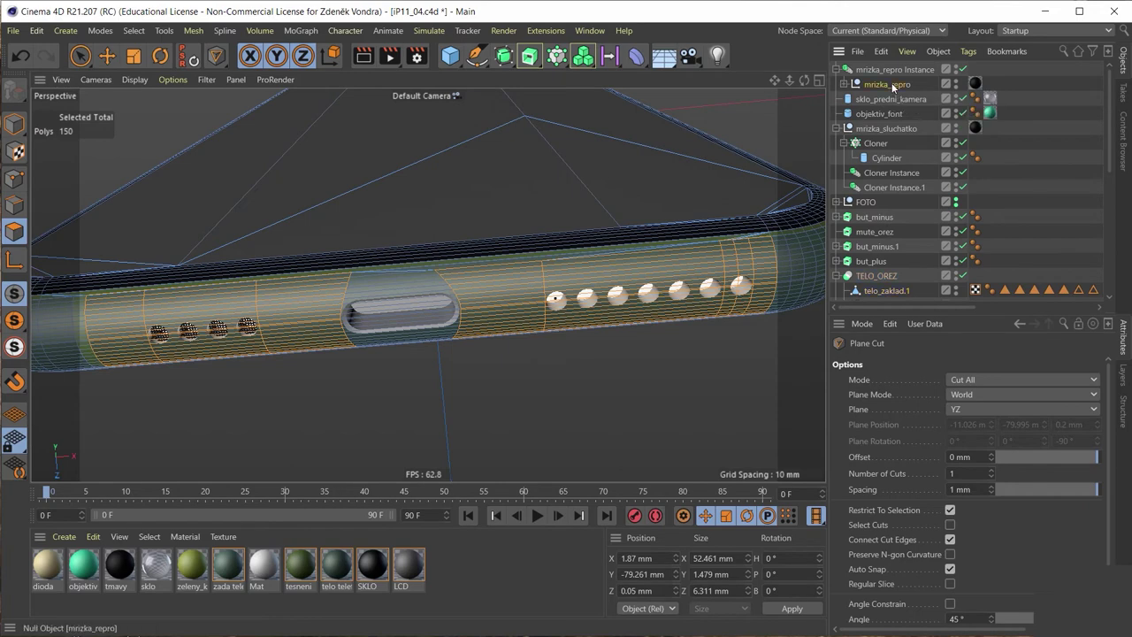
Step: Move mrizka_repro above its instance in the hierarchy and switch to Model mode with the Move tool
click(894, 86)
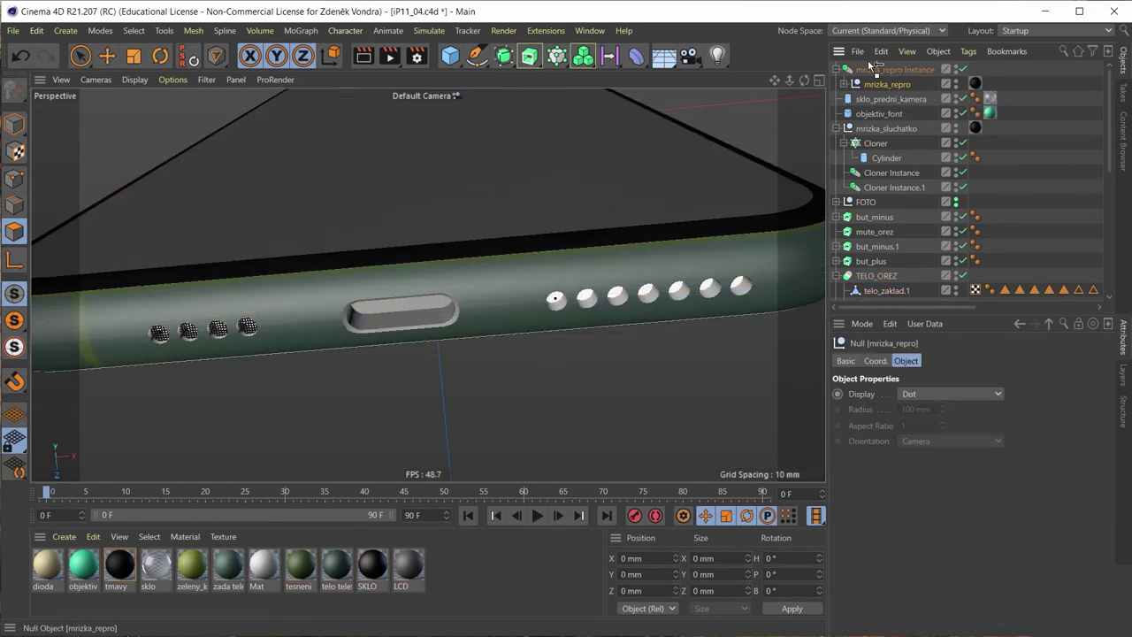
mouse_move(891, 82)
mouse_down()
mouse_move(868, 63)
mouse_move(885, 71)
mouse_up()
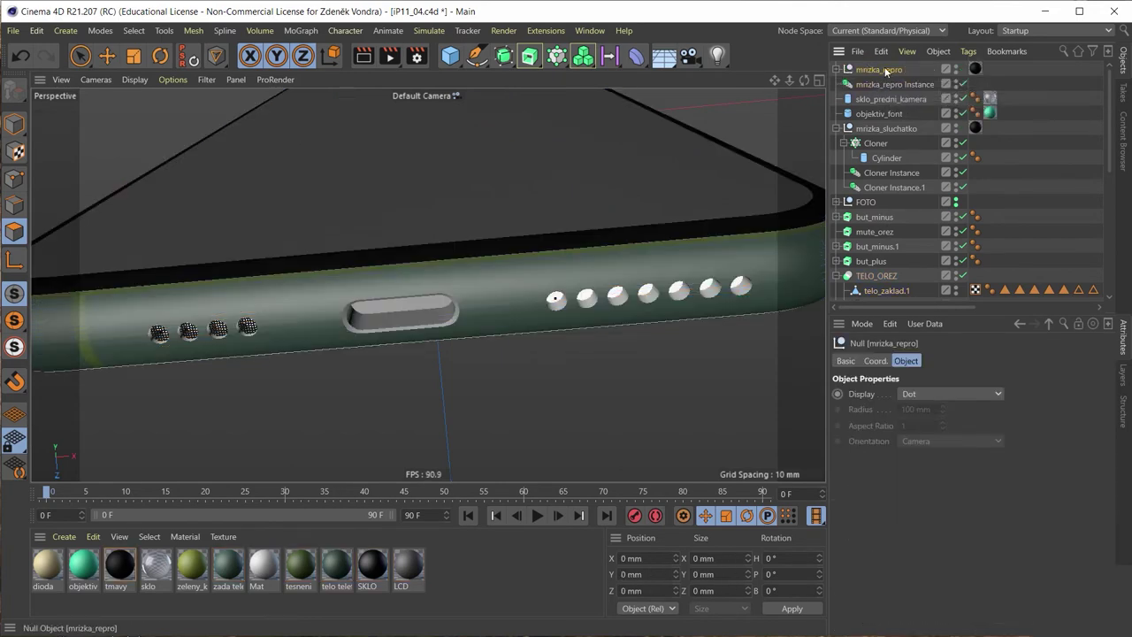
click(14, 126)
scroll(280, 251, down, 5)
scroll(321, 284, down, 2)
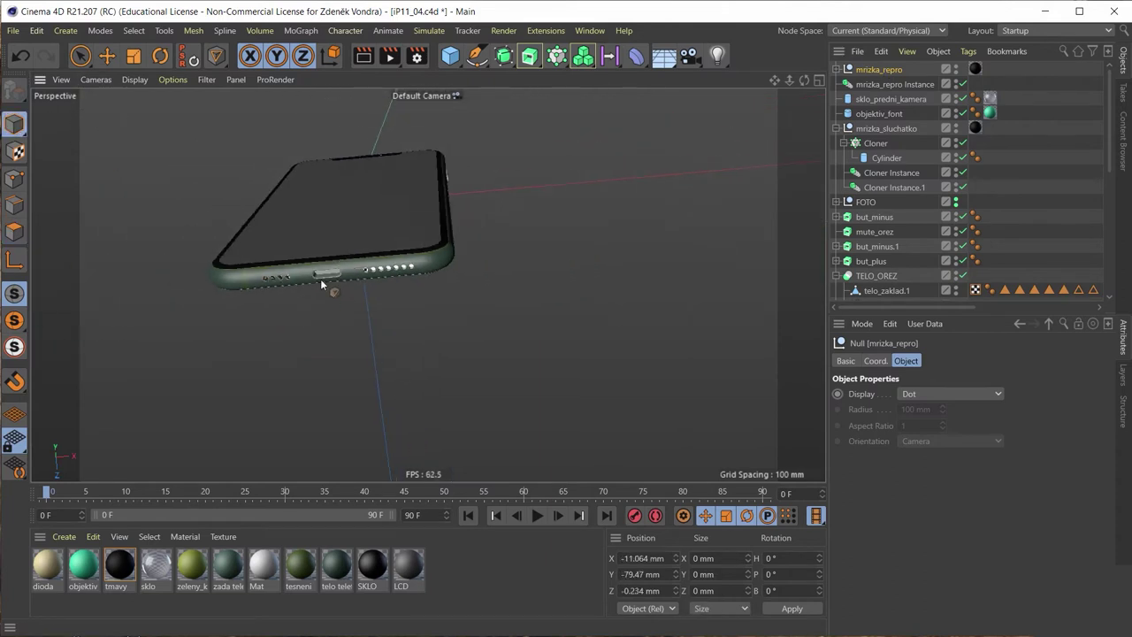
click(106, 56)
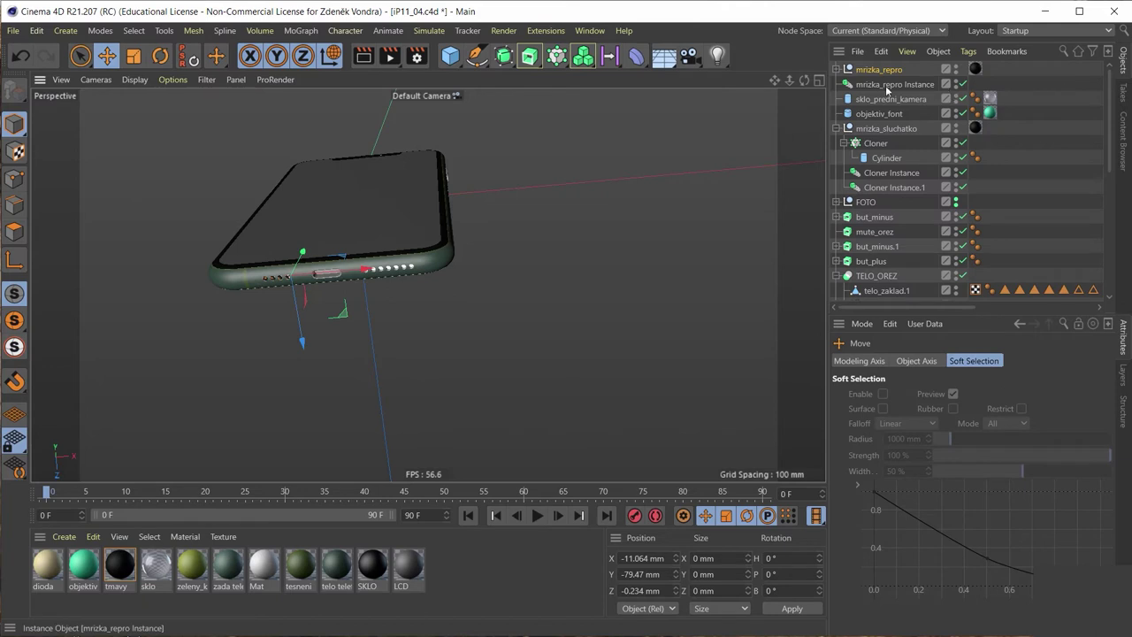
scroll(328, 225, up, 2)
scroll(327, 225, up, 2)
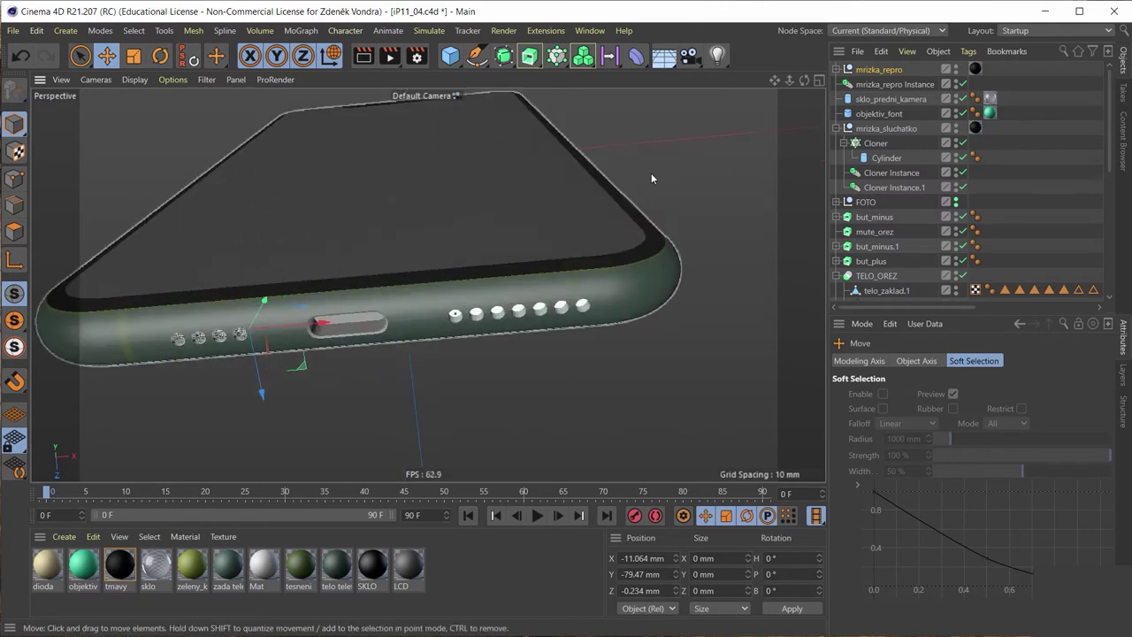
Step: Slide the mrizka_repro instance along X to 22.379 mm into the right speaker holes, viewed in four viewports
click(875, 85)
drag(303, 322, 594, 327)
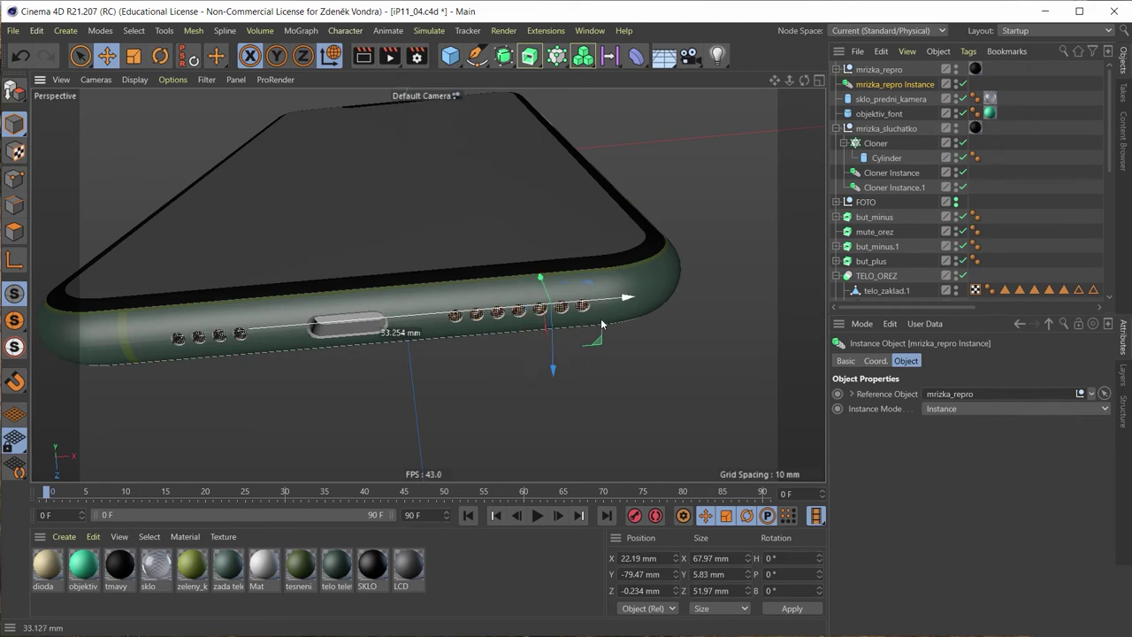
scroll(416, 340, up, 1)
scroll(478, 336, up, 1)
scroll(477, 336, up, 1)
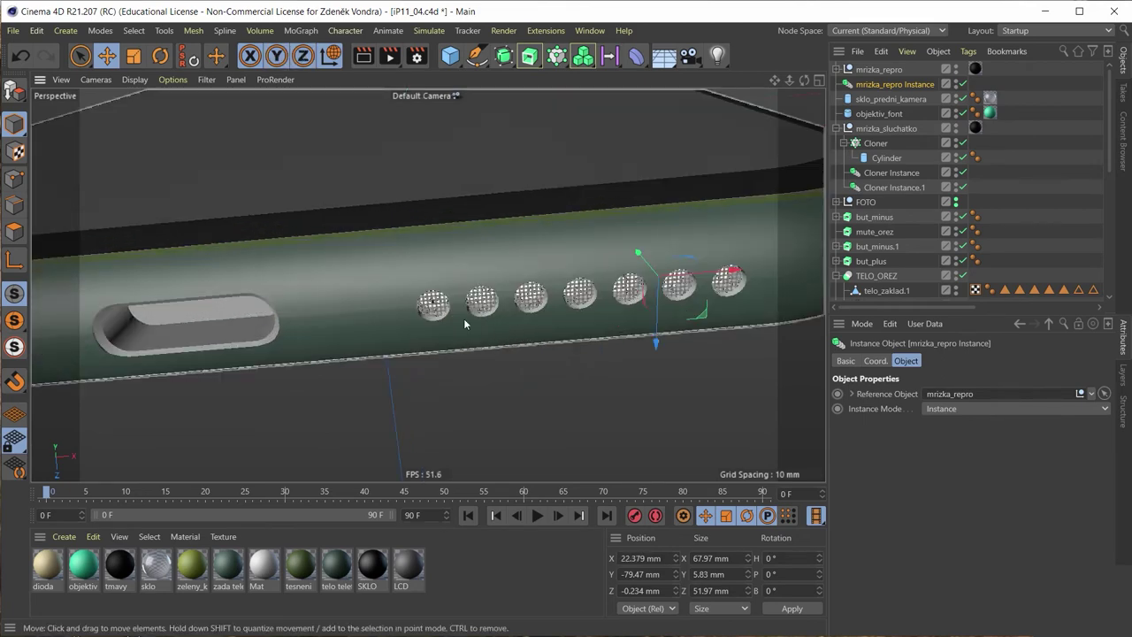
alt+drag(467, 324, 453, 349)
scroll(453, 349, up, 1)
scroll(589, 228, up, 1)
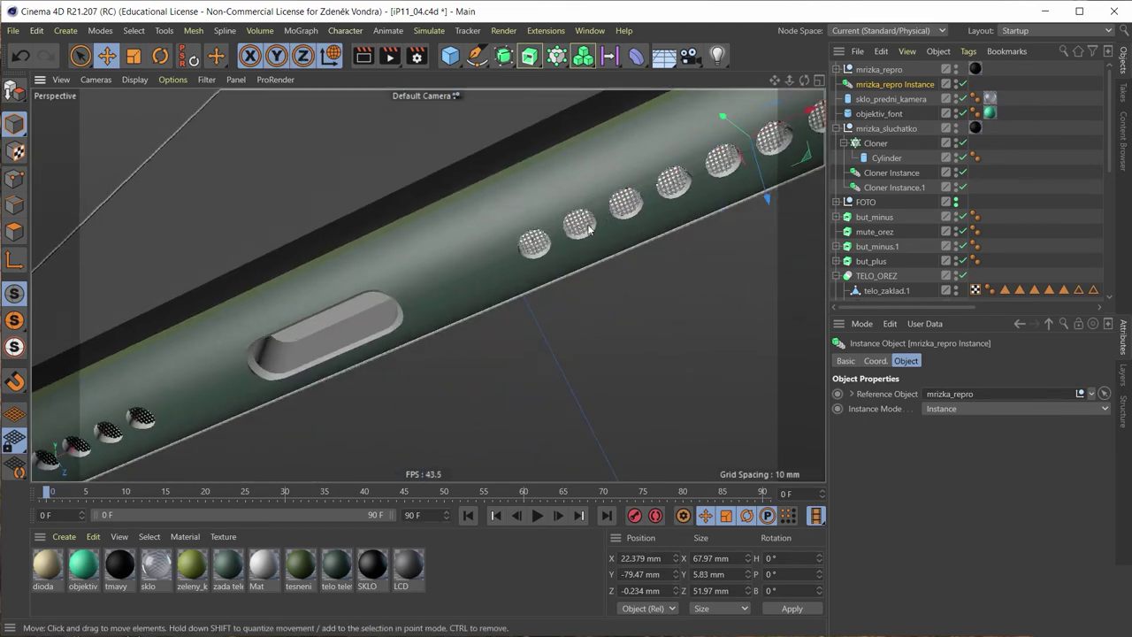
scroll(589, 229, down, 2)
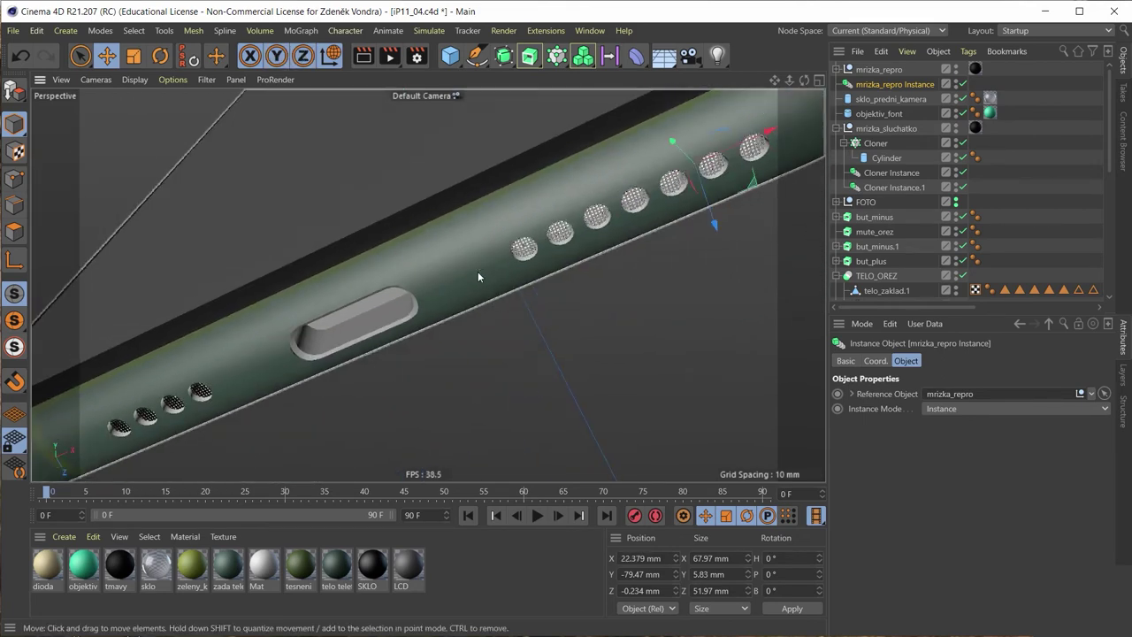
mouse_move(477, 272)
alt+mouse_down()
mouse_move(438, 281)
mouse_move(533, 315)
mouse_move(523, 323)
alt+mouse_up()
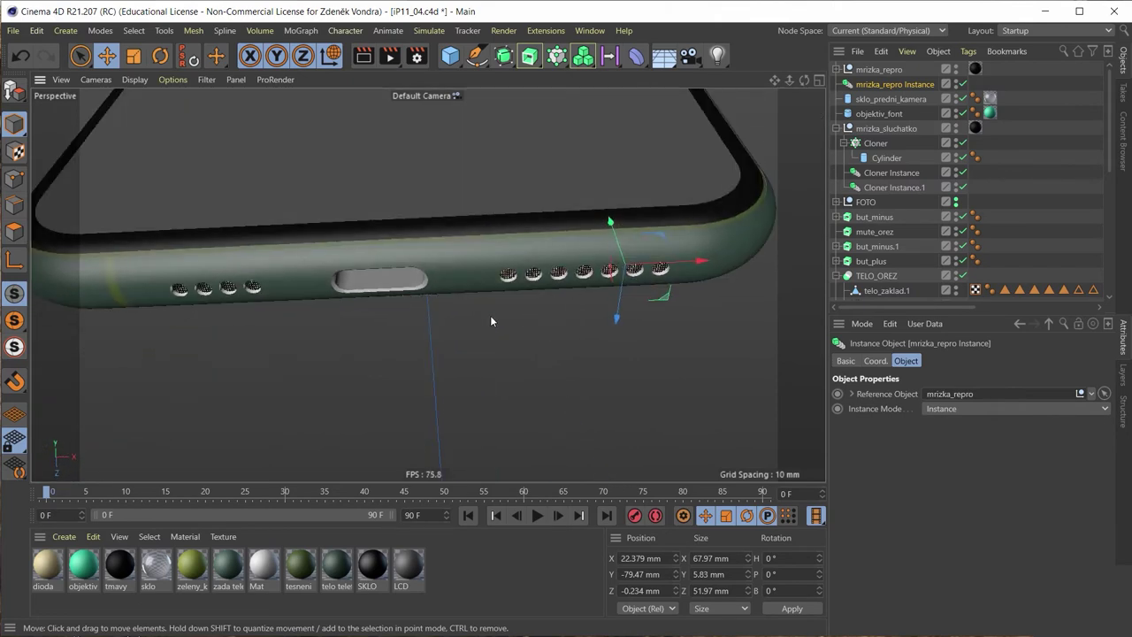
middle_click(380, 269)
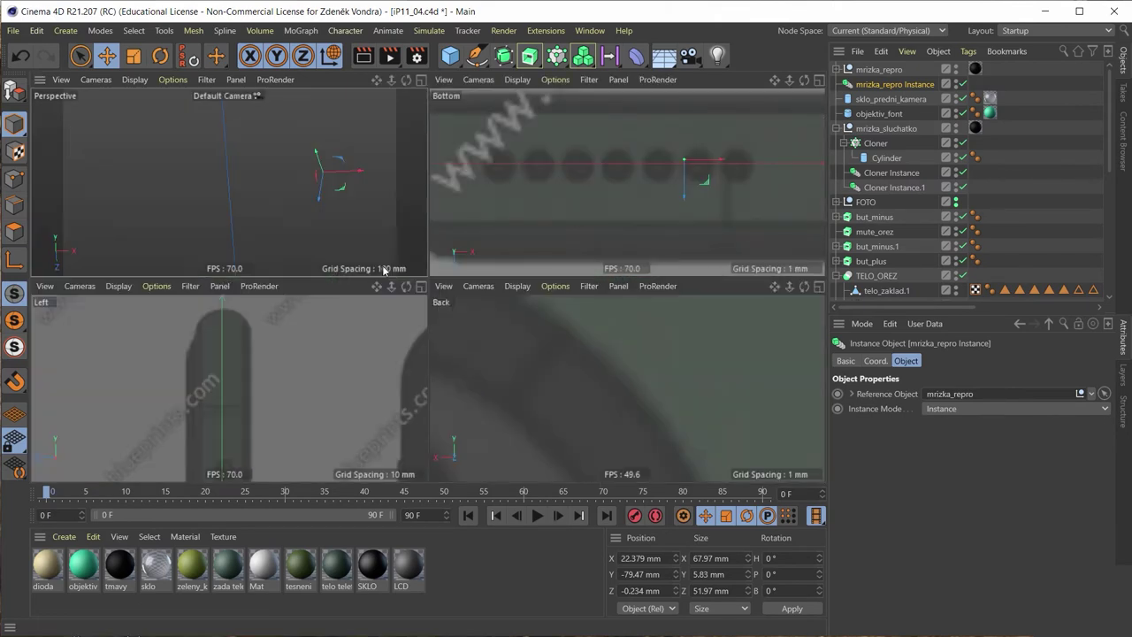
Step: Add a Cylinder with a 1 mm radius and 2 mm height
drag(450, 55, 746, 76)
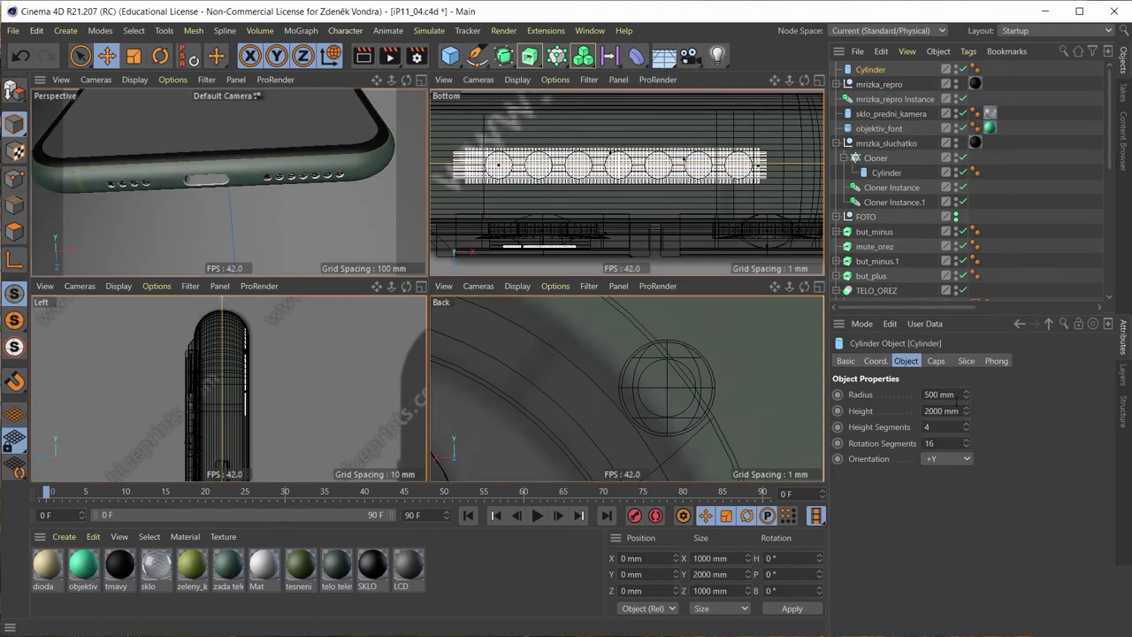
key(ctrl+a)
text(1)
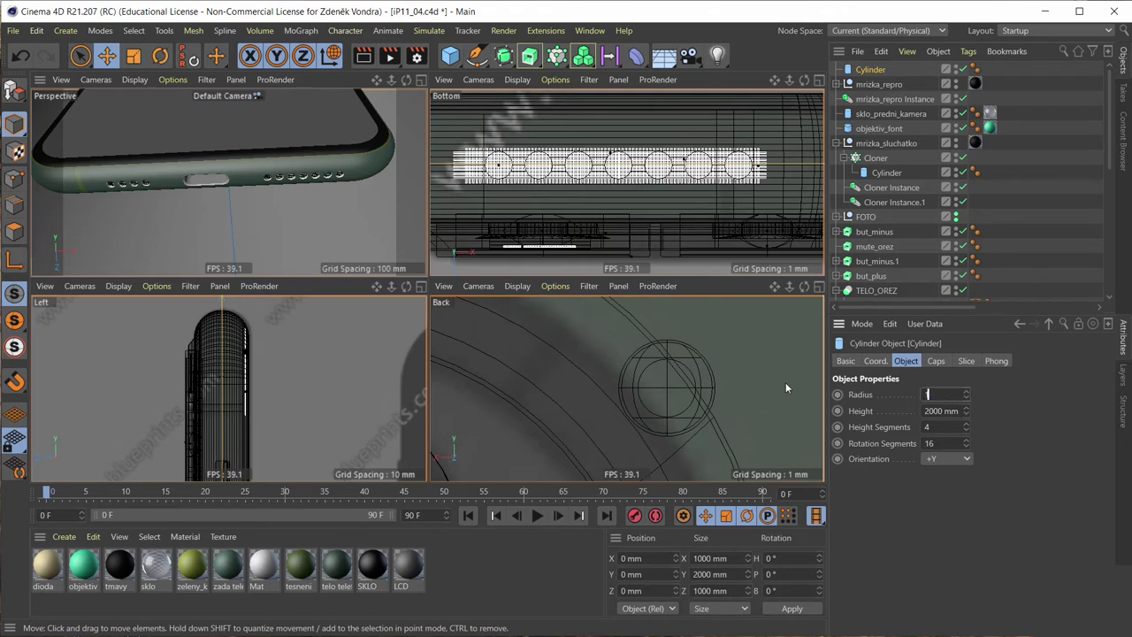
key(Tab)
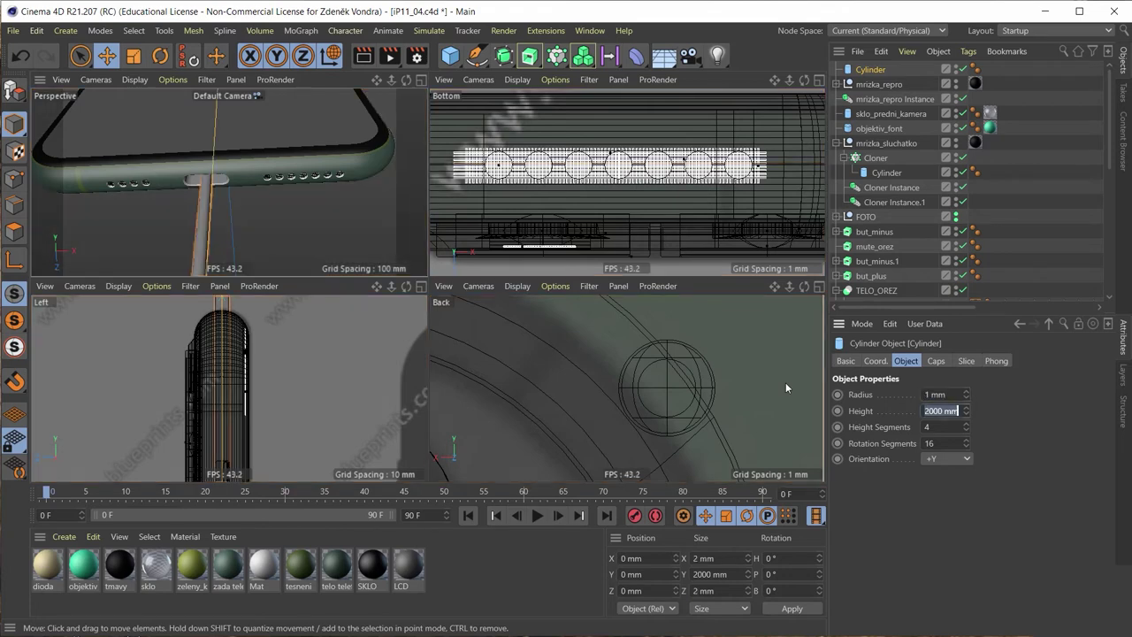
text(2)
key(Return)
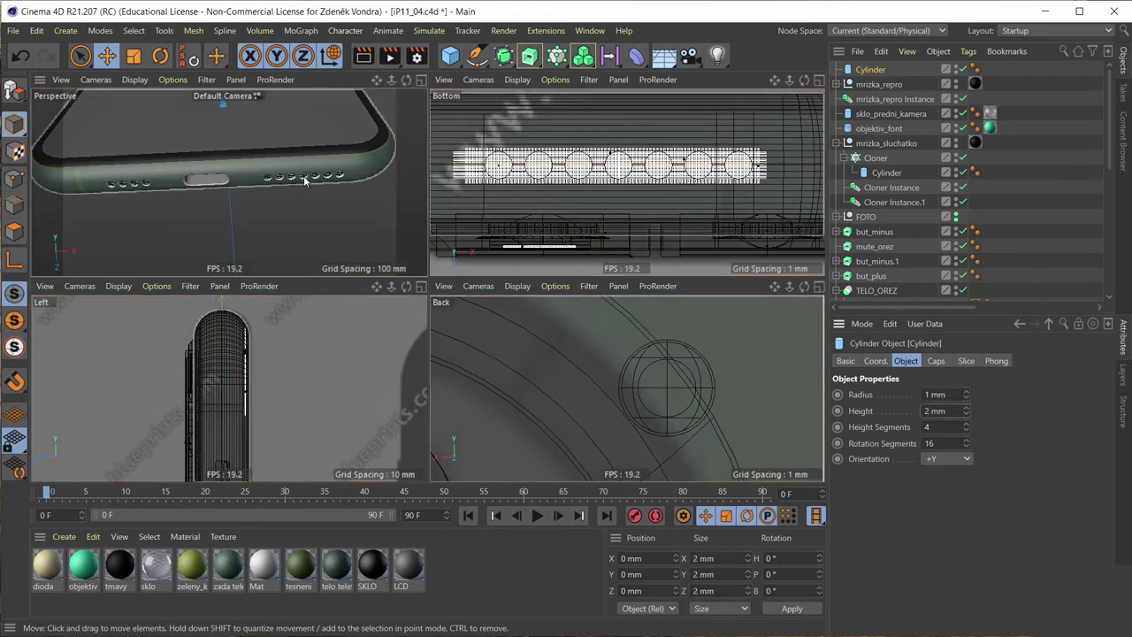
Step: Move the original mrizka_repro grille left along X to -13.151 mm, over the left hole row, in the Bottom view
scroll(569, 119, down, 3)
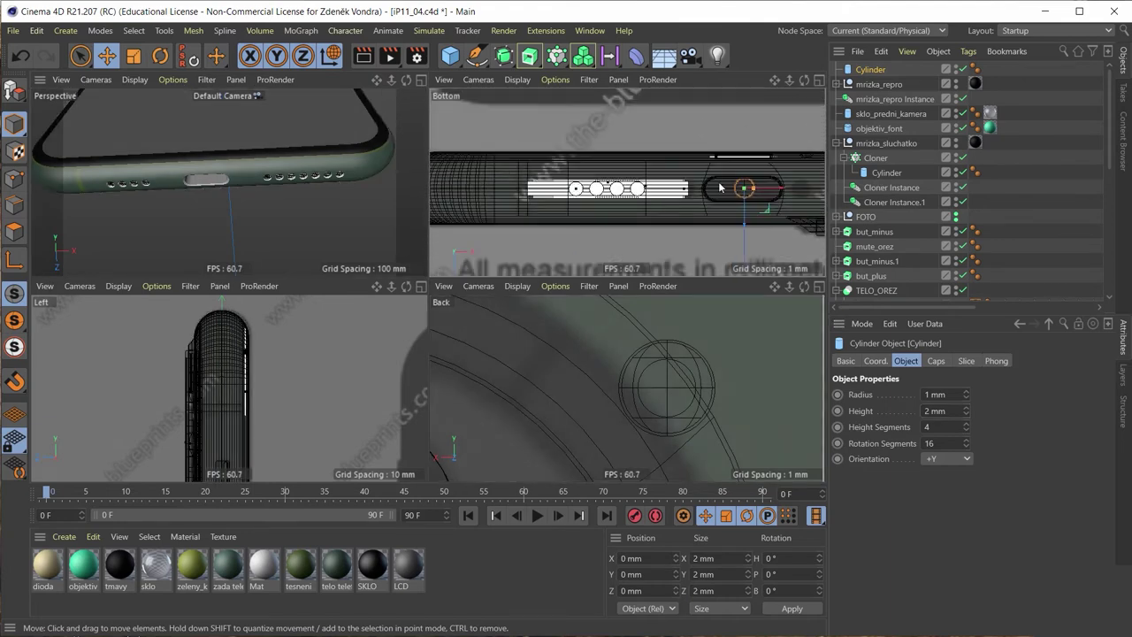
scroll(662, 203, up, 3)
scroll(662, 204, up, 3)
scroll(662, 203, down, 3)
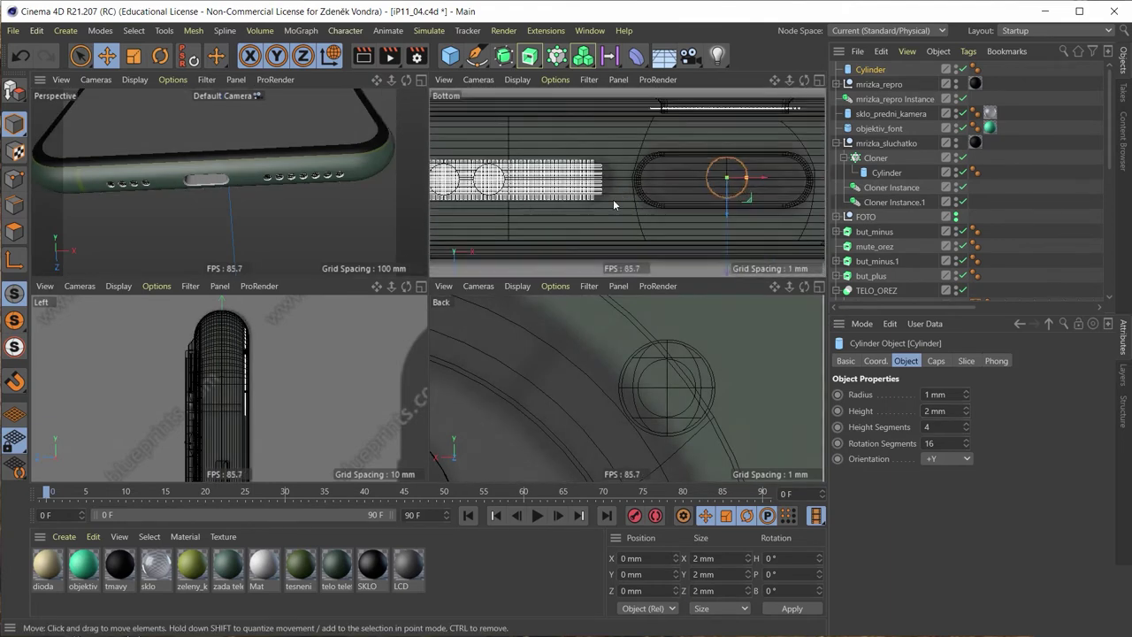
scroll(613, 199, down, 3)
scroll(610, 215, down, 2)
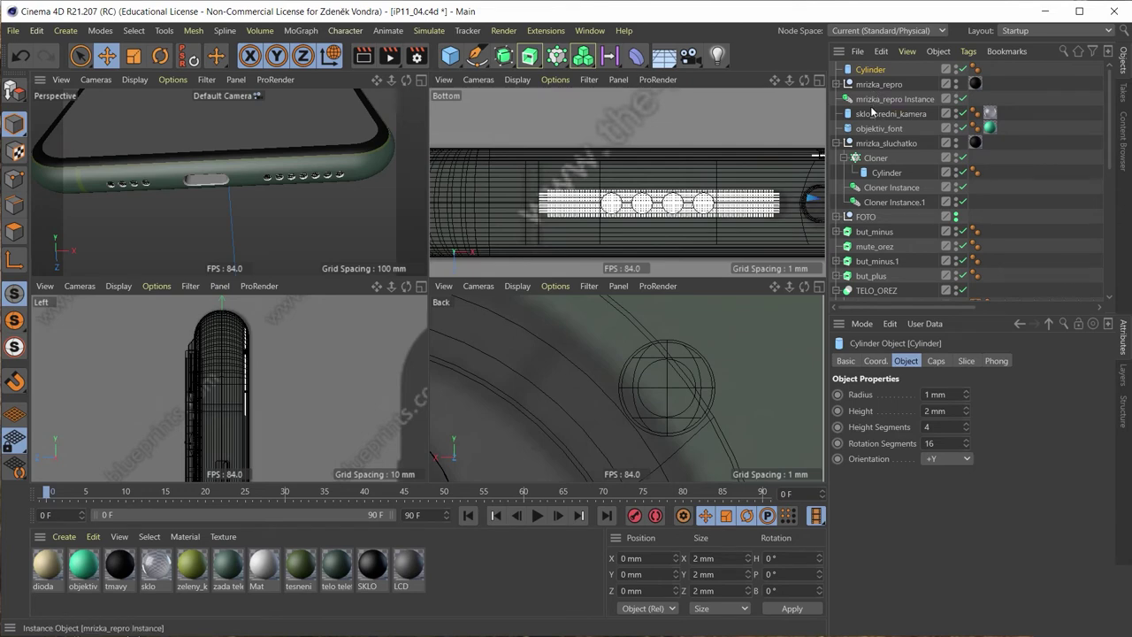
click(872, 112)
scroll(628, 195, down, 2)
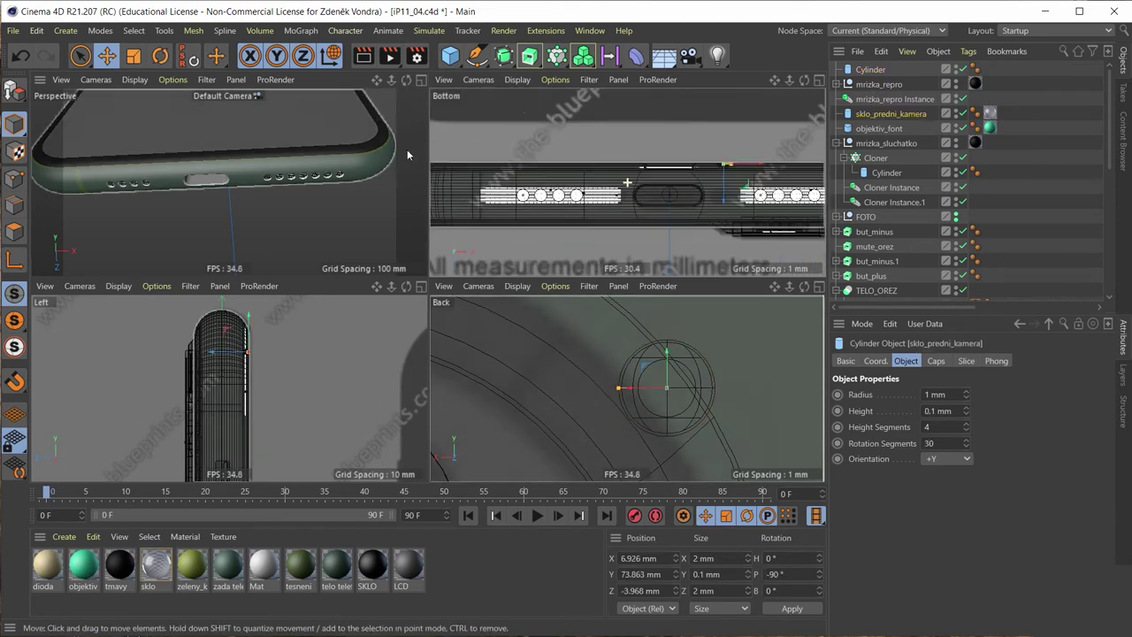
click(868, 103)
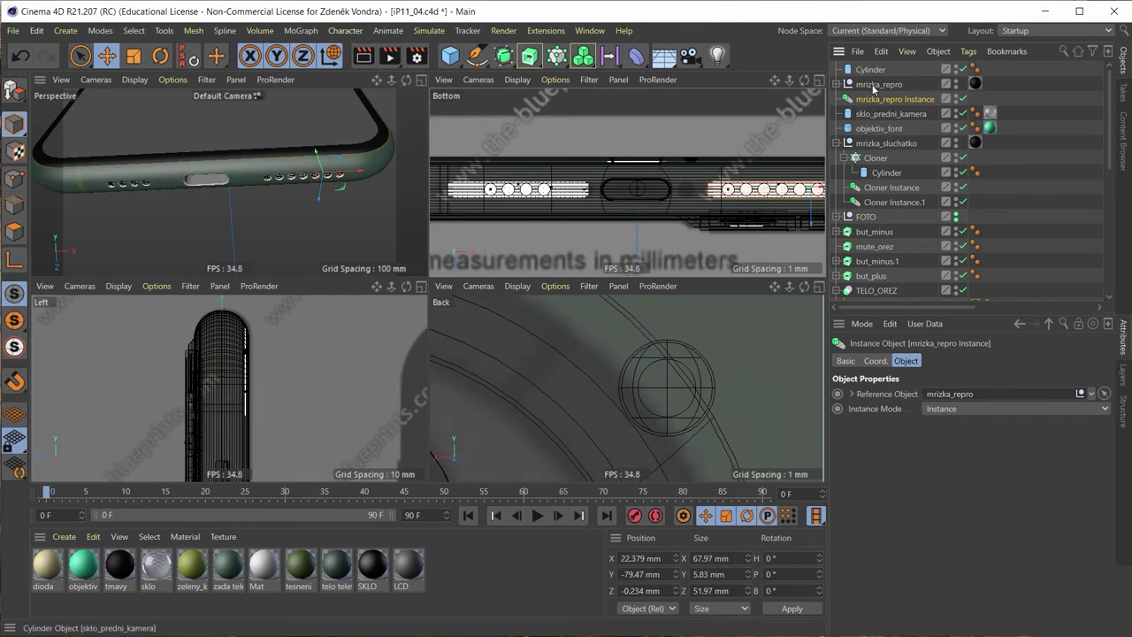
click(876, 84)
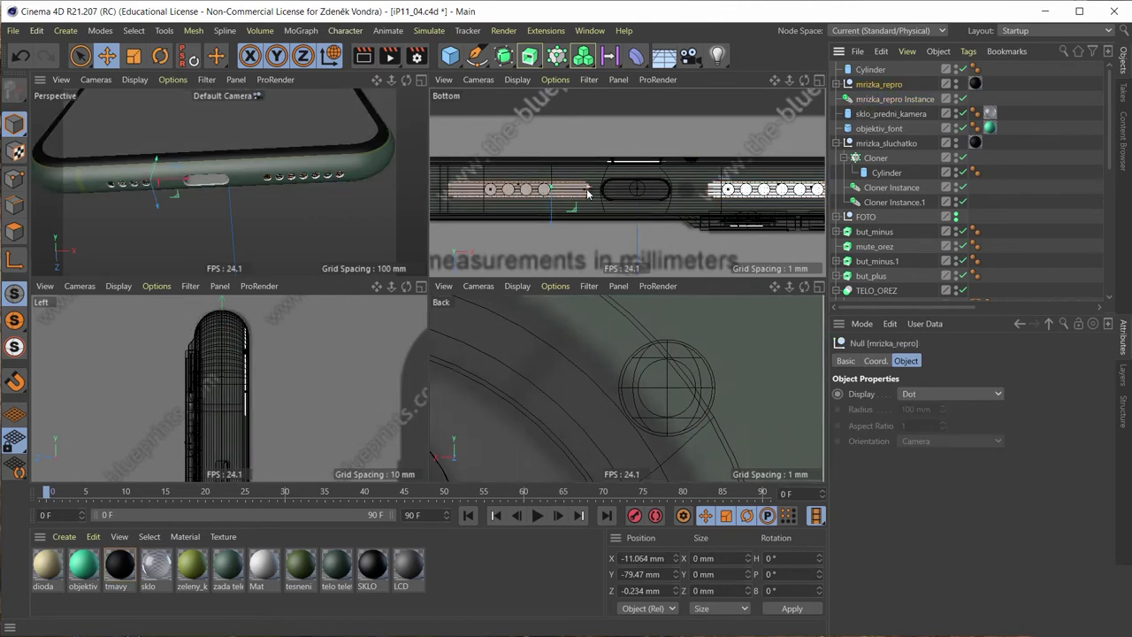
drag(587, 193, 566, 193)
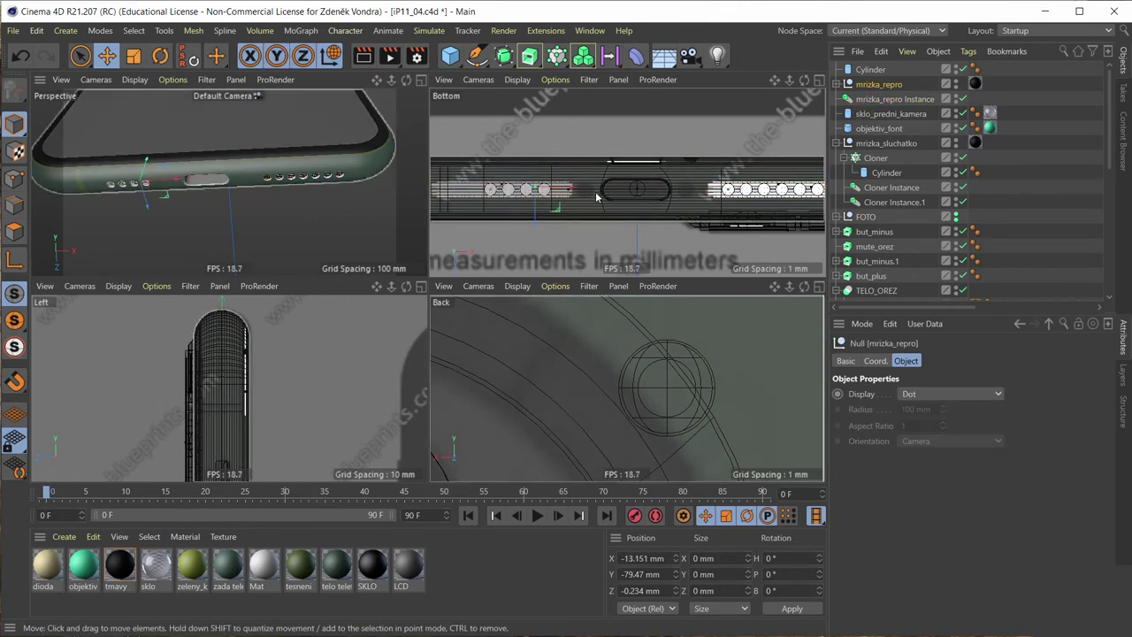
scroll(620, 201, up, 1)
scroll(460, 181, up, 2)
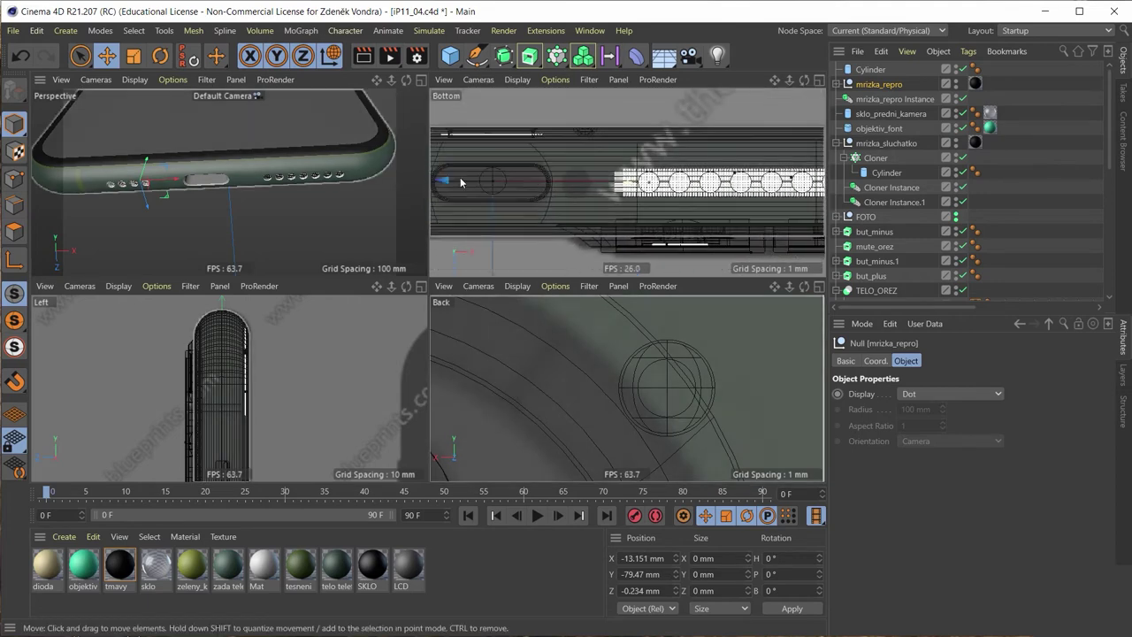
middle_click(531, 160)
Step: Move the small cylinder to the left of the port oval in the Bottom view
alt+middle_drag(653, 226, 795, 227)
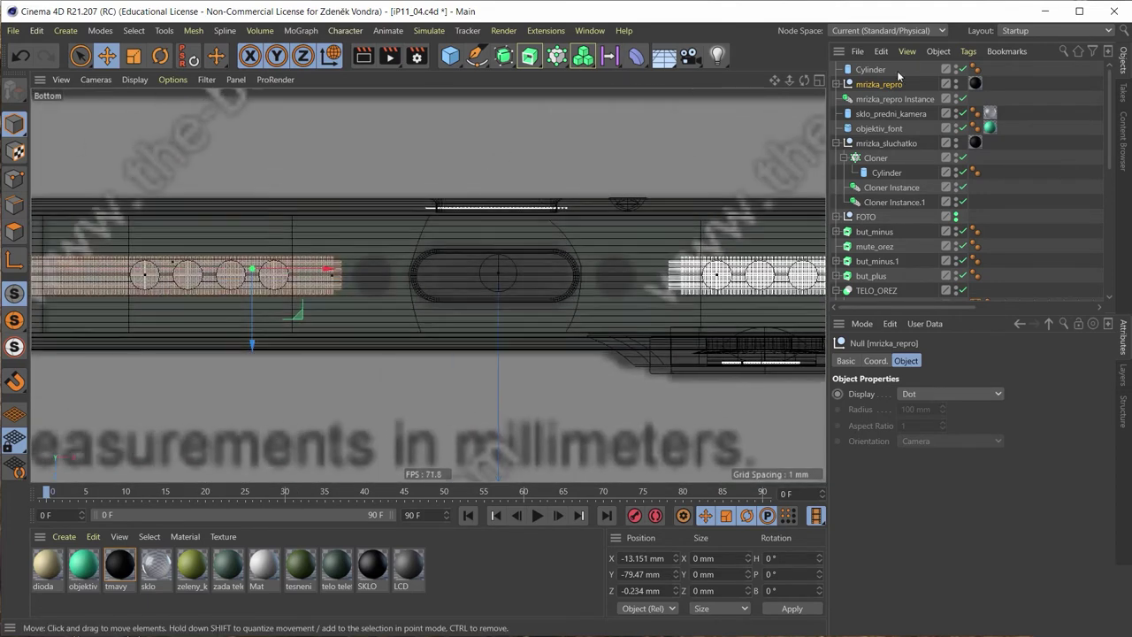
click(862, 69)
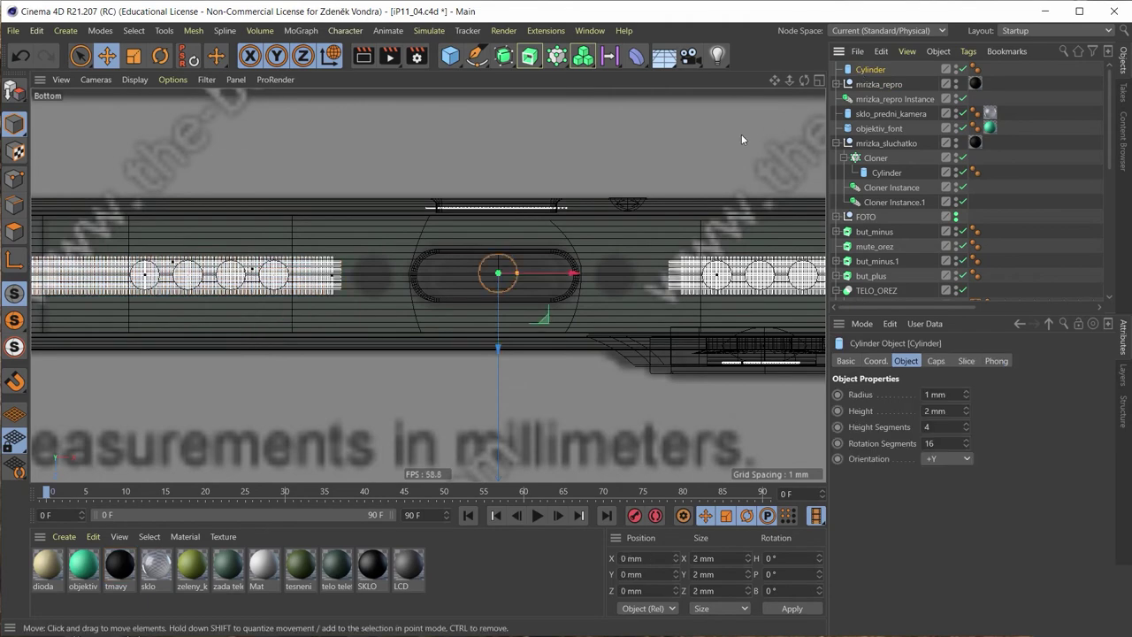
scroll(483, 289, up, 1)
scroll(503, 311, up, 1)
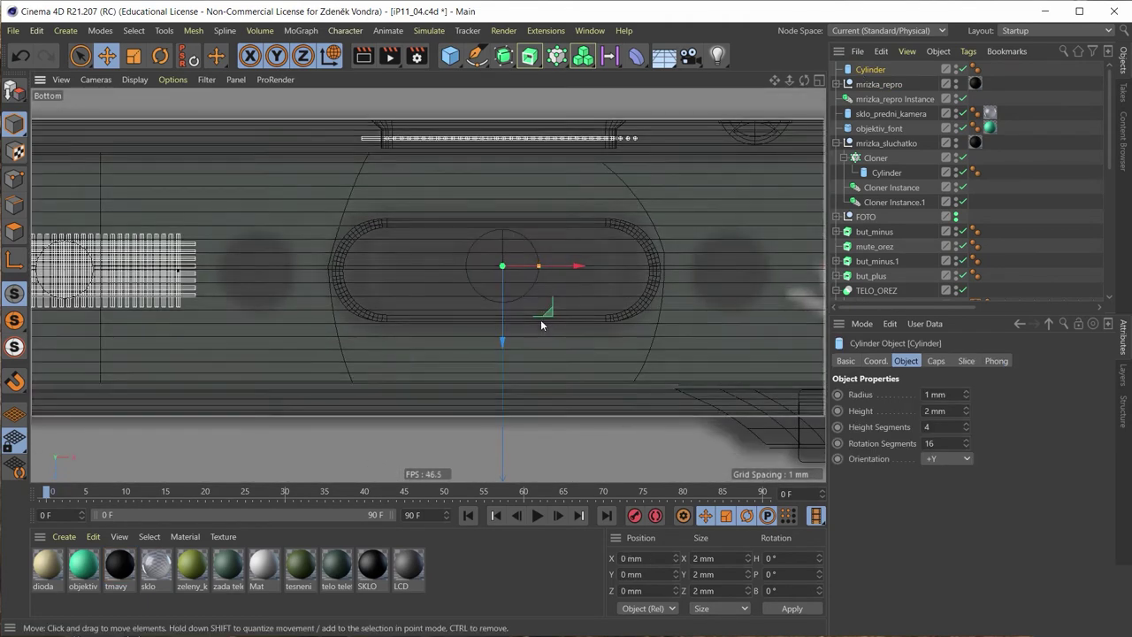
mouse_move(549, 313)
mouse_down()
mouse_move(302, 331)
mouse_move(301, 318)
mouse_up()
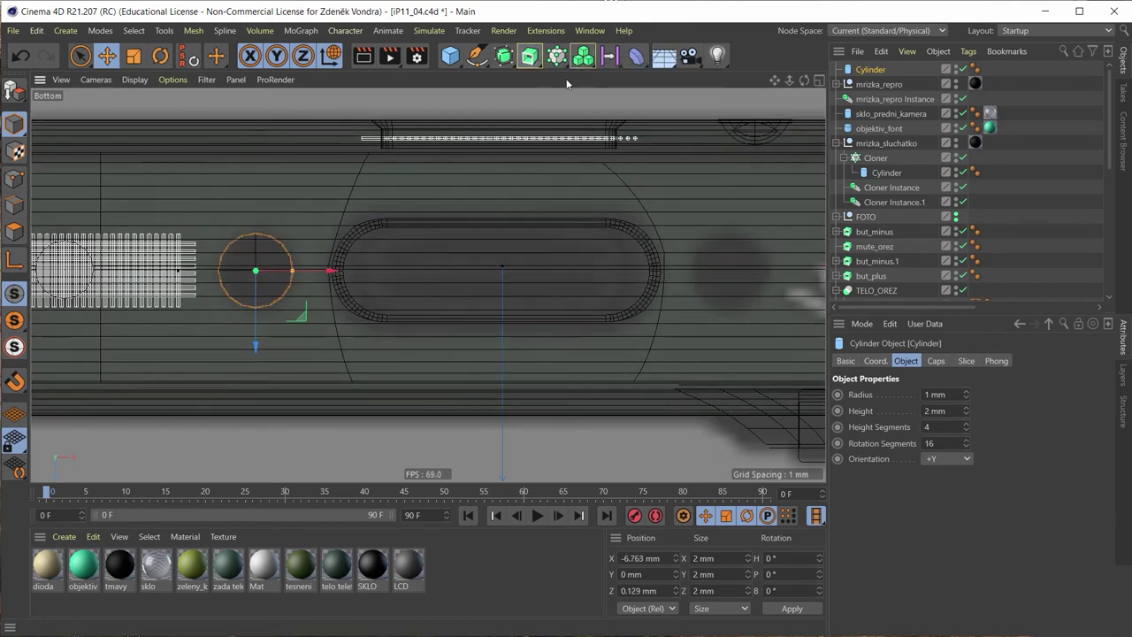
Step: Create an Instance of the cylinder right of the port and parent both under the Null in TELO_OREZ
click(504, 55)
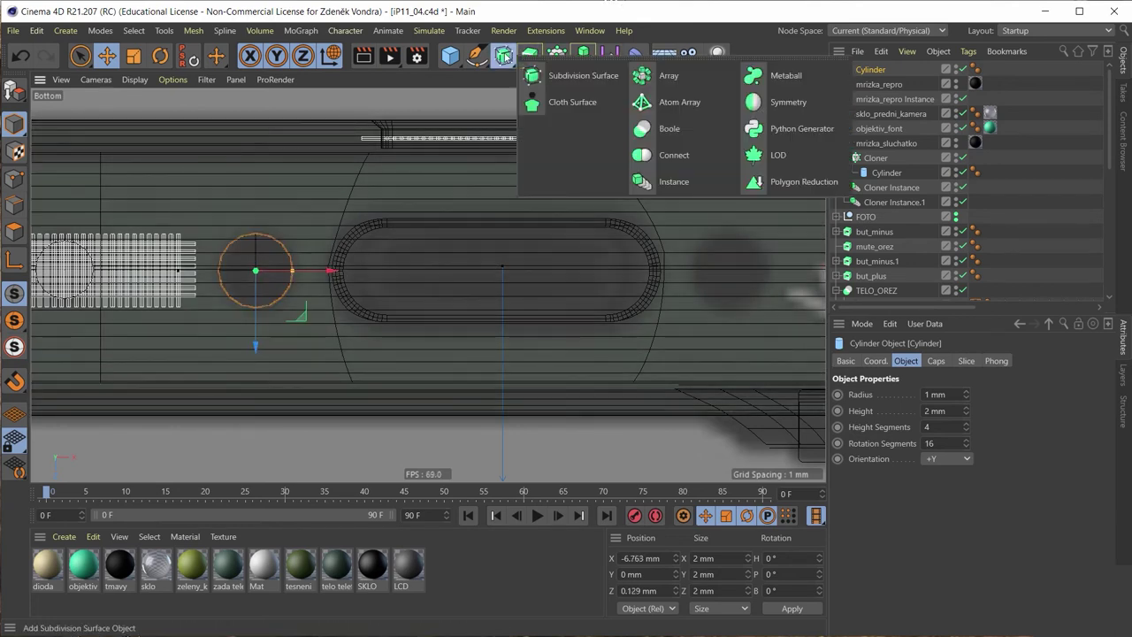
click(670, 181)
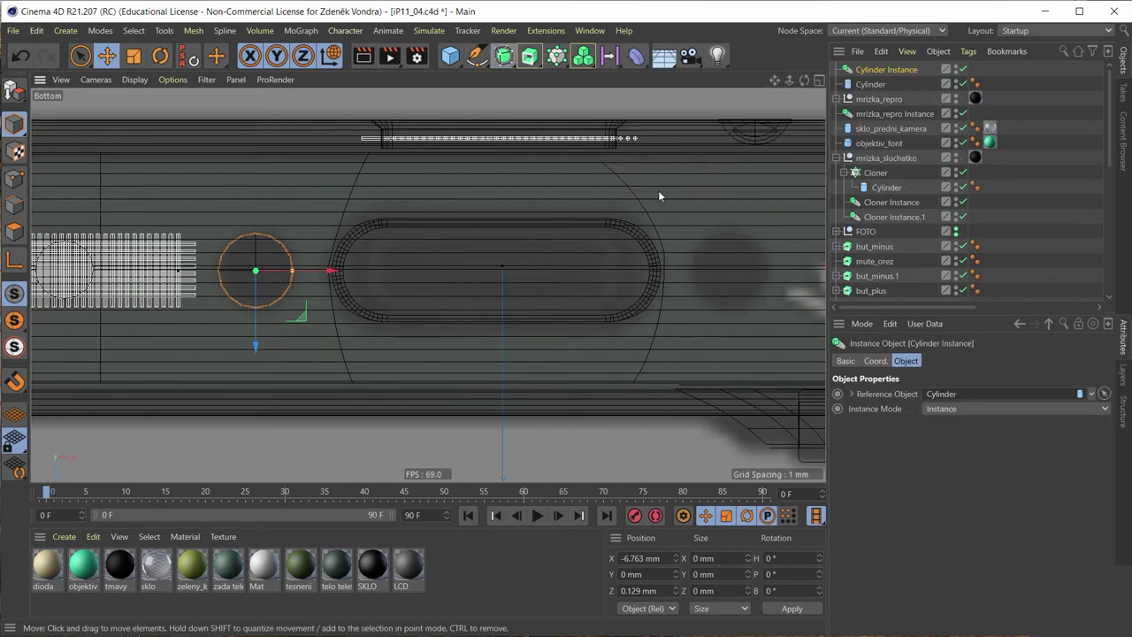
drag(358, 286, 779, 343)
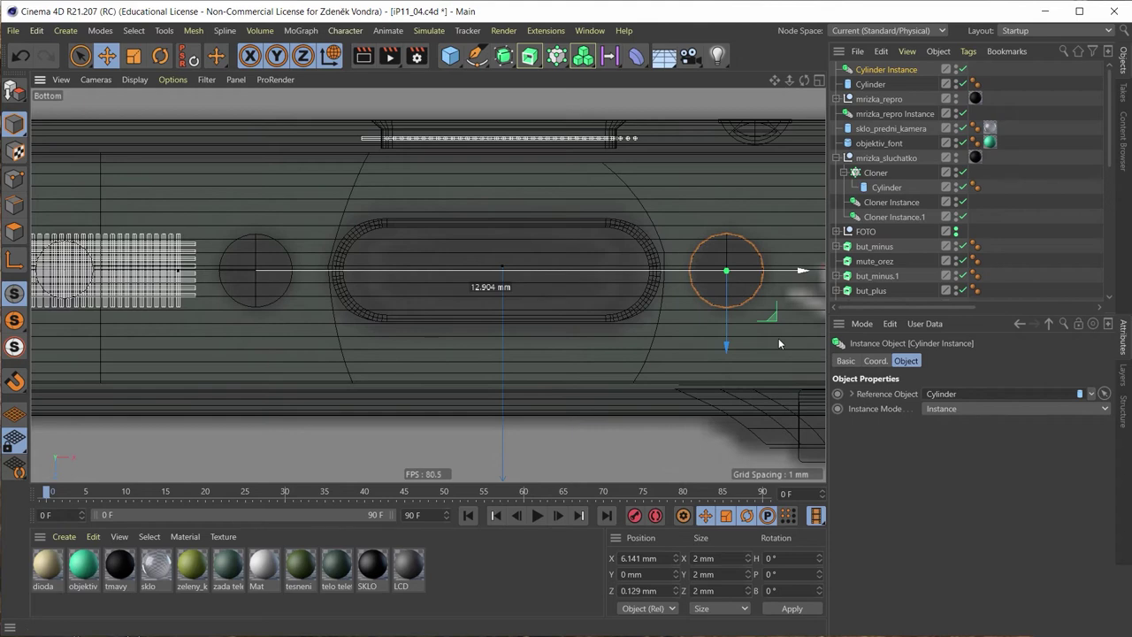
click(871, 84)
ctrl+click(876, 71)
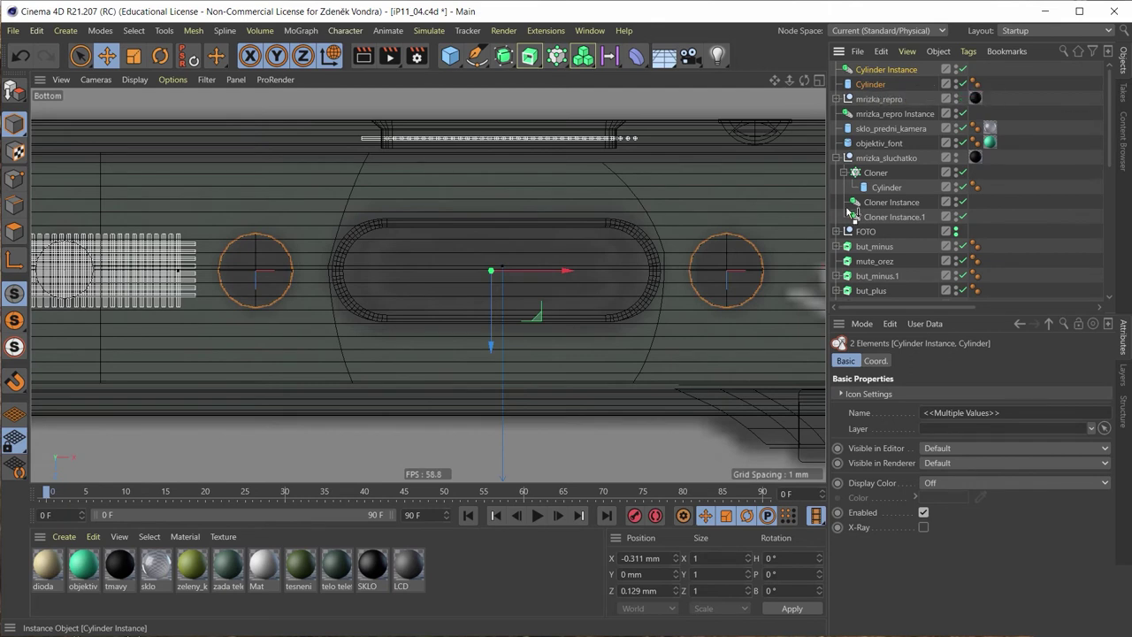
scroll(851, 292, down, 4)
scroll(856, 287, down, 3)
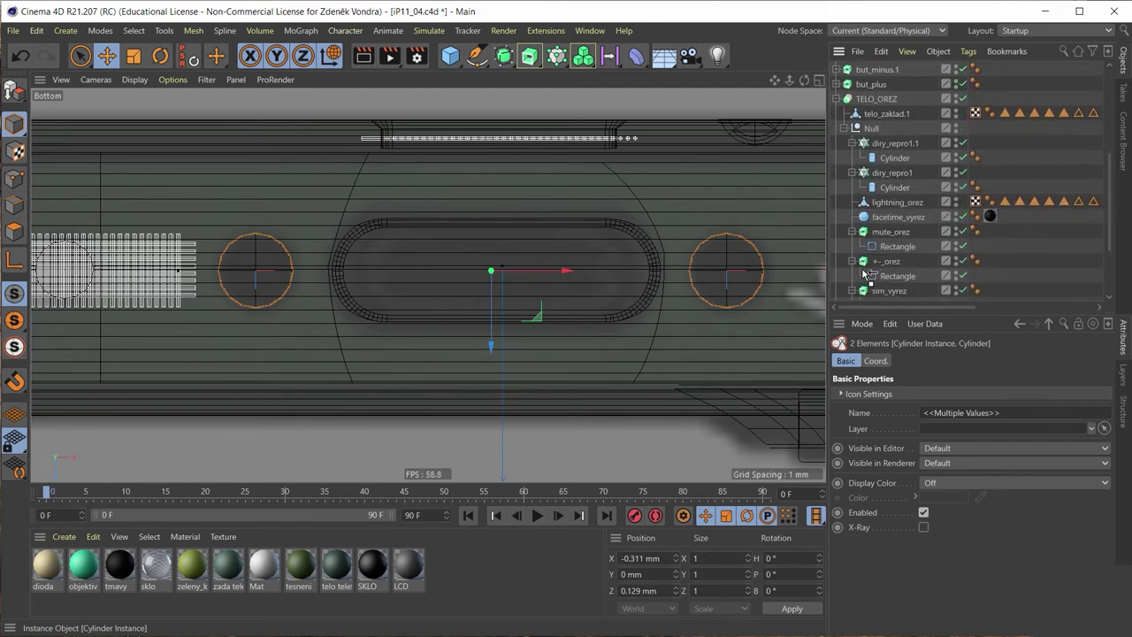
drag(865, 274, 870, 131)
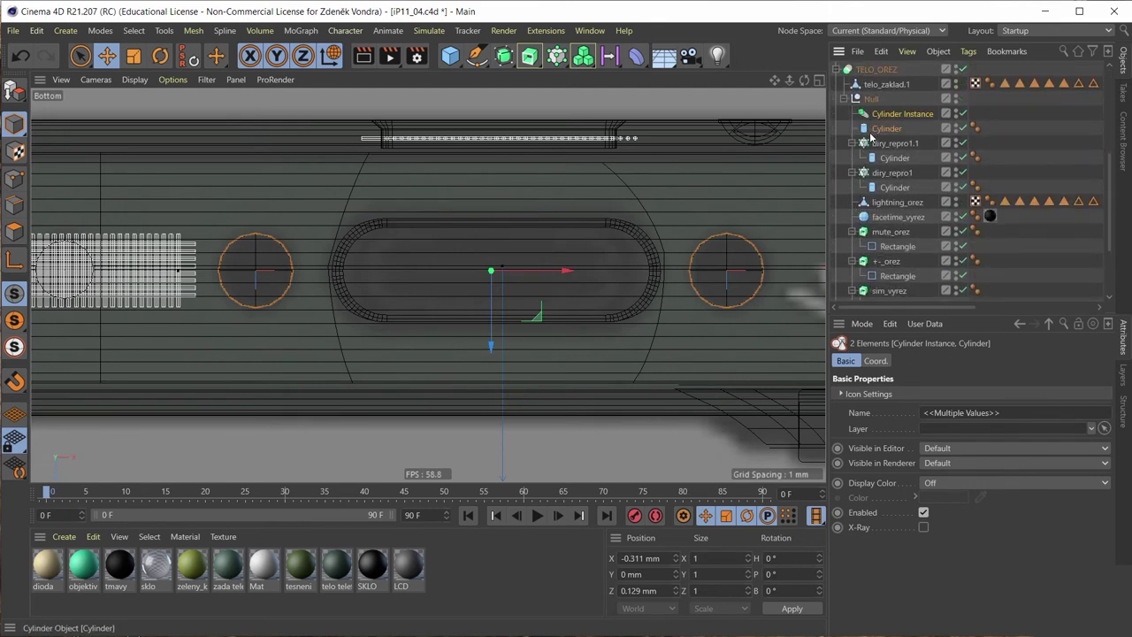
Step: Position both cylinders down onto the phone's bottom edge in the perspective view
middle_click(502, 226)
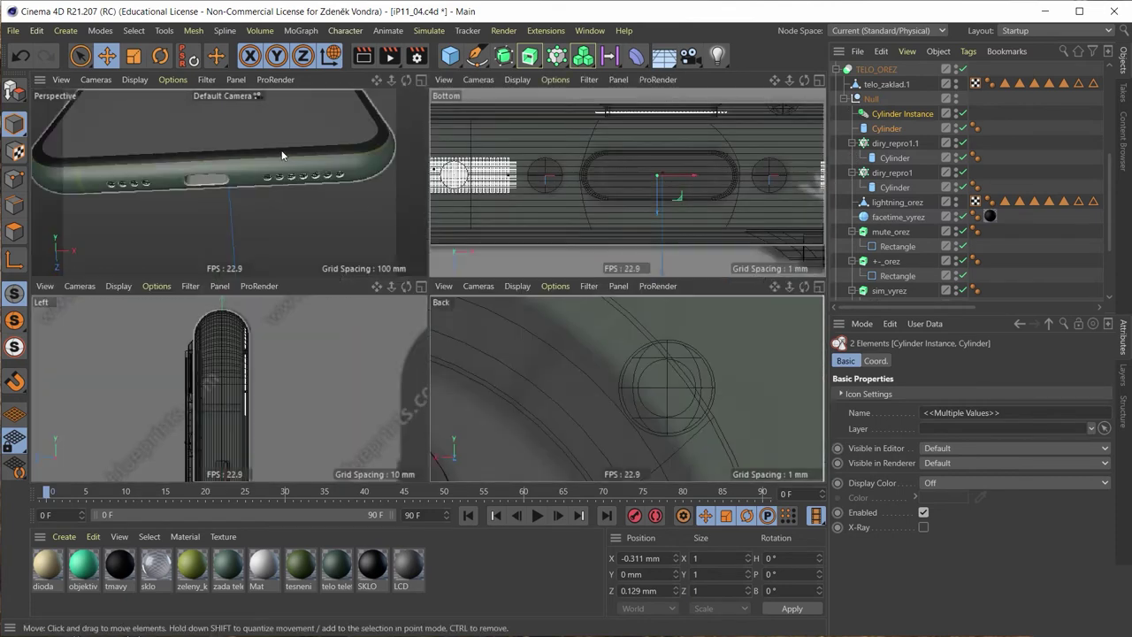
middle_click(360, 212)
scroll(389, 265, down, 4)
scroll(399, 300, down, 3)
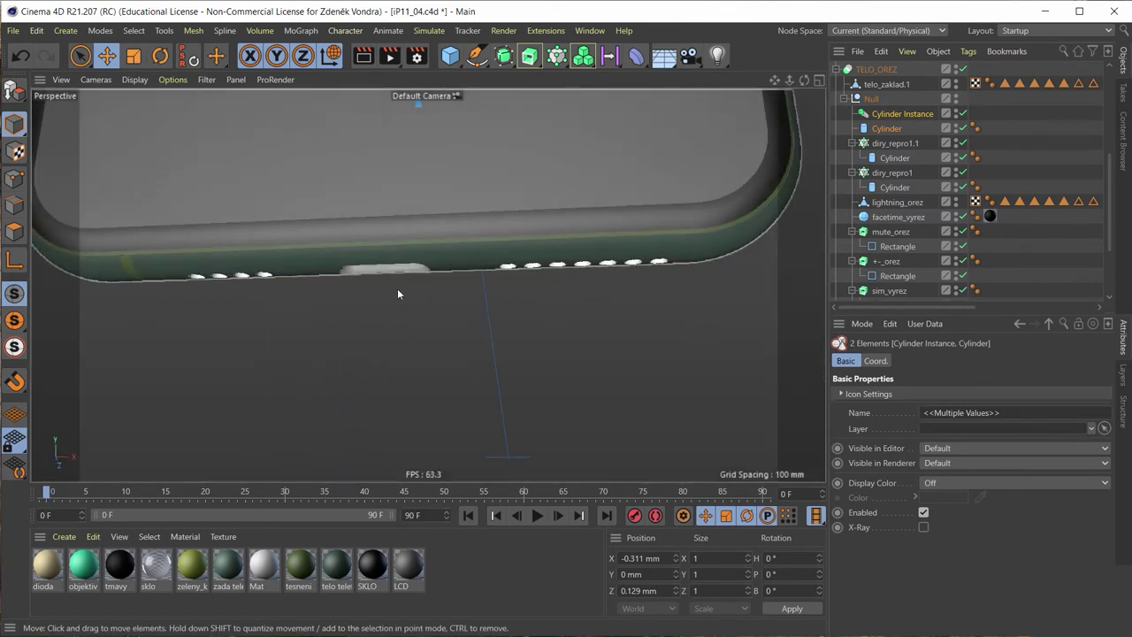
scroll(407, 265, down, 4)
scroll(416, 222, down, 2)
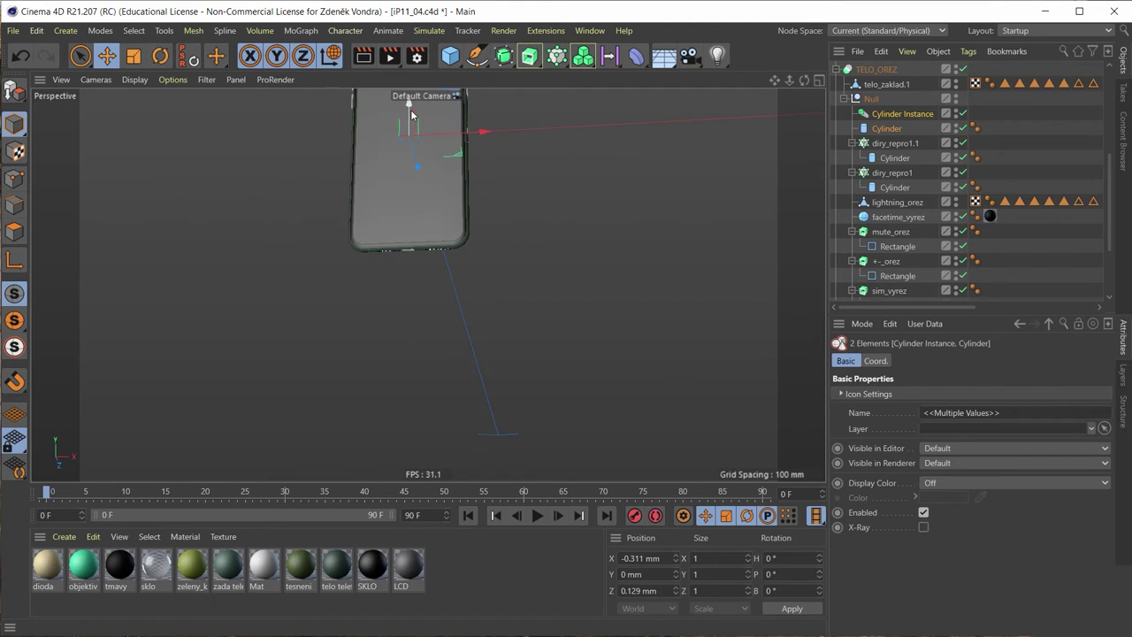
drag(411, 109, 401, 250)
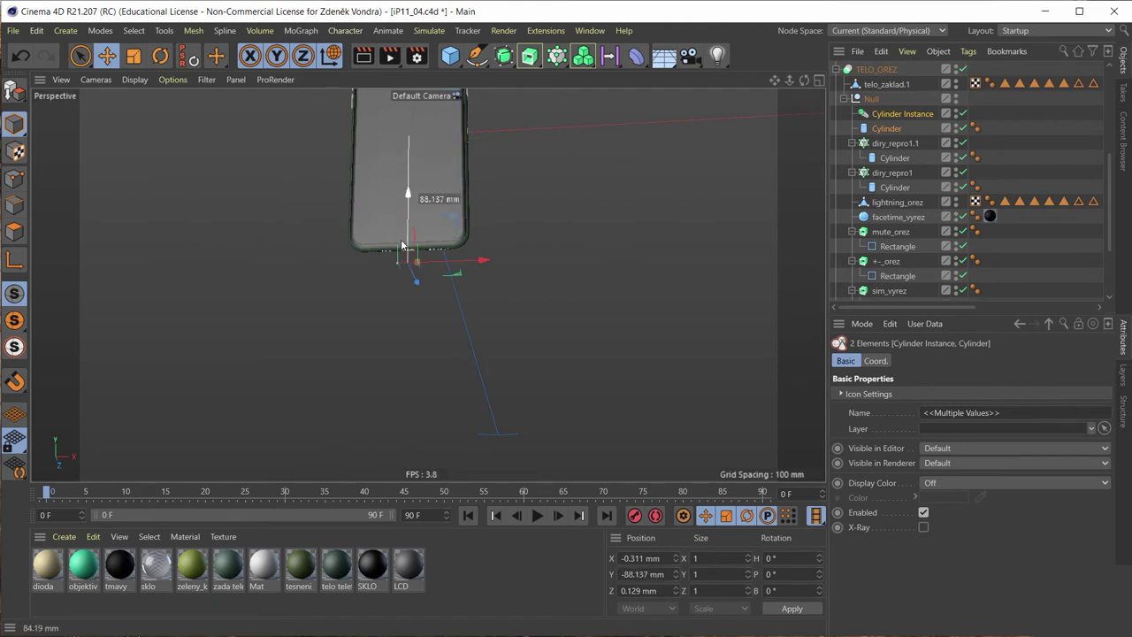
scroll(401, 239, up, 2)
scroll(408, 230, up, 2)
scroll(407, 283, up, 3)
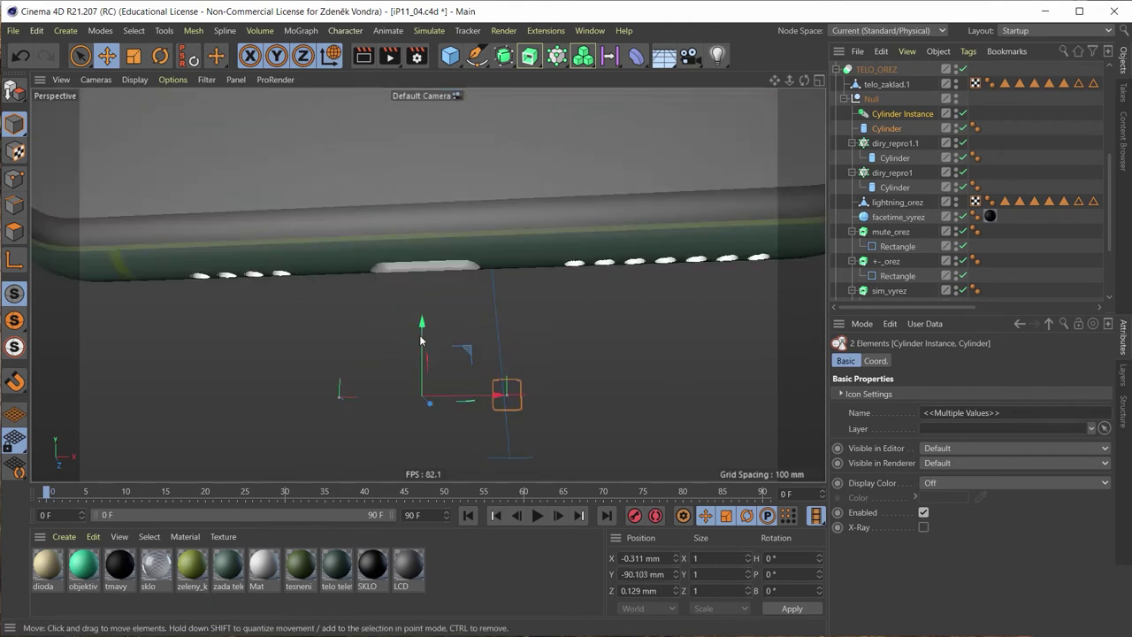
drag(424, 340, 440, 222)
scroll(440, 293, up, 2)
scroll(403, 301, up, 2)
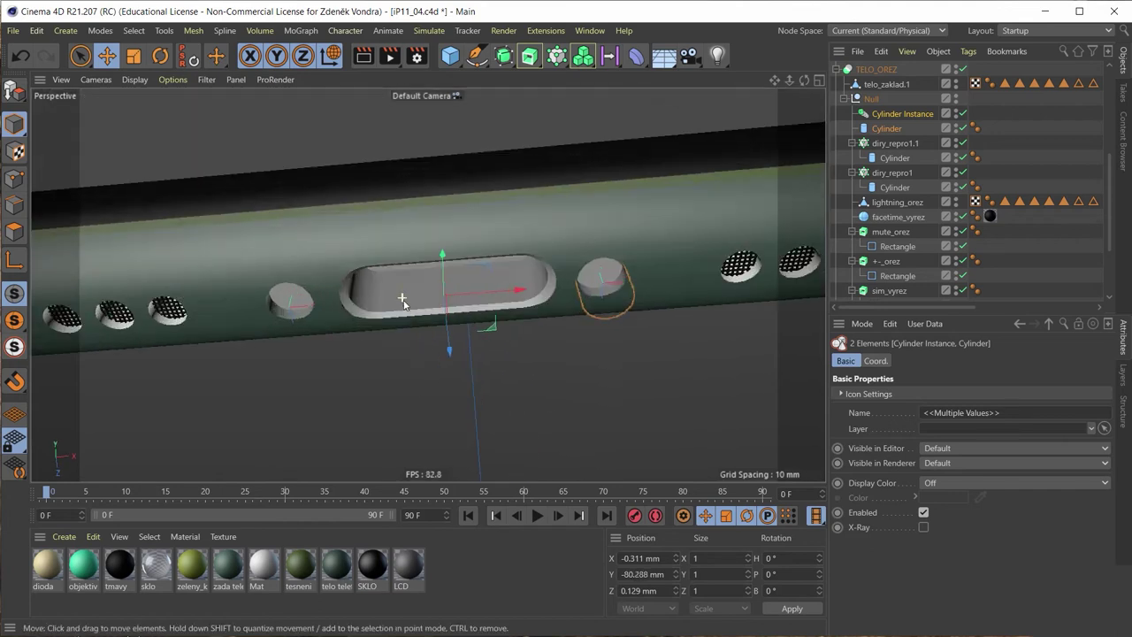
scroll(403, 302, up, 2)
scroll(409, 245, up, 1)
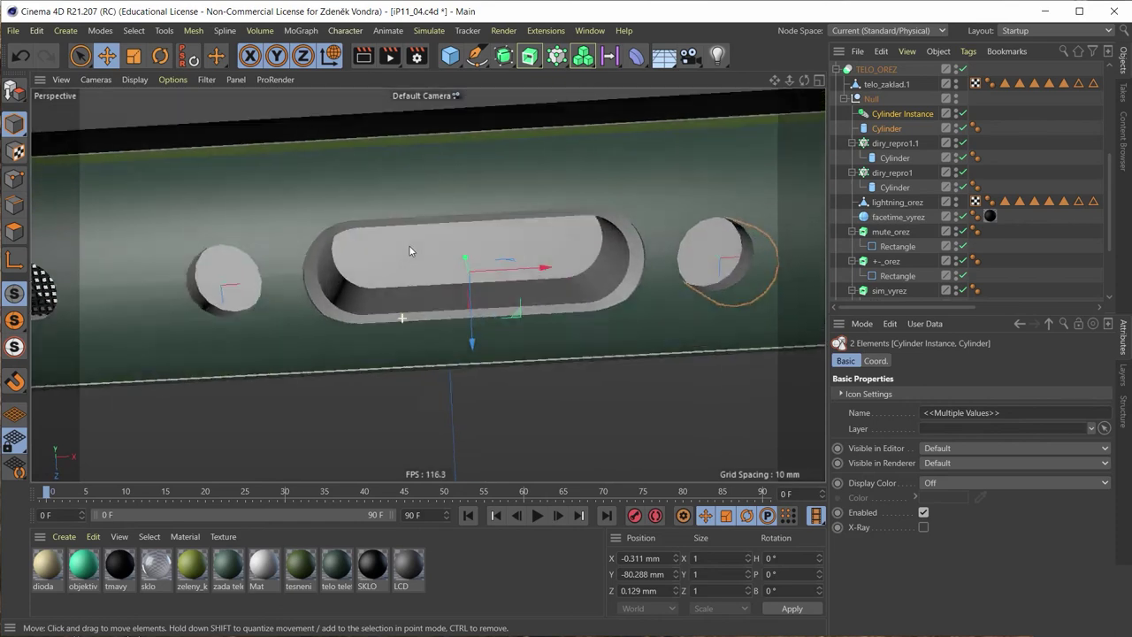
Step: Nudge the cylinder instance slightly further right and inspect the two round holes
middle_click(630, 259)
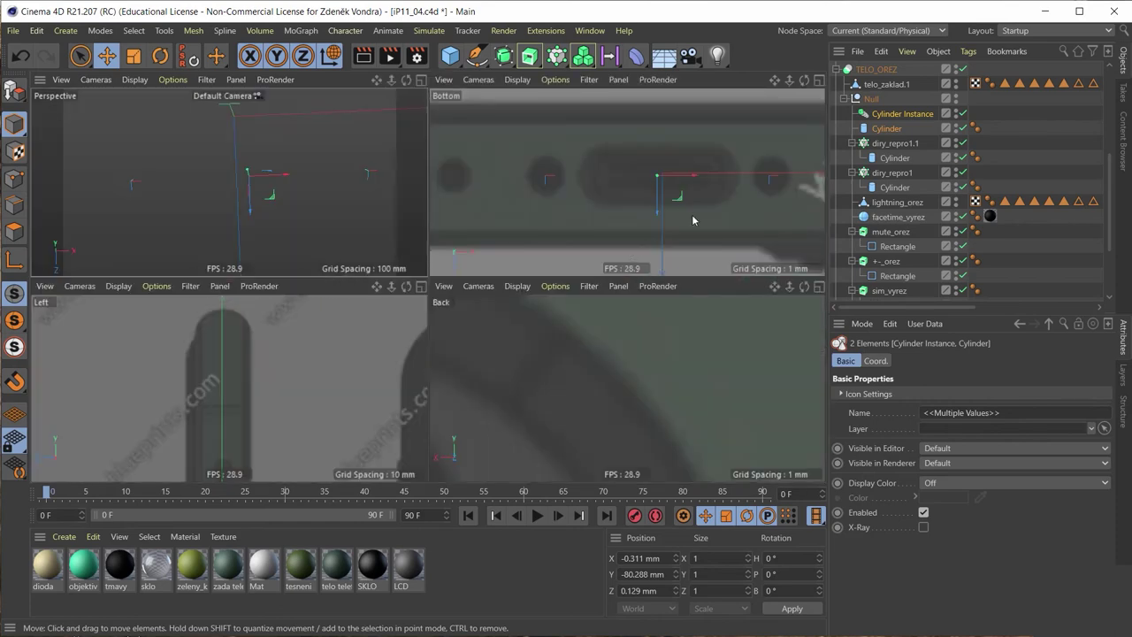
middle_click(747, 175)
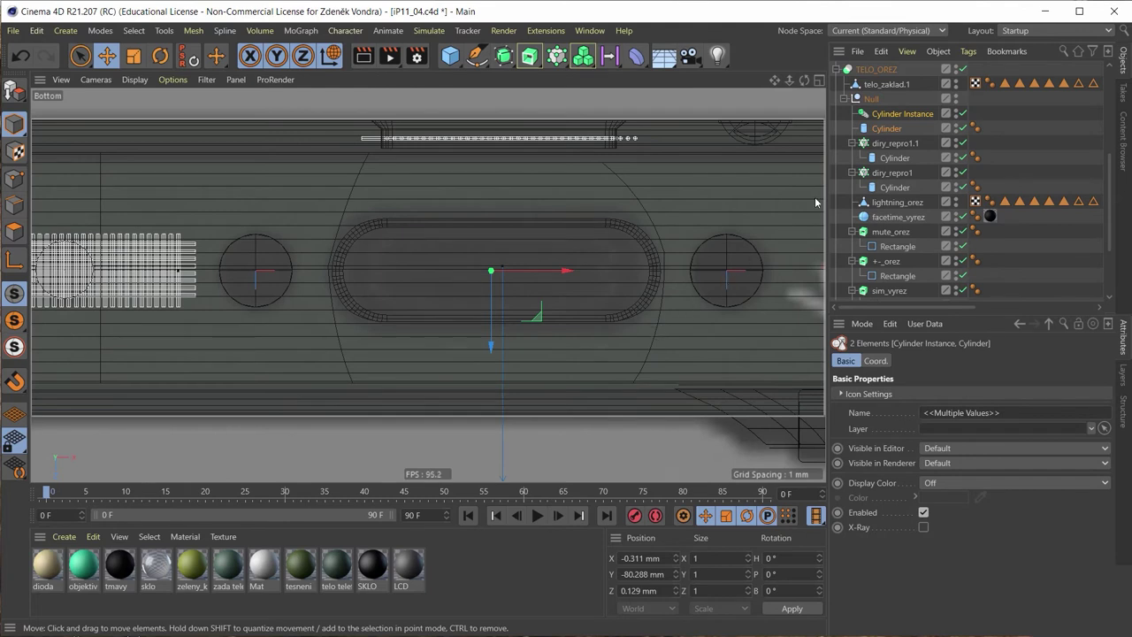
click(882, 131)
click(887, 114)
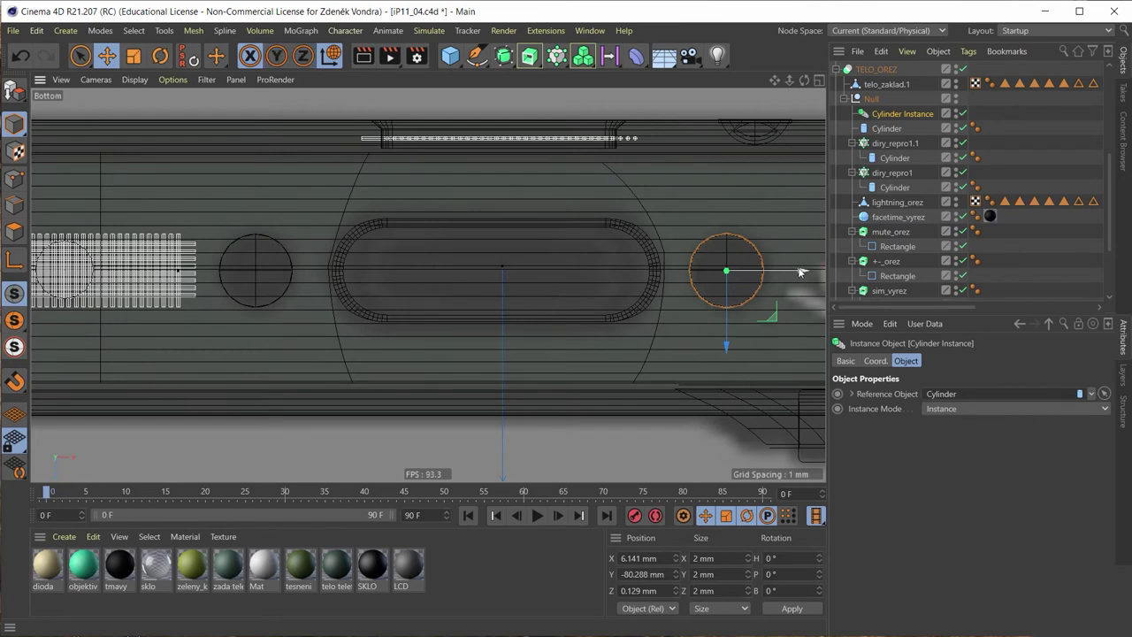
drag(800, 272, 805, 272)
middle_click(546, 229)
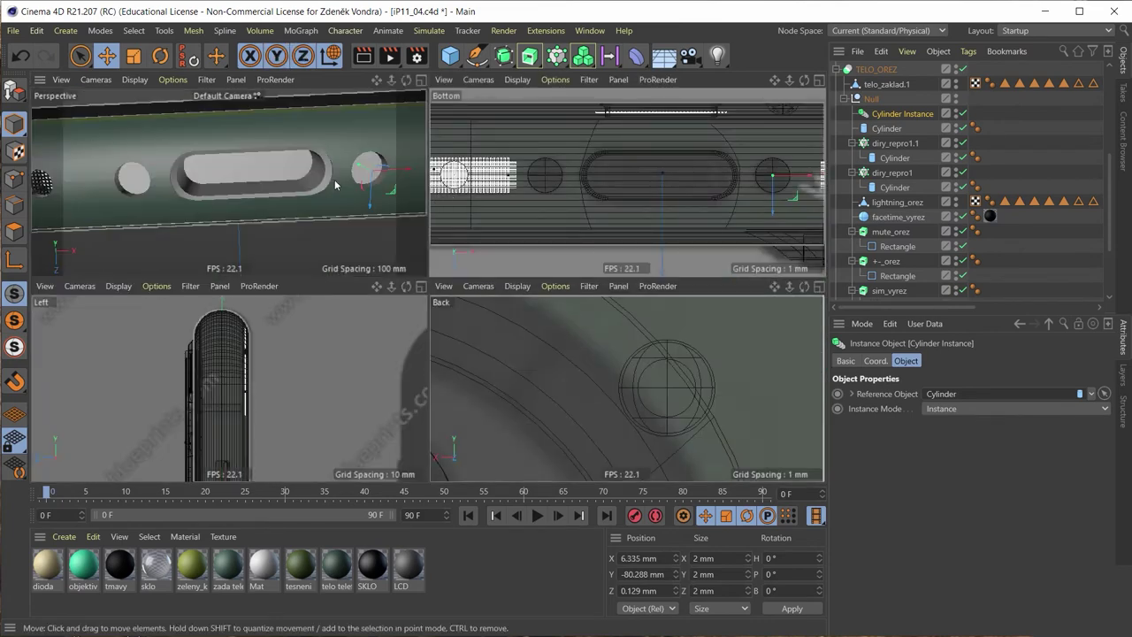
middle_click(335, 185)
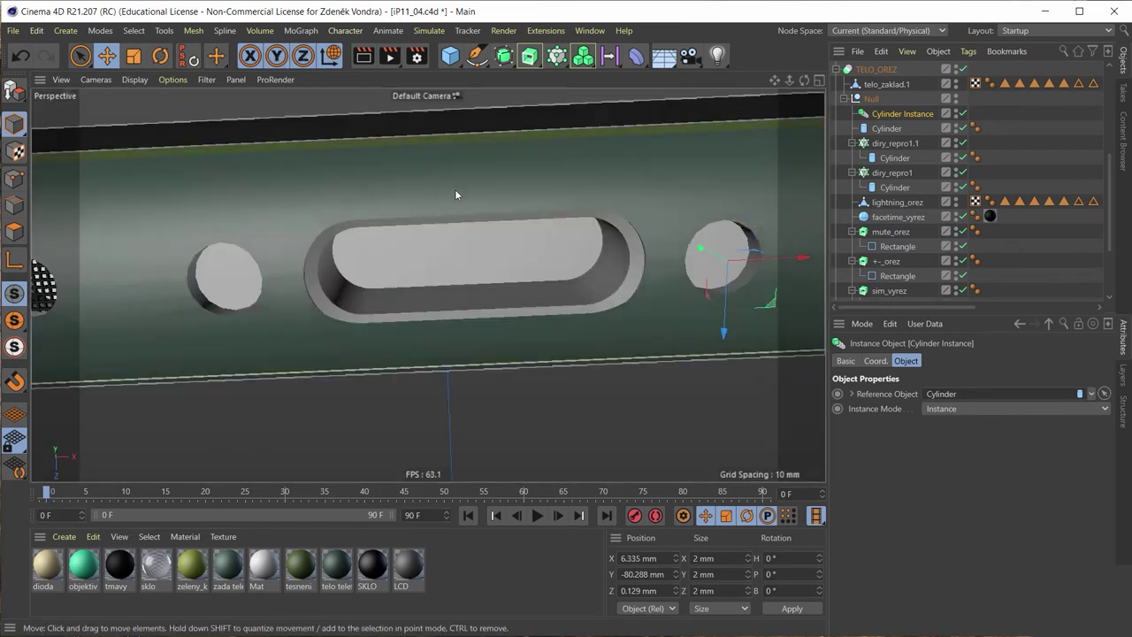
alt+drag(460, 219, 464, 330)
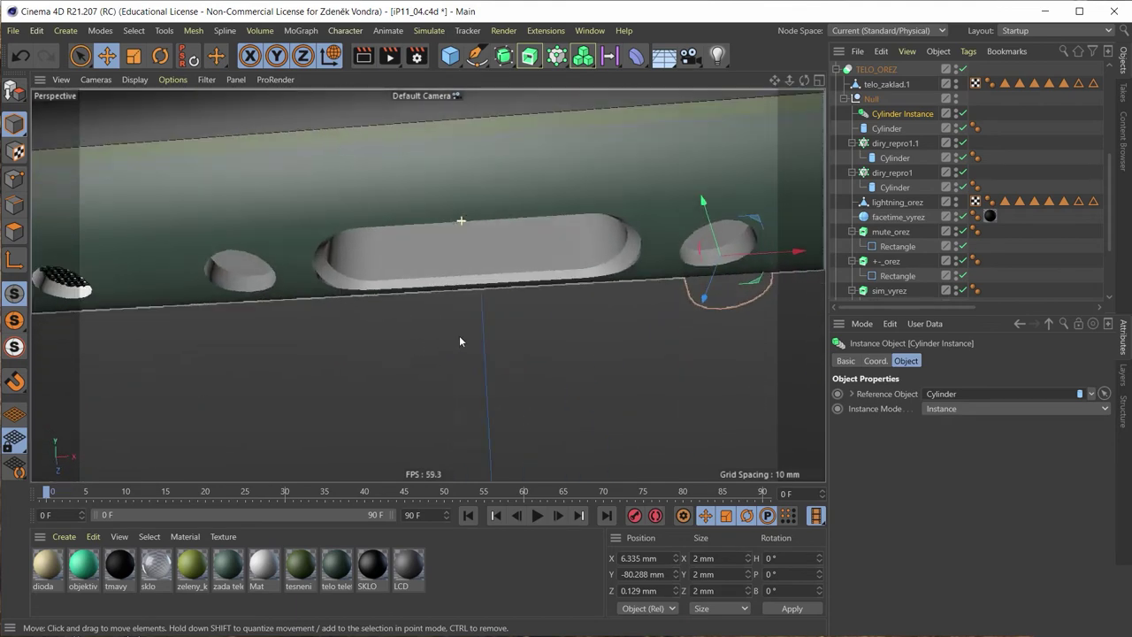
alt+drag(560, 304, 506, 203)
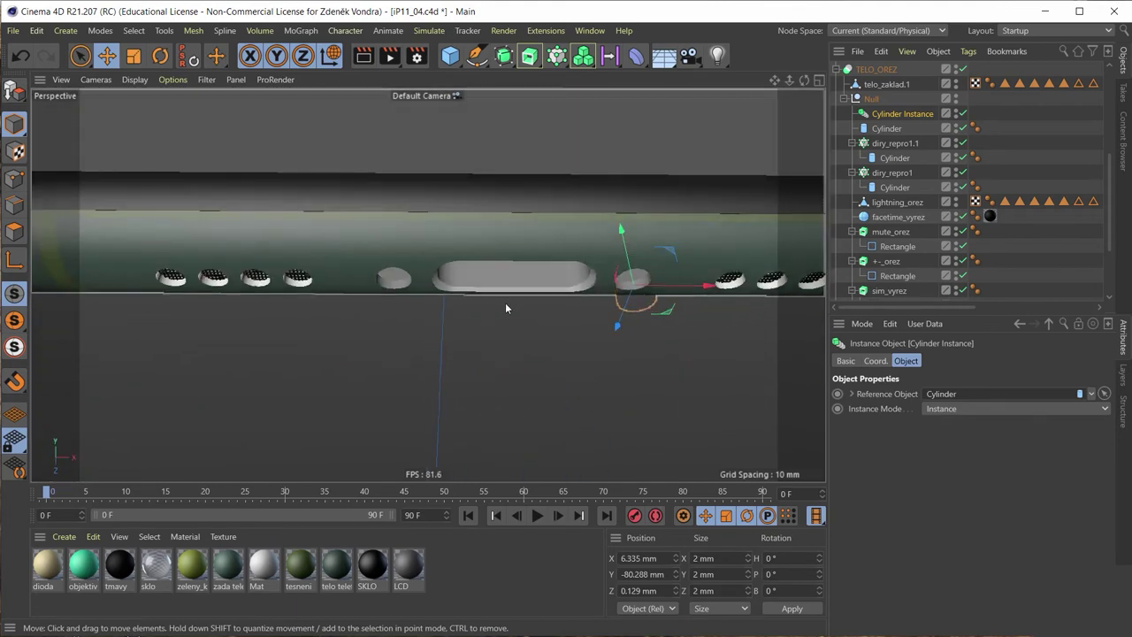
Step: Select the telo_zaklad.1 body in polygon mode and pick the Plane Cut tool
click(886, 84)
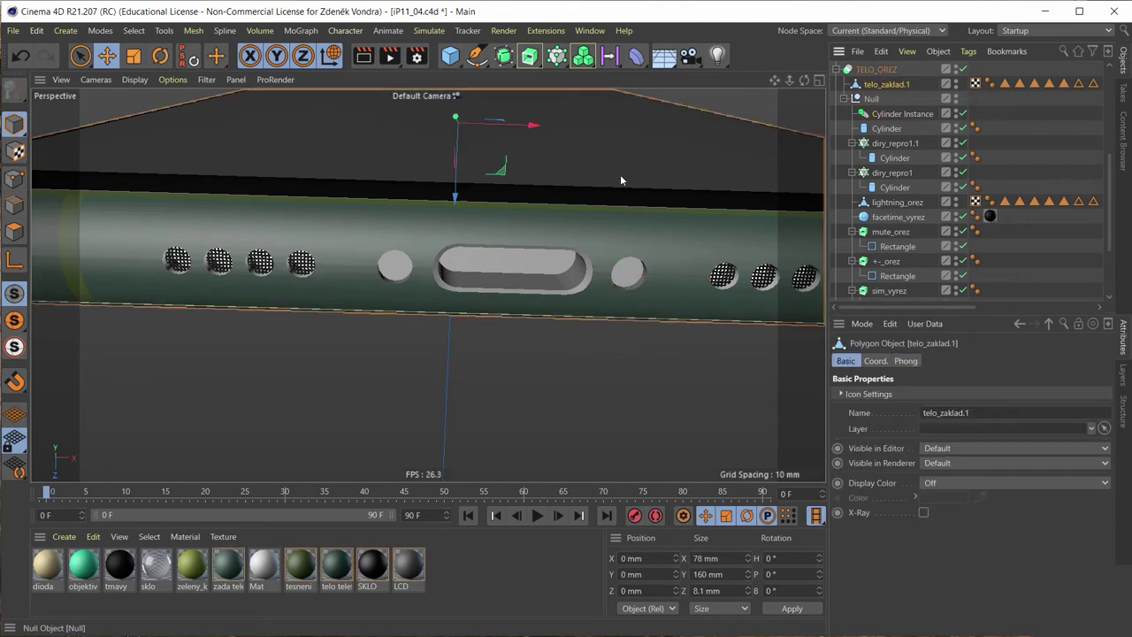
click(14, 230)
scroll(390, 283, up, 3)
scroll(390, 283, up, 2)
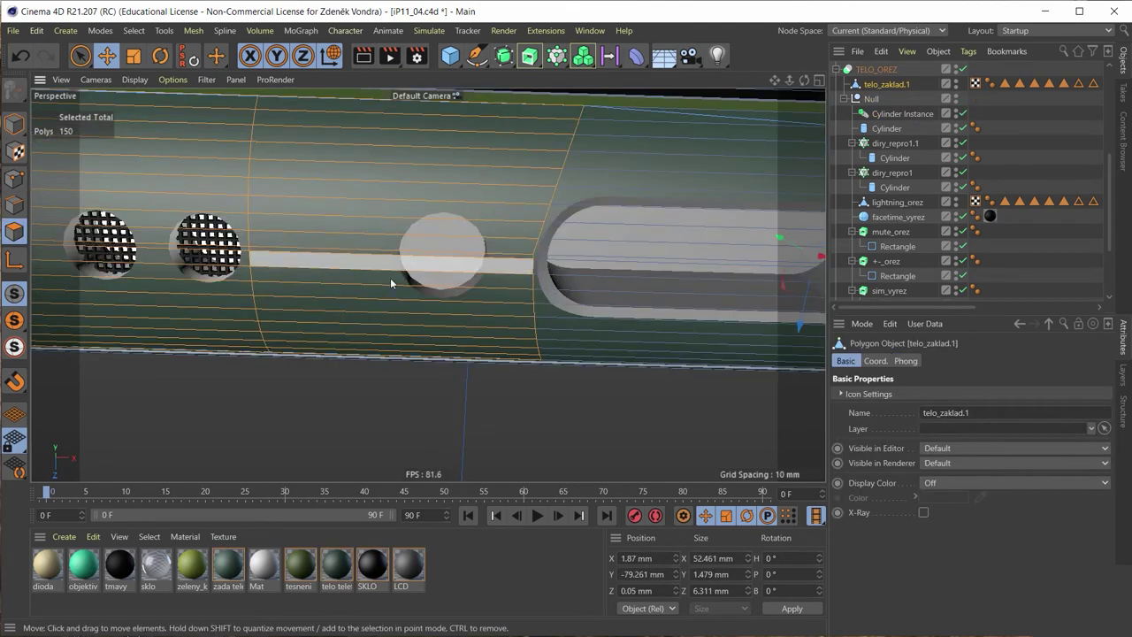
right_click(351, 279)
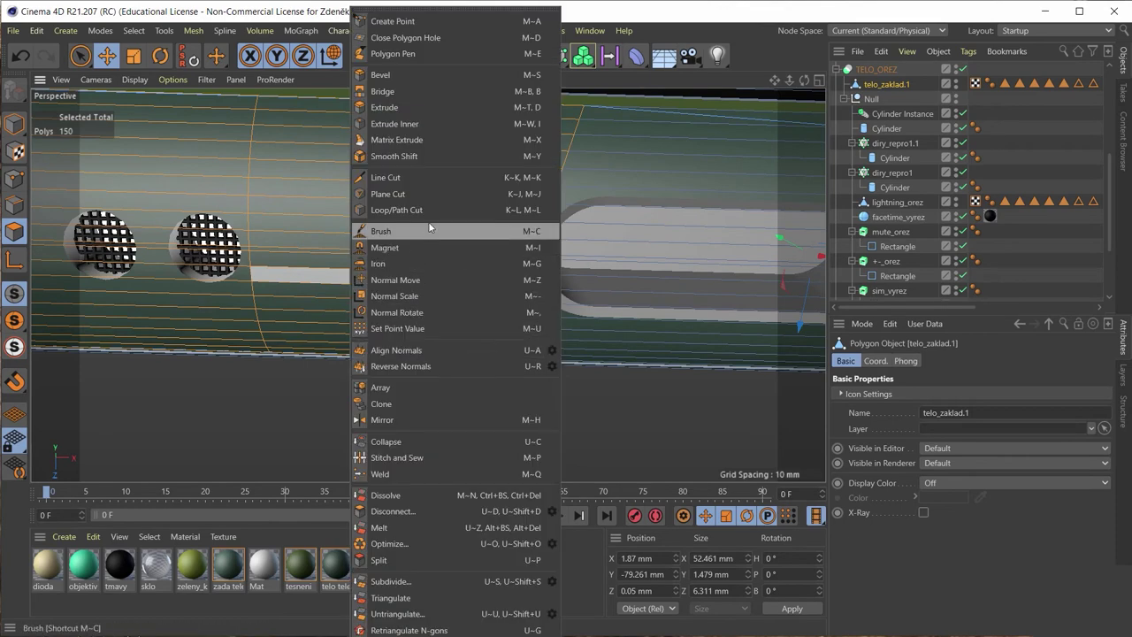
click(416, 193)
Step: Plane-cut the mesh on both sides of the left and right round holes
mouse_move(394, 285)
alt+mouse_down()
mouse_move(393, 208)
mouse_move(382, 267)
mouse_move(394, 296)
alt+mouse_up()
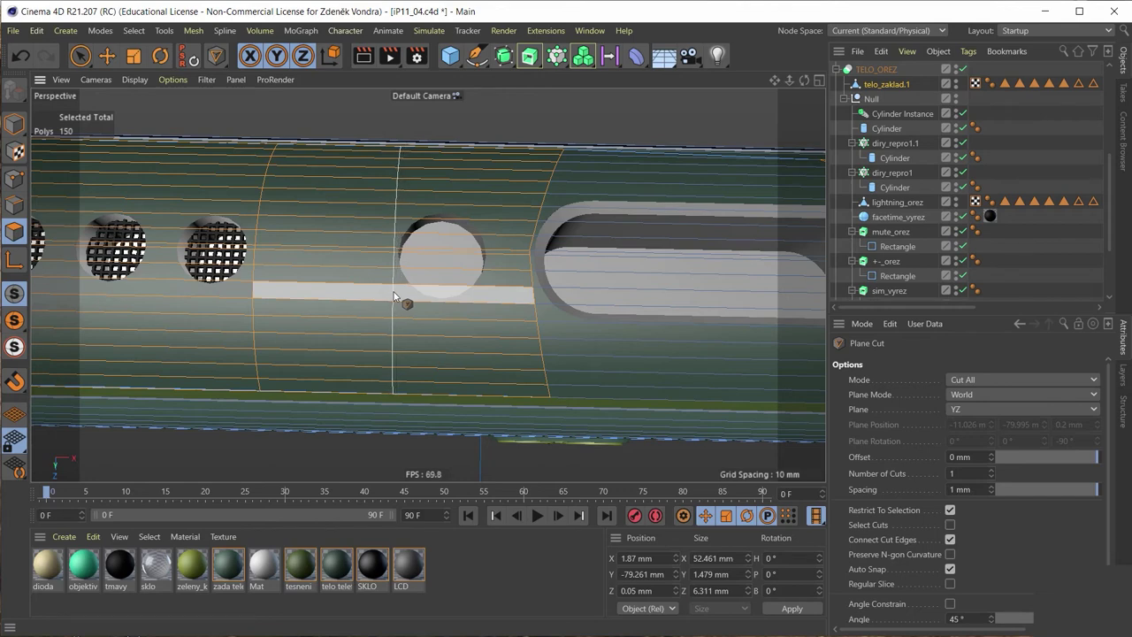
click(395, 296)
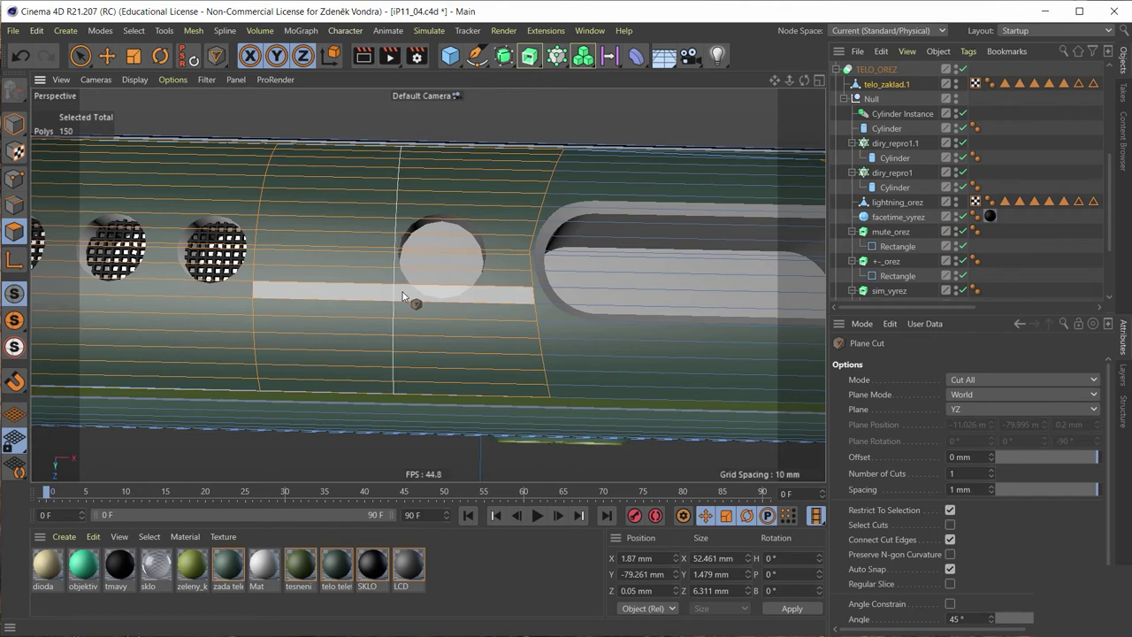
click(491, 298)
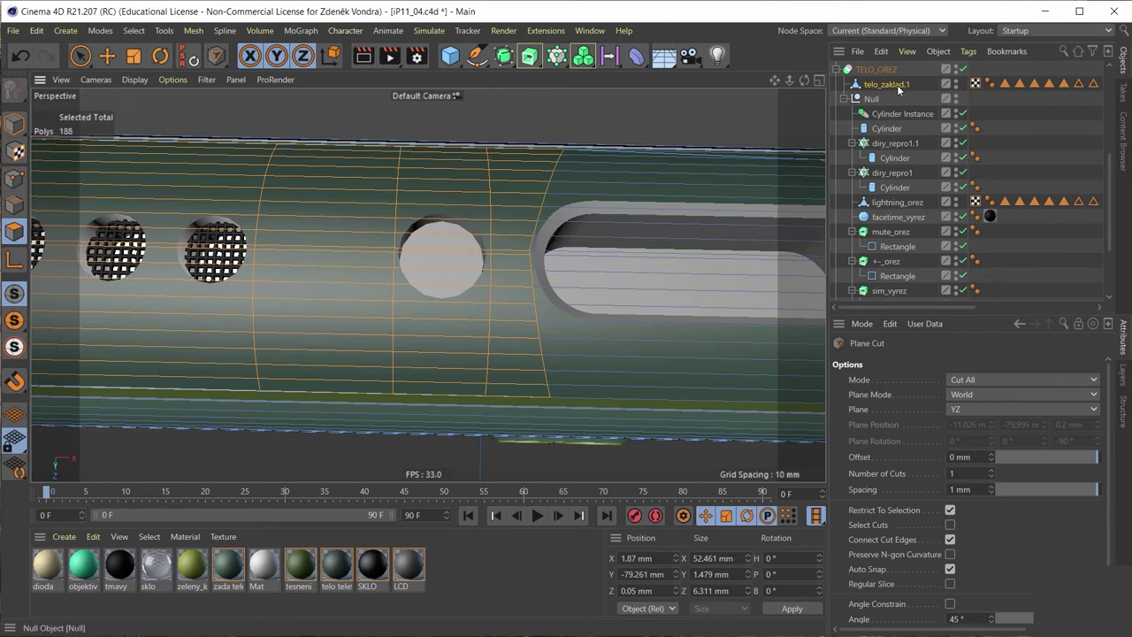
alt+drag(672, 259, 421, 284)
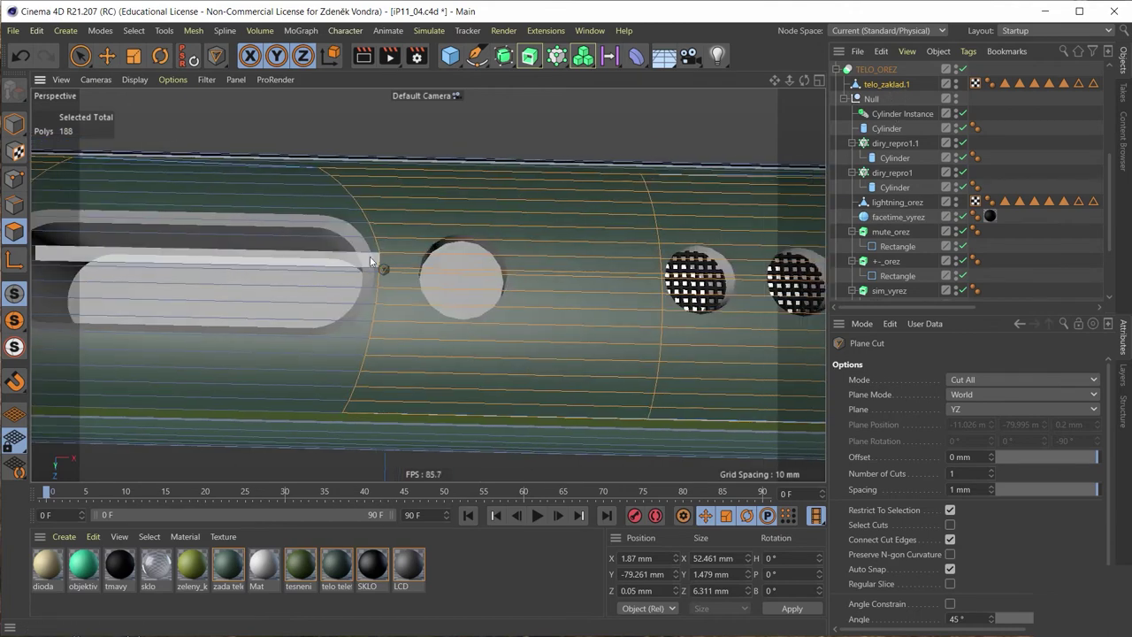
click(421, 284)
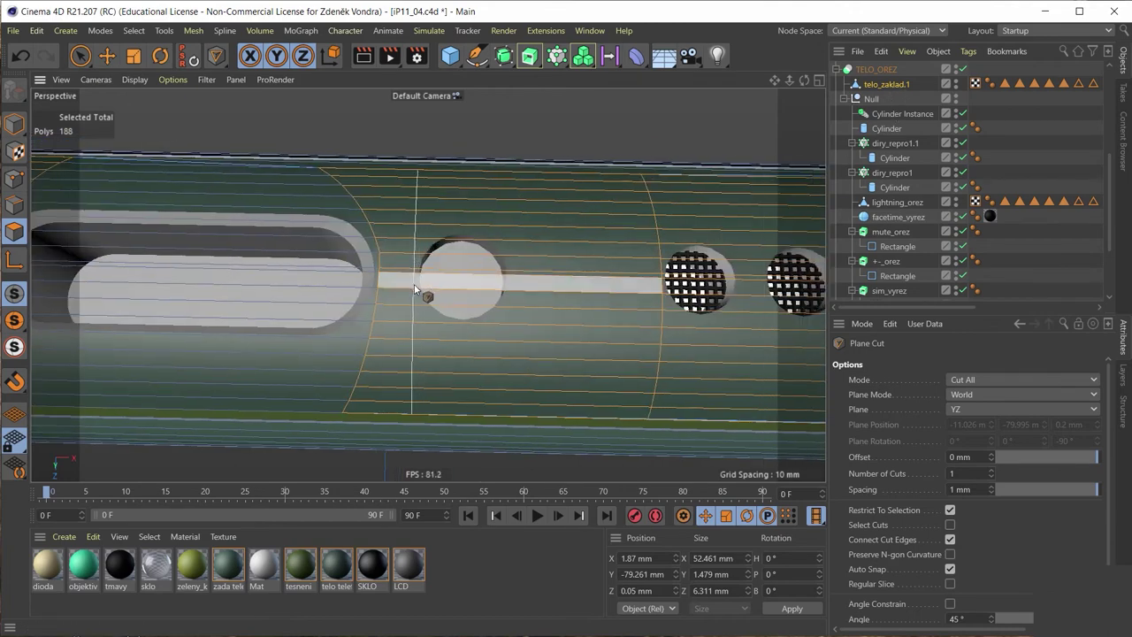
click(510, 289)
Step: Zoom and orbit to a diagonal view of the port area to review the new cuts
scroll(863, 88, up, 5)
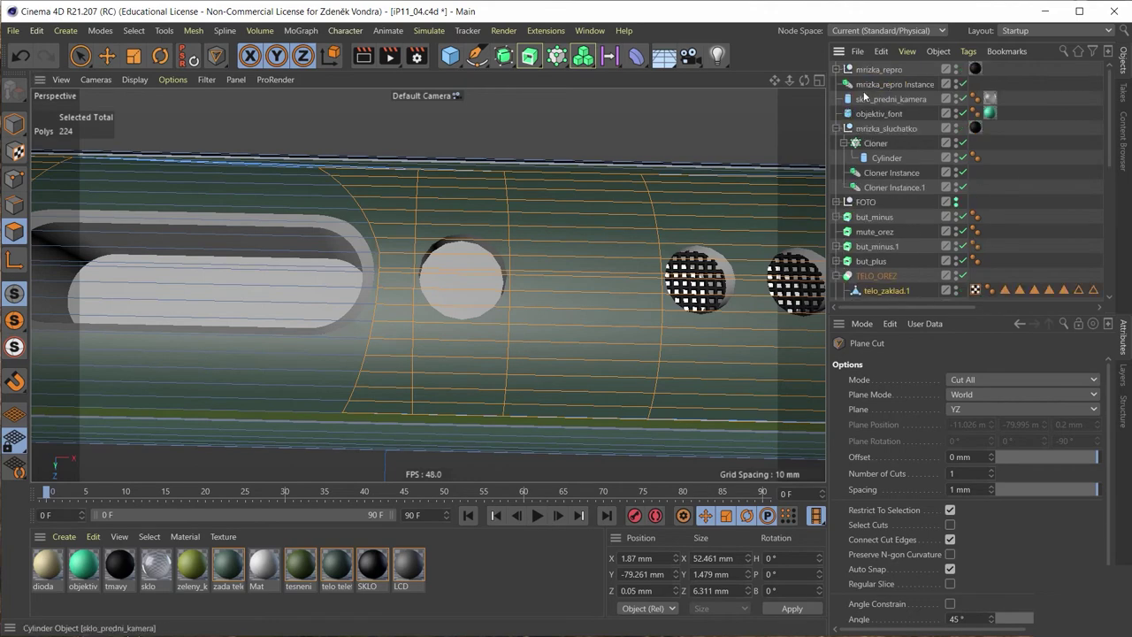
scroll(885, 114, down, 3)
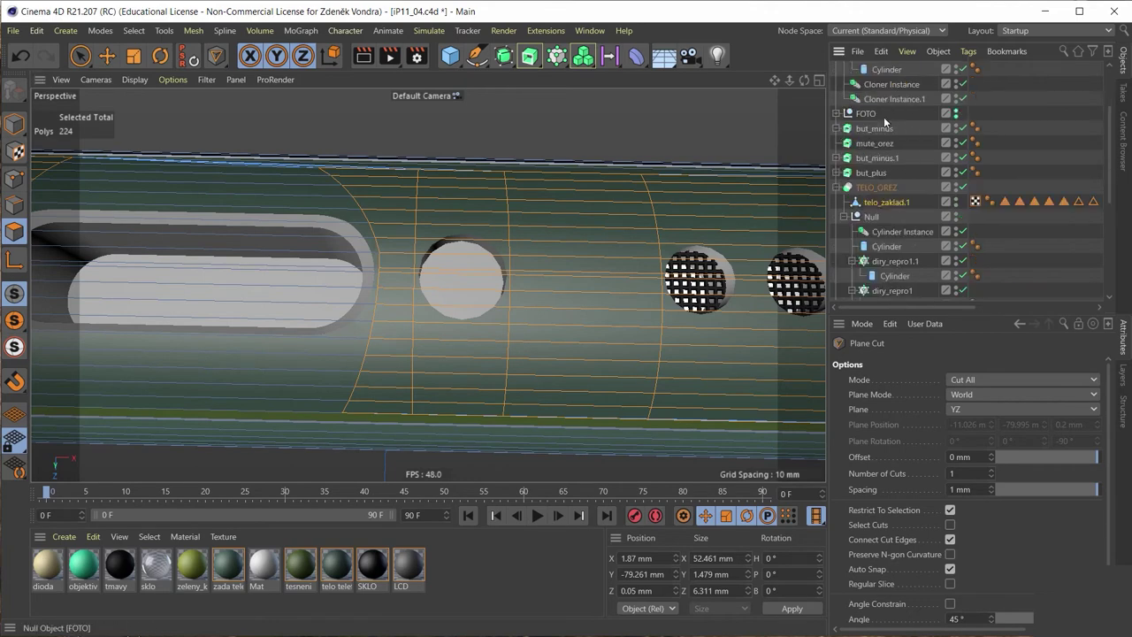
scroll(893, 142, down, 5)
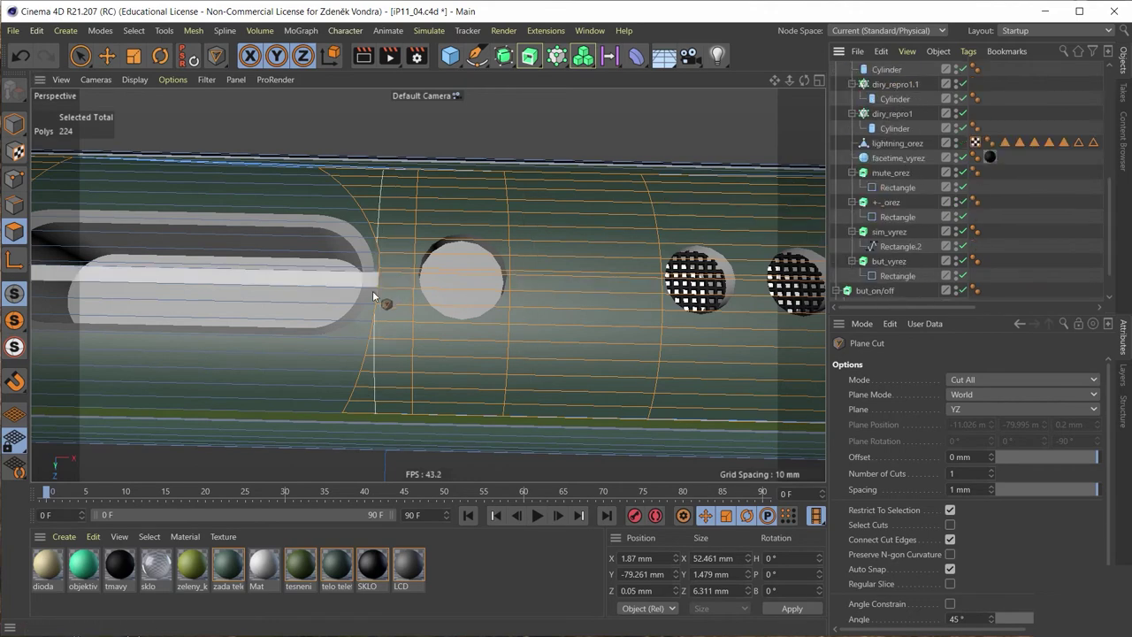
scroll(372, 292, down, 5)
scroll(372, 294, down, 3)
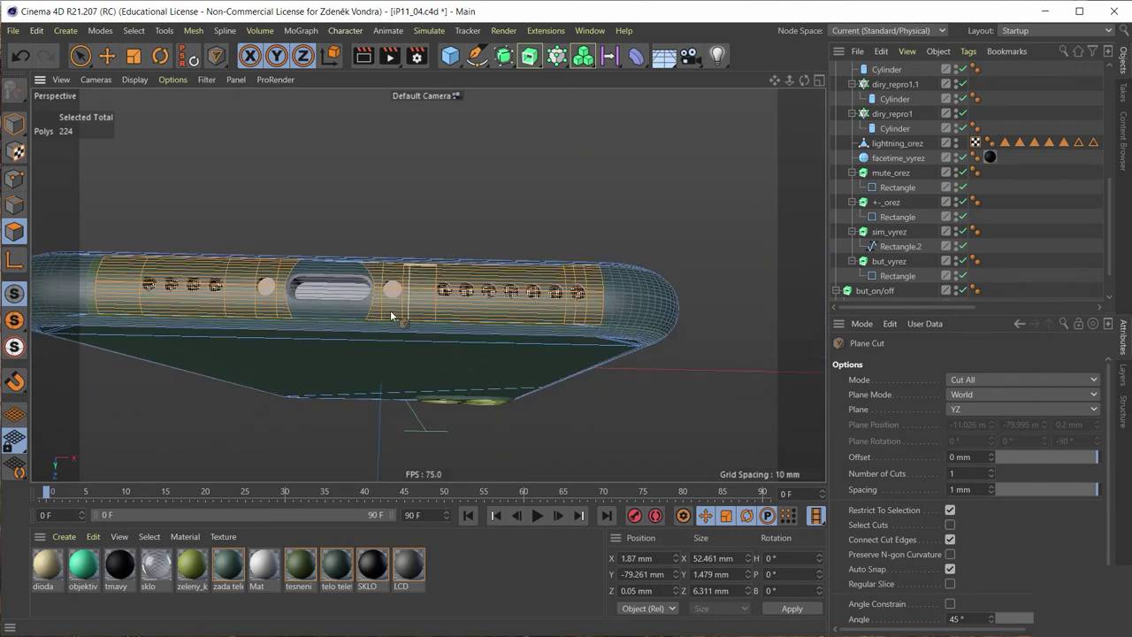
alt+drag(462, 232, 247, 294)
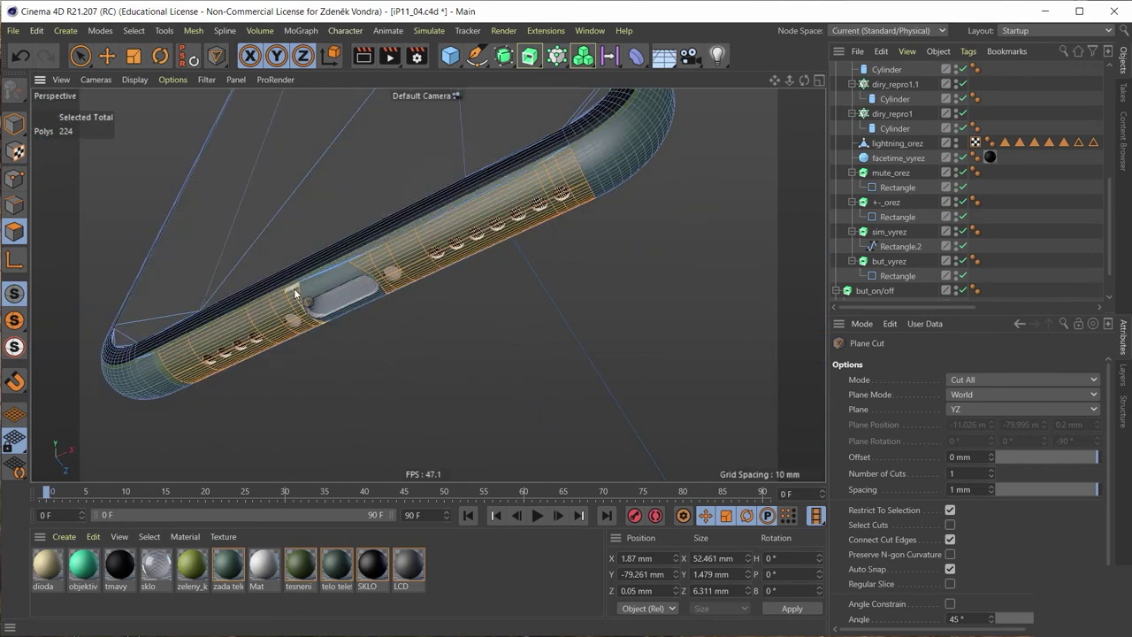
scroll(317, 319, up, 3)
scroll(316, 320, up, 3)
scroll(365, 248, up, 2)
alt+drag(365, 248, 397, 244)
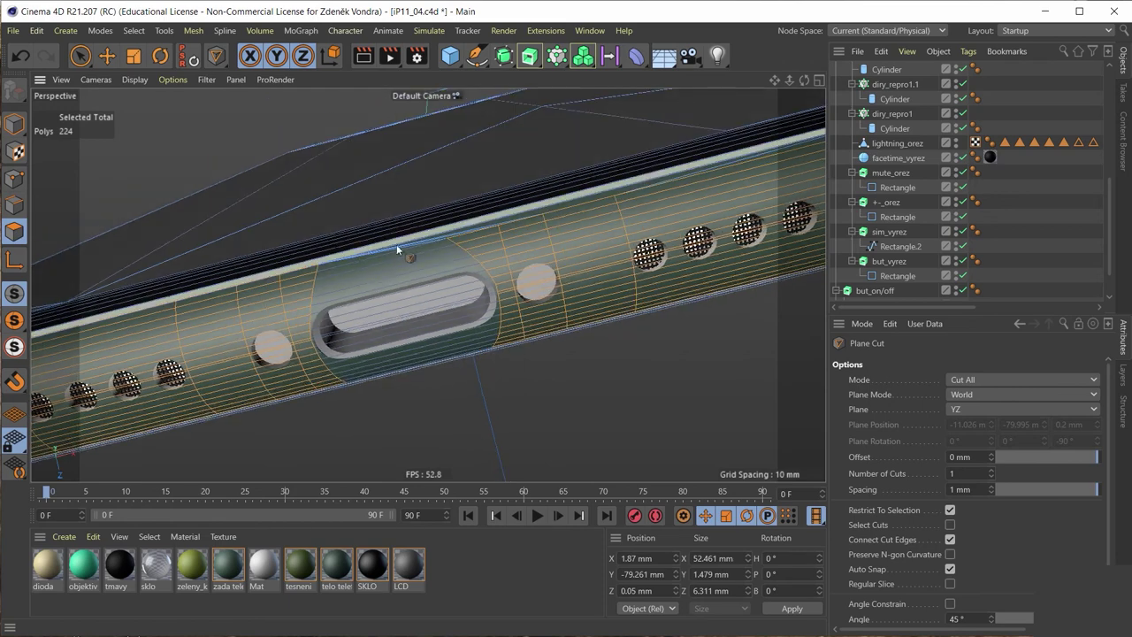
Step: Add a new Cylinder with 32 rotation segments
click(455, 62)
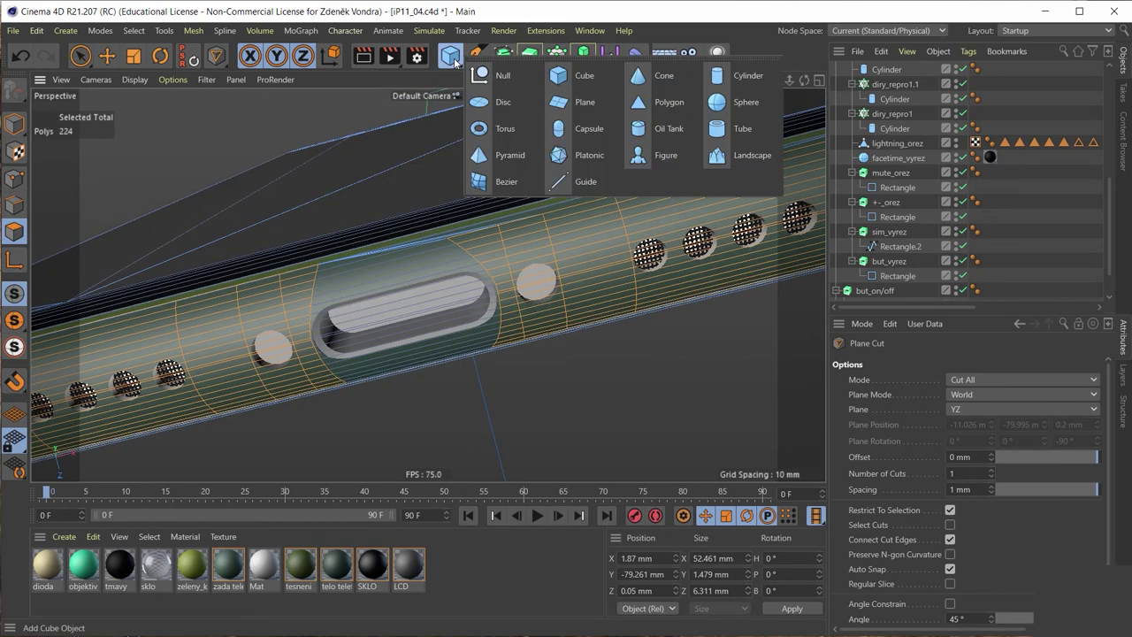
click(748, 75)
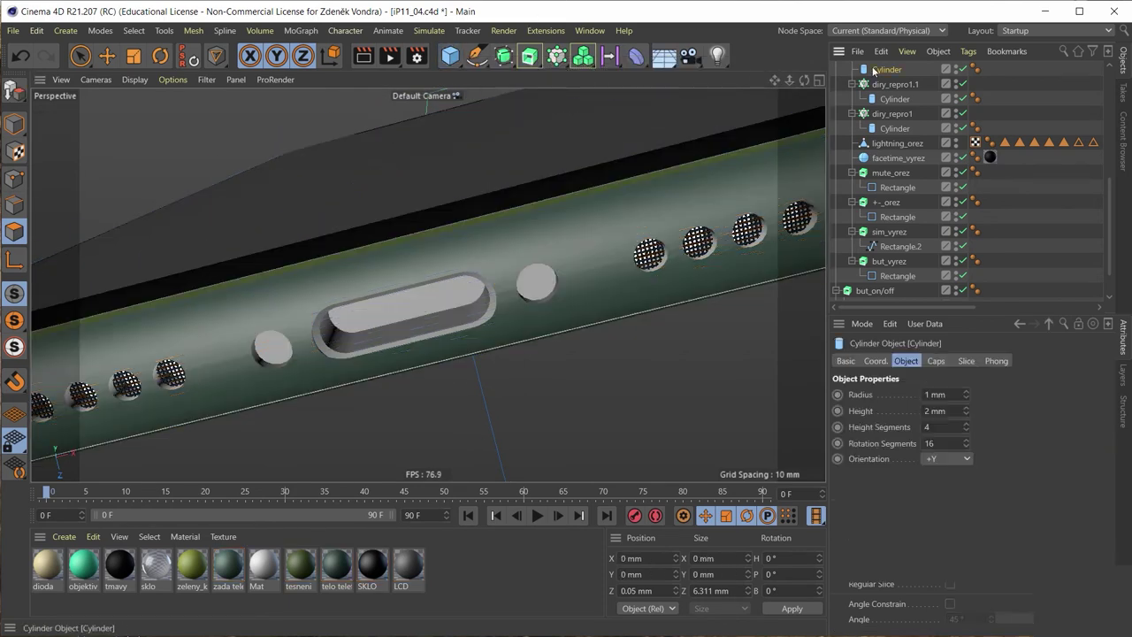
scroll(898, 179, down, 3)
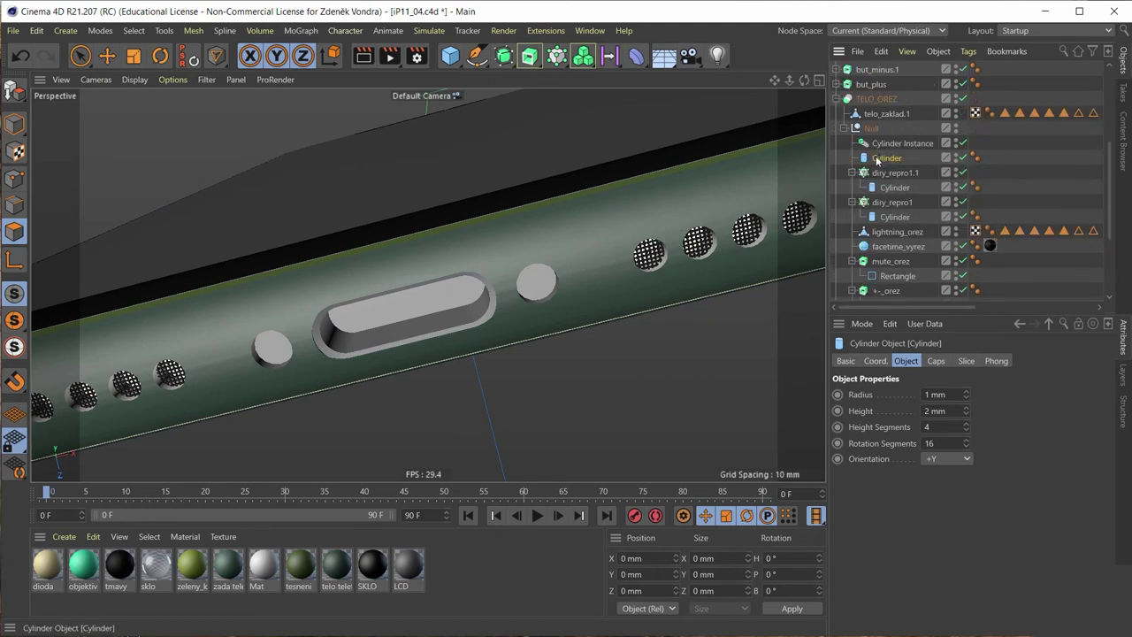
scroll(877, 160, up, 8)
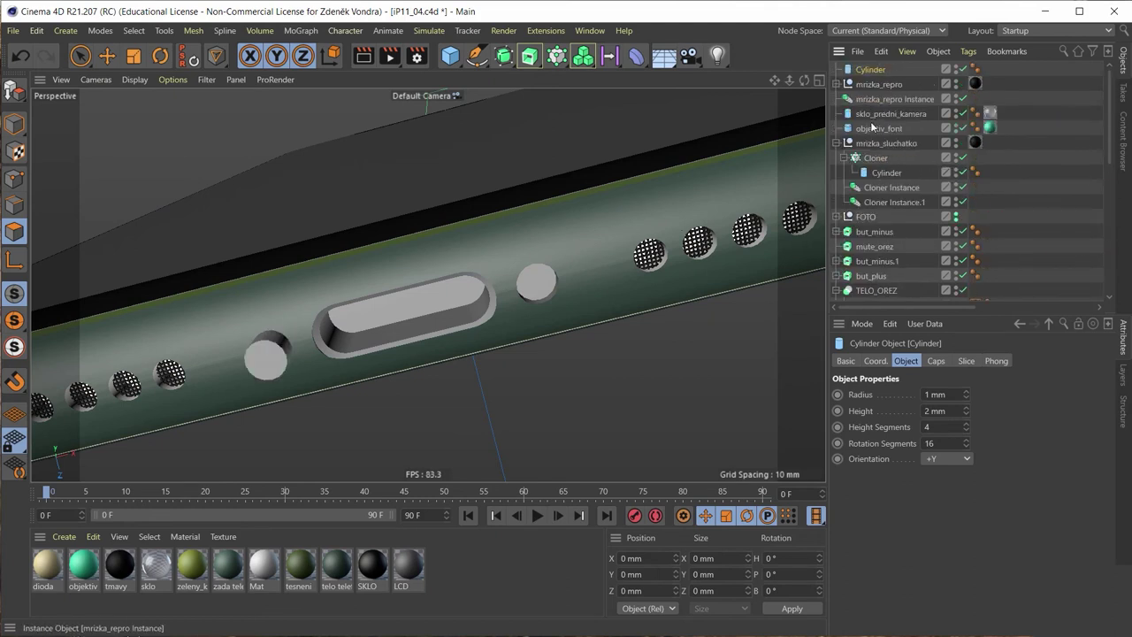
click(871, 71)
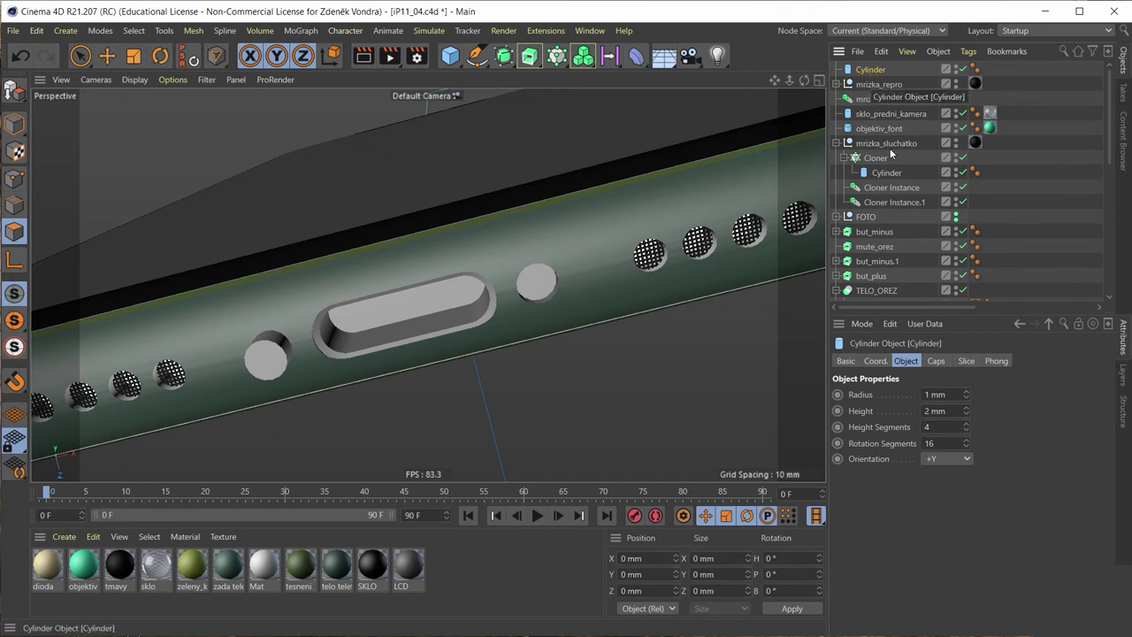
double_click(929, 443)
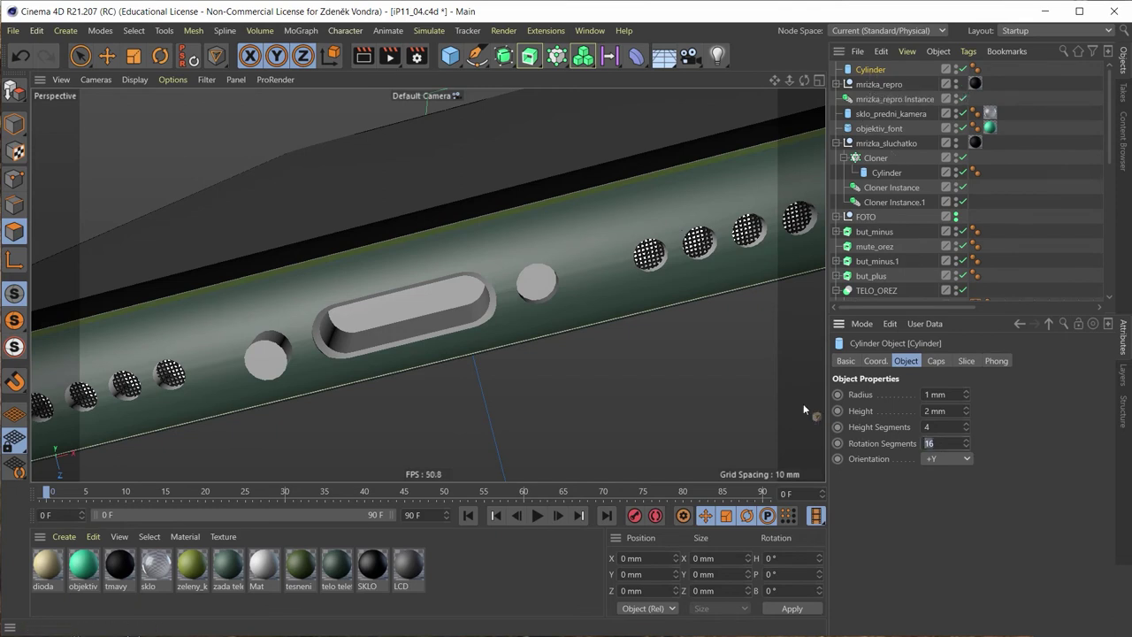
text(32)
key(Return)
Step: Enable fillets on the cylinder caps and settle on a 0.1 mm fillet radius
click(936, 361)
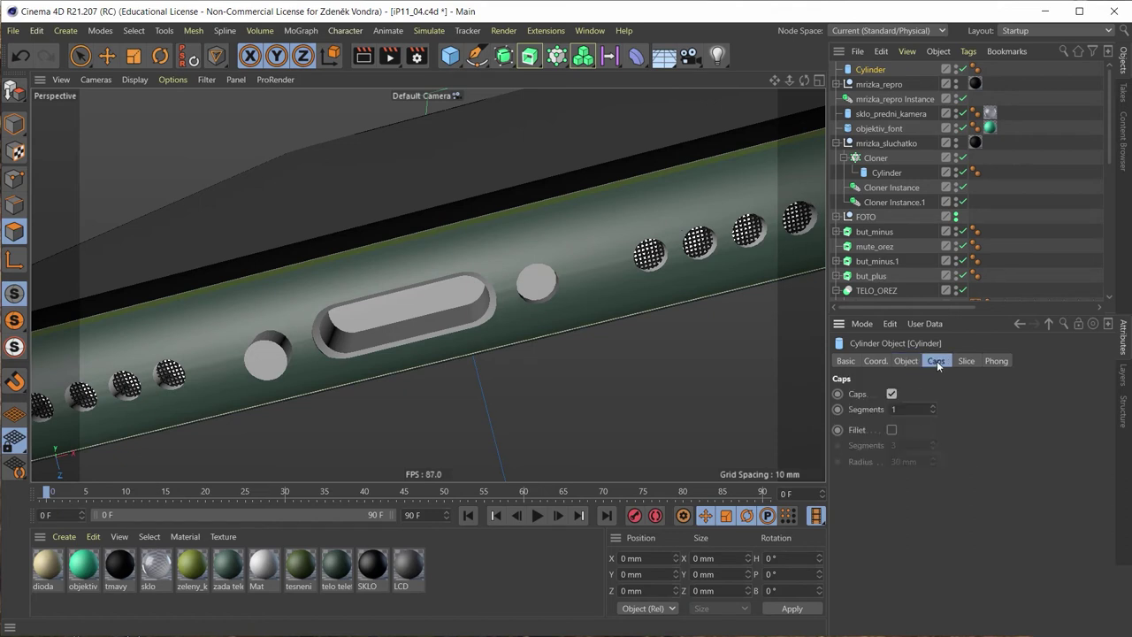
click(892, 431)
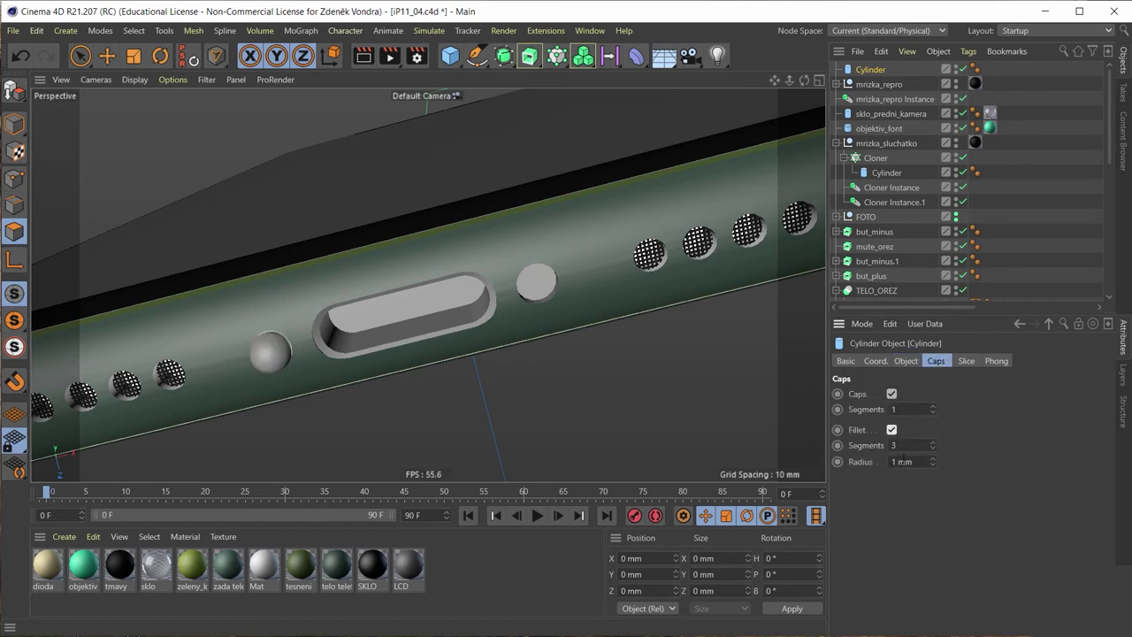
double_click(926, 461)
text(0)
key(Return)
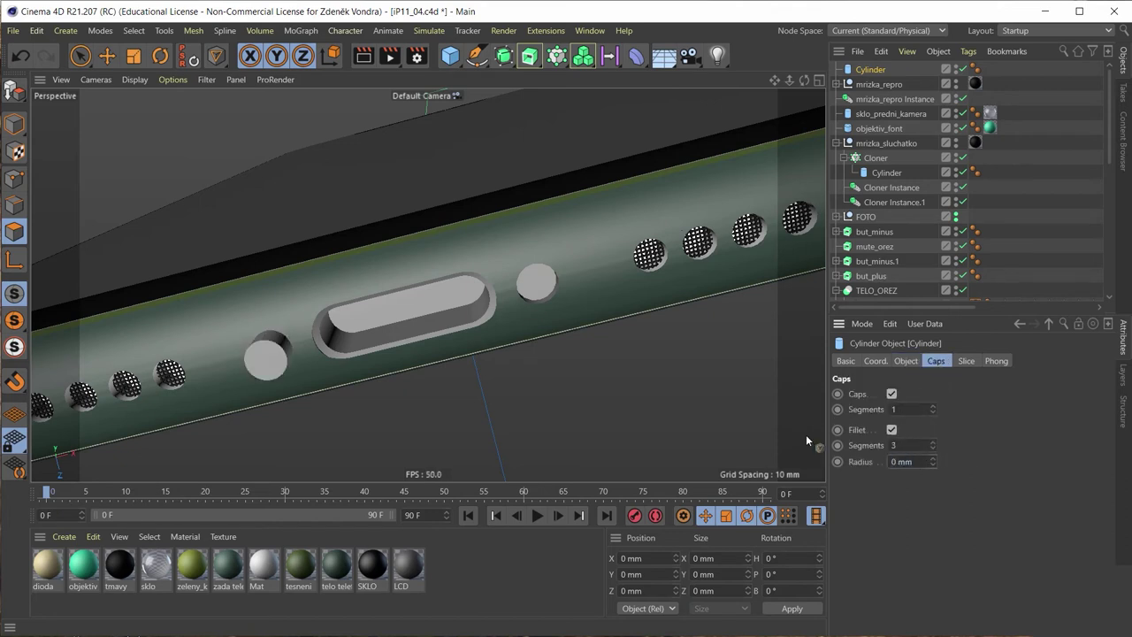
double_click(902, 461)
text(0.0)
text(2)
key(Return)
scroll(270, 357, up, 3)
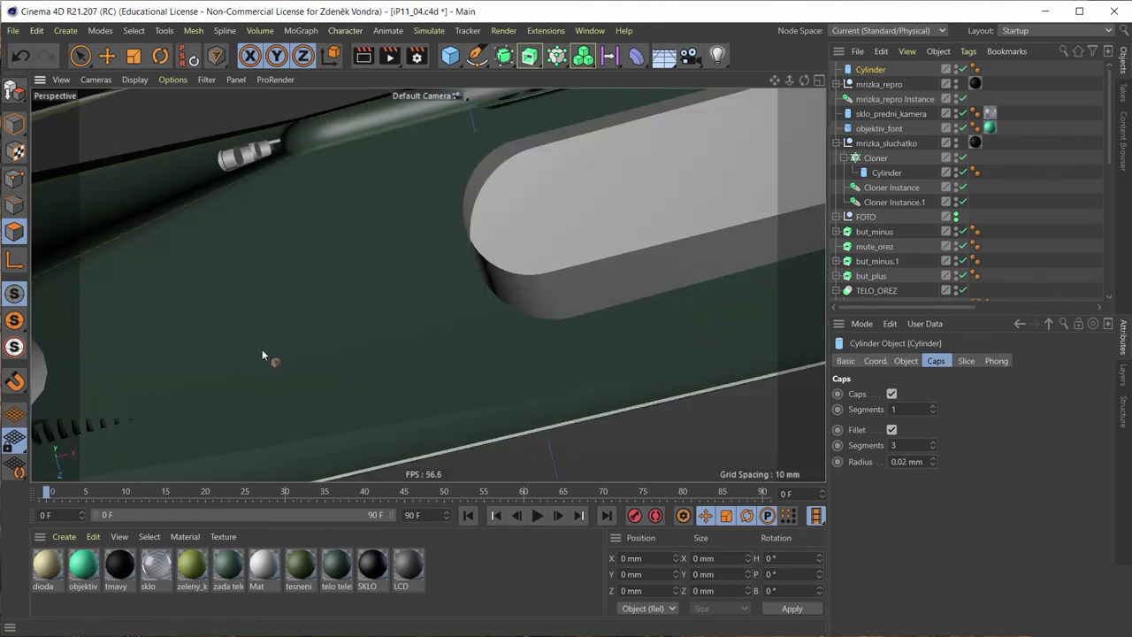
scroll(284, 337, down, 1)
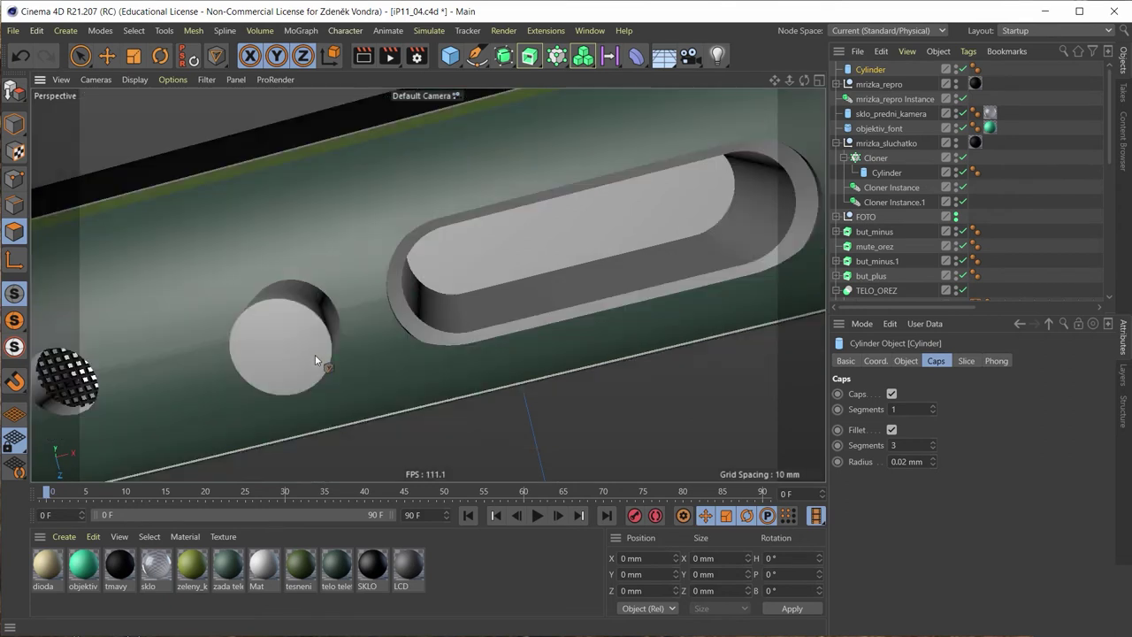
alt+drag(292, 352, 250, 389)
click(904, 461)
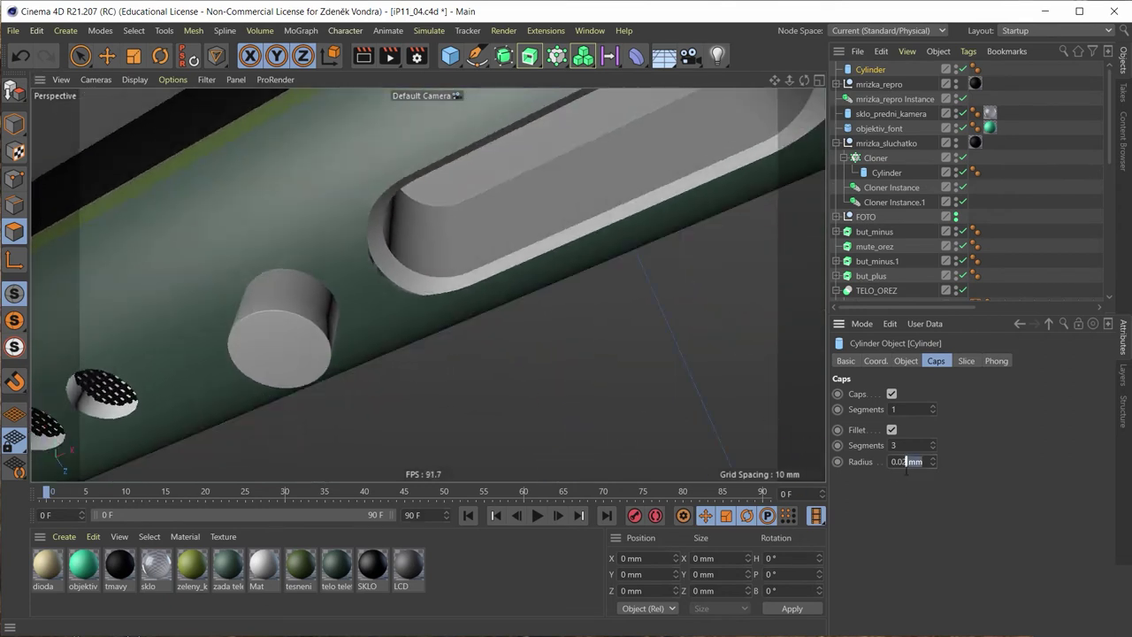
text(0.1)
key(Return)
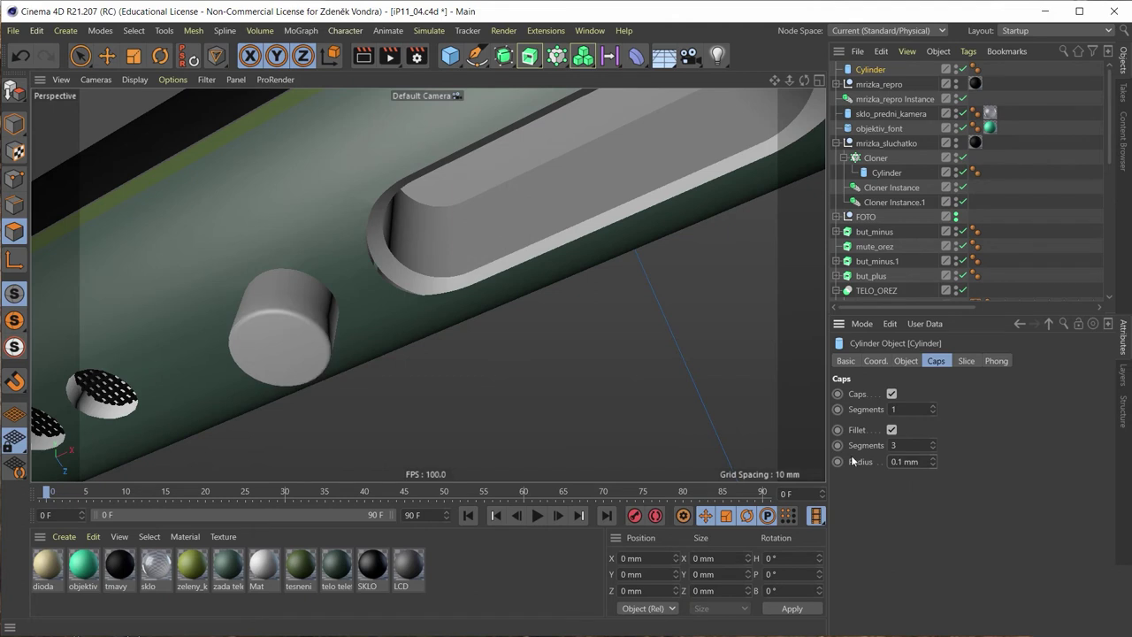
mouse_move(429, 362)
alt+mouse_down()
mouse_move(407, 299)
mouse_move(357, 307)
mouse_move(415, 257)
alt+mouse_up()
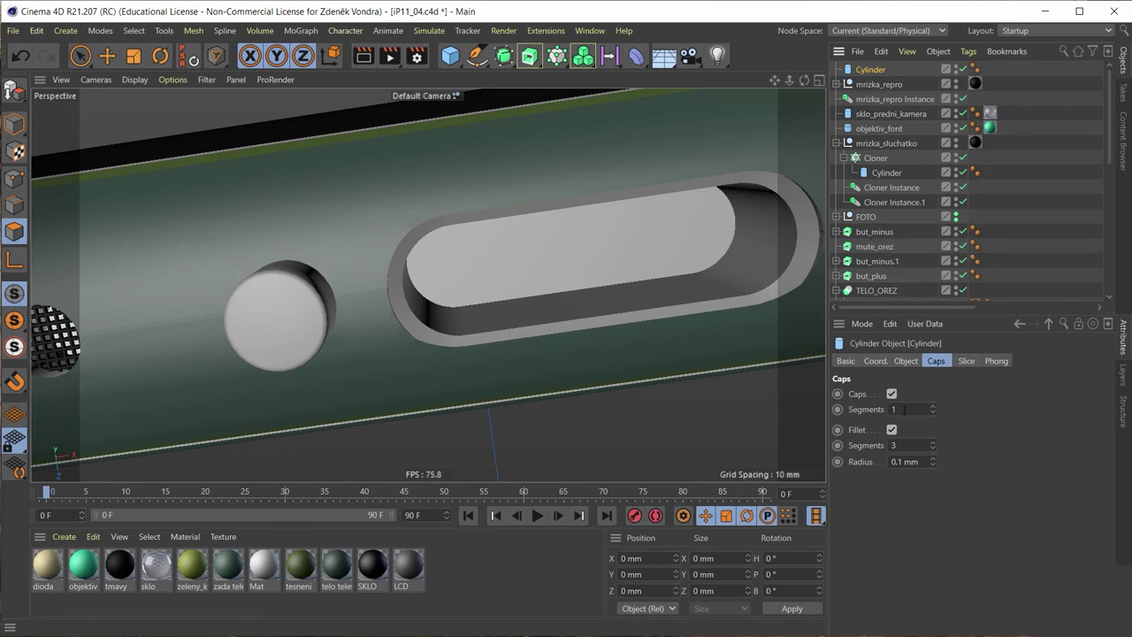
Step: Set the cylinder's height to 1 mm and its radius to 0.95 mm
click(914, 364)
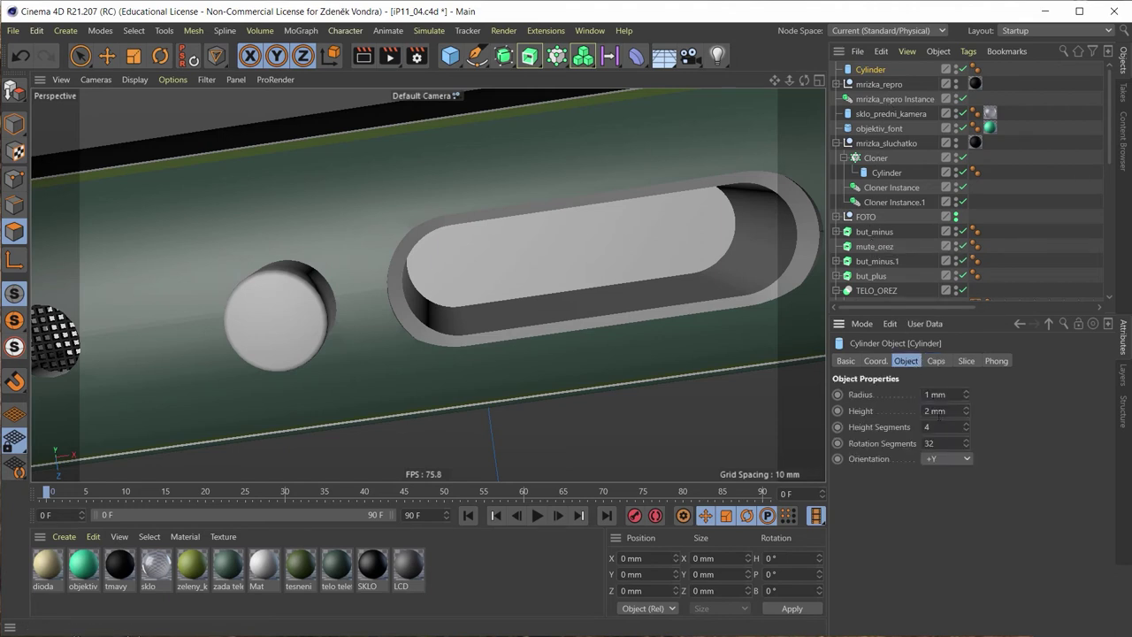
double_click(935, 411)
text(1)
key(Return)
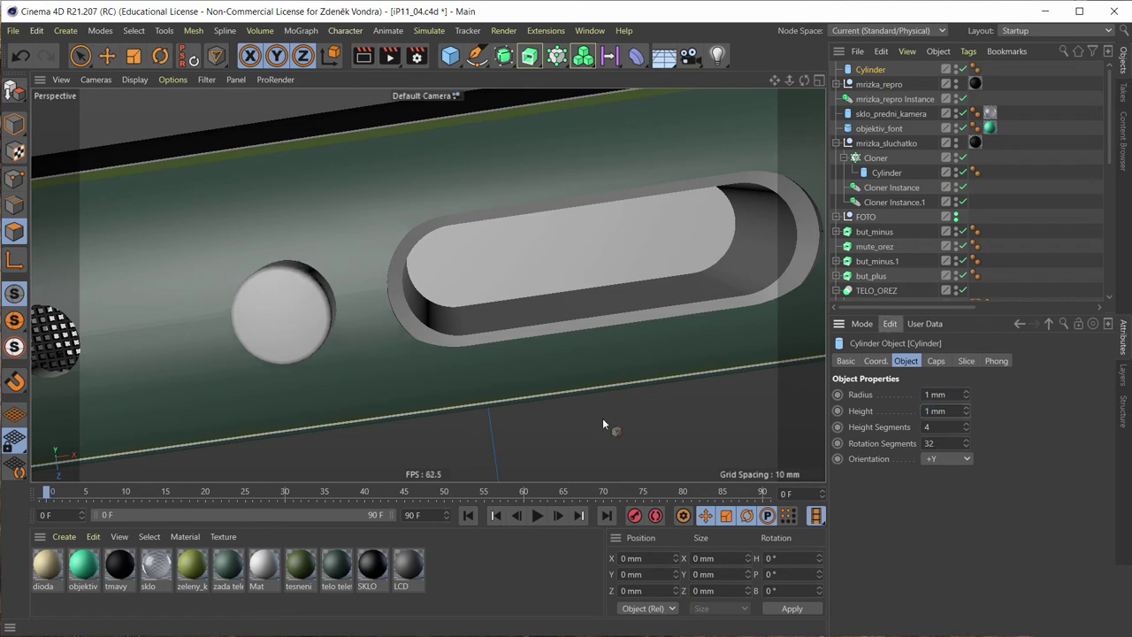
click(14, 124)
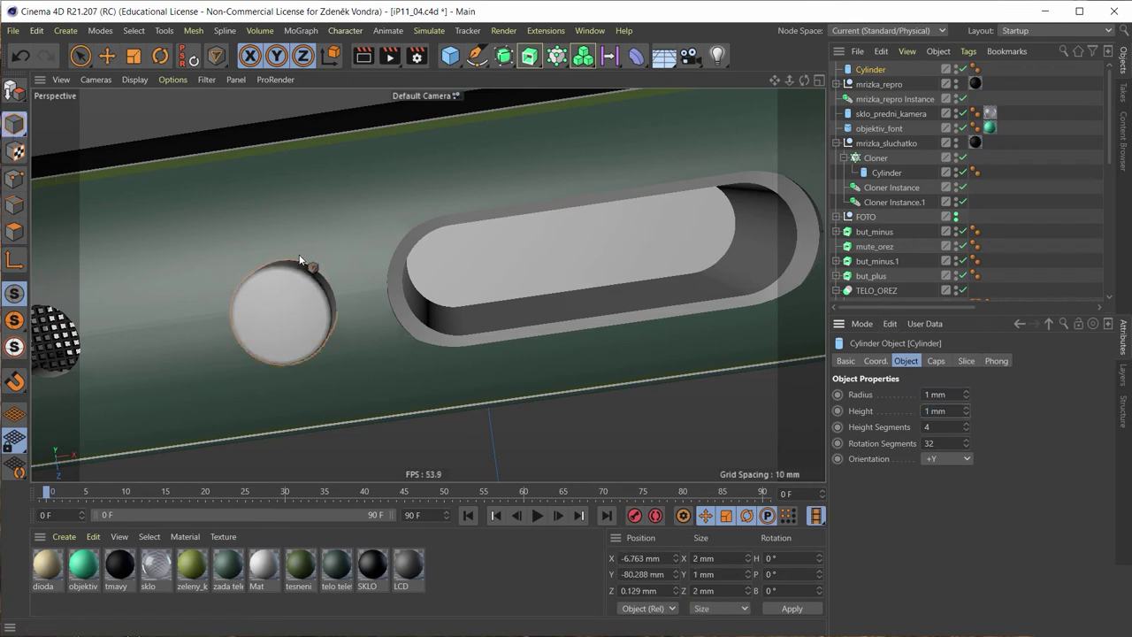
alt+drag(299, 260, 295, 286)
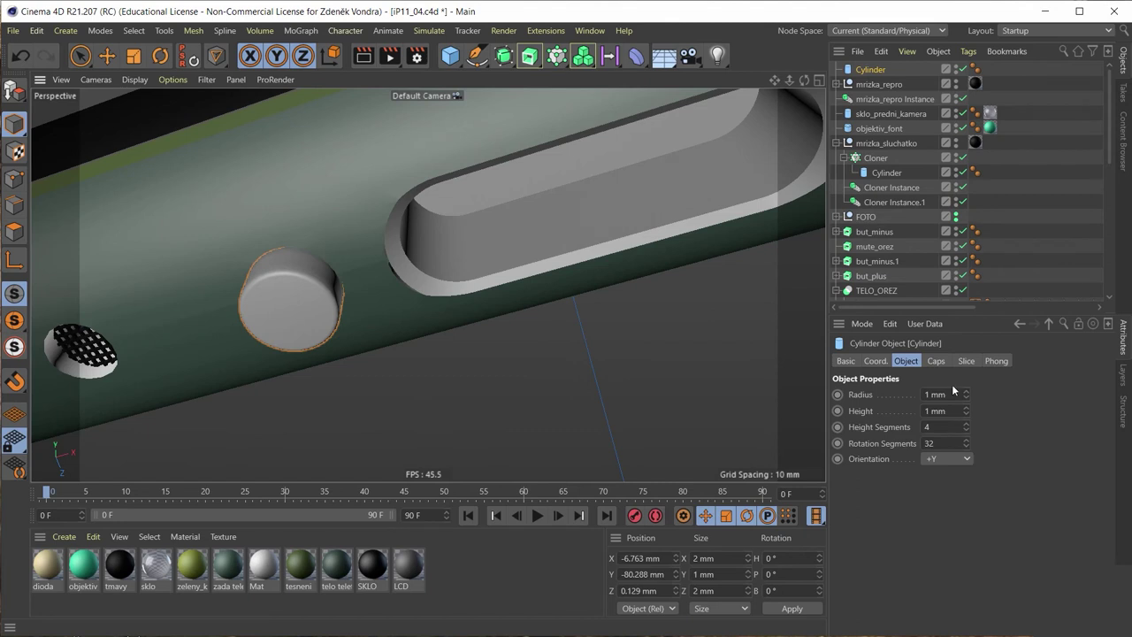
double_click(935, 394)
text(0.5)
key(Return)
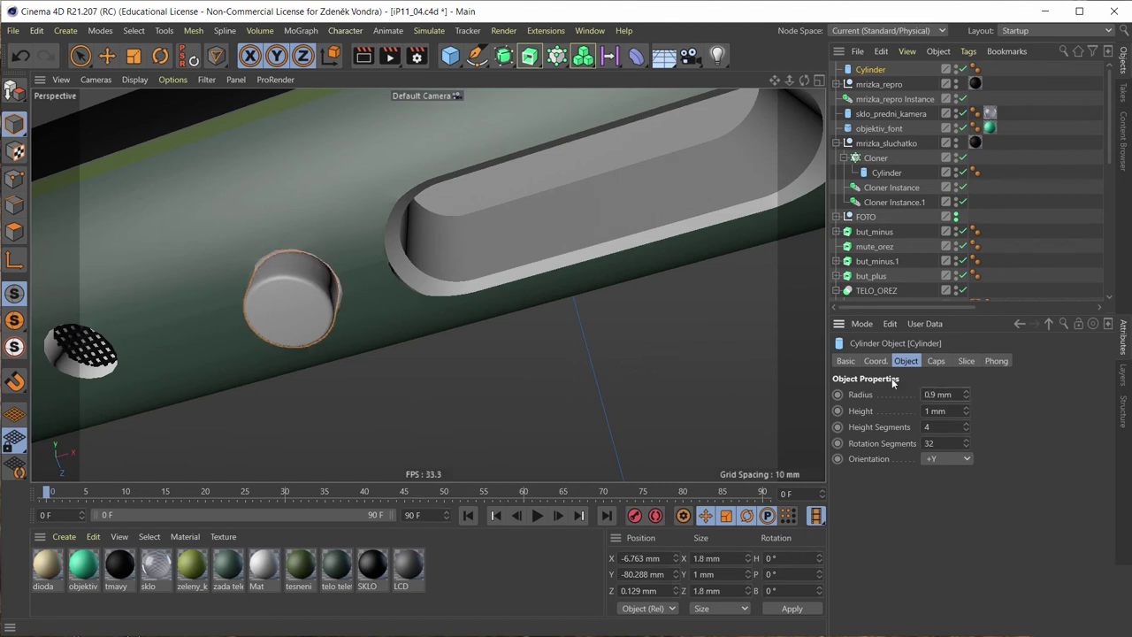
Step: Raise the cylinder along Y so it sits centred in its hole
click(107, 54)
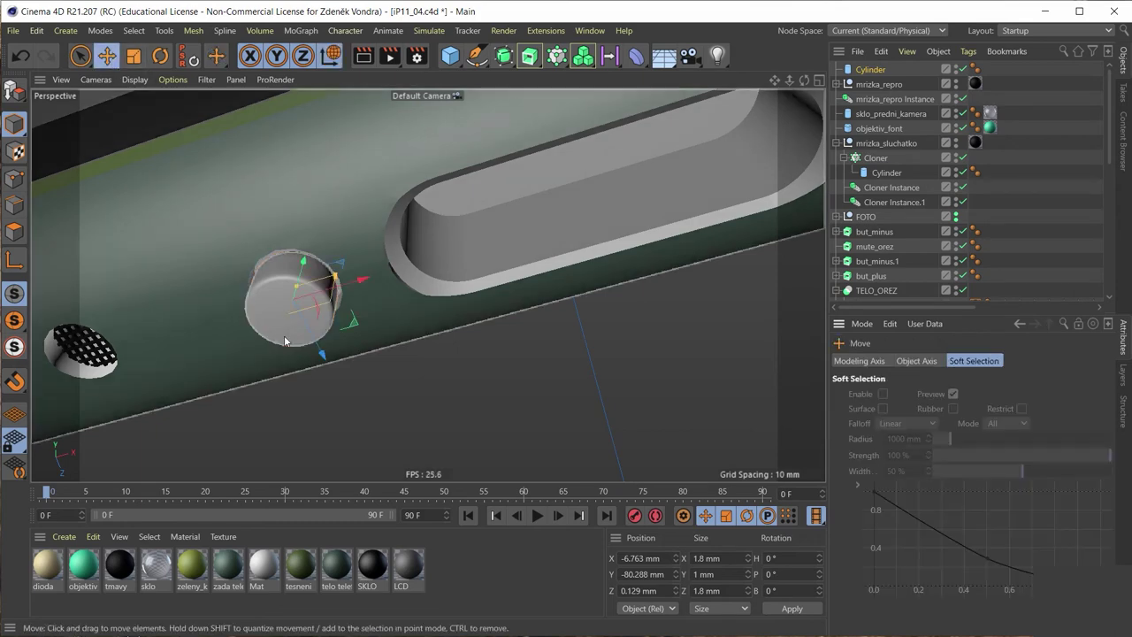
drag(305, 279, 318, 246)
alt+drag(327, 291, 392, 171)
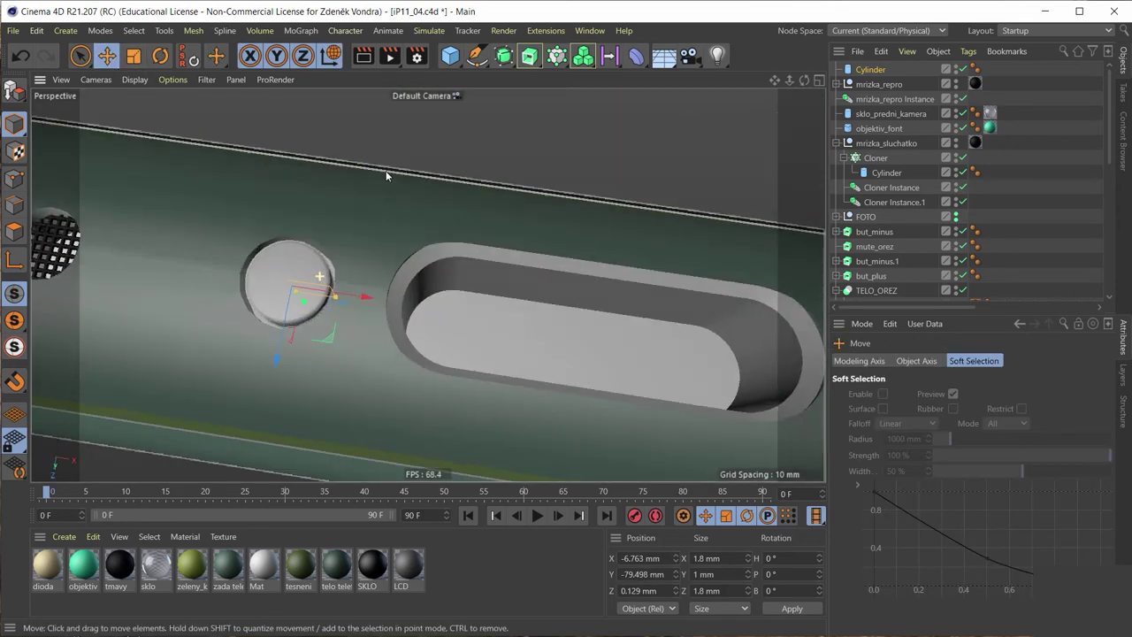
Step: Re-edit the cylinder's radius value and orbit to check it from another angle
click(870, 69)
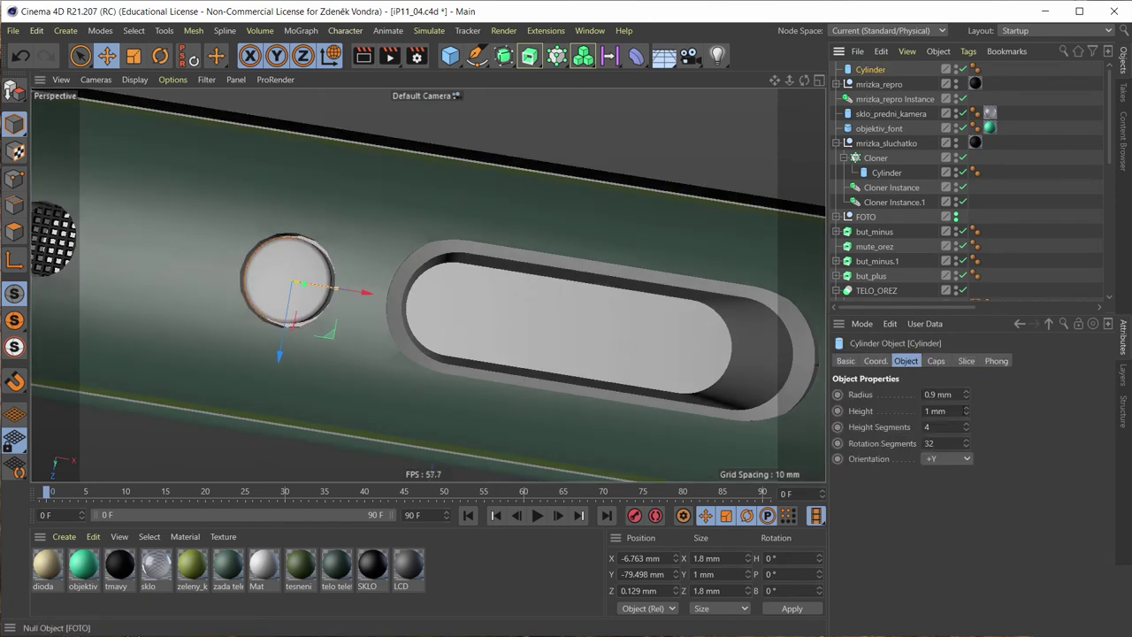
double_click(938, 394)
text(0.5)
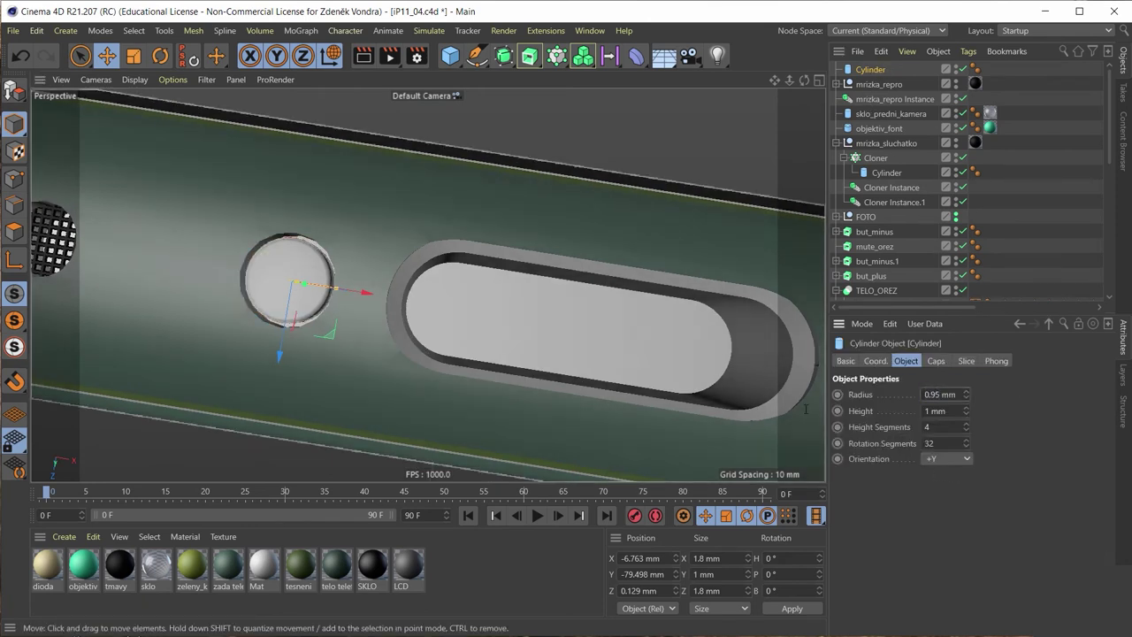
mouse_move(399, 151)
alt+mouse_down()
mouse_move(96, 261)
mouse_move(325, 350)
alt+mouse_up()
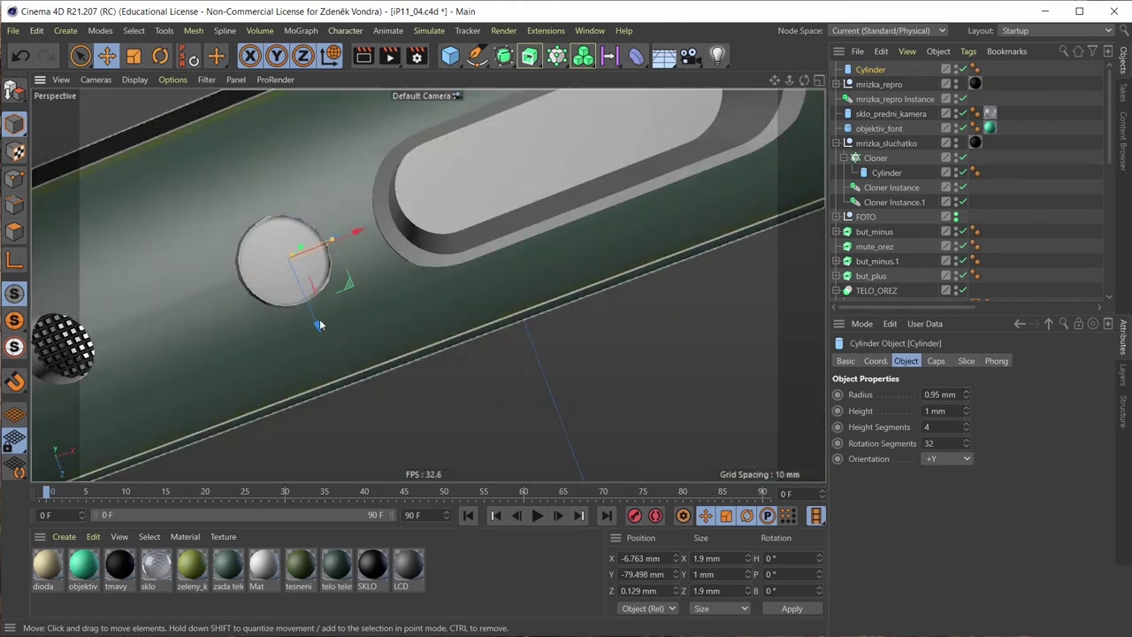
scroll(887, 209, down, 5)
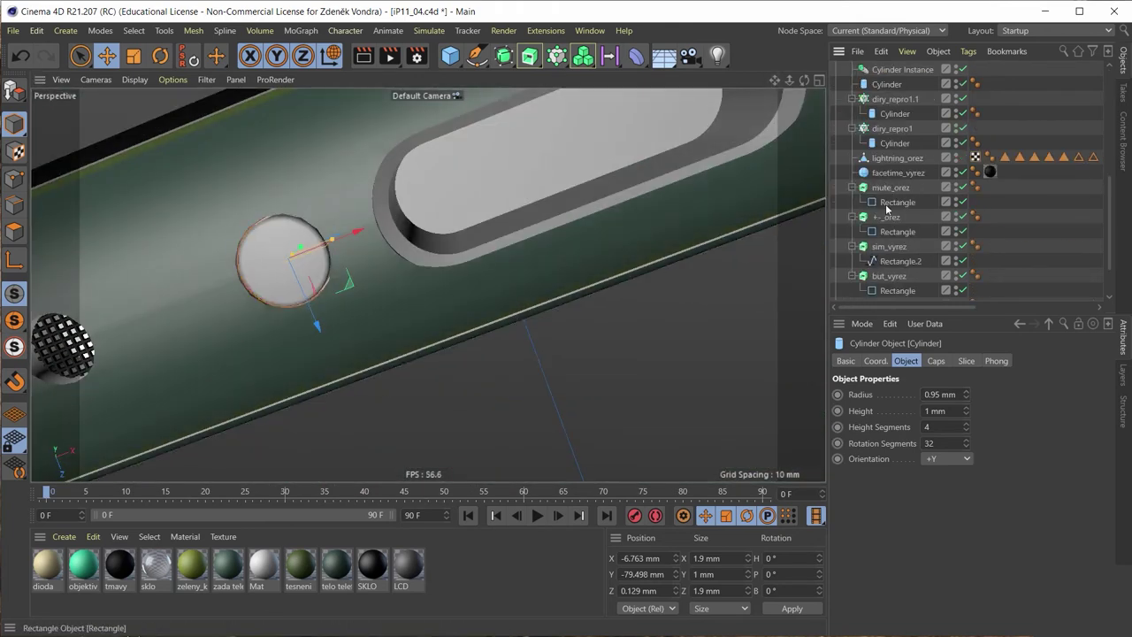
Step: Select the screw-head Cylinder under Null (1 mm radius, 2 mm height) and orbit around it
scroll(883, 149, up, 3)
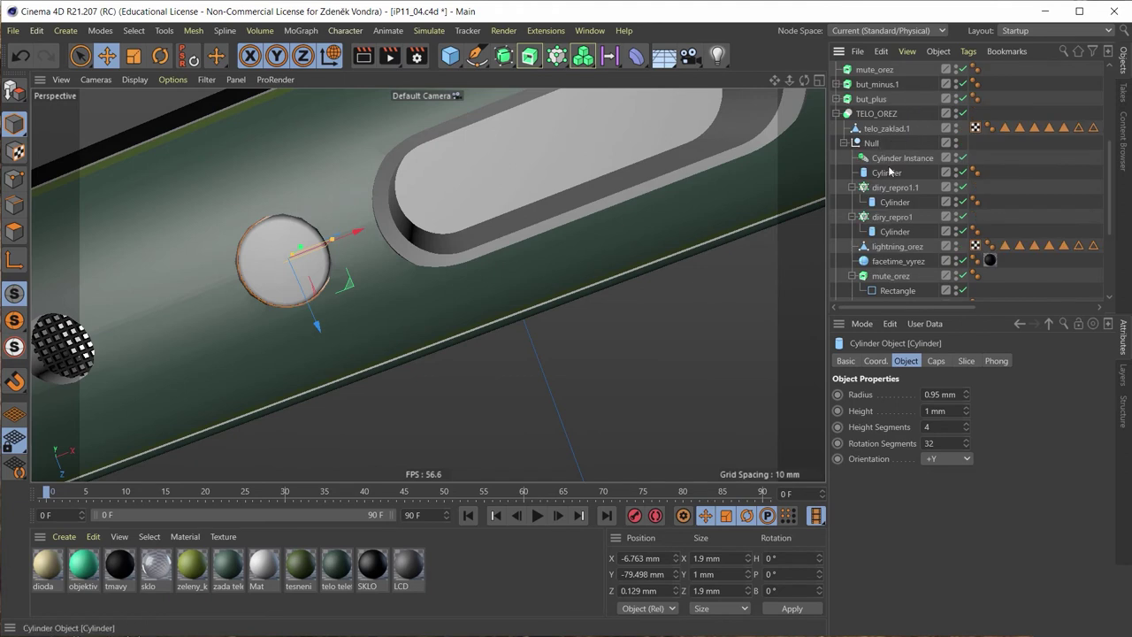
click(888, 174)
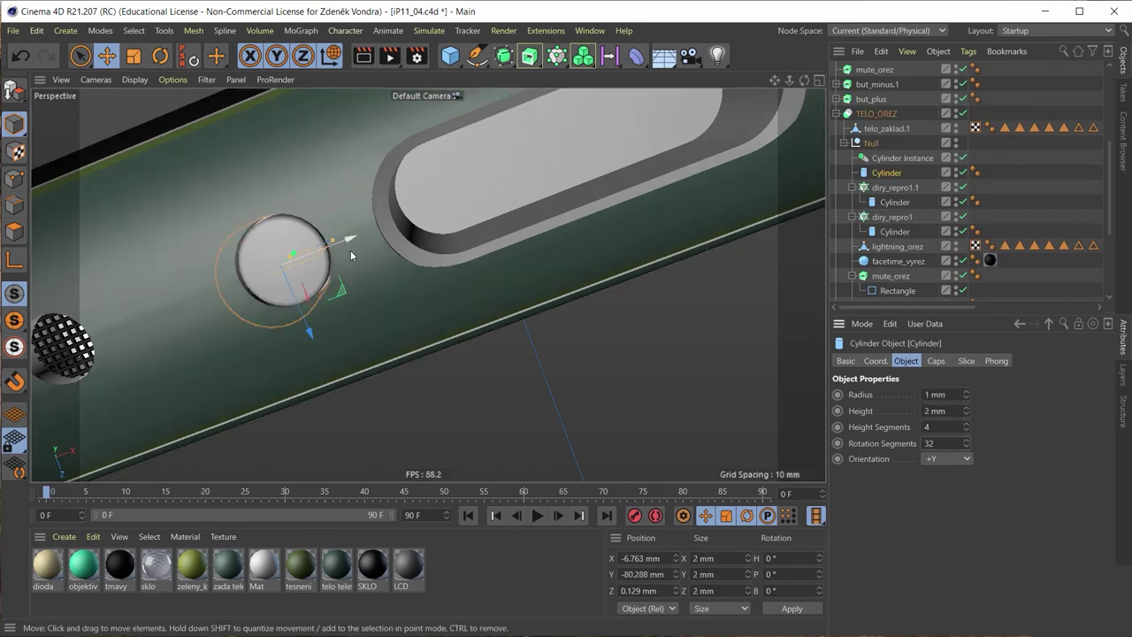
mouse_move(305, 285)
alt+mouse_down()
mouse_move(259, 329)
mouse_move(294, 344)
alt+mouse_up()
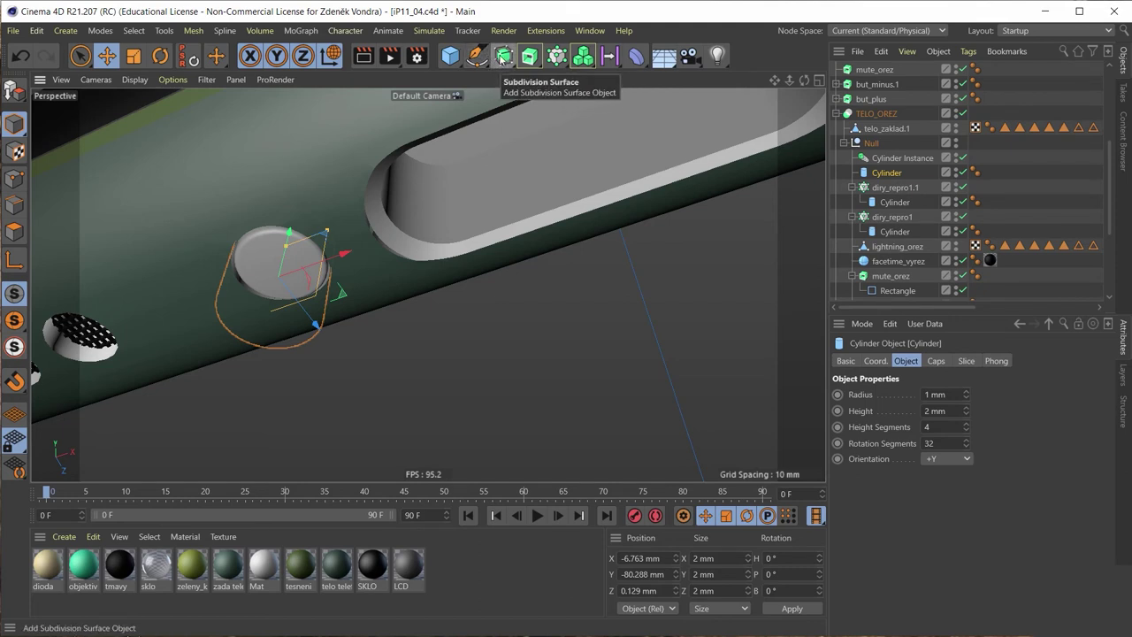
Step: Add a Star spline from the spline shapes palette
click(481, 58)
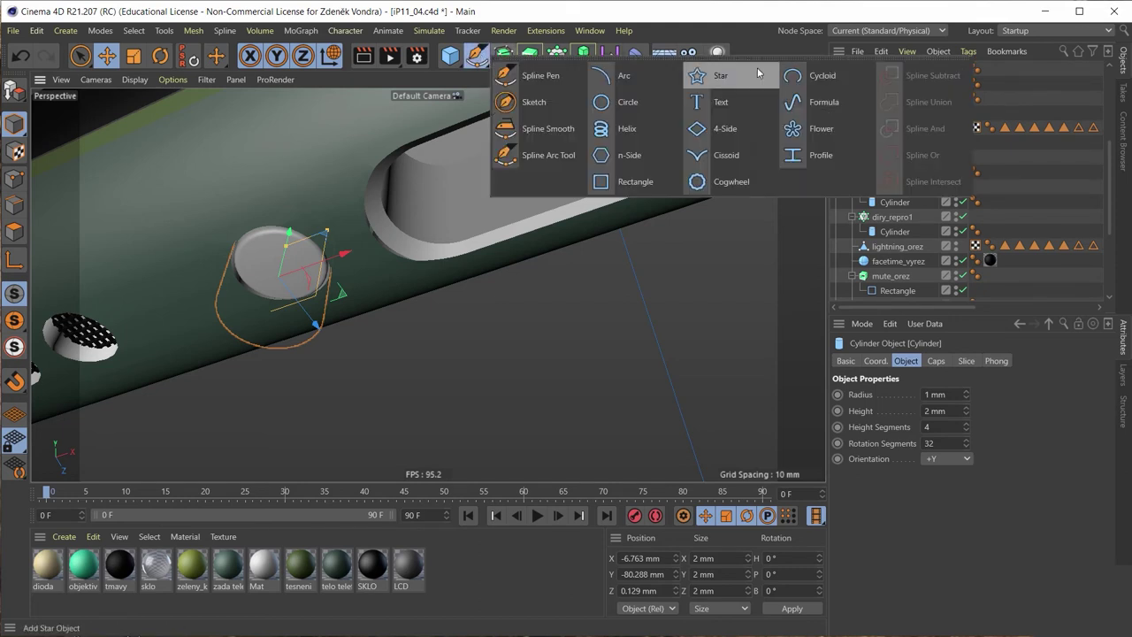
click(727, 79)
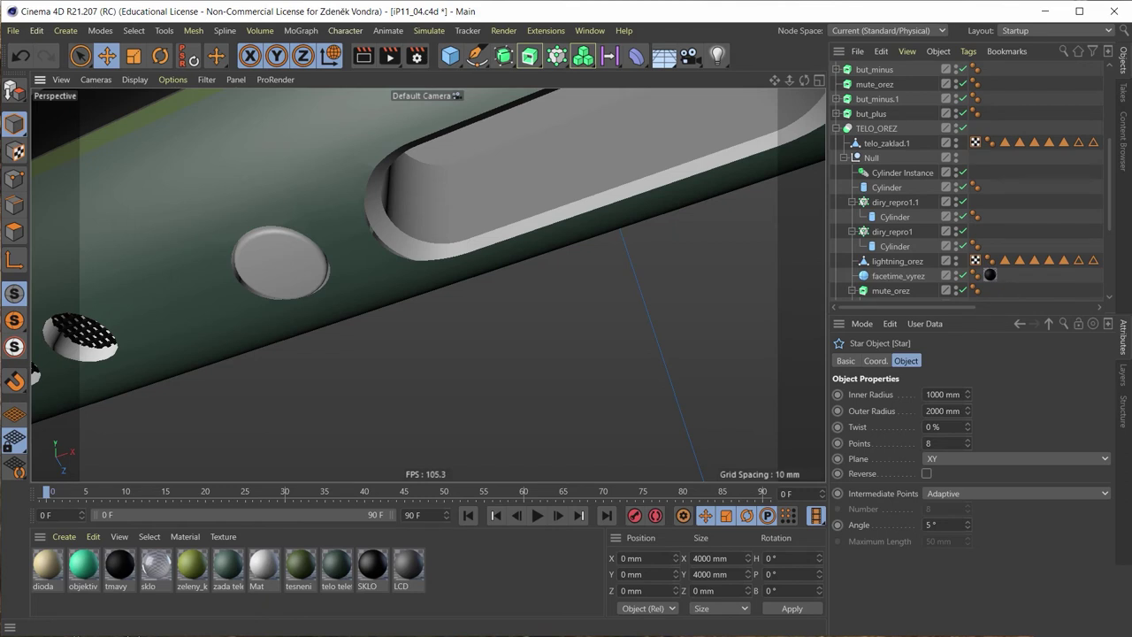
Step: View the reference photo of the phone's bottom edge, then close it and its folder
key(alt+Tab)
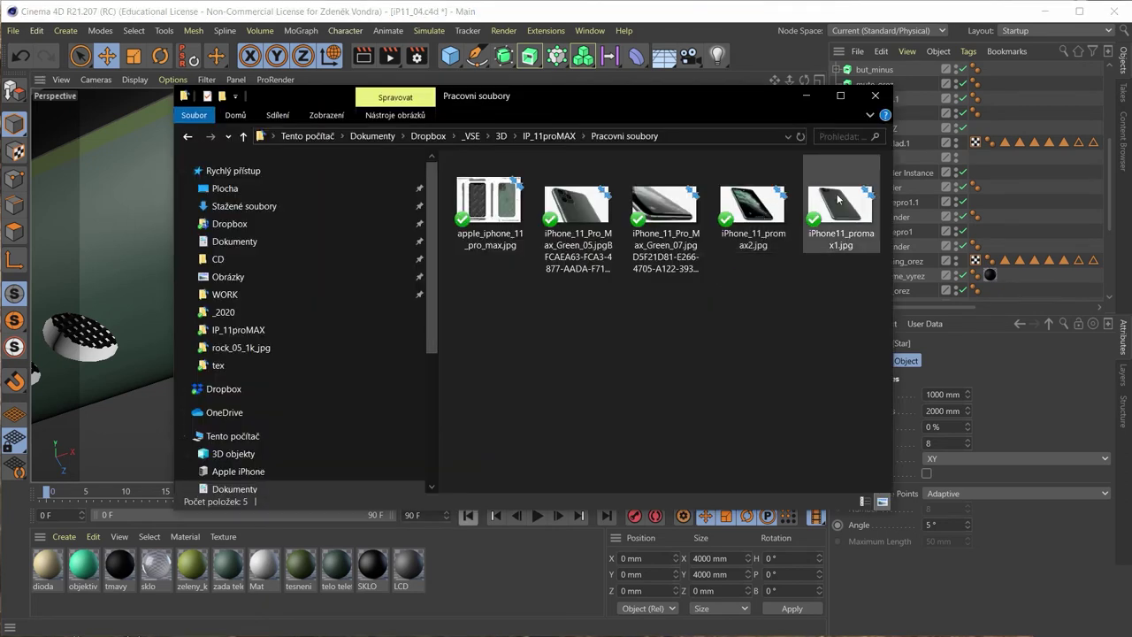
click(676, 204)
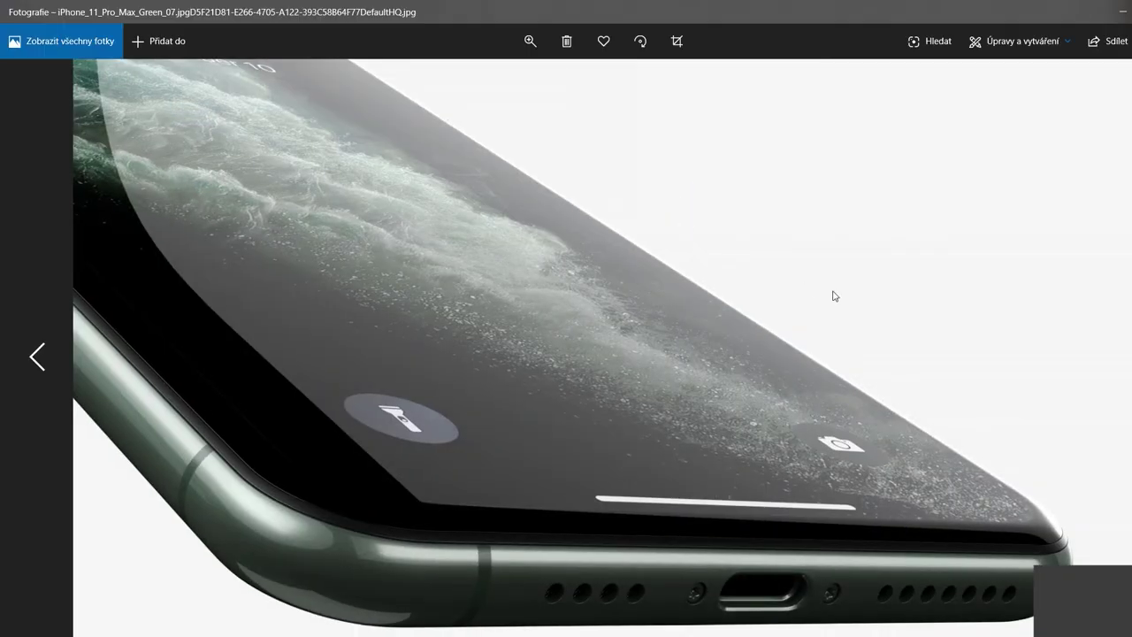
click(1125, 10)
click(880, 92)
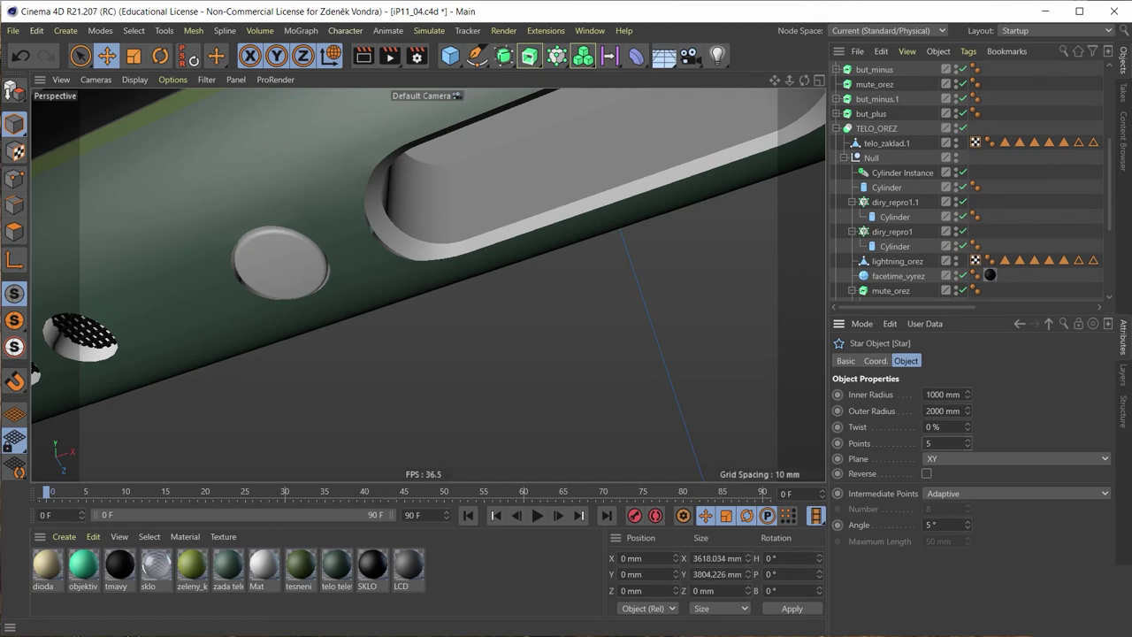
Step: Set the star's plane to XZ so it lies flat
scroll(519, 350, down, 4)
scroll(522, 331, down, 4)
scroll(529, 308, down, 2)
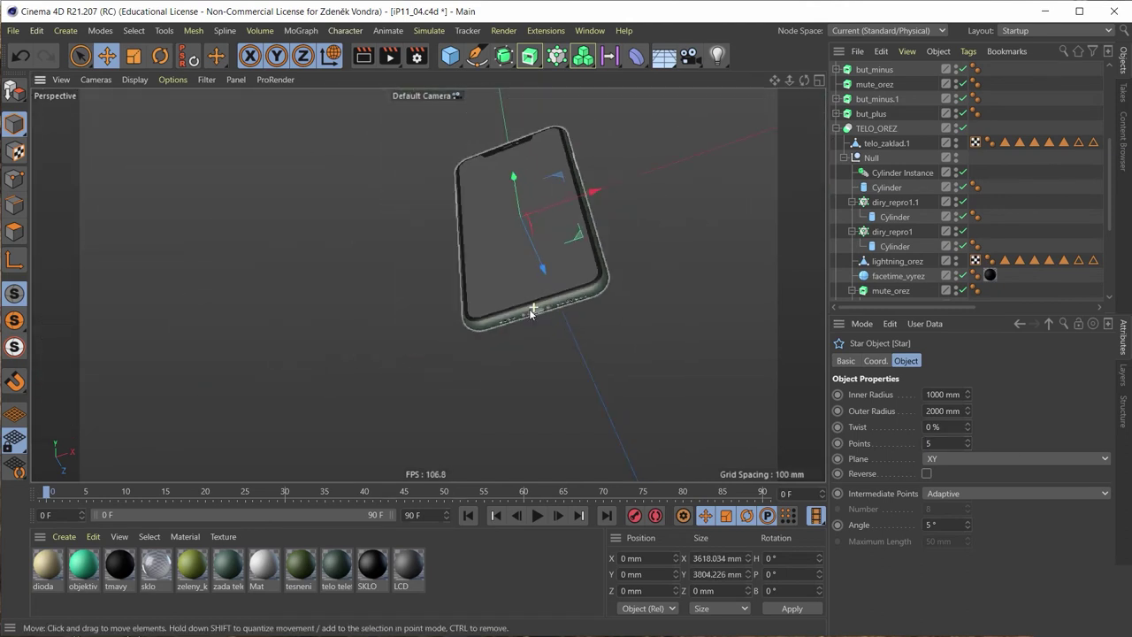
scroll(529, 309, down, 2)
scroll(545, 211, down, 2)
scroll(530, 211, down, 2)
scroll(513, 209, down, 2)
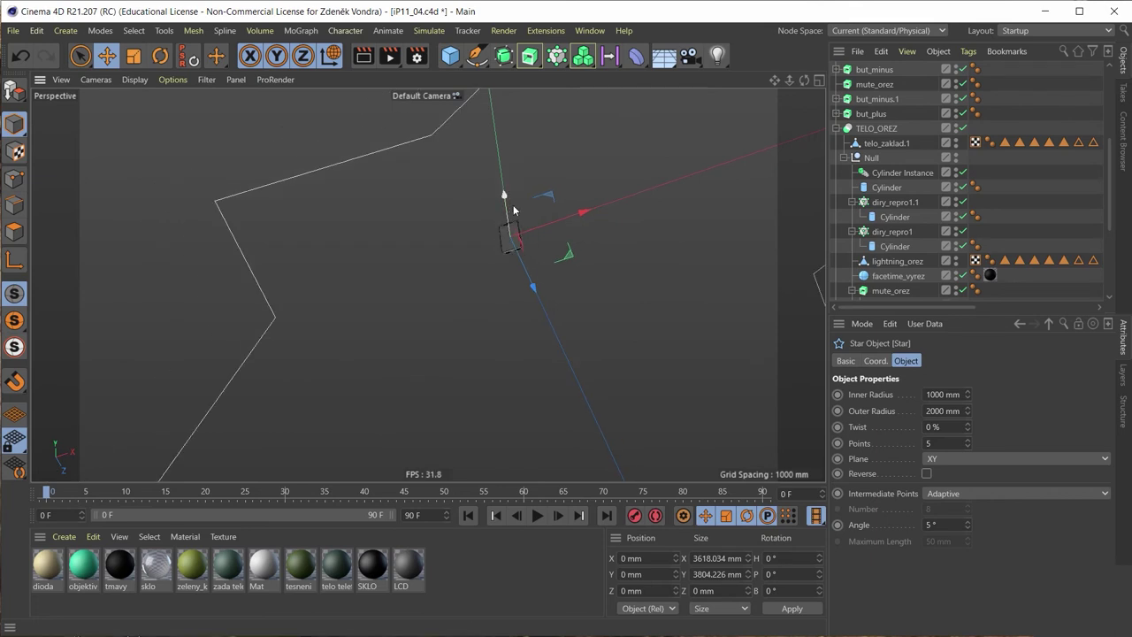
click(940, 456)
click(936, 504)
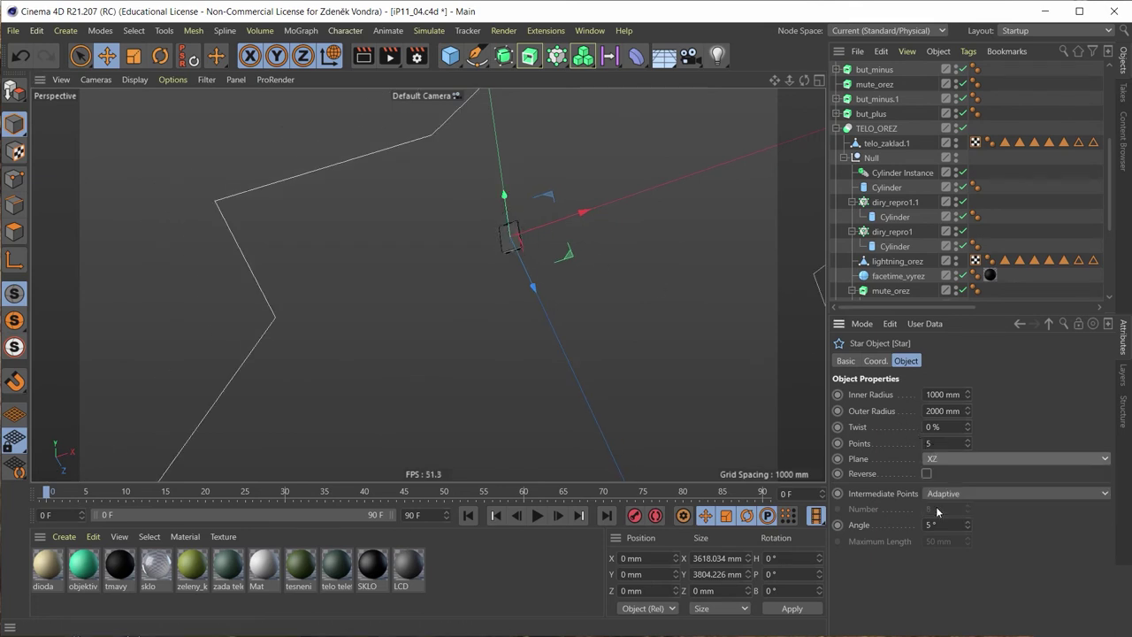
Step: Shrink the star and move it down to the phone's bottom edge at Y -92.985 mm
key(t)
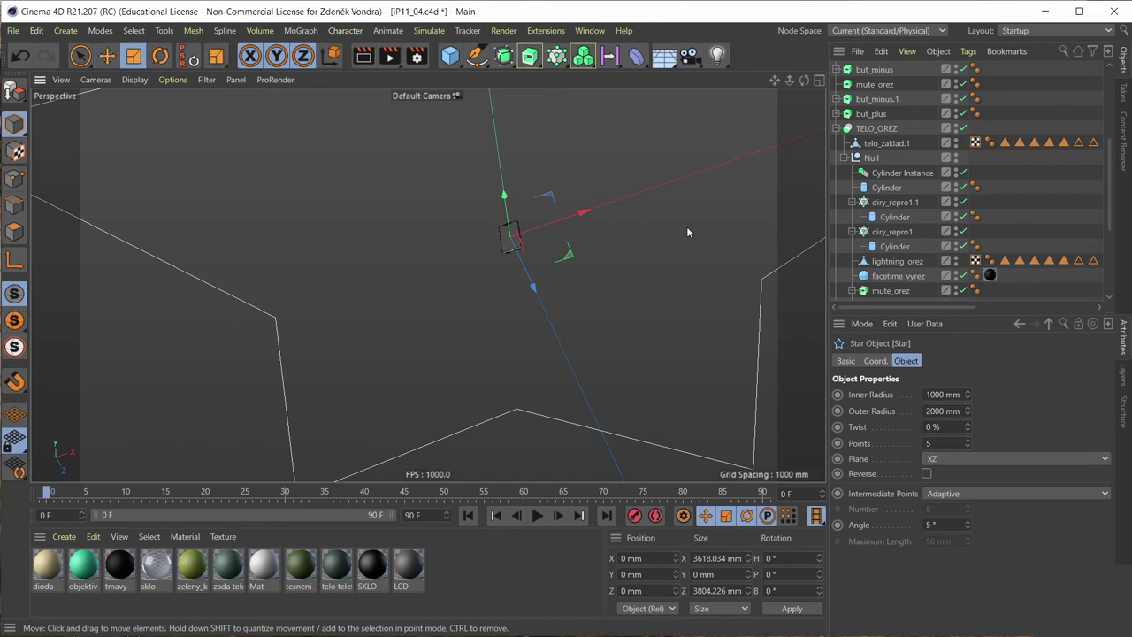
drag(686, 227, 332, 556)
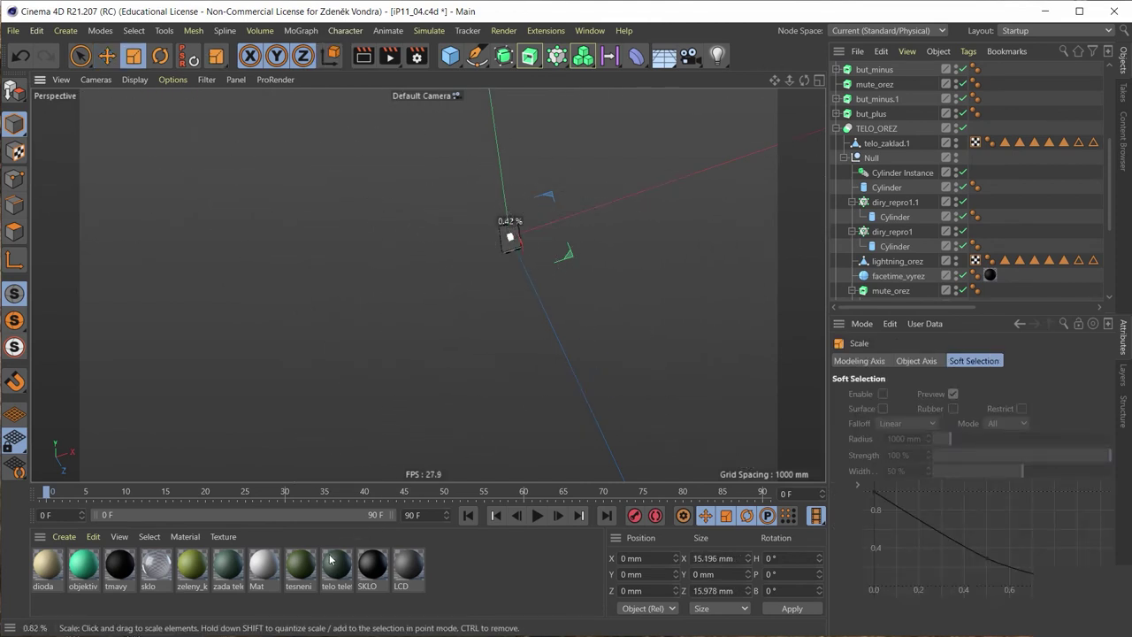
scroll(503, 186, up, 3)
scroll(503, 186, up, 3)
scroll(503, 186, up, 4)
key(e)
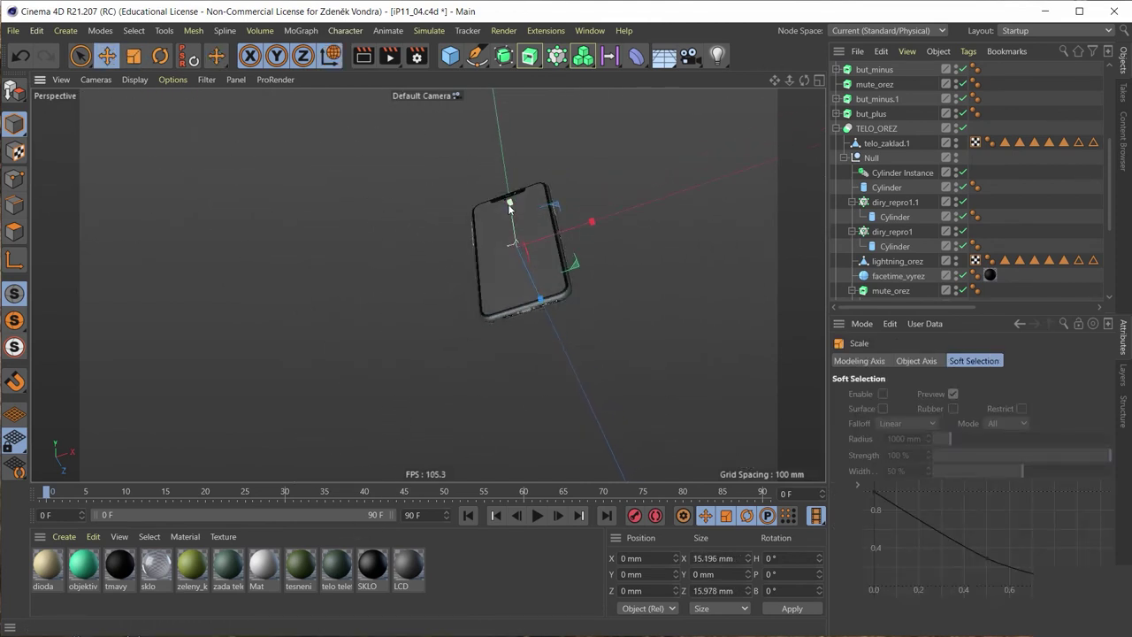
drag(510, 212, 522, 283)
Step: In the maximised Bottom view, scale the star to about 1.5 mm and slide it onto the left screw hole
key(F5)
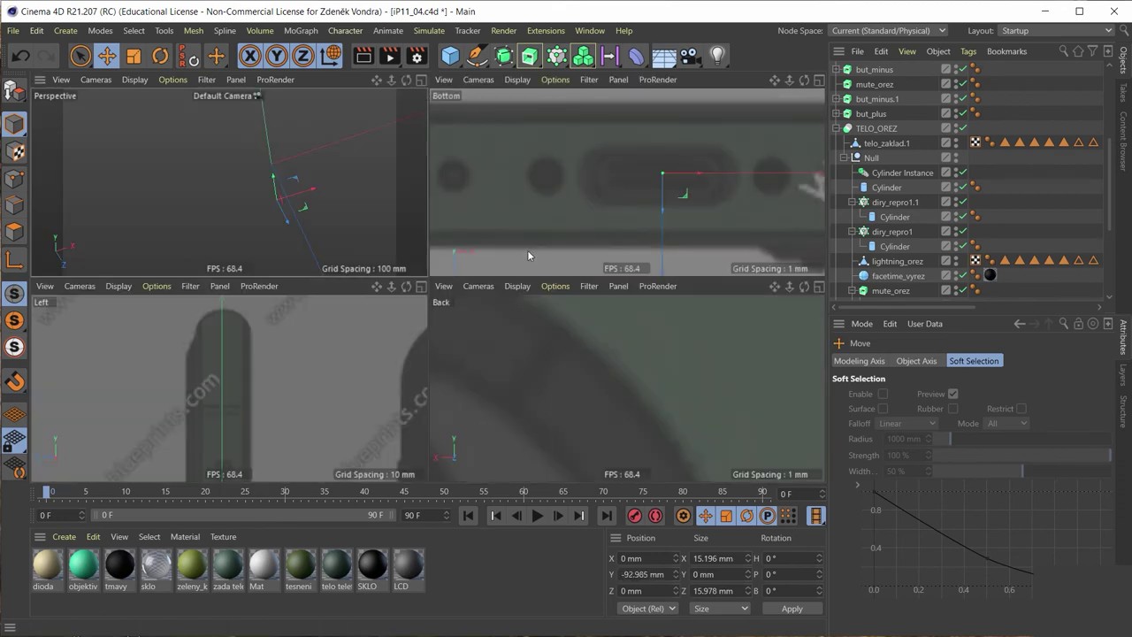
middle_click(608, 179)
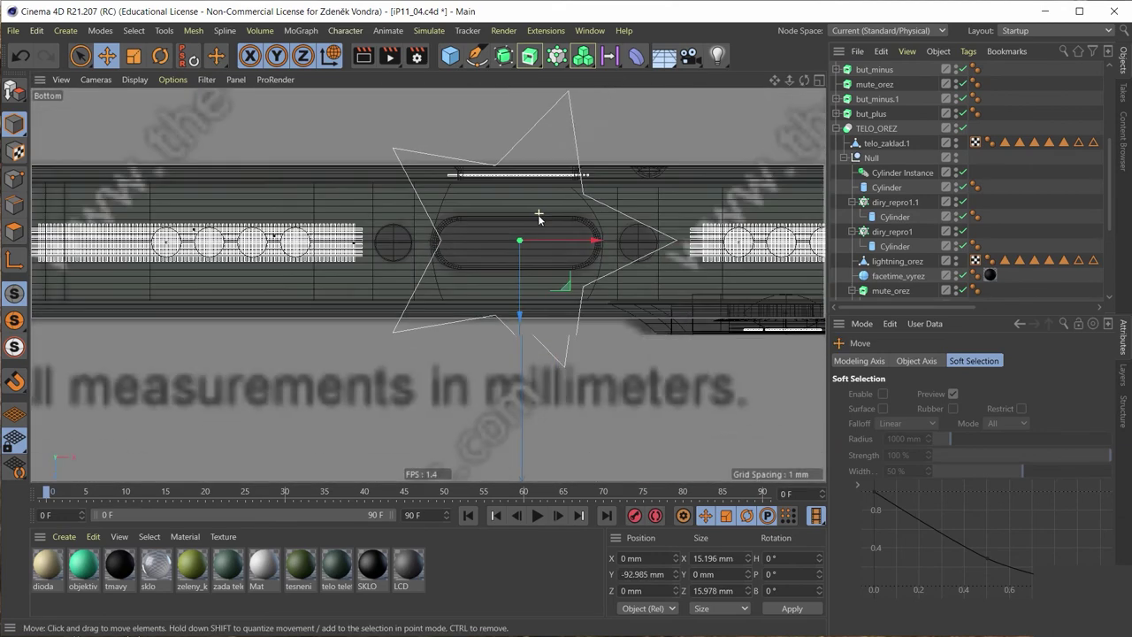
key(t)
drag(547, 217, 343, 432)
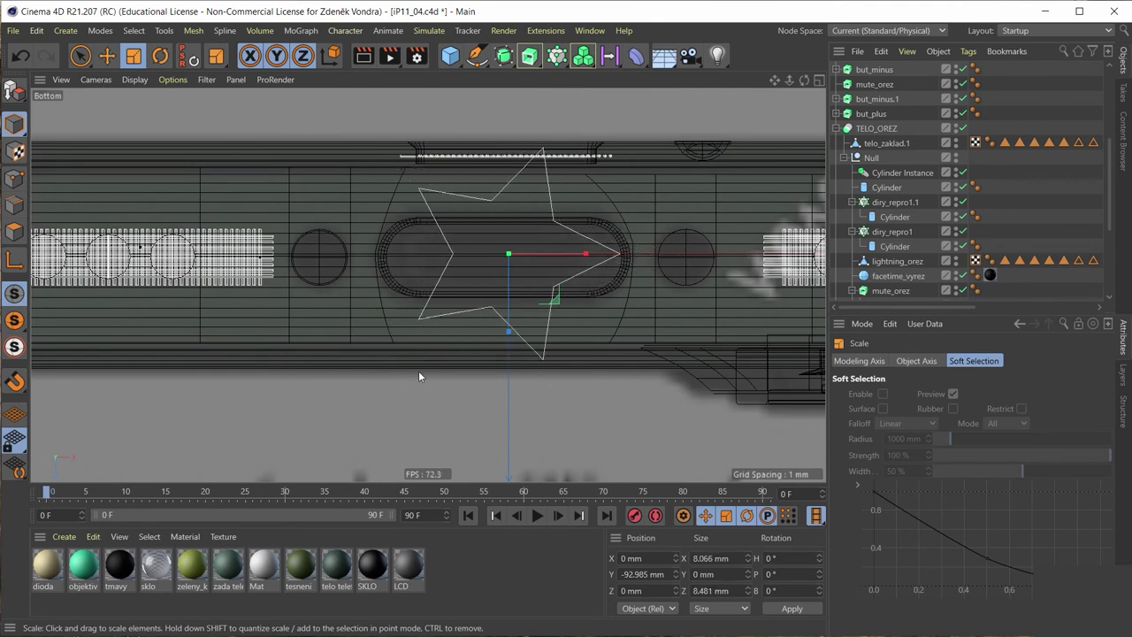
scroll(416, 350, up, 2)
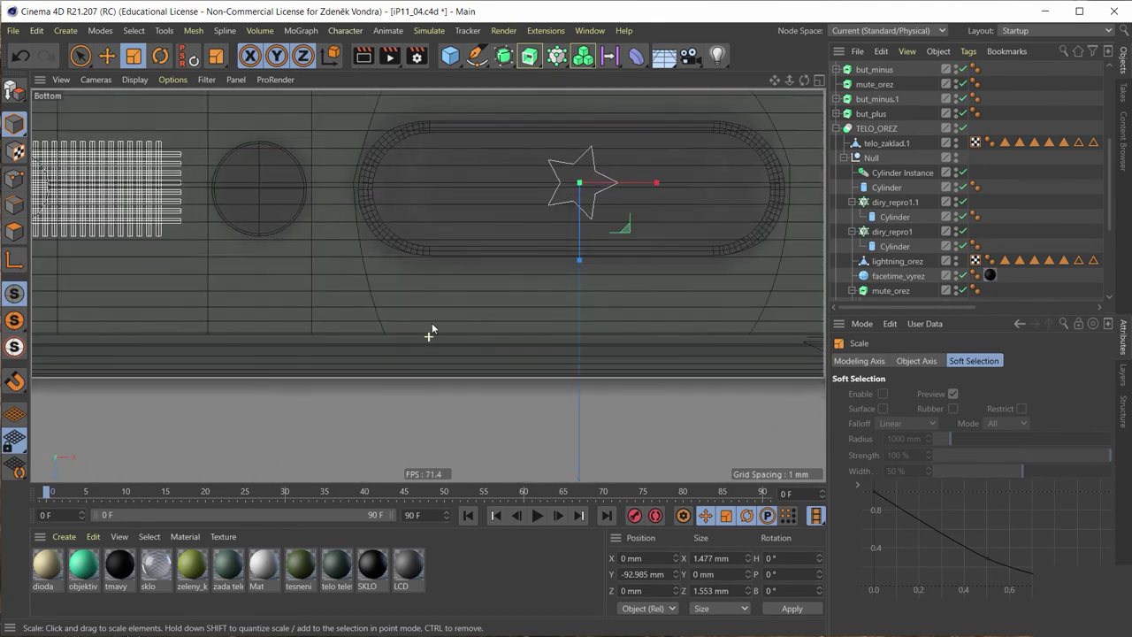
scroll(430, 328, up, 2)
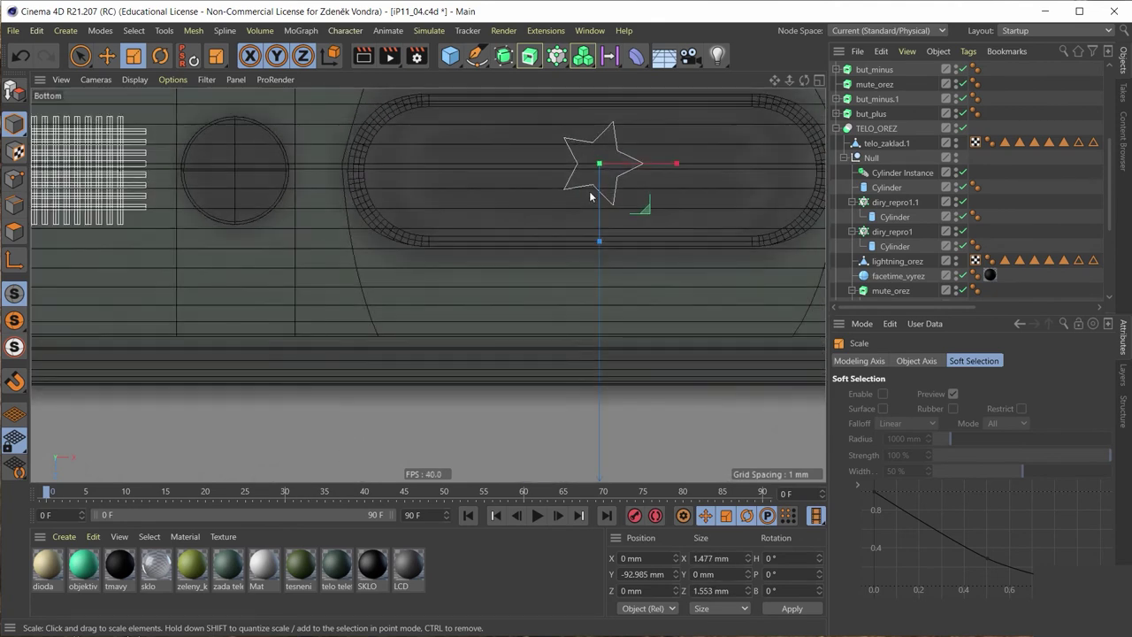
key(e)
drag(640, 165, 273, 182)
scroll(233, 148, up, 2)
scroll(296, 176, up, 1)
scroll(345, 248, up, 1)
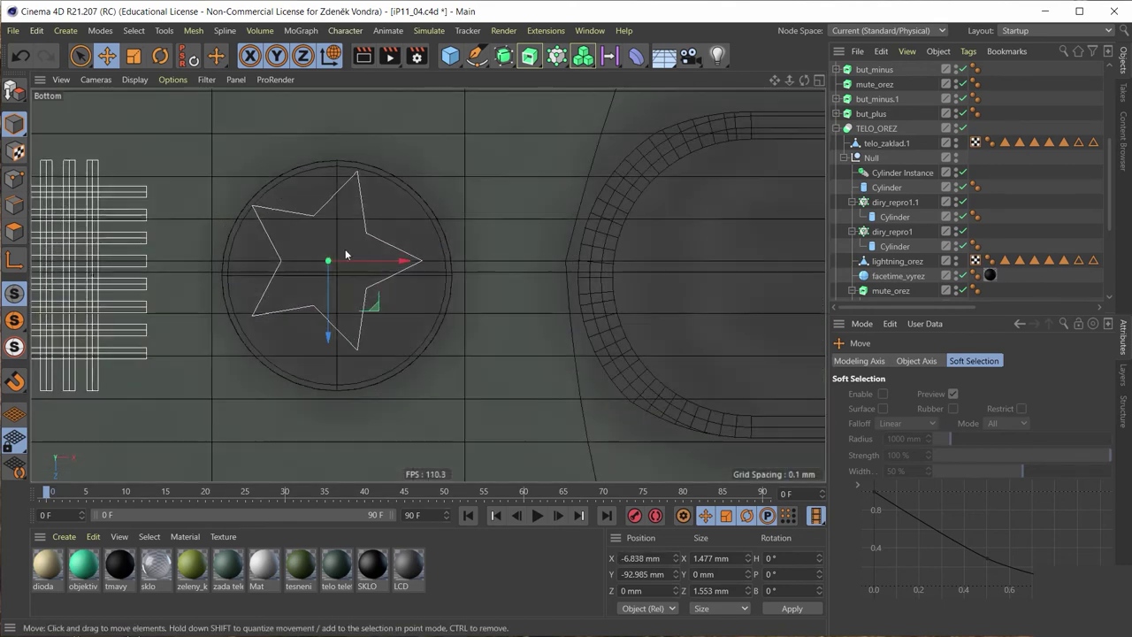
Step: Align the star with the cylinder by parenting it, zeroing its X and Z offsets, then unparenting it
scroll(882, 103, up, 4)
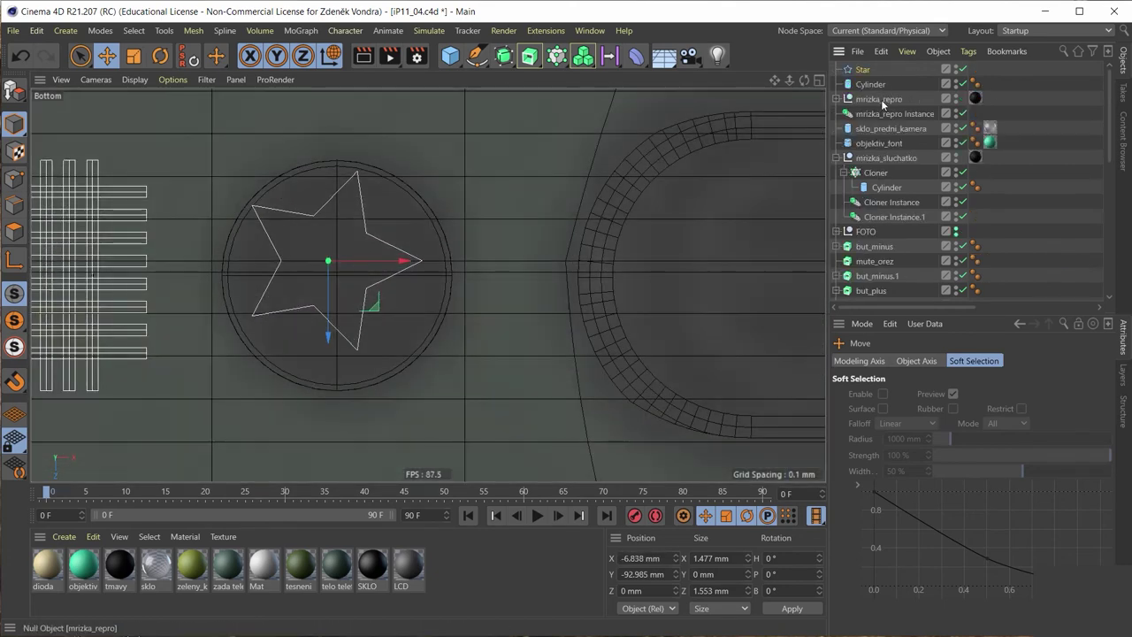
click(861, 70)
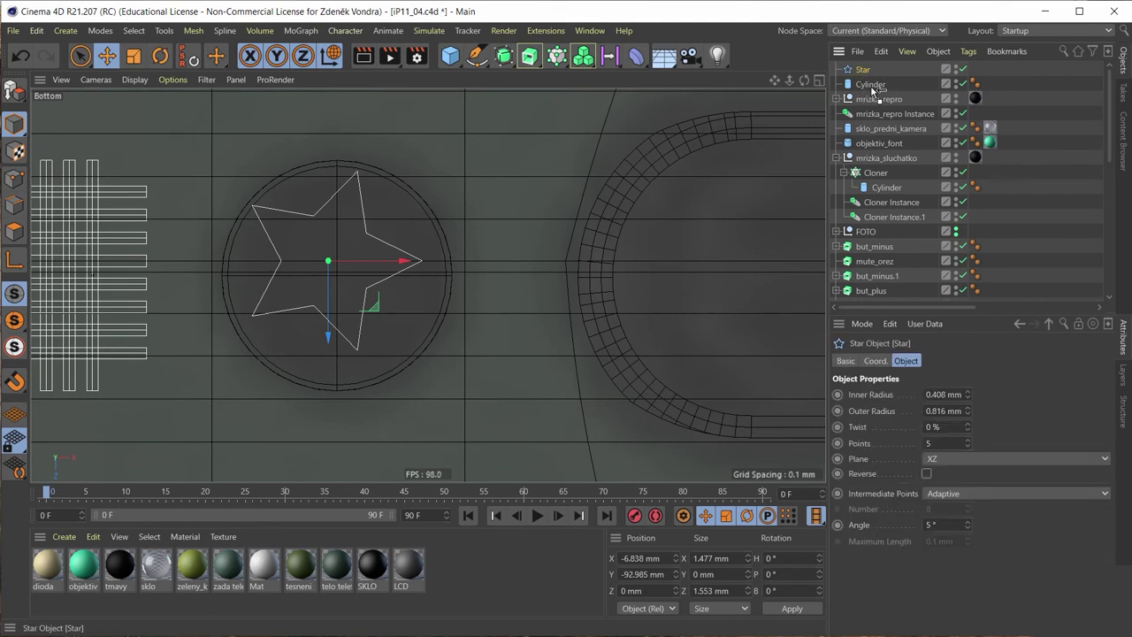
drag(871, 88, 872, 81)
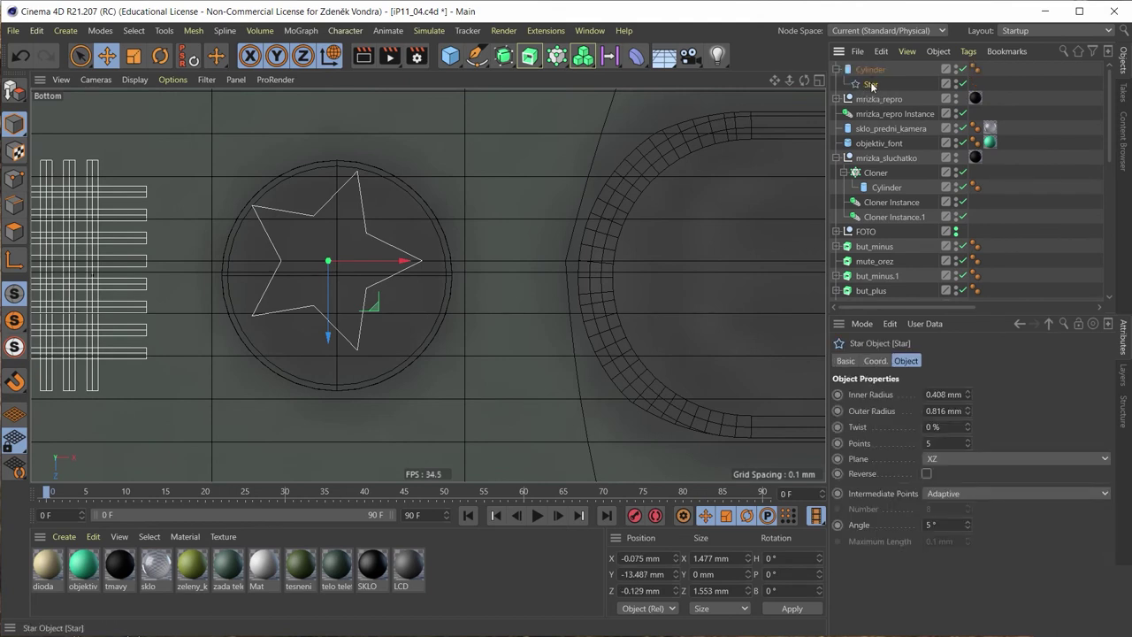
click(875, 361)
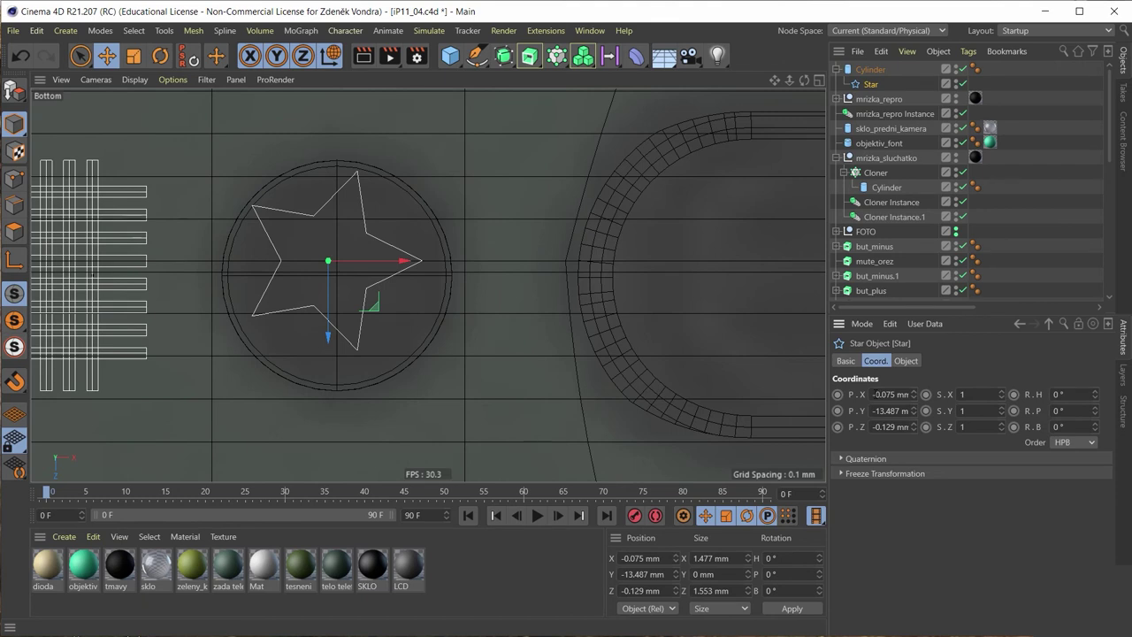
text(0)
key(Tab)
key(Tab)
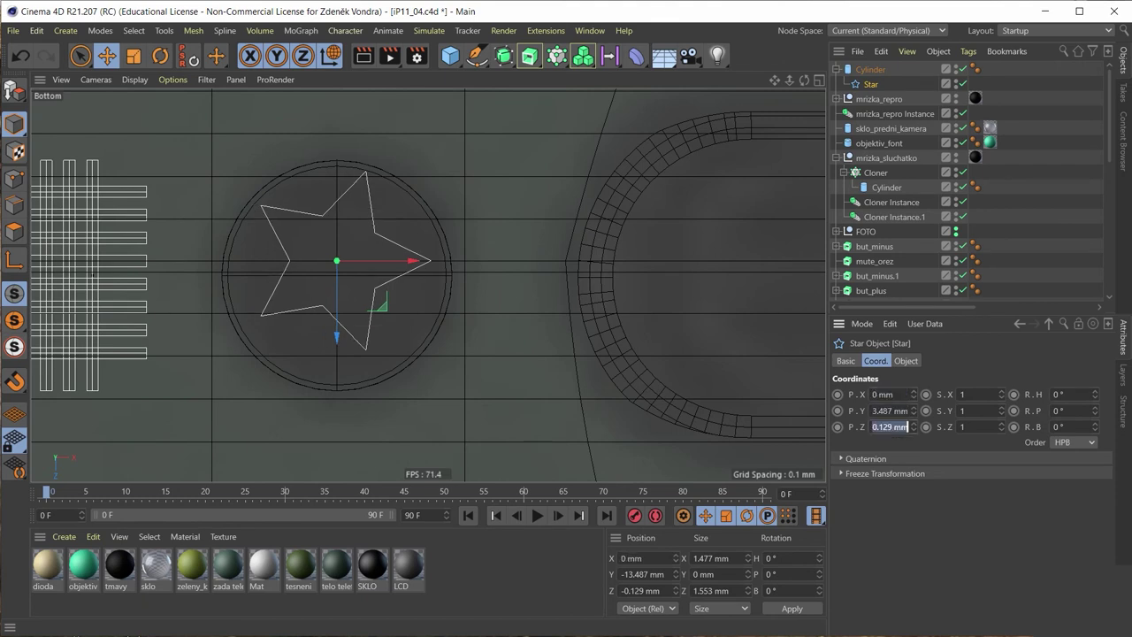
text(0)
key(Return)
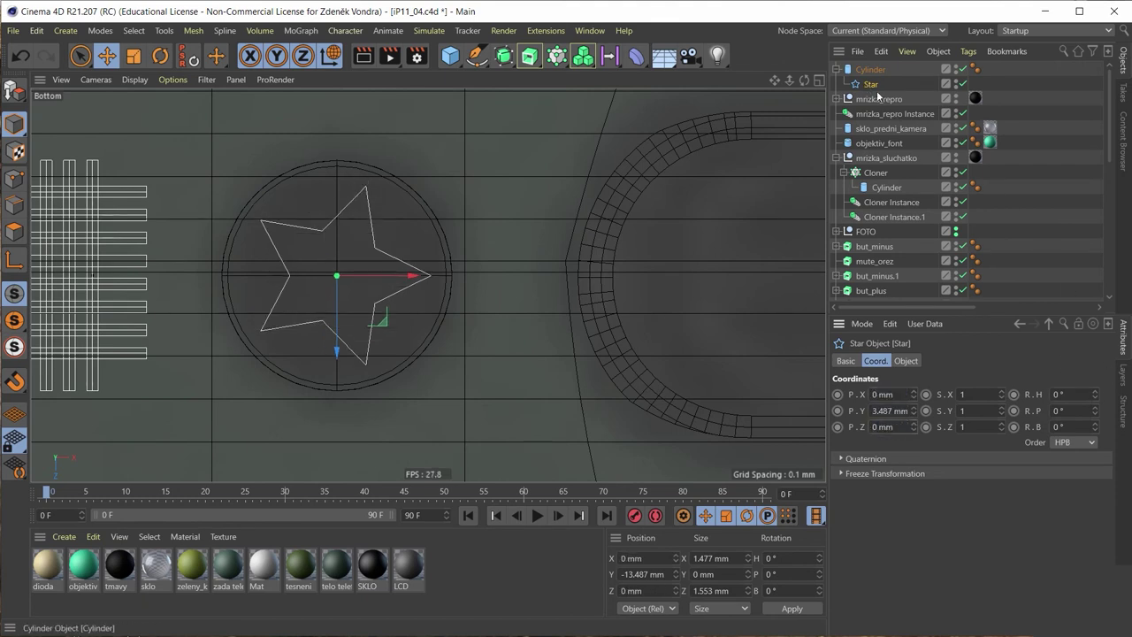
drag(876, 69, 876, 71)
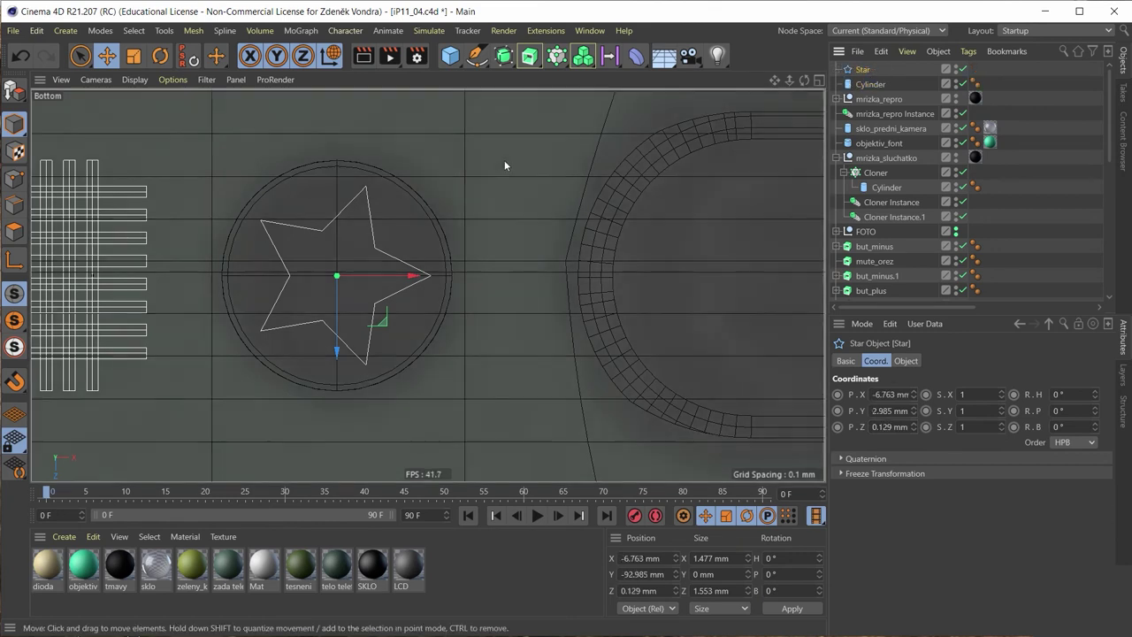
Step: Move the star along Y to X -6.763, Y -81.195 mm beneath the peg and orbit to check it
middle_click(504, 160)
middle_click(200, 156)
scroll(495, 292, up, 2)
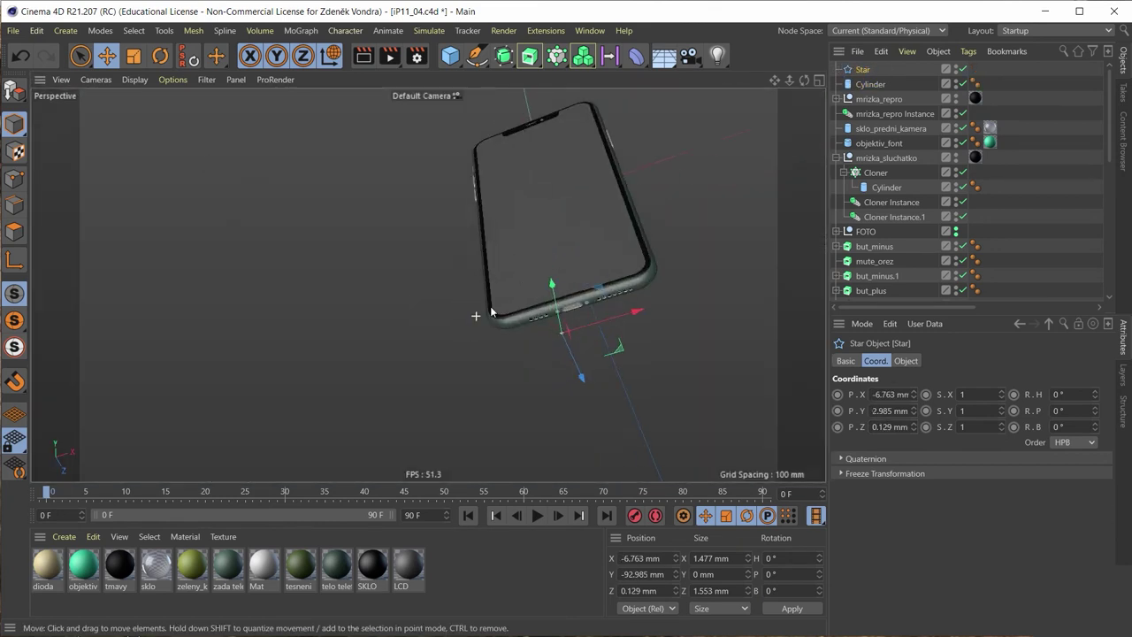
scroll(518, 316, up, 3)
scroll(584, 339, up, 3)
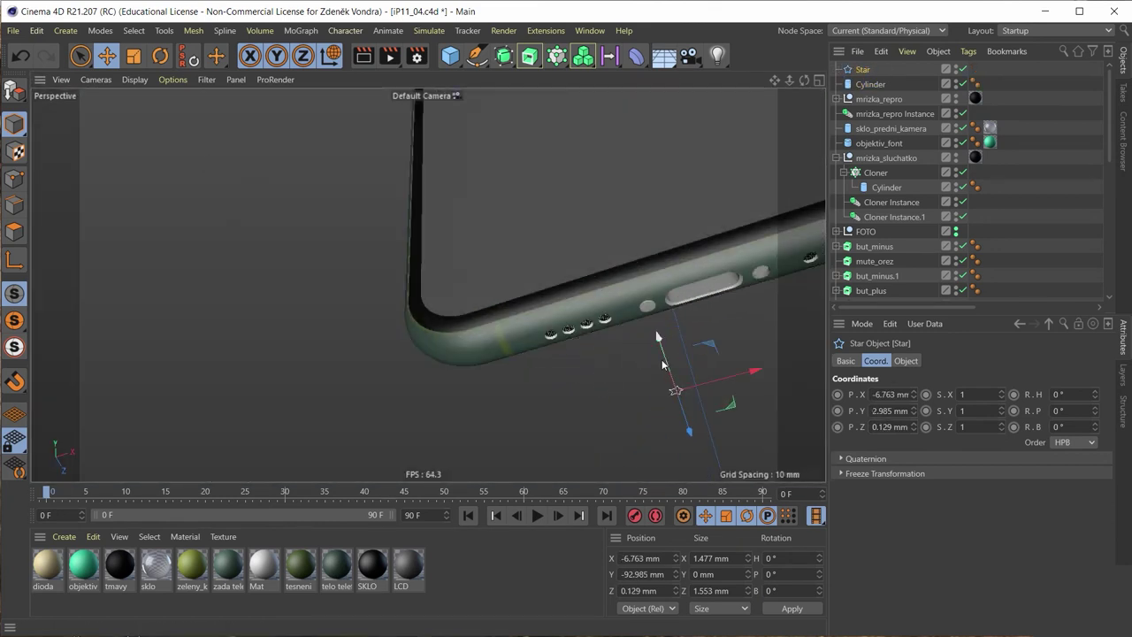
drag(662, 363, 621, 352)
scroll(619, 354, up, 2)
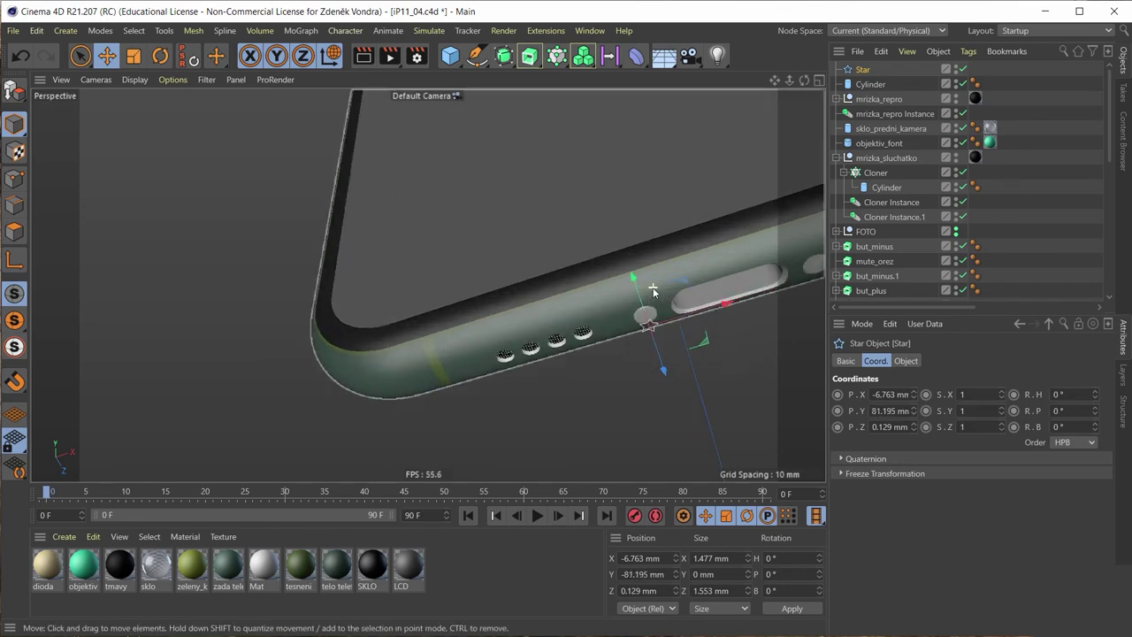
scroll(618, 357, up, 2)
scroll(619, 353, up, 2)
scroll(637, 341, up, 3)
scroll(652, 329, down, 3)
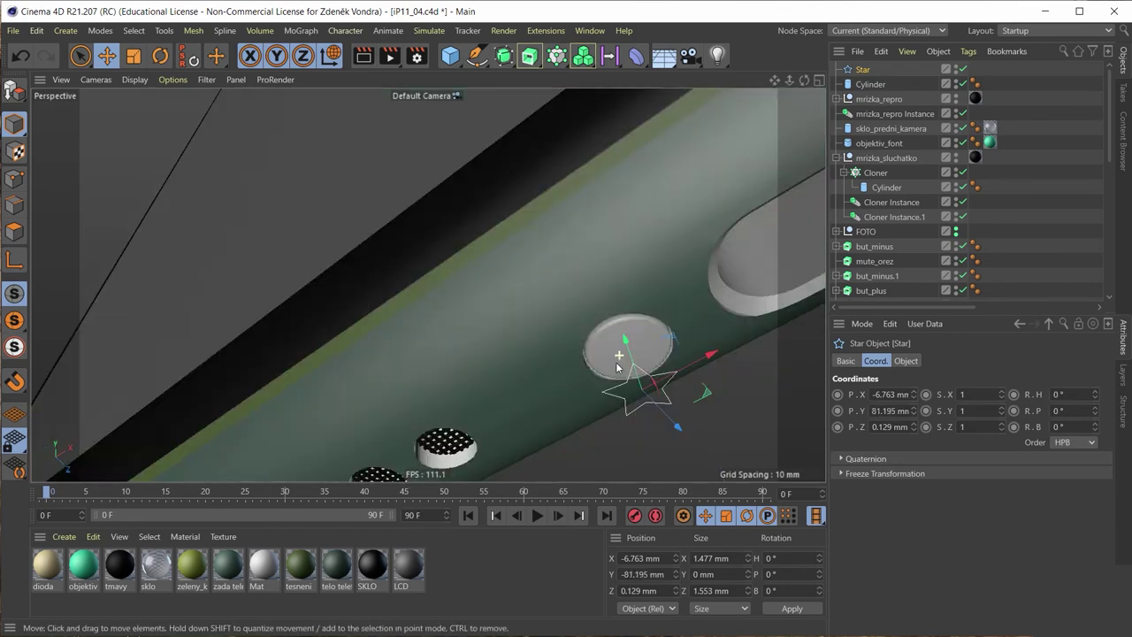
alt+drag(628, 333, 334, 318)
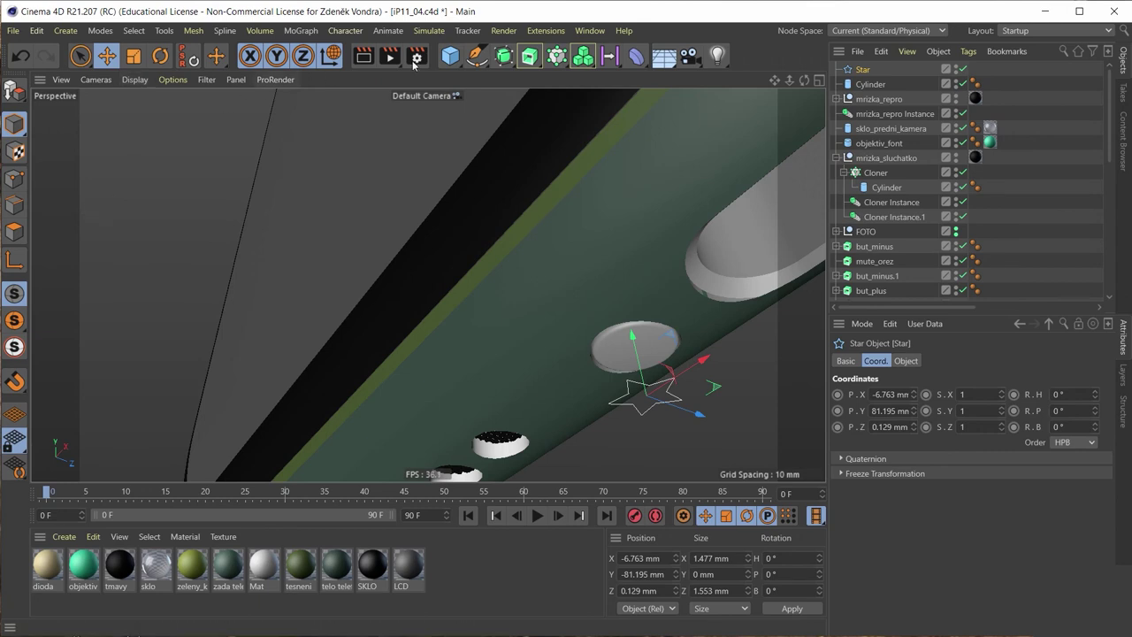
Step: Add an Extrude generator containing the Star and edit its movement depth to 0.2 mm in Y
click(529, 56)
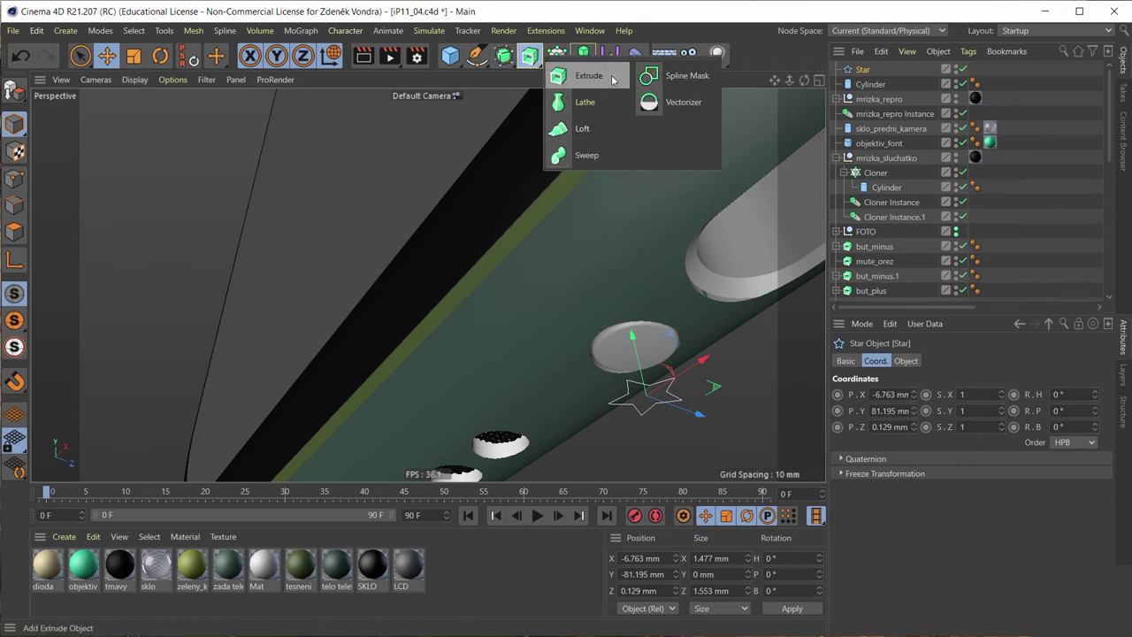
click(586, 76)
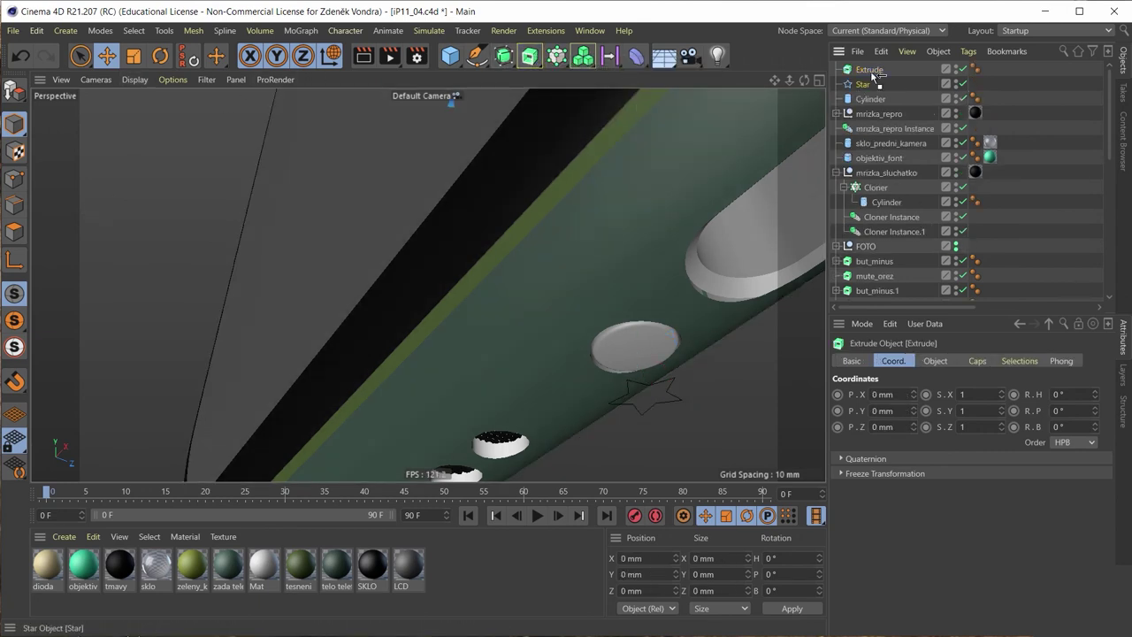
drag(873, 71, 873, 71)
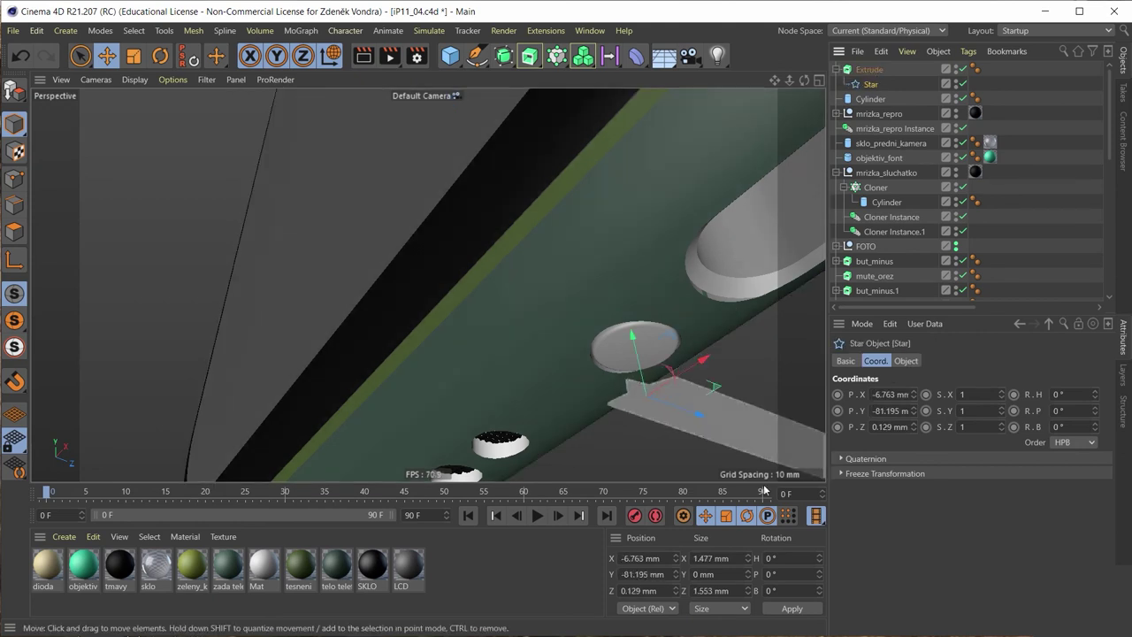
click(876, 70)
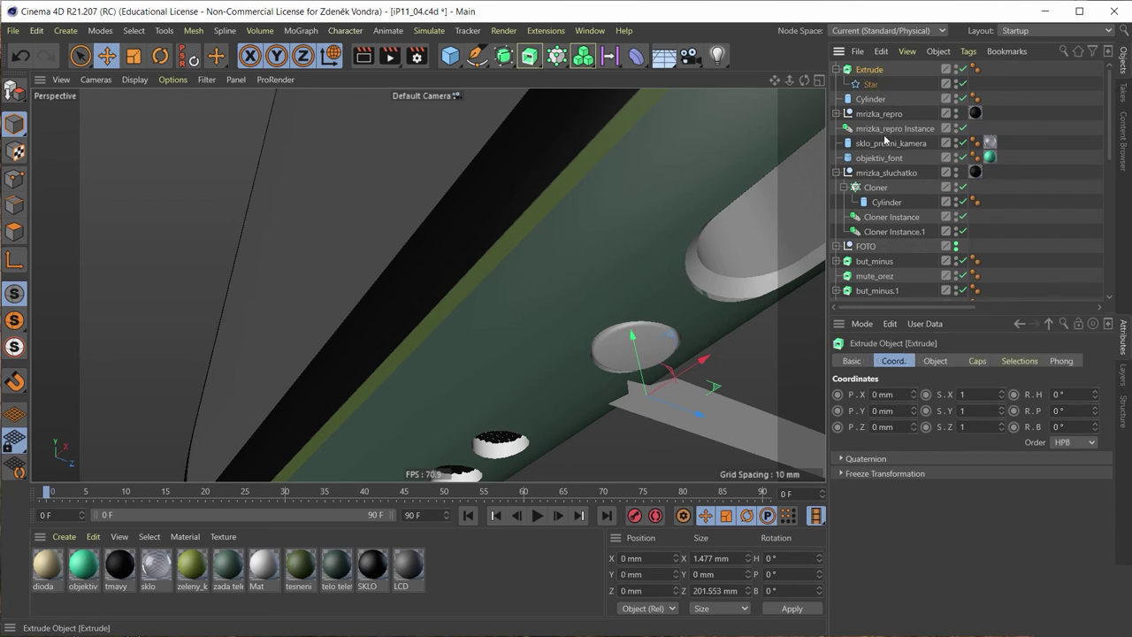
click(938, 361)
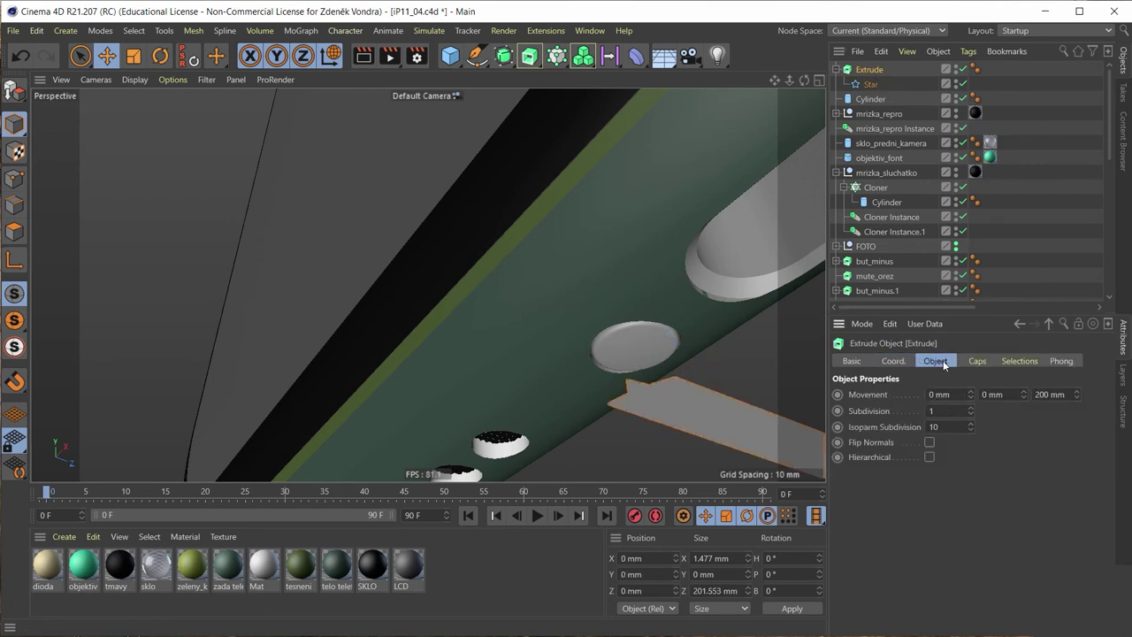
click(1013, 397)
text(0.2)
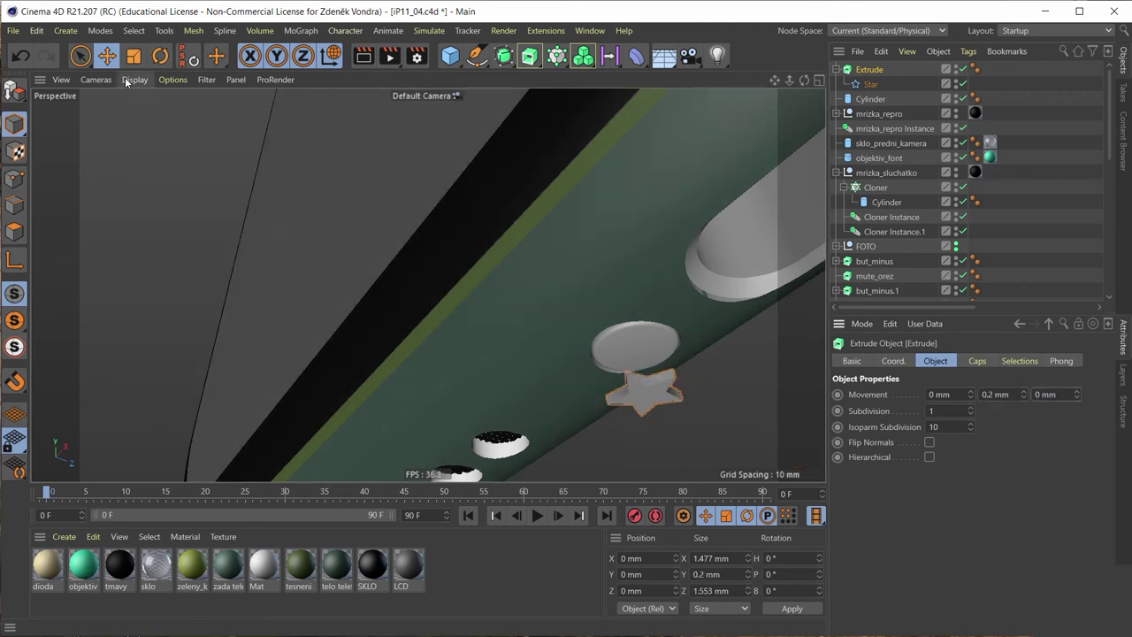
Step: Move the extruded star to X -6.899, Y -80.503 mm, checking its placement in the Bottom view
scroll(651, 388, down, 5)
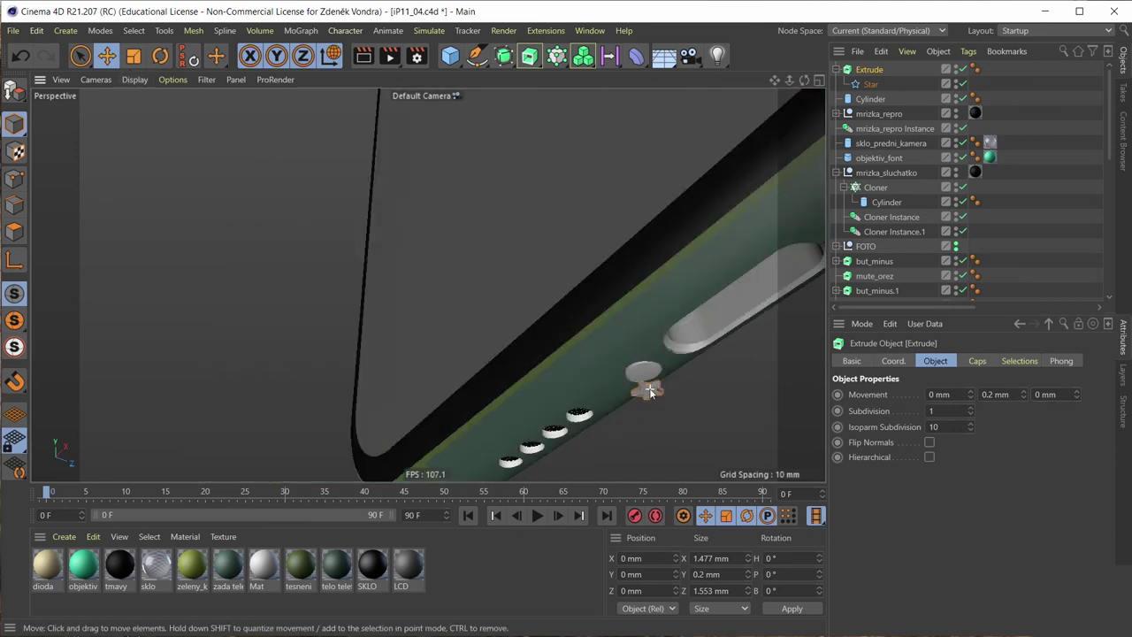
mouse_move(680, 382)
alt+mouse_down()
mouse_move(580, 336)
mouse_move(677, 328)
mouse_move(589, 329)
alt+mouse_up()
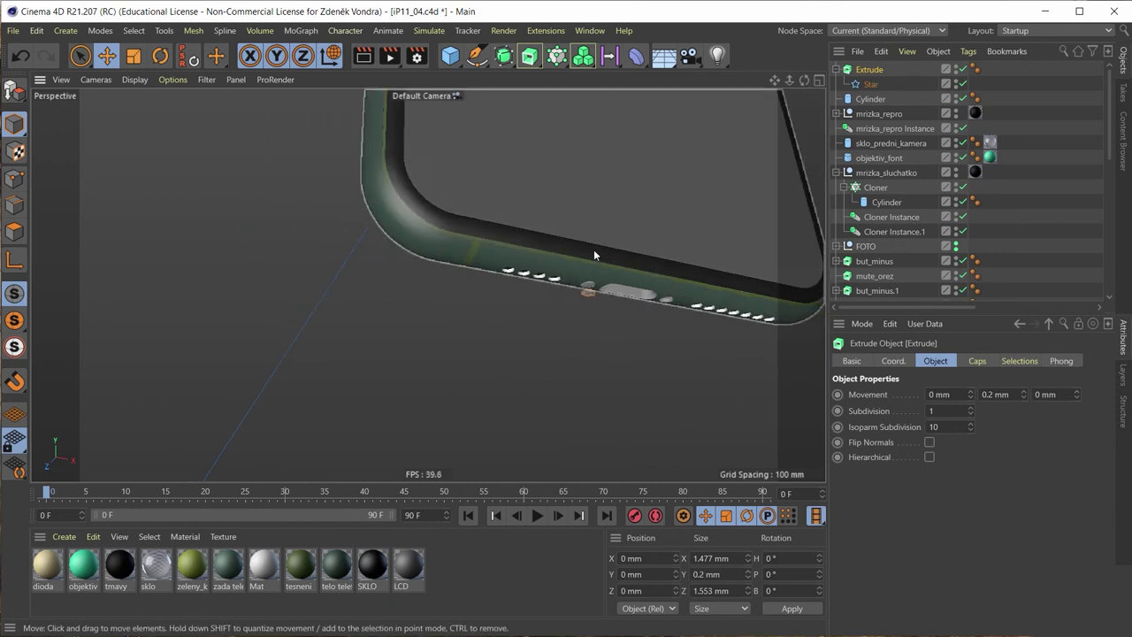
mouse_move(593, 249)
alt+mouse_down()
mouse_move(638, 208)
mouse_move(597, 314)
alt+mouse_up()
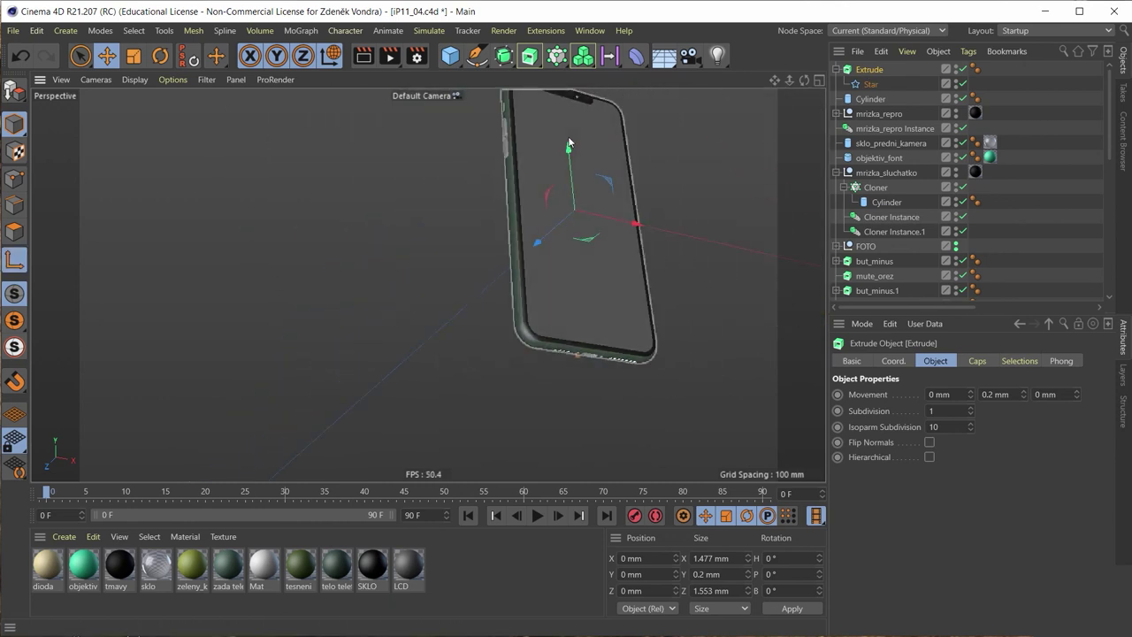
mouse_move(567, 143)
mouse_down()
mouse_move(575, 261)
mouse_move(561, 292)
mouse_up()
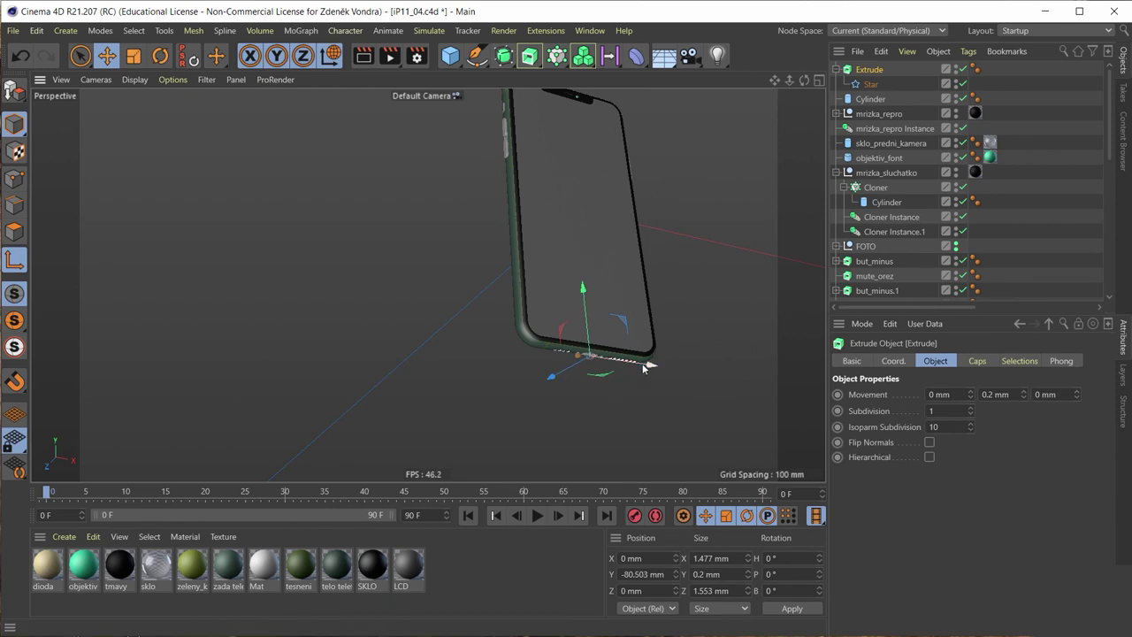
drag(641, 366, 630, 370)
scroll(592, 389, up, 2)
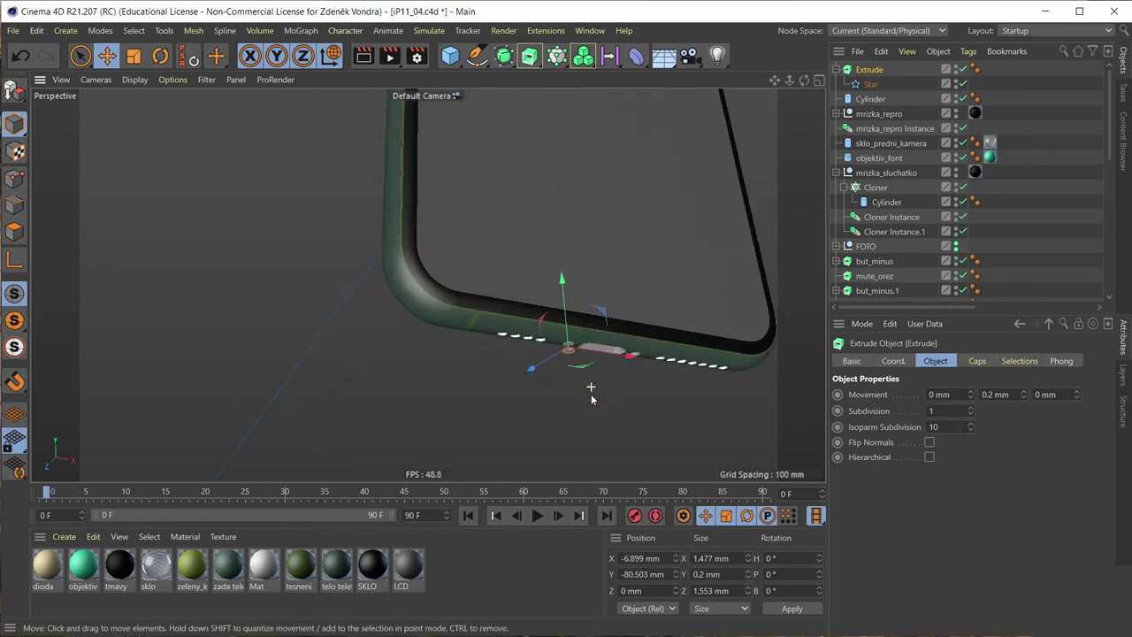
scroll(566, 371, up, 3)
scroll(533, 350, up, 4)
middle_click(534, 349)
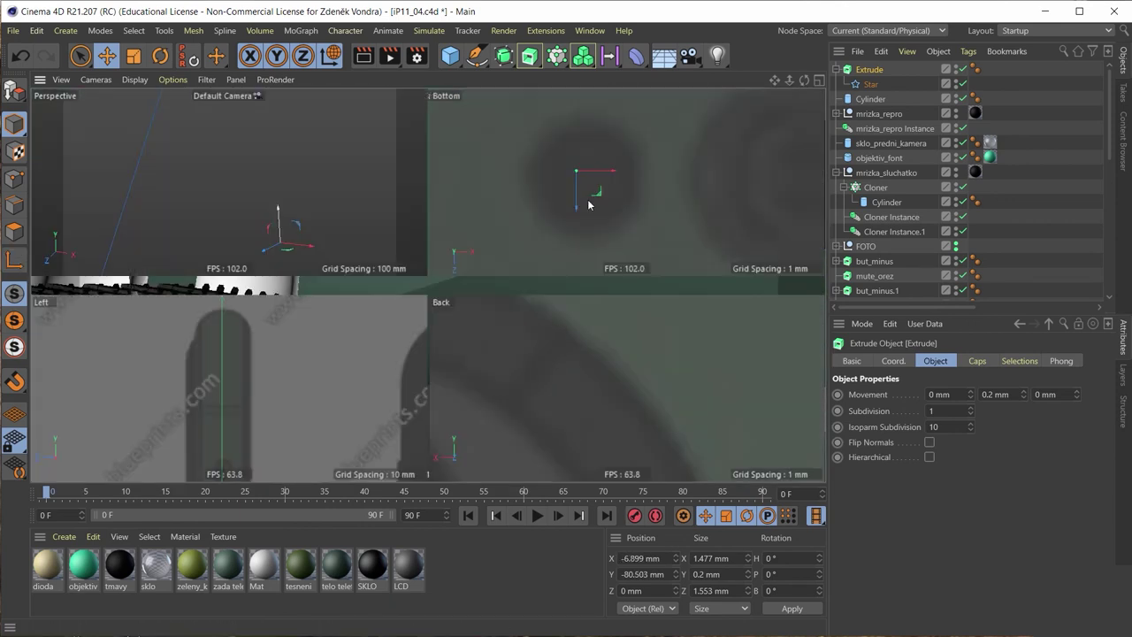
middle_click(607, 165)
middle_click(596, 168)
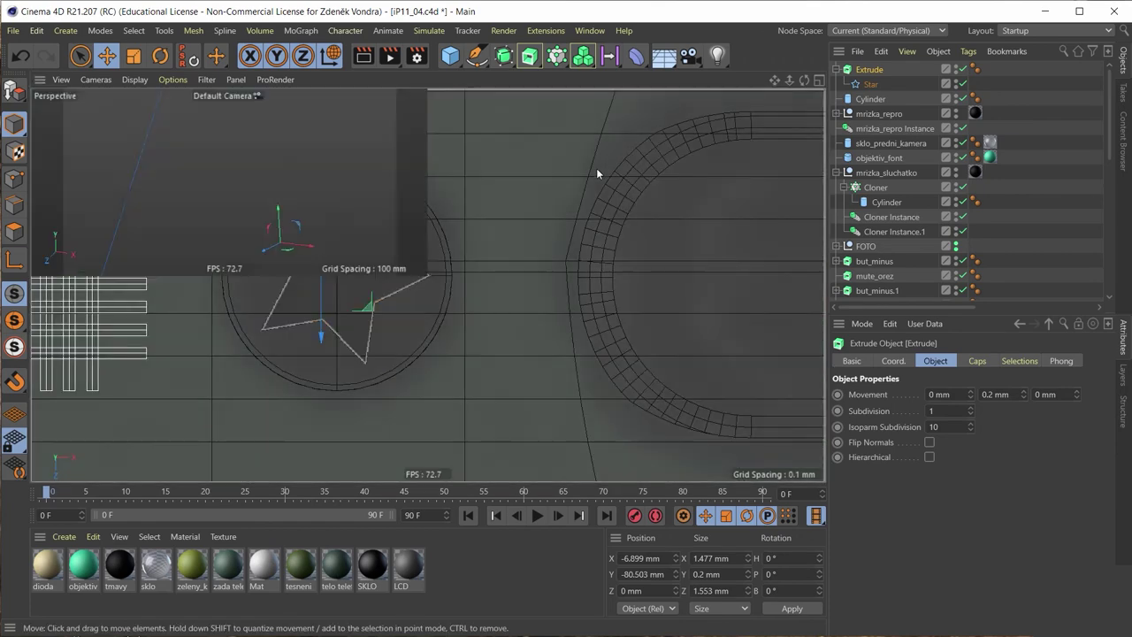
middle_click(361, 171)
mouse_move(480, 260)
alt+mouse_down()
mouse_move(455, 247)
mouse_move(463, 288)
mouse_move(458, 256)
alt+mouse_up()
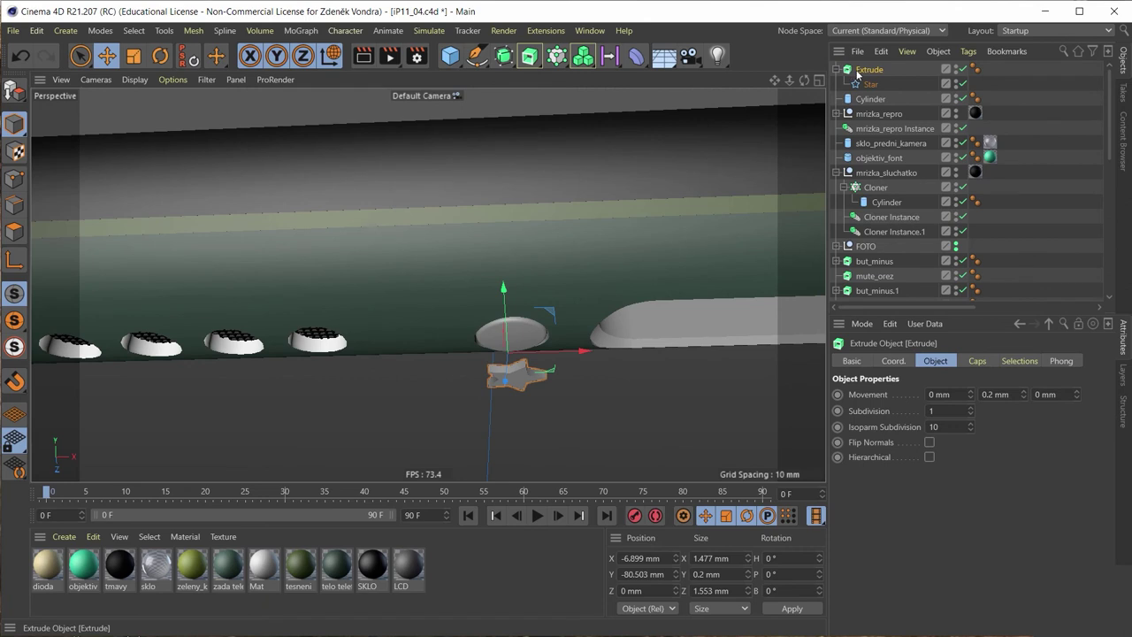
Step: Wrap the Cylinder in a new Boole object and move the star Extrude under it
click(851, 99)
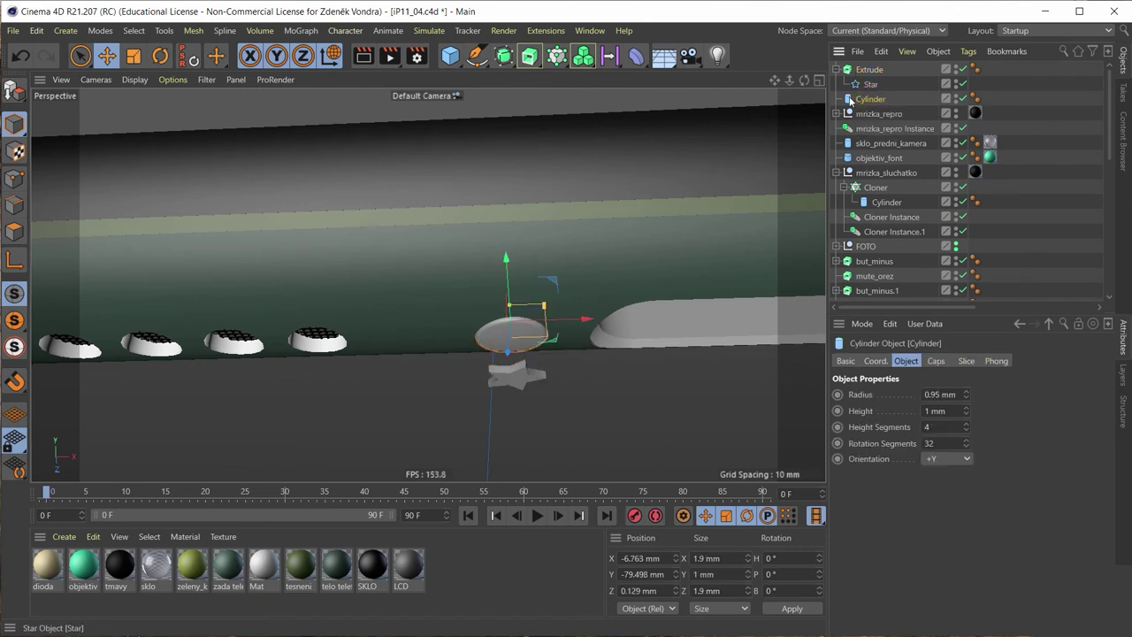
click(555, 64)
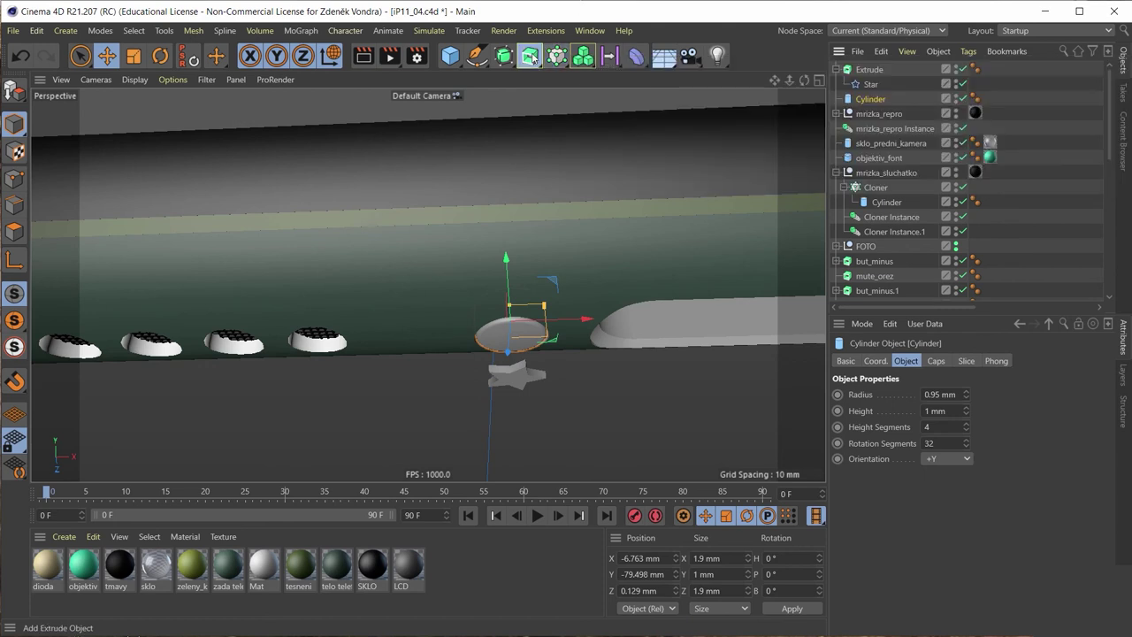
click(528, 55)
click(528, 55)
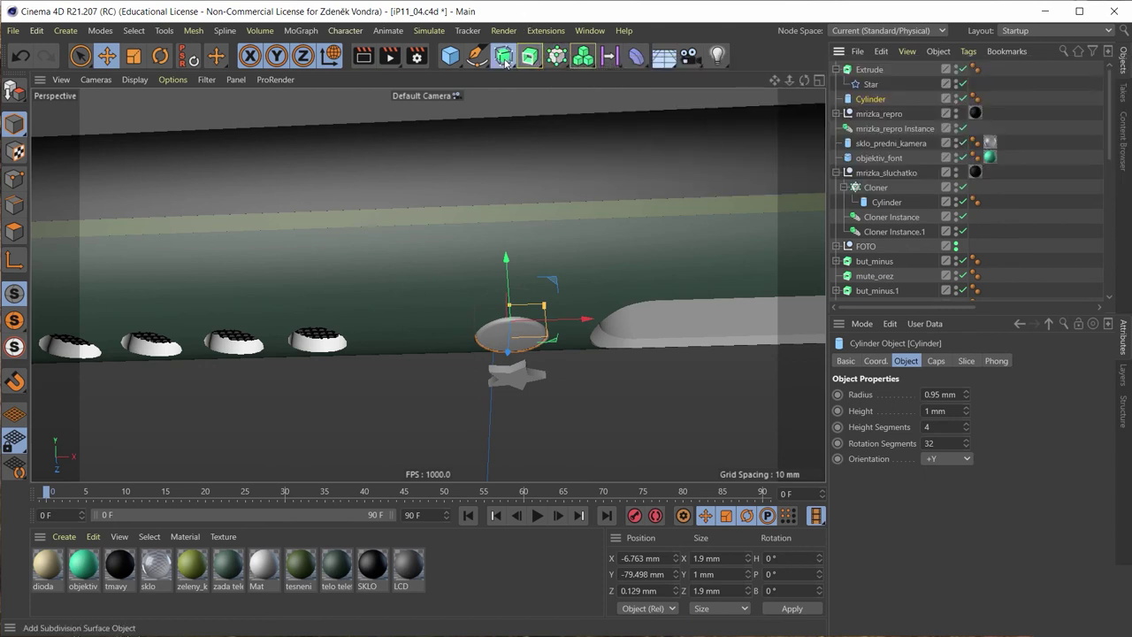
click(503, 56)
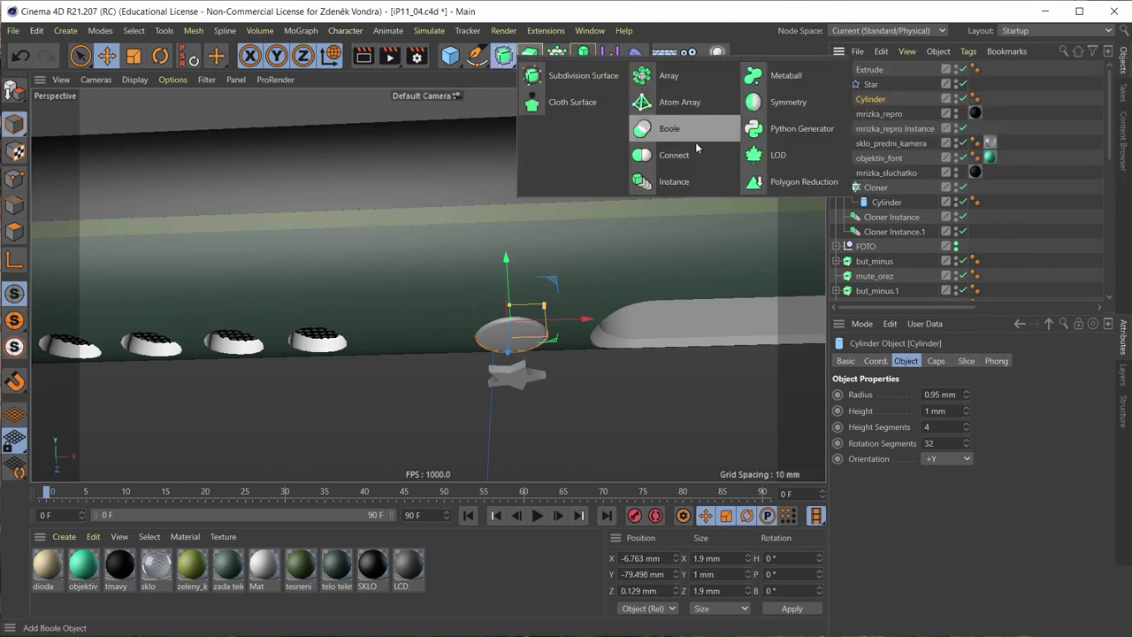
alt+click(670, 128)
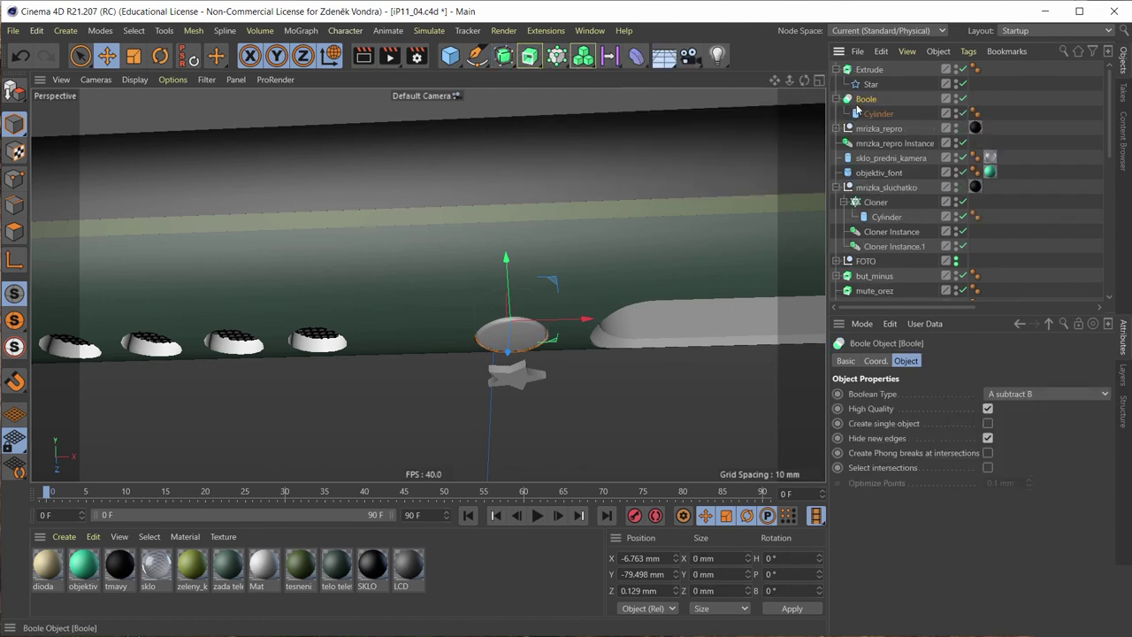
mouse_move(855, 107)
mouse_down()
mouse_move(871, 114)
mouse_move(874, 86)
mouse_up()
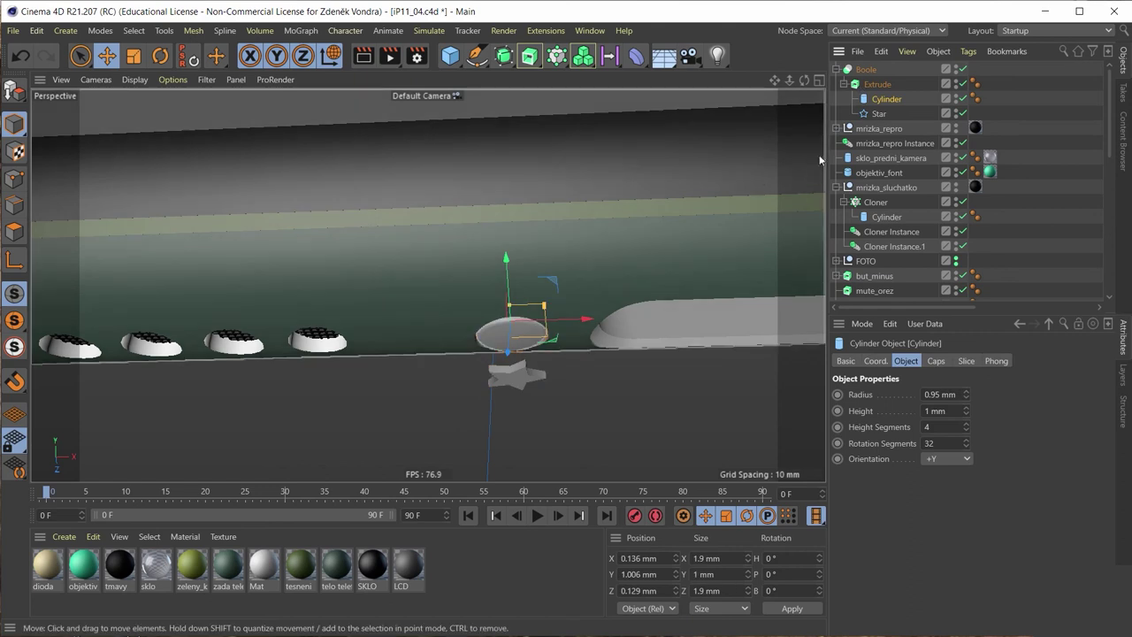
Step: Rearrange the Boole's children so the Cylinder and the Extrude holding the Star sit side by side
click(872, 114)
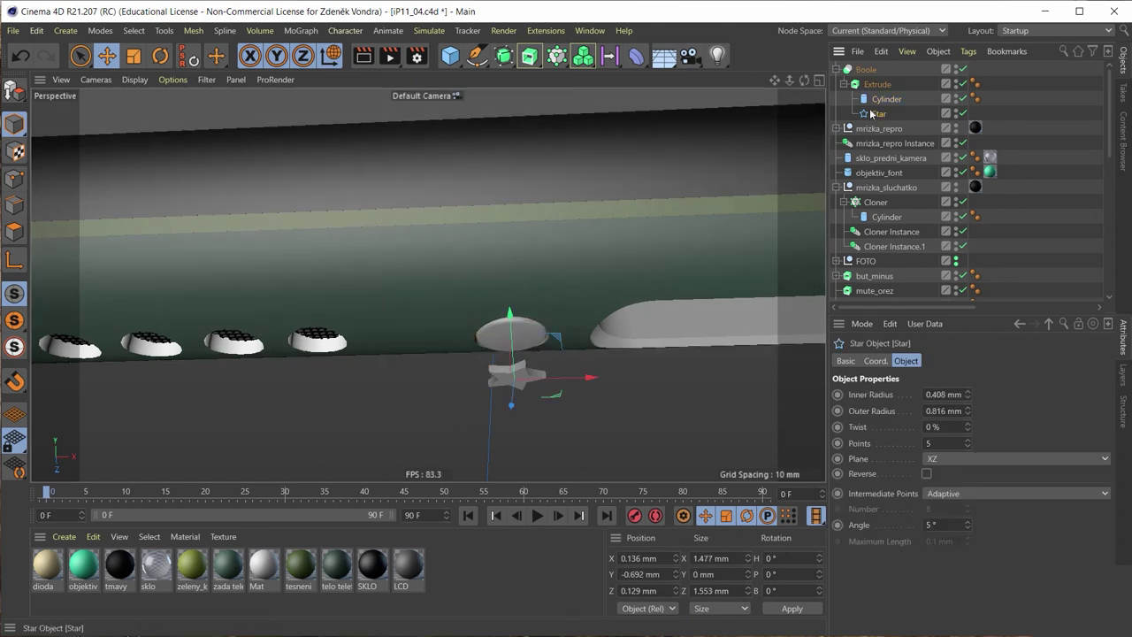
drag(857, 77, 859, 77)
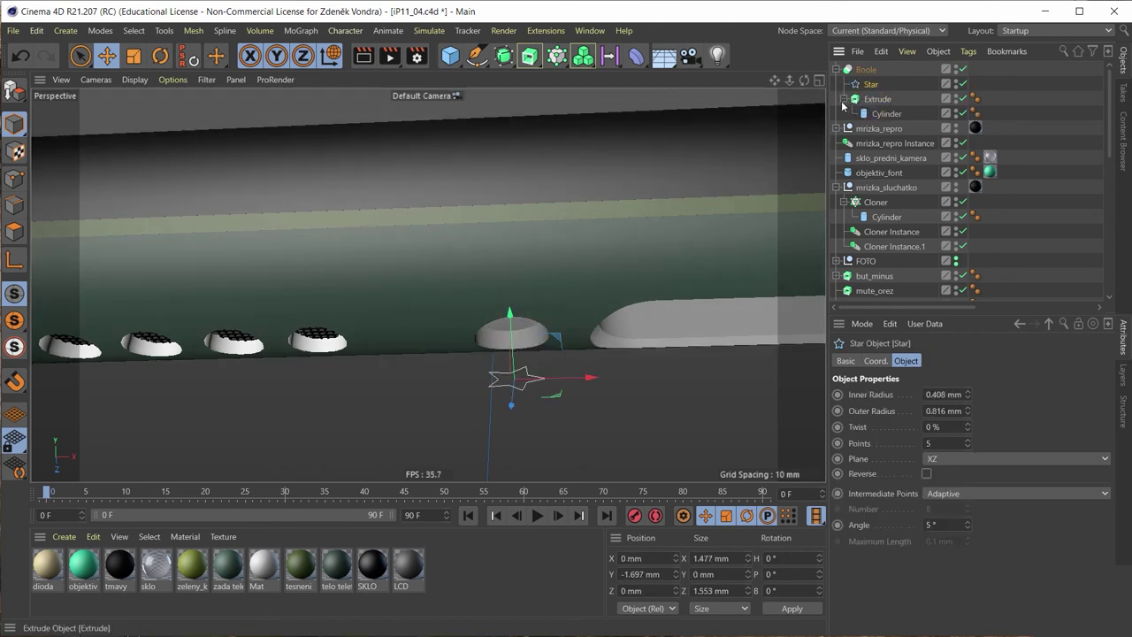
click(844, 99)
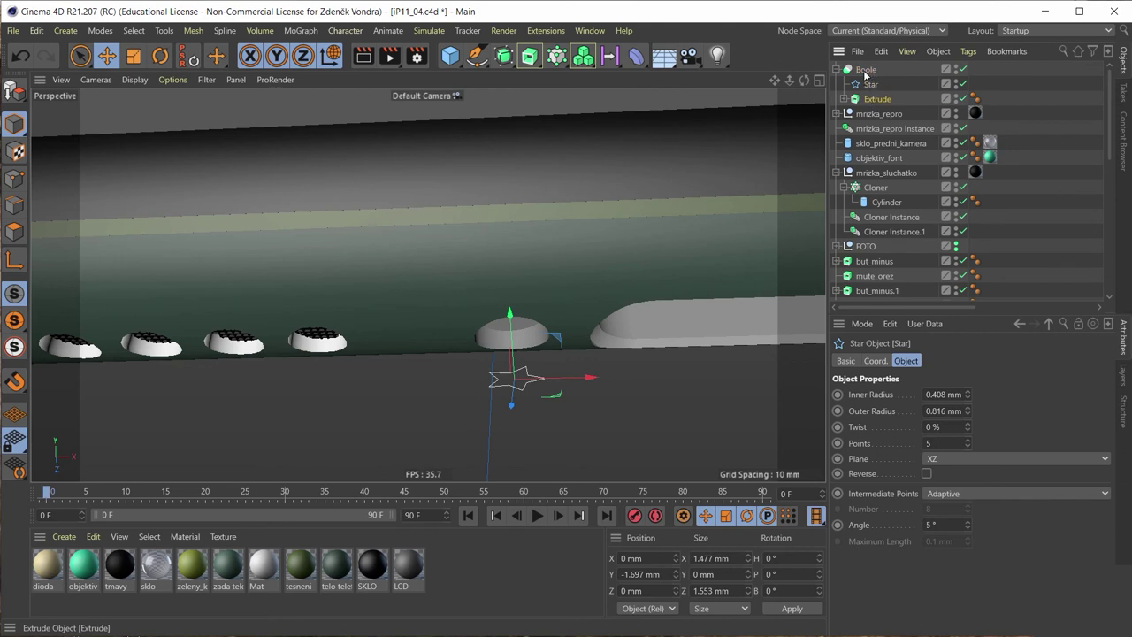
drag(875, 98, 865, 80)
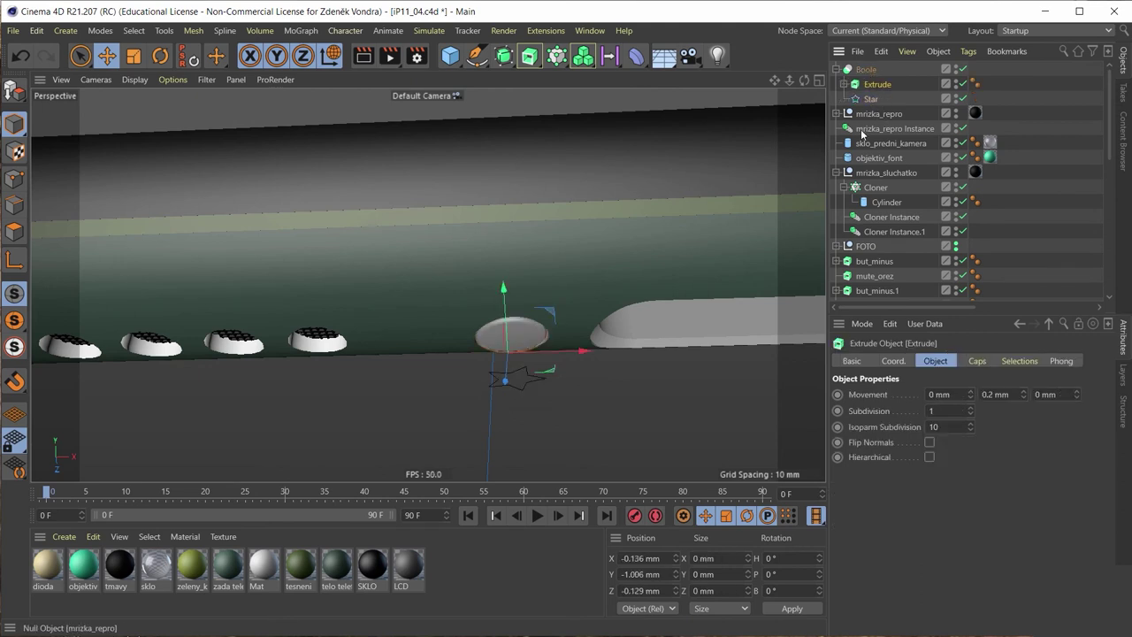
click(844, 85)
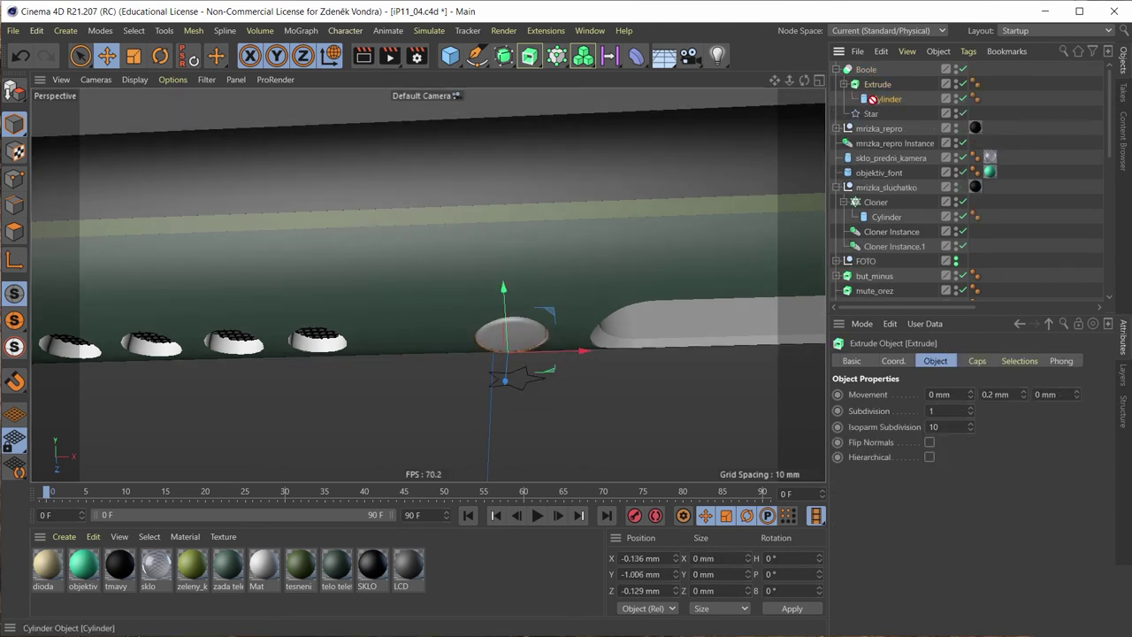
drag(865, 80, 867, 78)
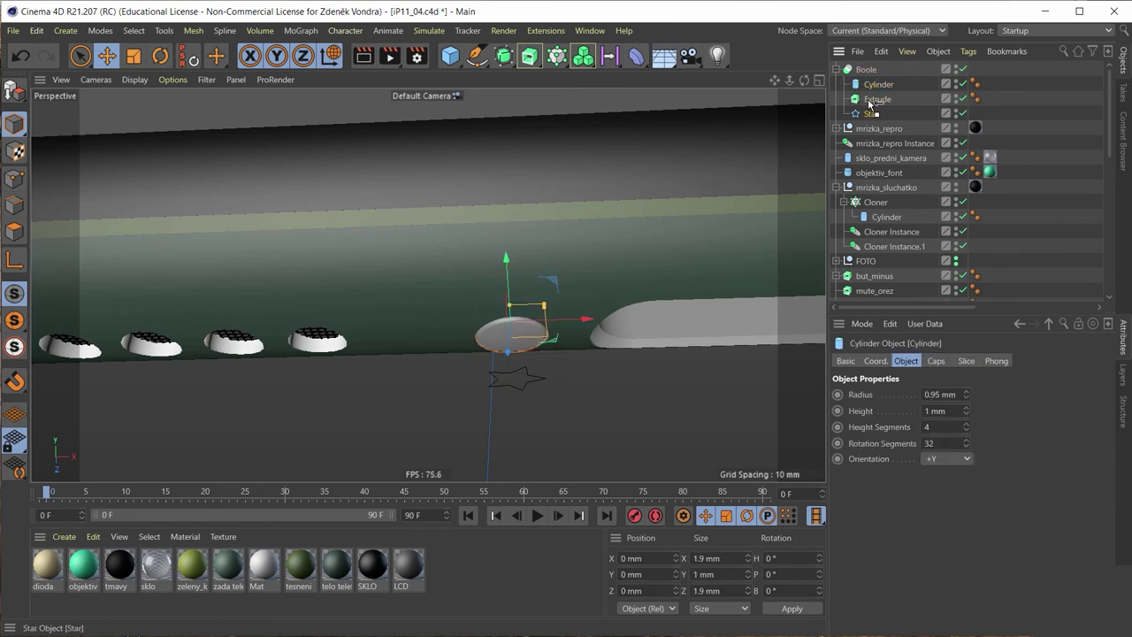
click(871, 107)
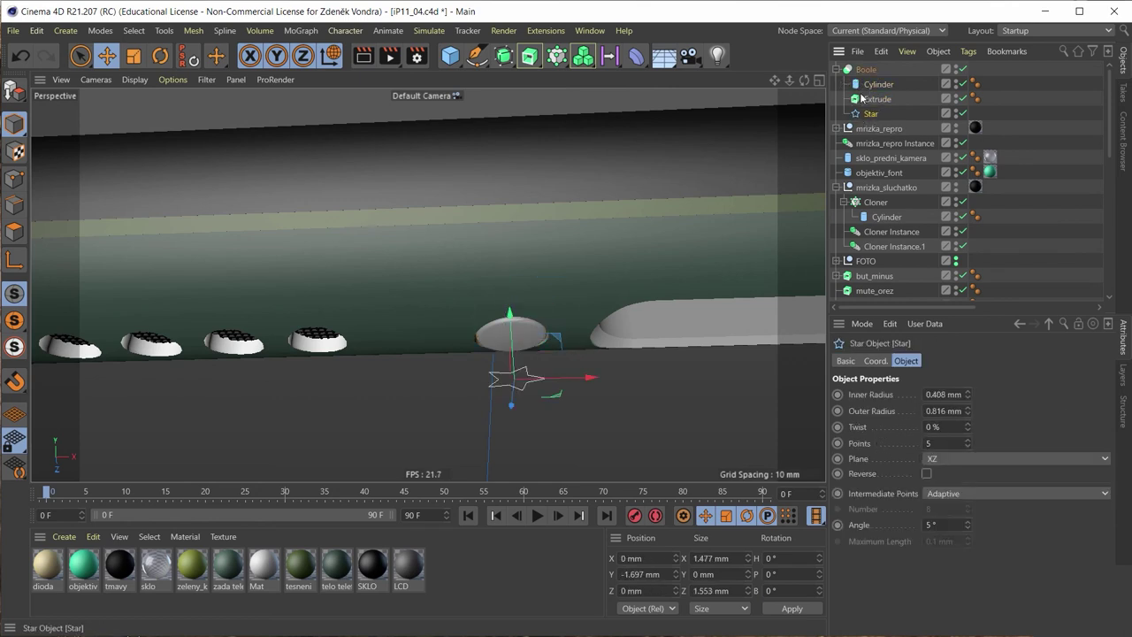
drag(863, 98, 867, 98)
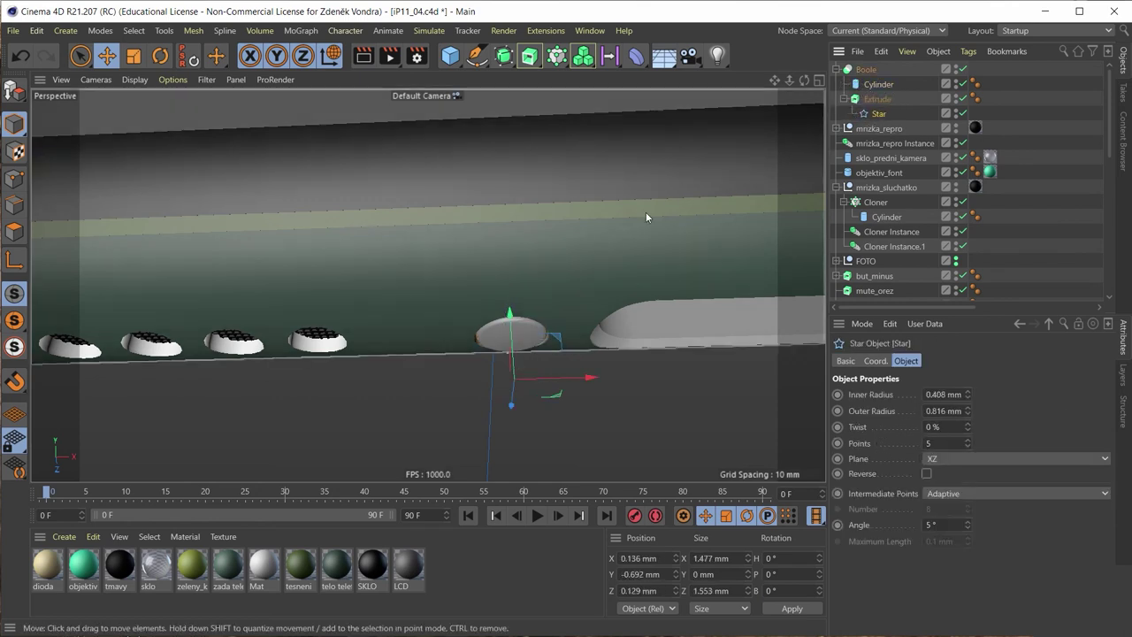
click(878, 102)
scroll(594, 253, up, 3)
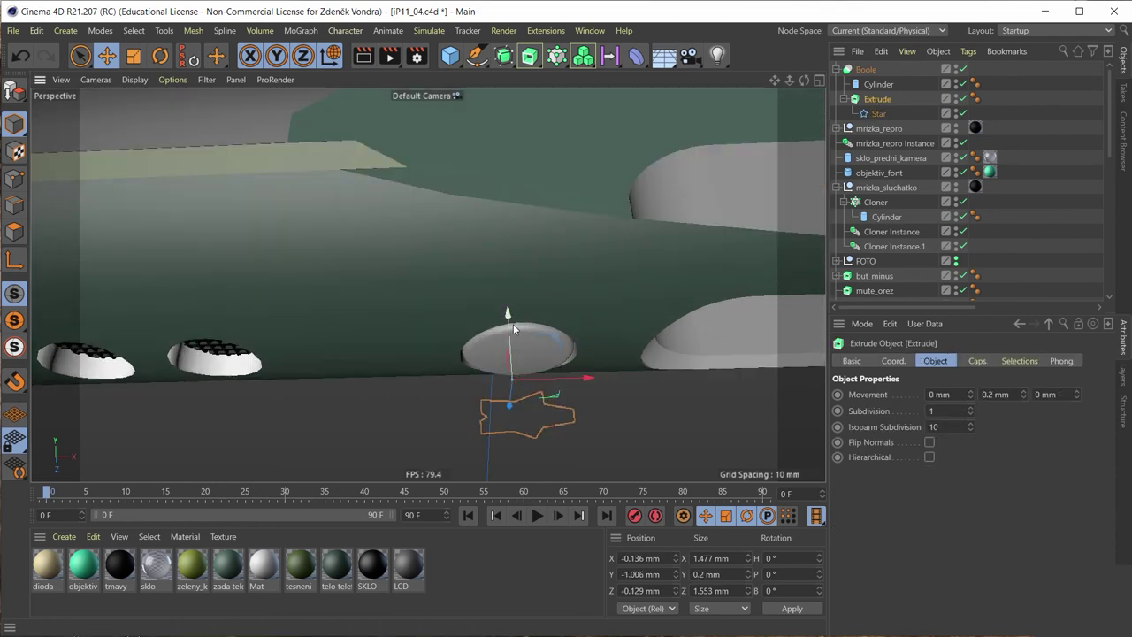
Step: Raise the extruded star into the disc, make the Boole's Cylinder editable, and disable the Boole
mouse_move(513, 327)
mouse_down()
mouse_move(558, 266)
mouse_move(554, 280)
mouse_up()
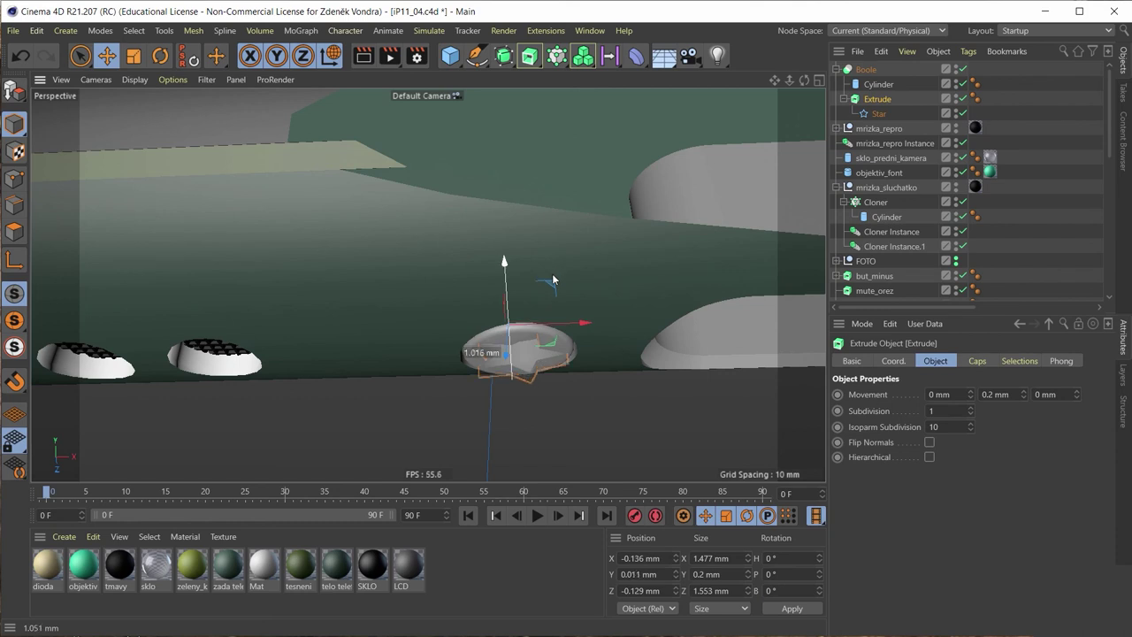
click(921, 87)
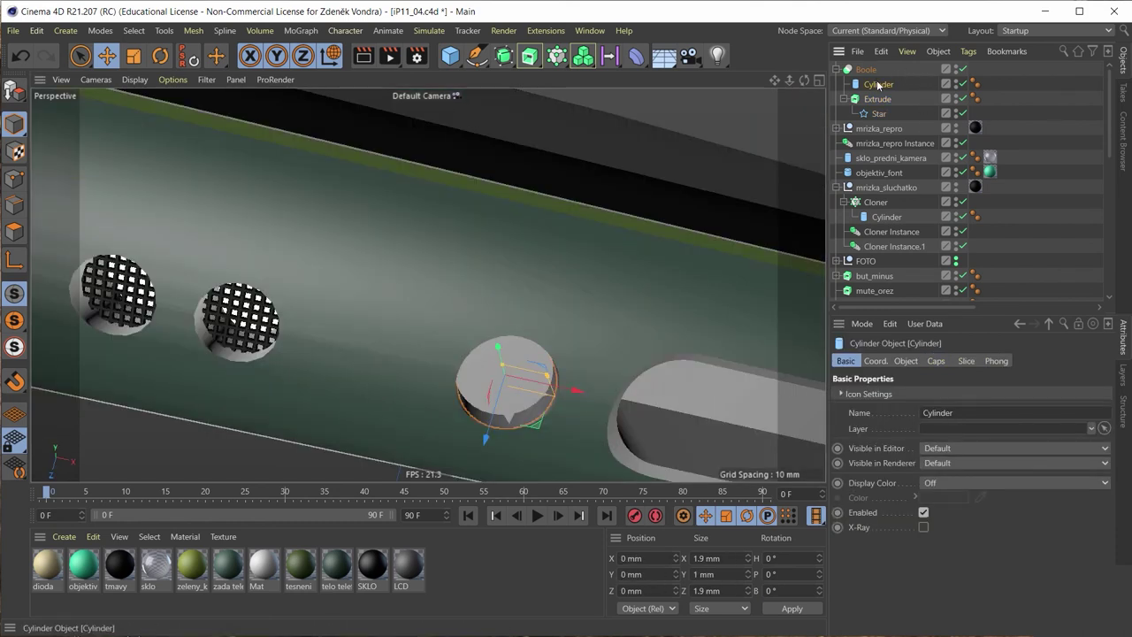
key(c)
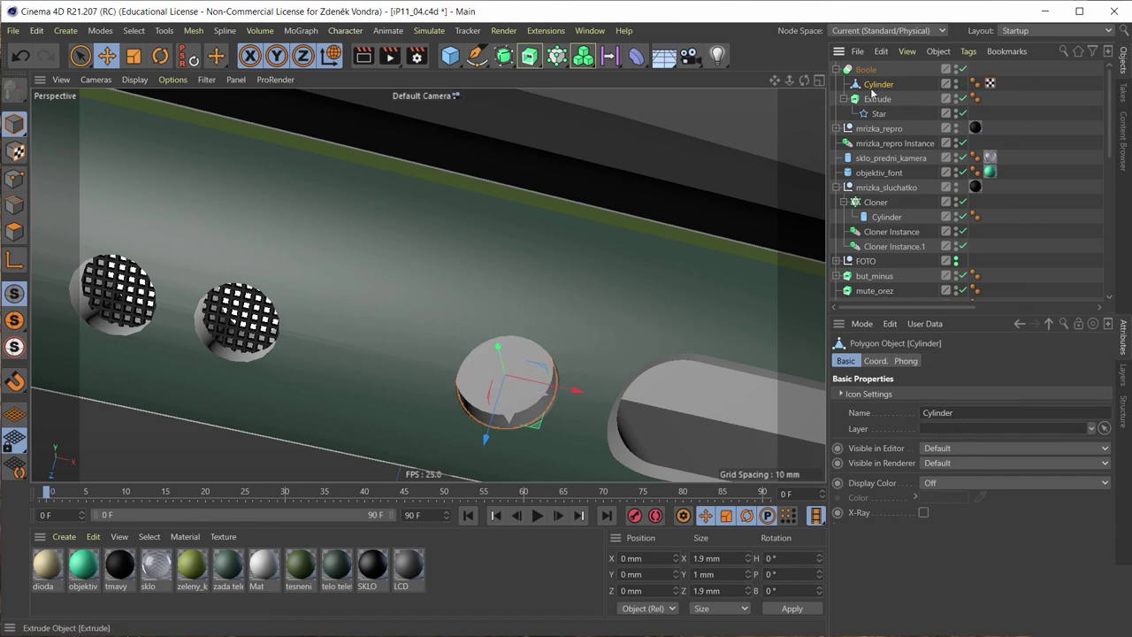
click(963, 69)
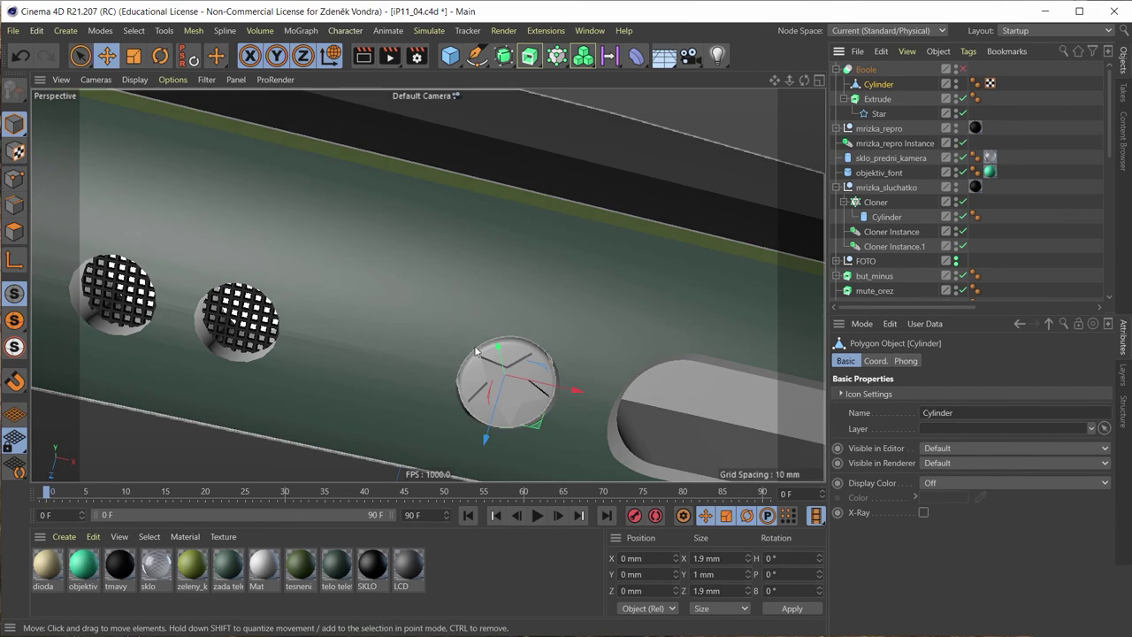
alt+drag(531, 186, 354, 190)
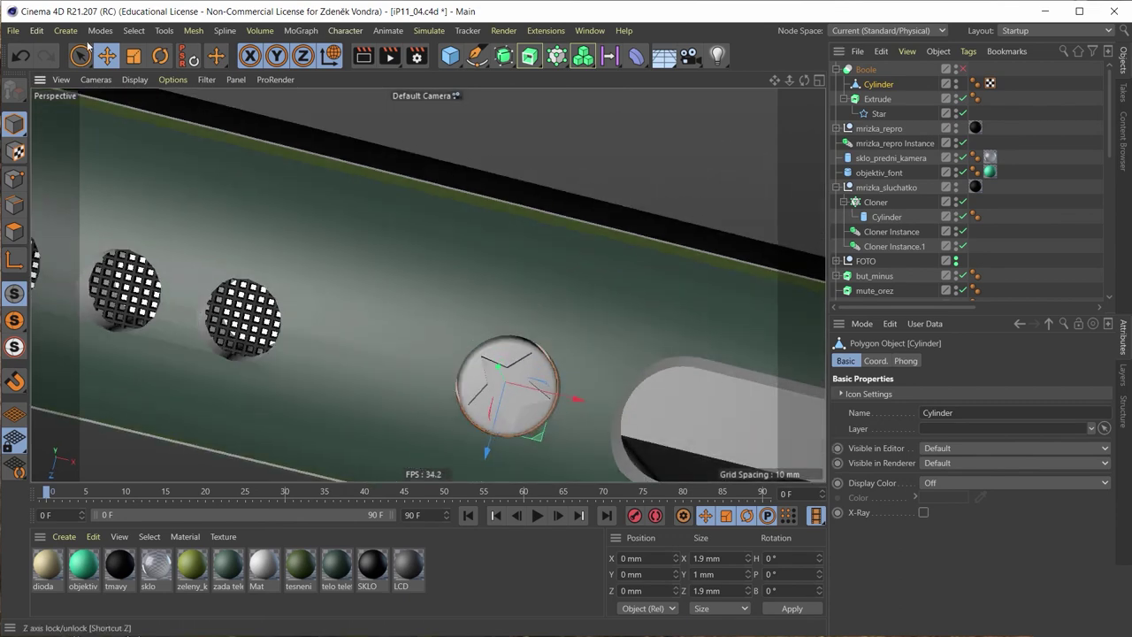
Step: Select all of the cylinder's polygons and optimize them
click(14, 231)
key(ctrl+a)
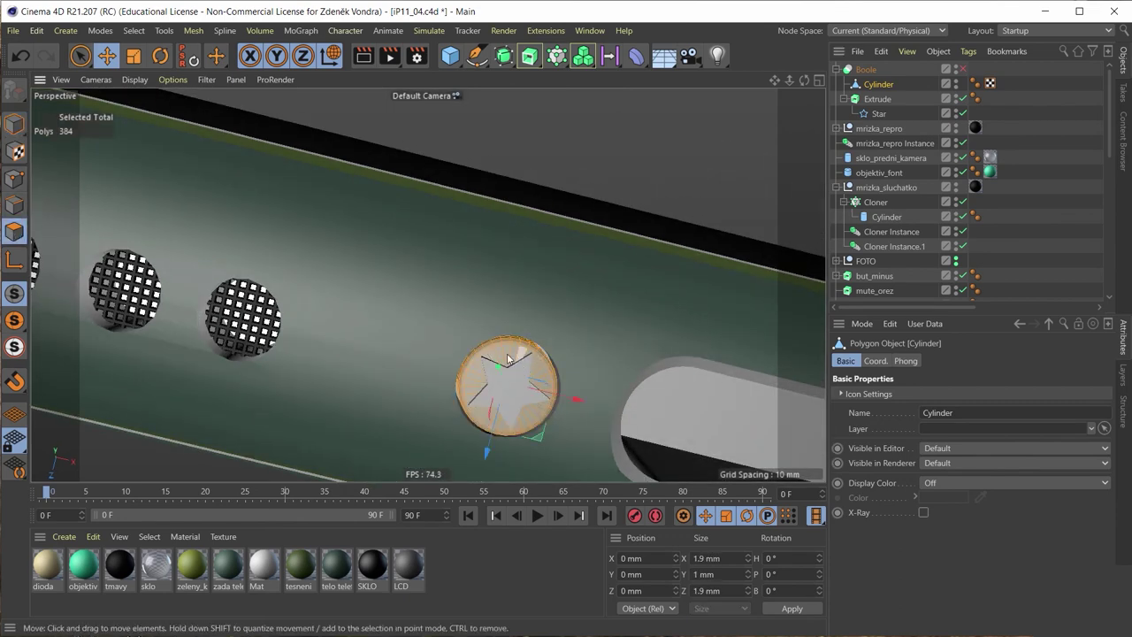
right_click(508, 359)
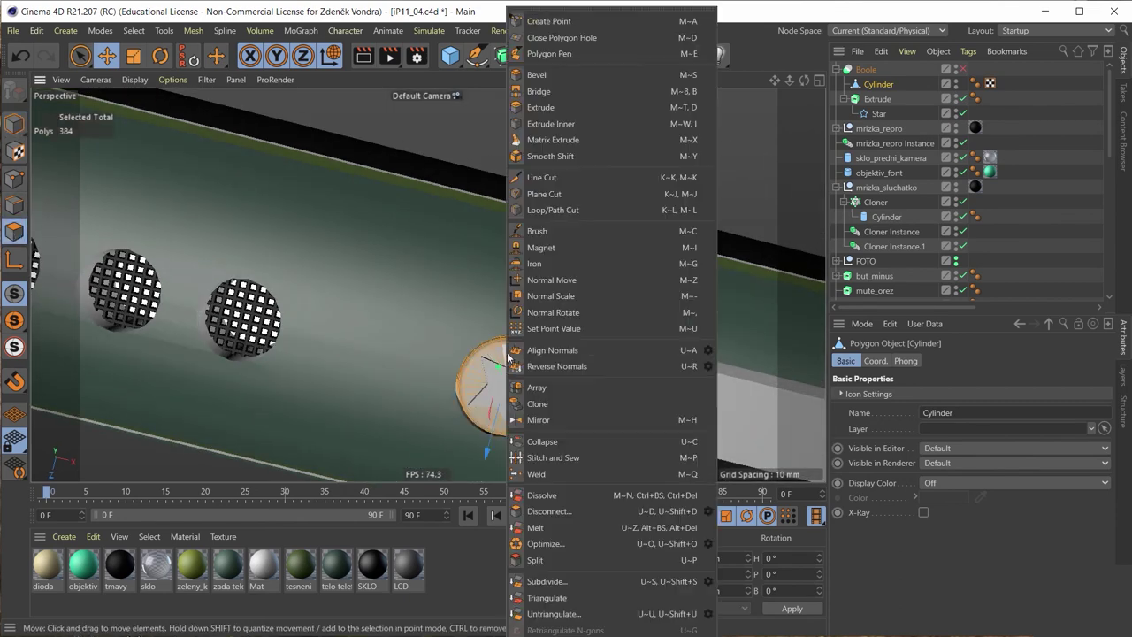
click(694, 544)
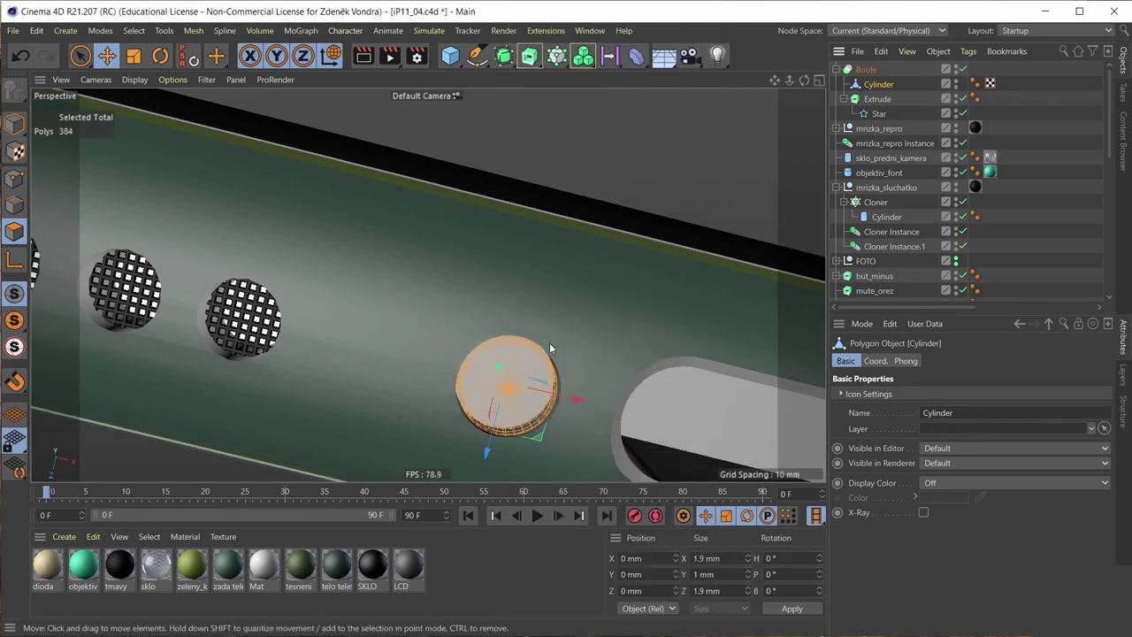
alt+drag(549, 343, 509, 186)
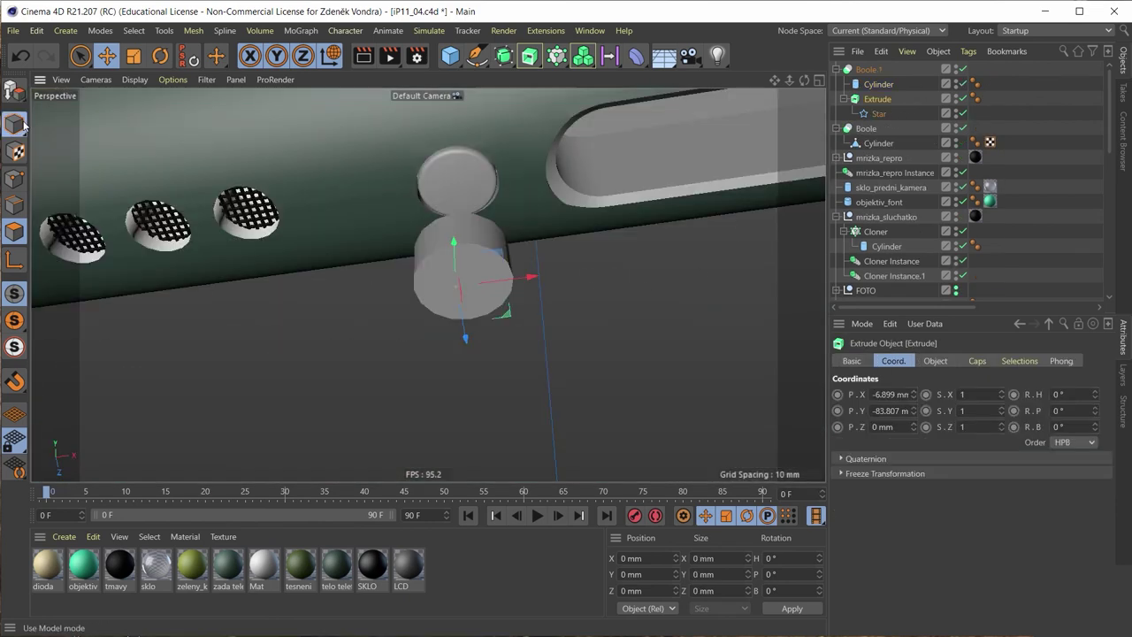
Step: Show the viewport as shading with wireframe lines and raise the star extrusion slightly
mouse_move(441, 275)
alt+mouse_down()
mouse_move(478, 274)
mouse_move(363, 113)
alt+mouse_up()
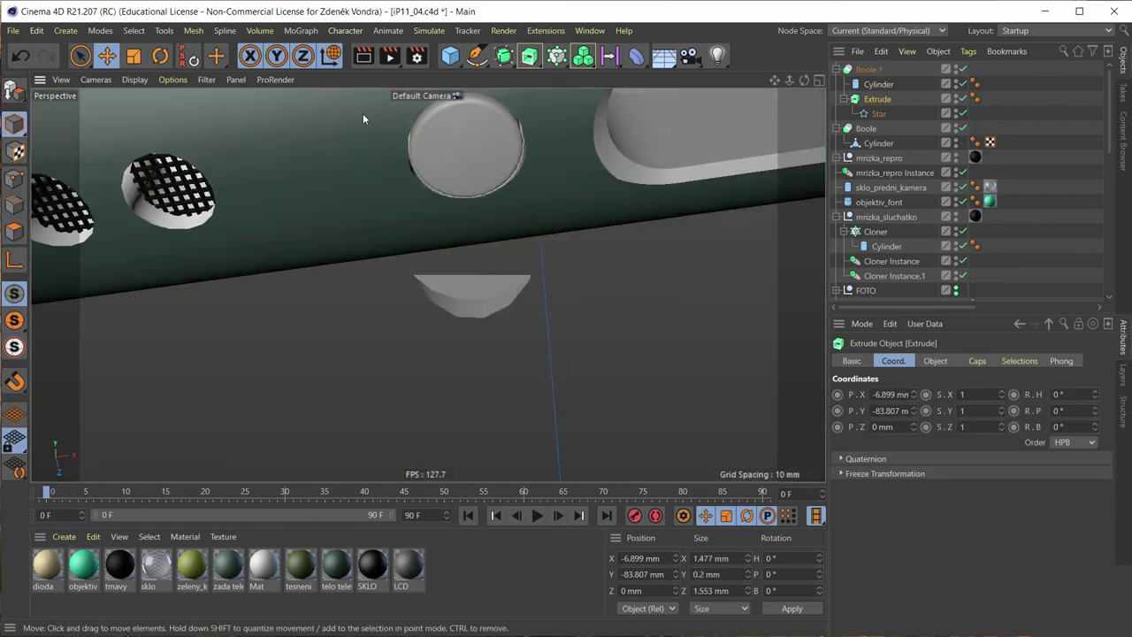
alt+drag(196, 89, 315, 196)
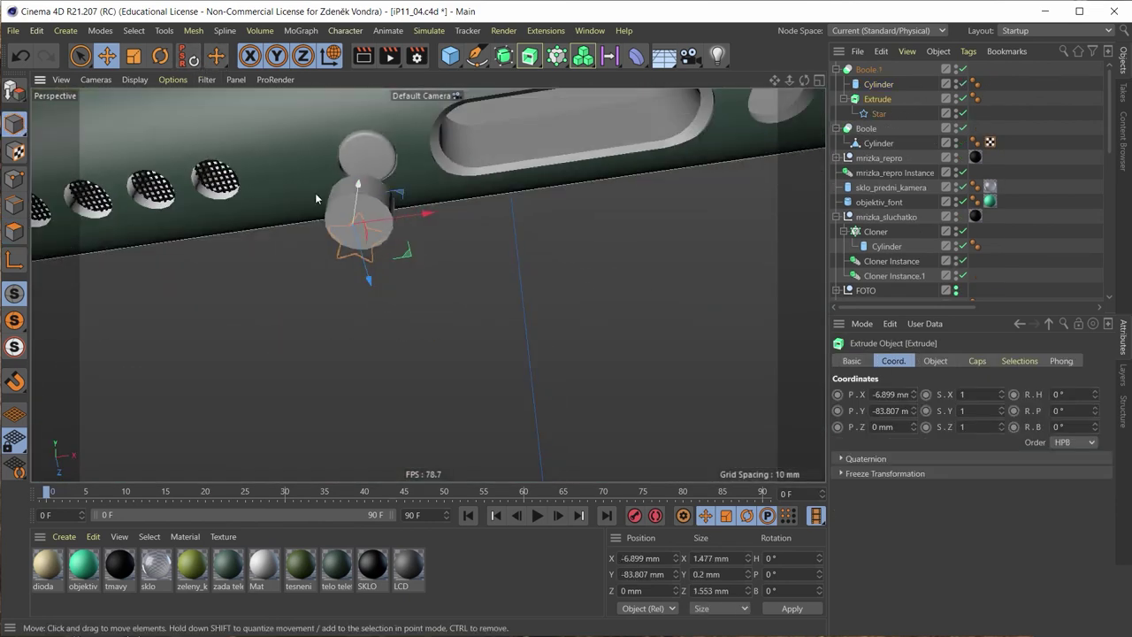
click(131, 80)
click(202, 120)
scroll(348, 208, up, 3)
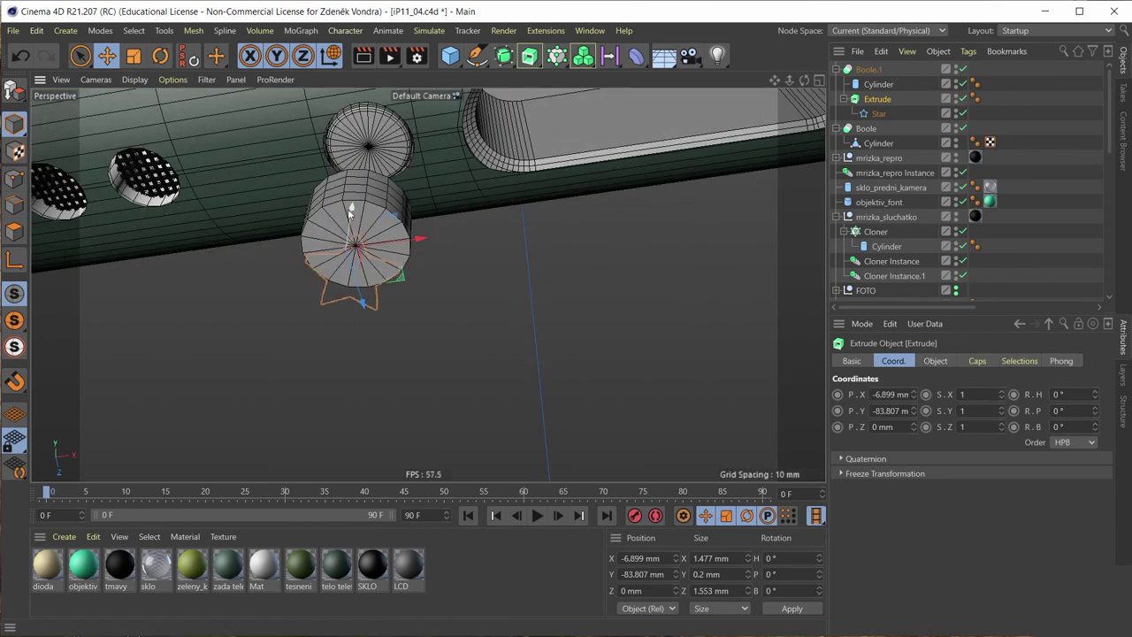
mouse_move(350, 210)
mouse_down()
mouse_move(369, 197)
mouse_move(391, 143)
mouse_move(370, 235)
mouse_move(398, 212)
mouse_up()
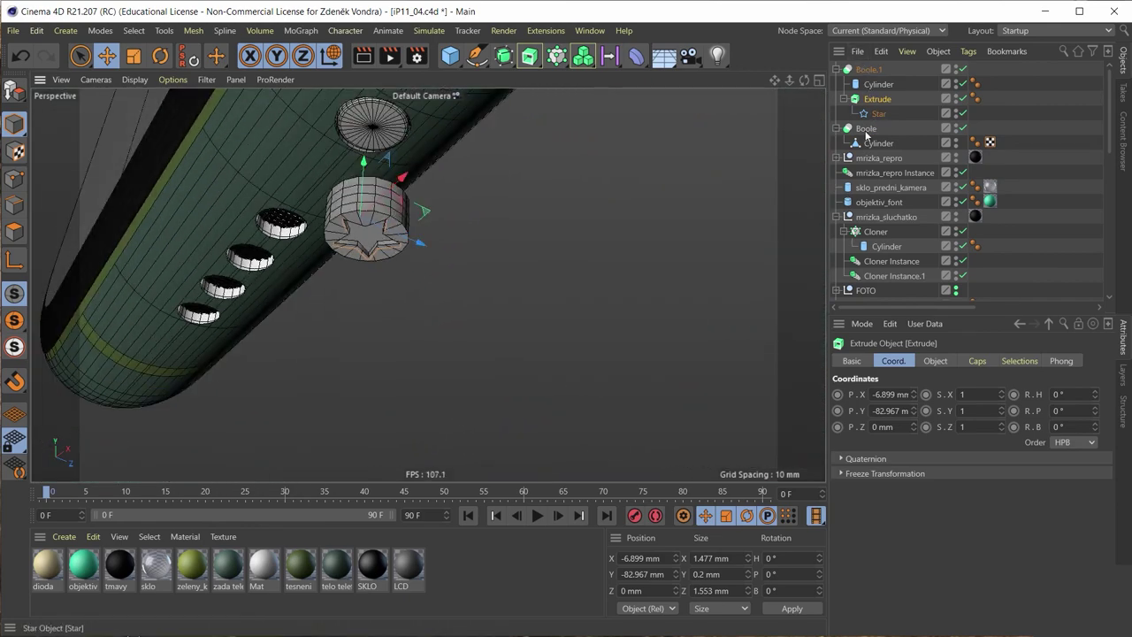
Step: Delete the old Boole with its cylinder and select the Boole.1 screw group
click(866, 133)
key(Delete)
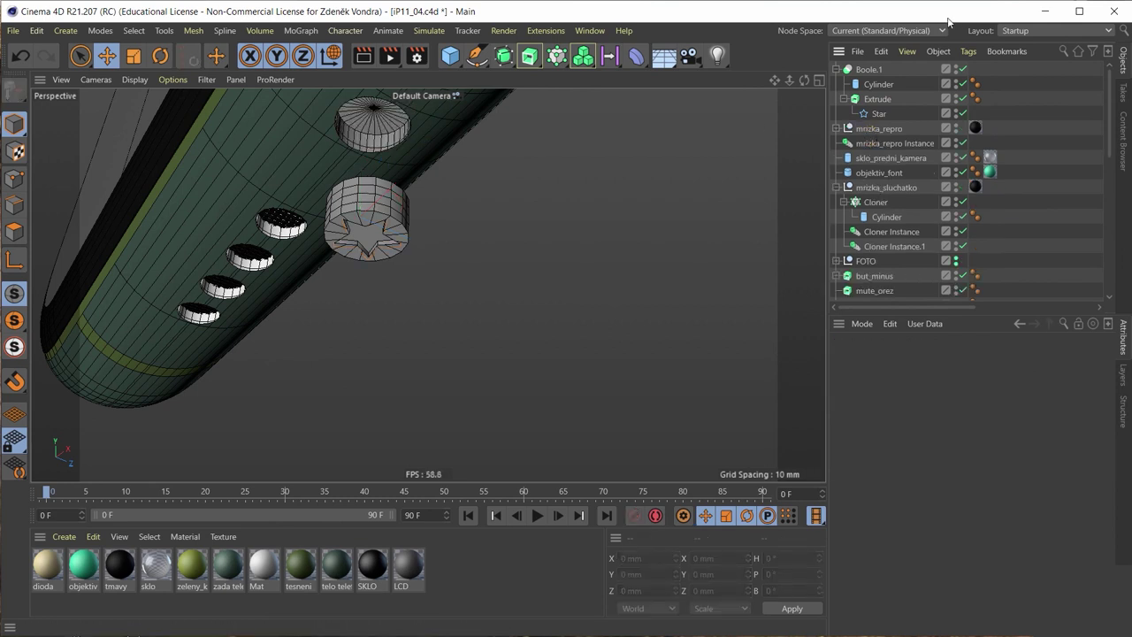
click(865, 71)
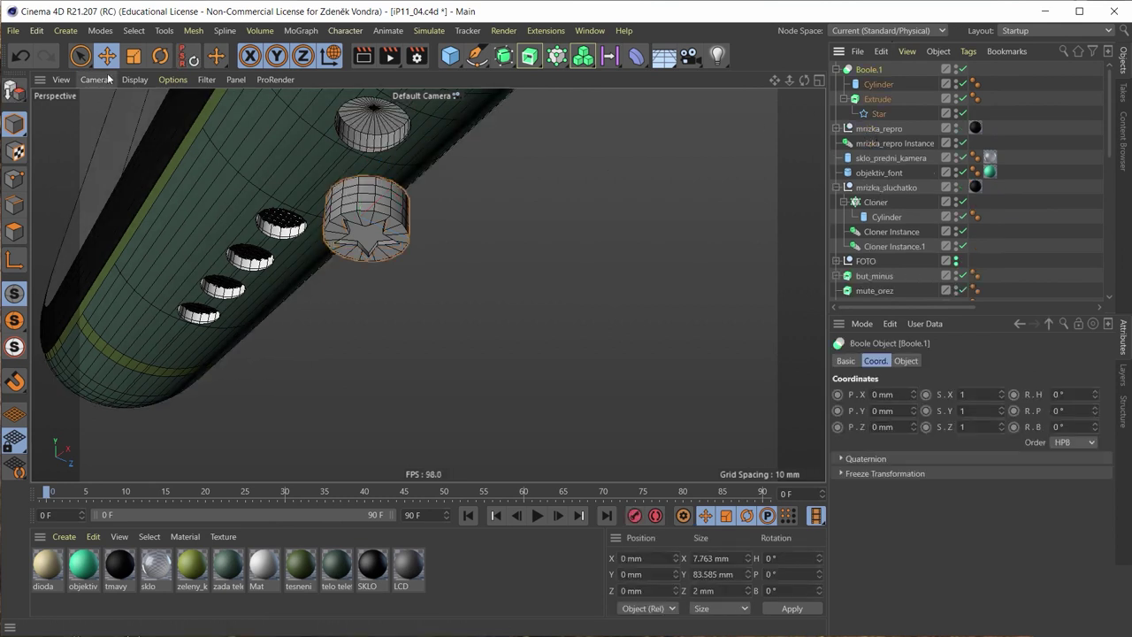
alt+drag(169, 108, 366, 186)
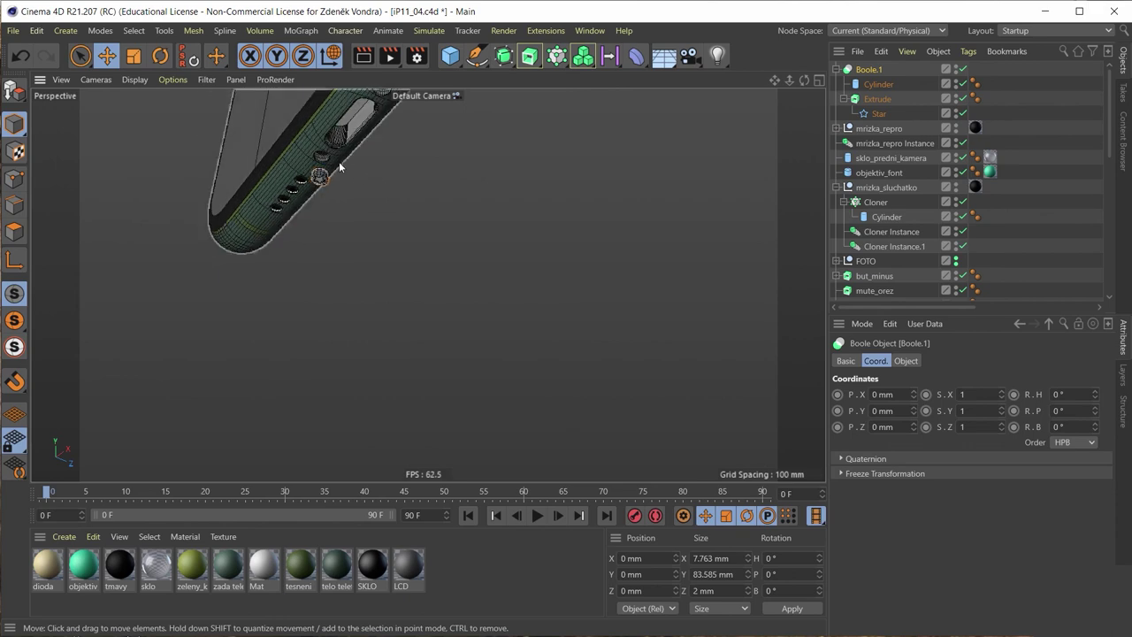
Step: In the four-view layout, use L to move Boole.1's axis down in the Left view
middle_click(386, 183)
scroll(566, 171, down, 3)
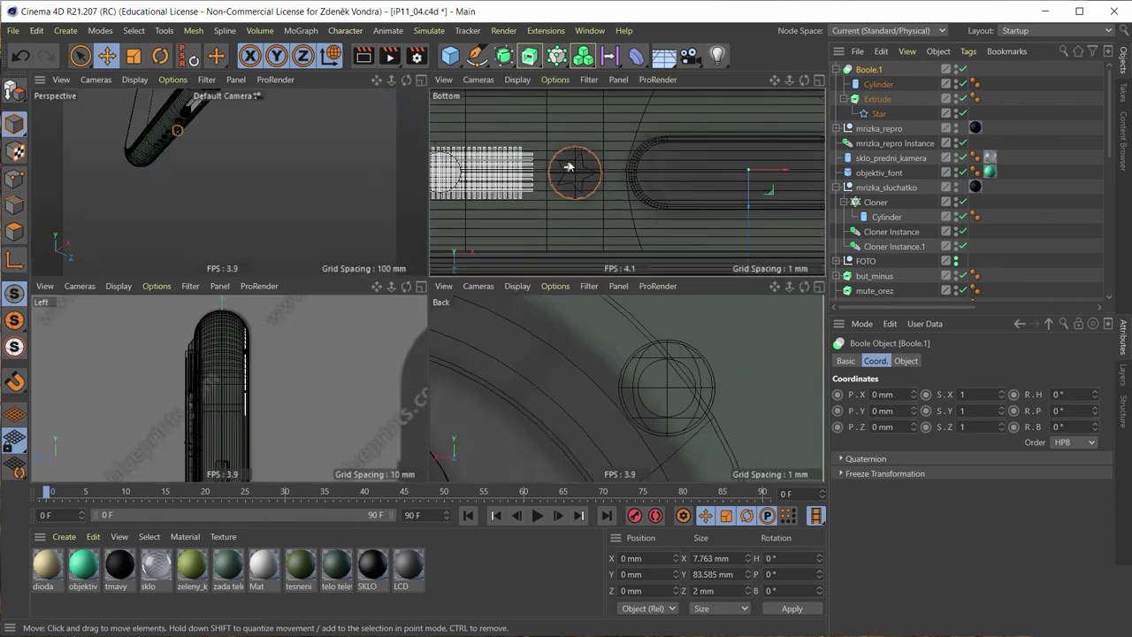
scroll(601, 164, down, 3)
scroll(637, 151, down, 3)
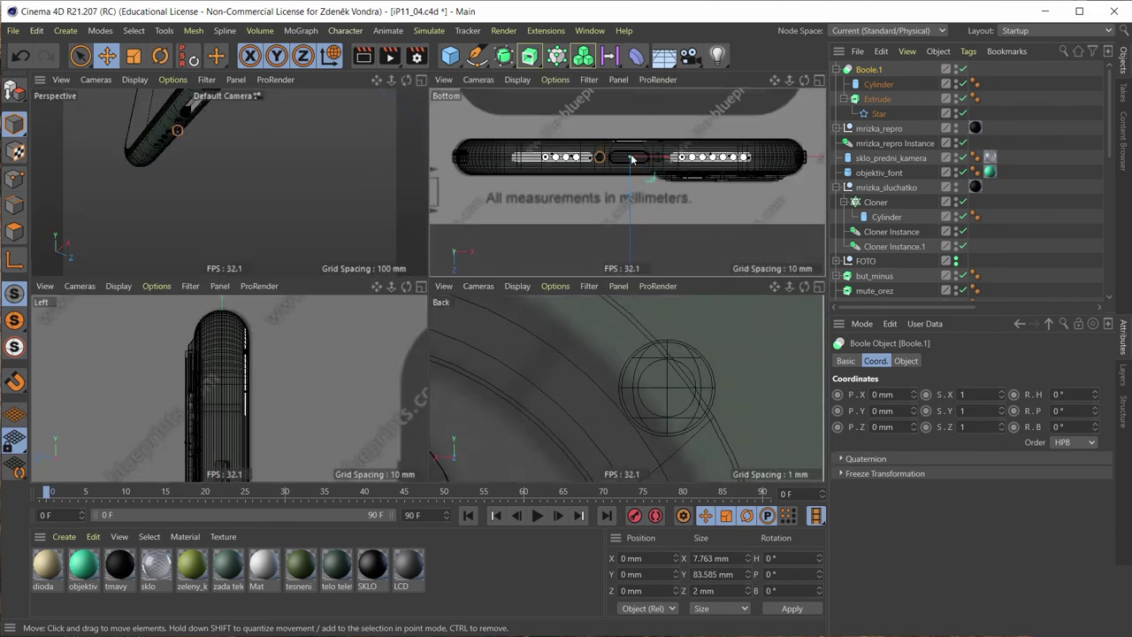
scroll(240, 382, down, 2)
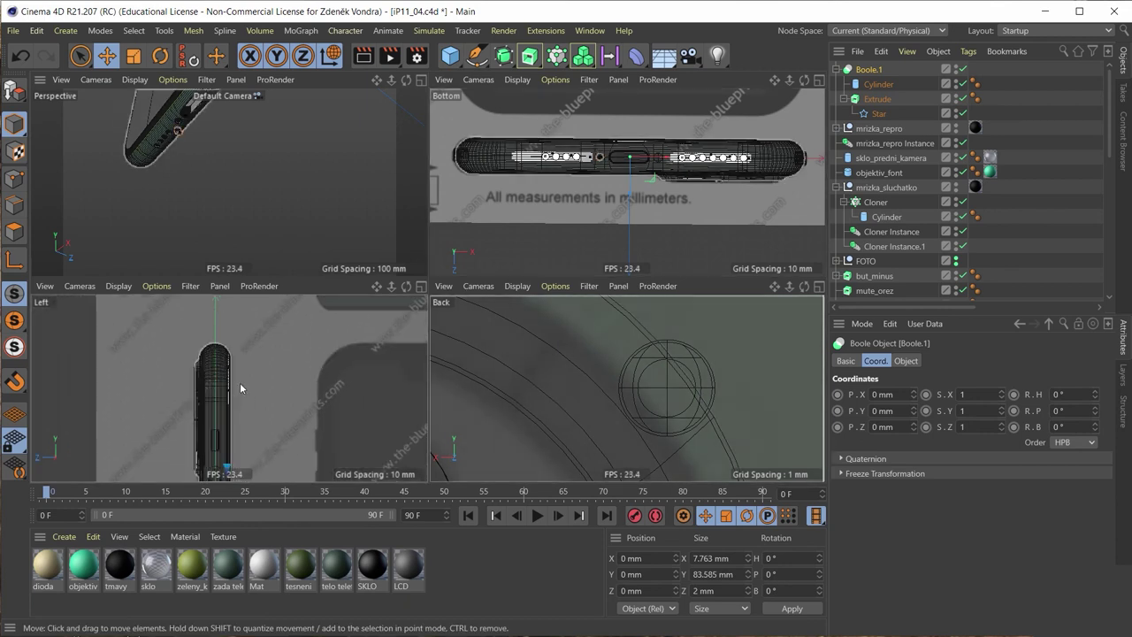
scroll(248, 392, down, 2)
scroll(287, 423, down, 2)
scroll(295, 303, up, 2)
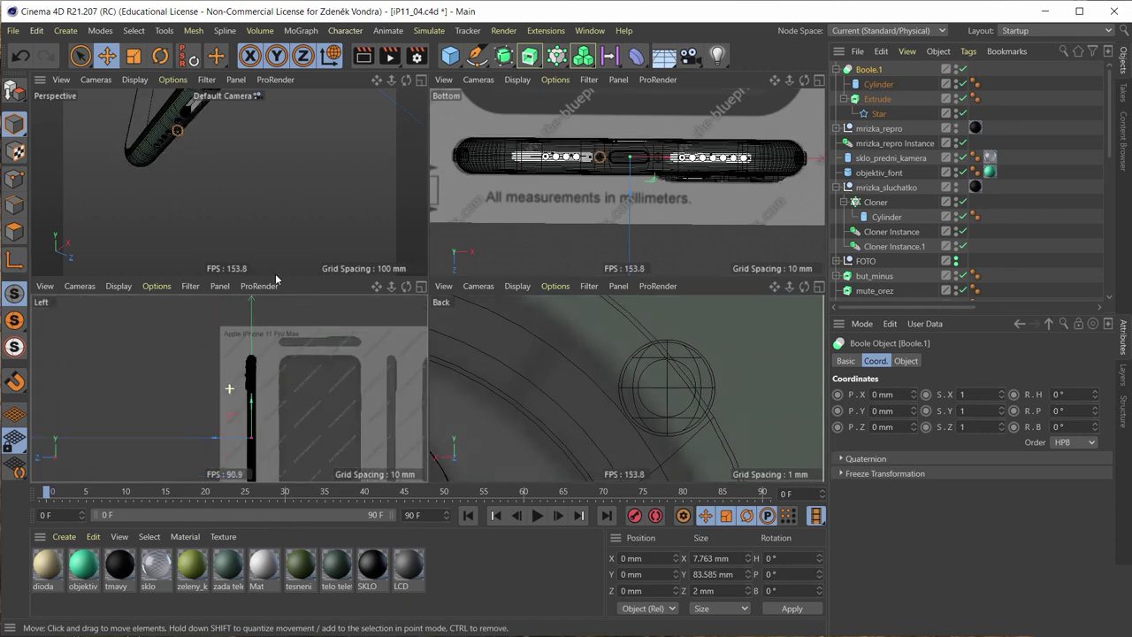
scroll(286, 314, up, 2)
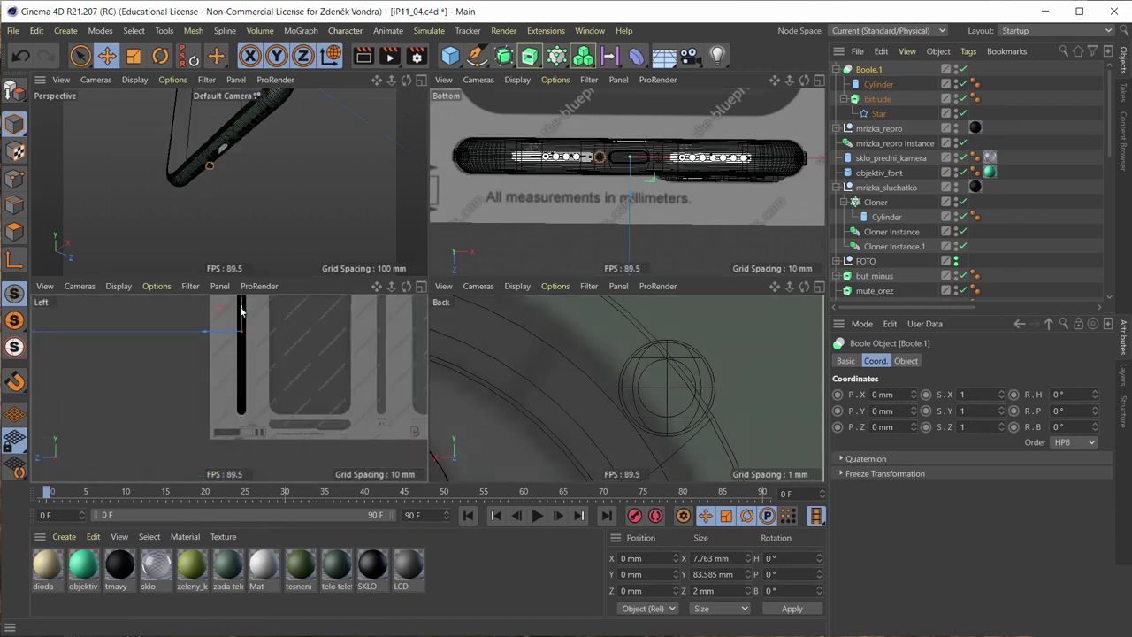
key(l)
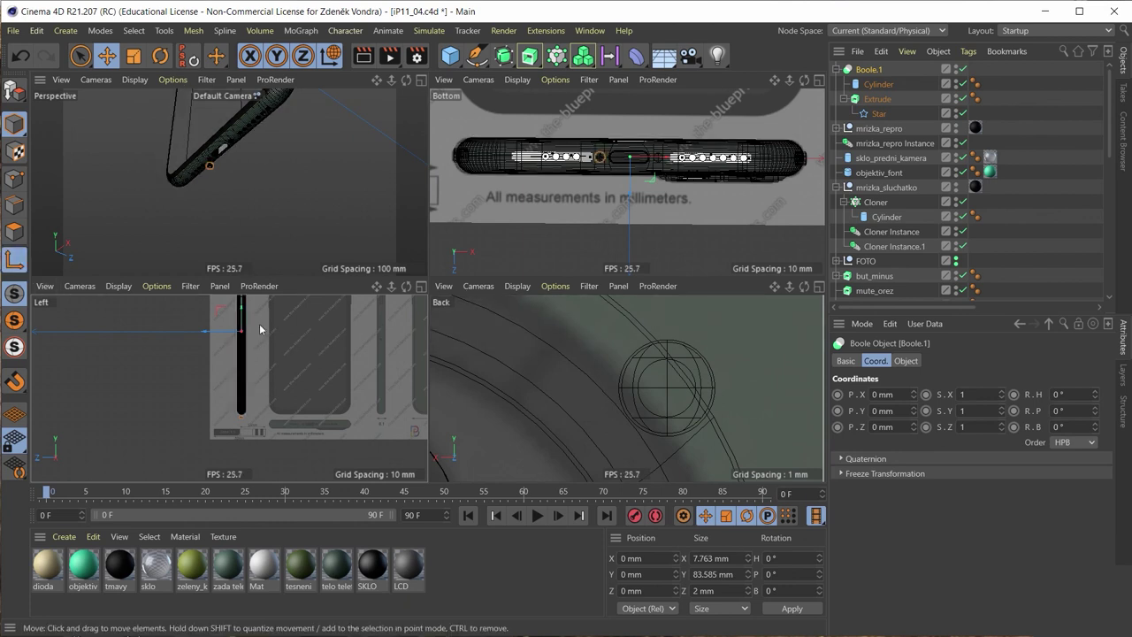
drag(241, 327, 235, 398)
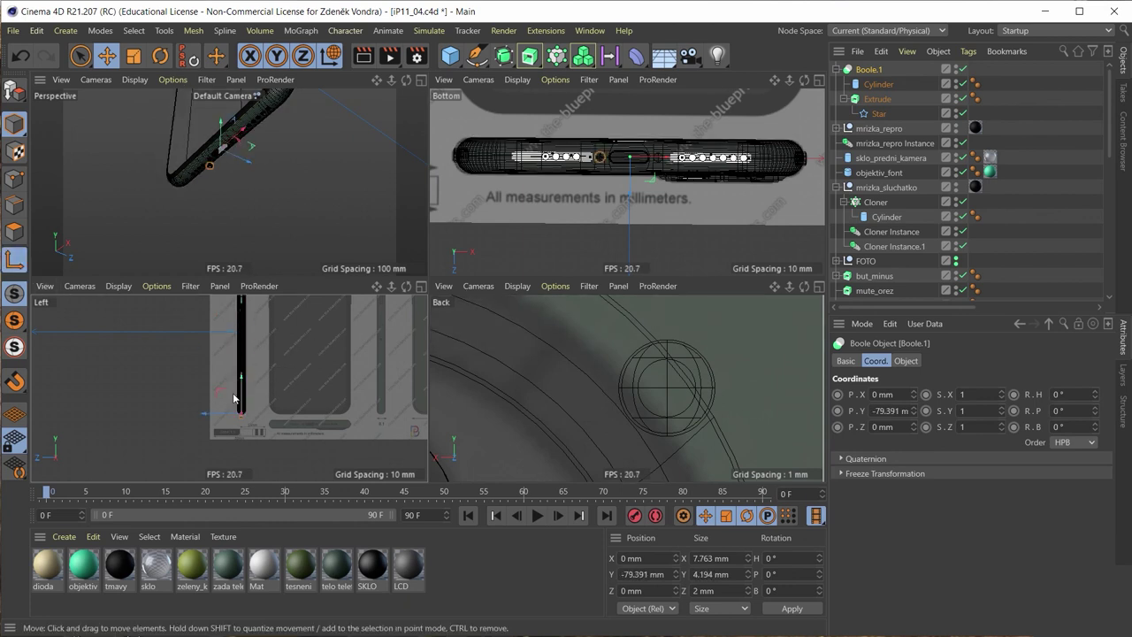
Step: Move the screw head left and up to X -6.751 mm, Y -79.478 mm into the hole
middle_click(248, 175)
middle_click(322, 195)
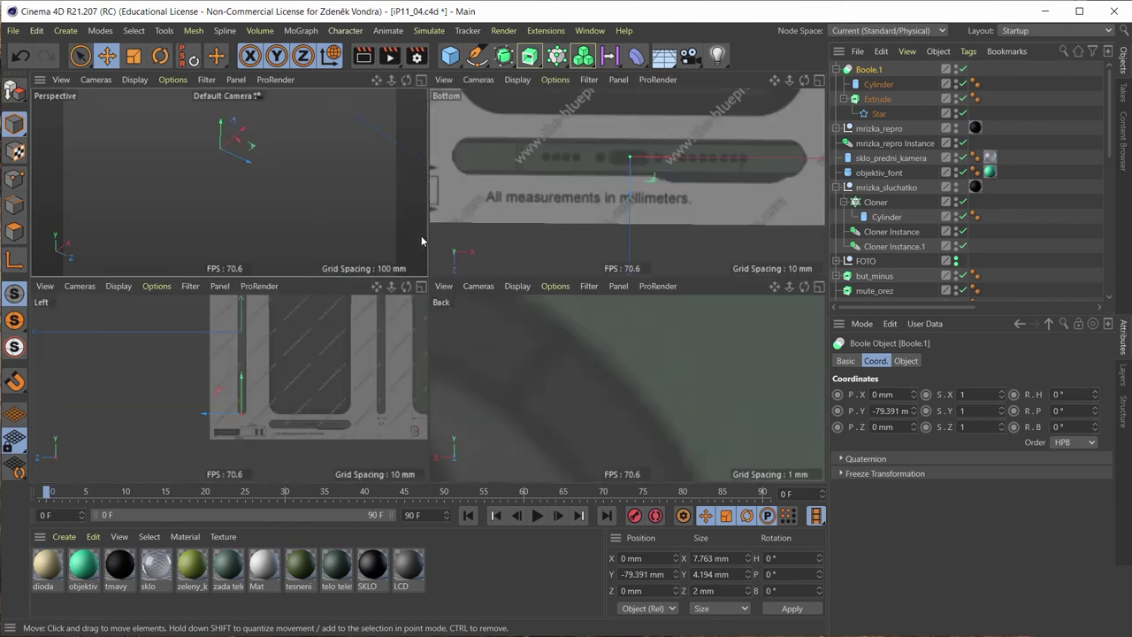
middle_click(414, 189)
scroll(393, 192, up, 3)
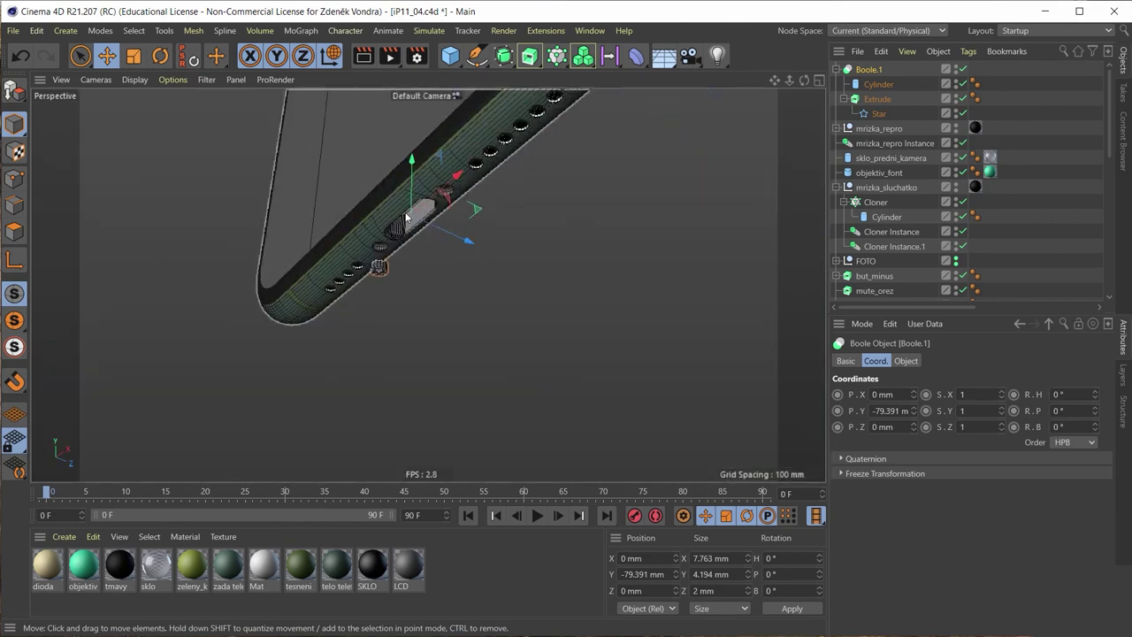
scroll(428, 208, up, 3)
mouse_move(428, 209)
alt+mouse_down()
mouse_move(592, 293)
mouse_move(516, 267)
alt+mouse_up()
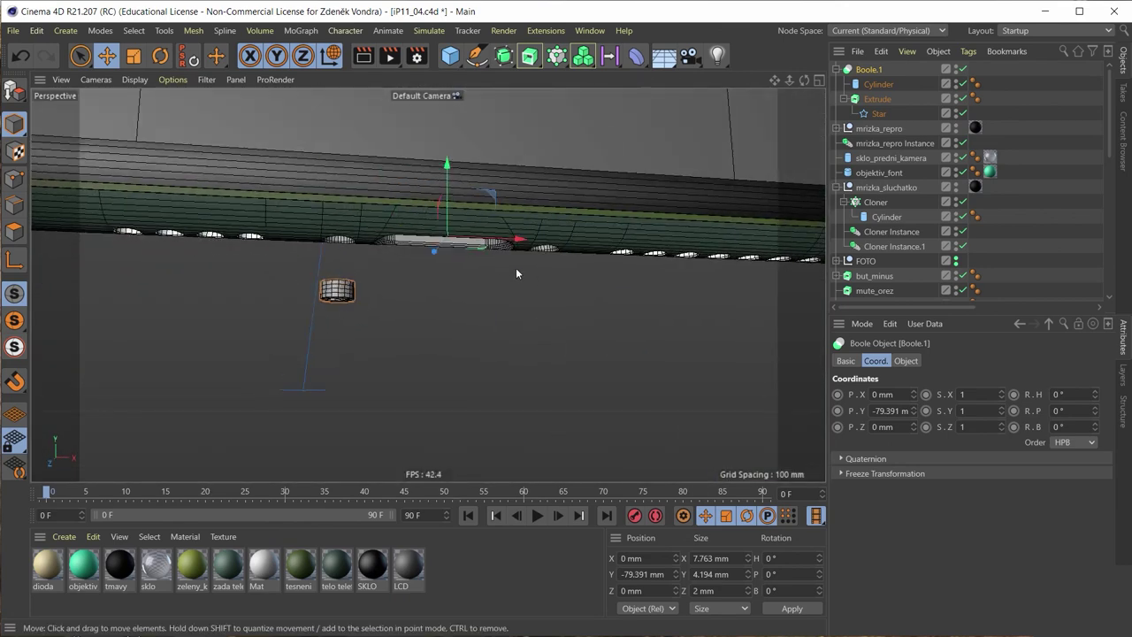
mouse_move(483, 232)
mouse_down()
mouse_move(348, 201)
mouse_move(331, 225)
mouse_up()
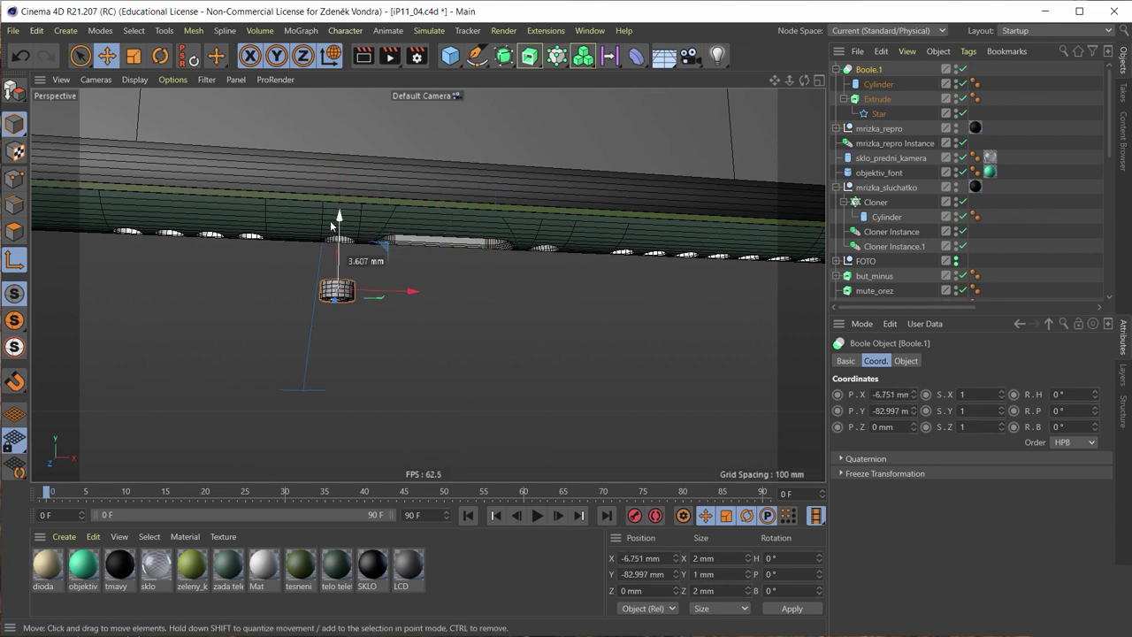
scroll(325, 300, up, 3)
scroll(345, 265, up, 3)
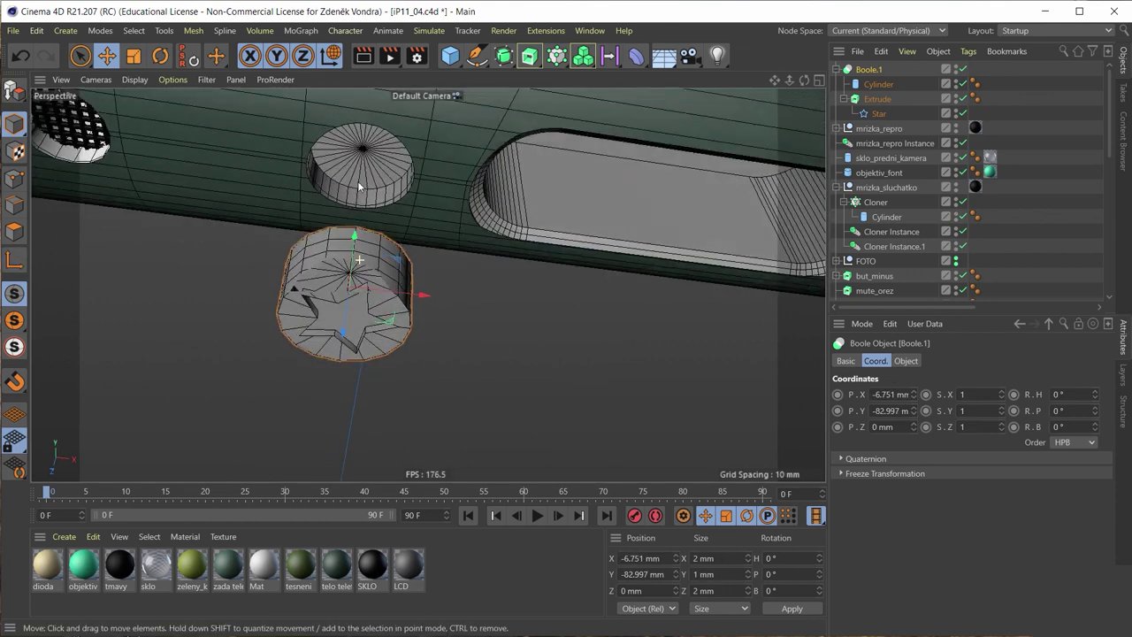
scroll(324, 368, up, 2)
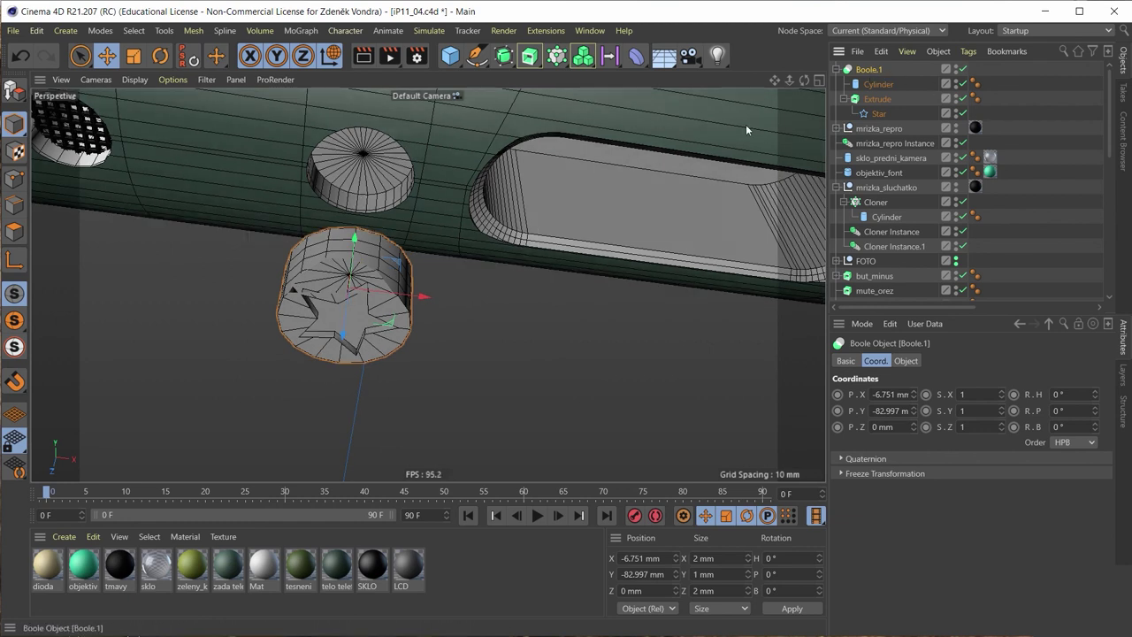
drag(357, 243, 391, 125)
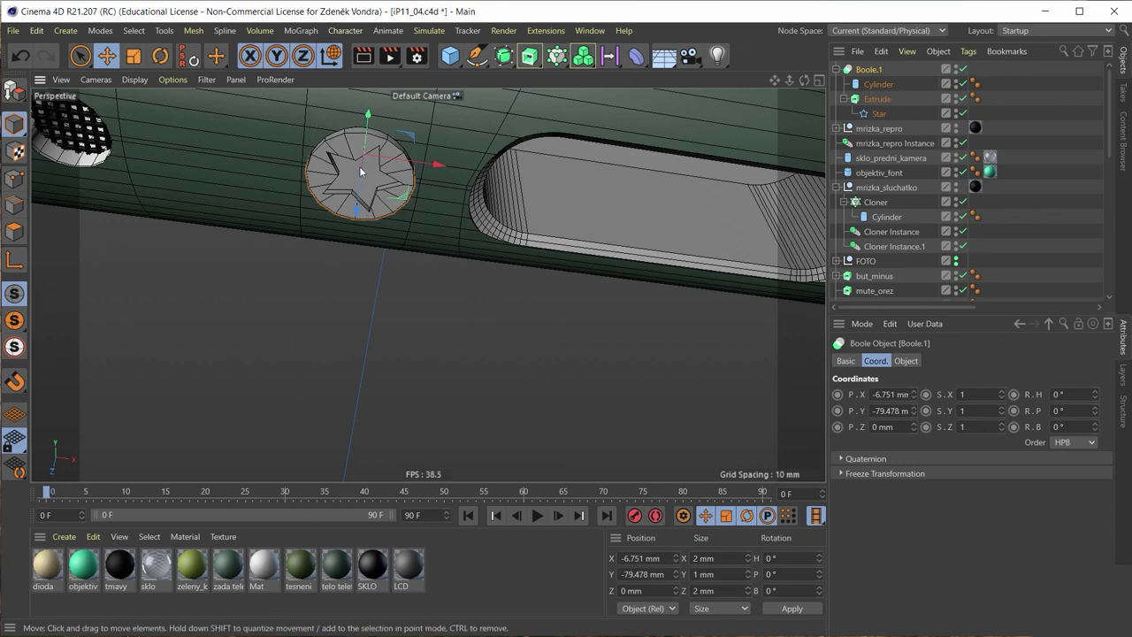
alt+drag(359, 166, 416, 121)
key(t)
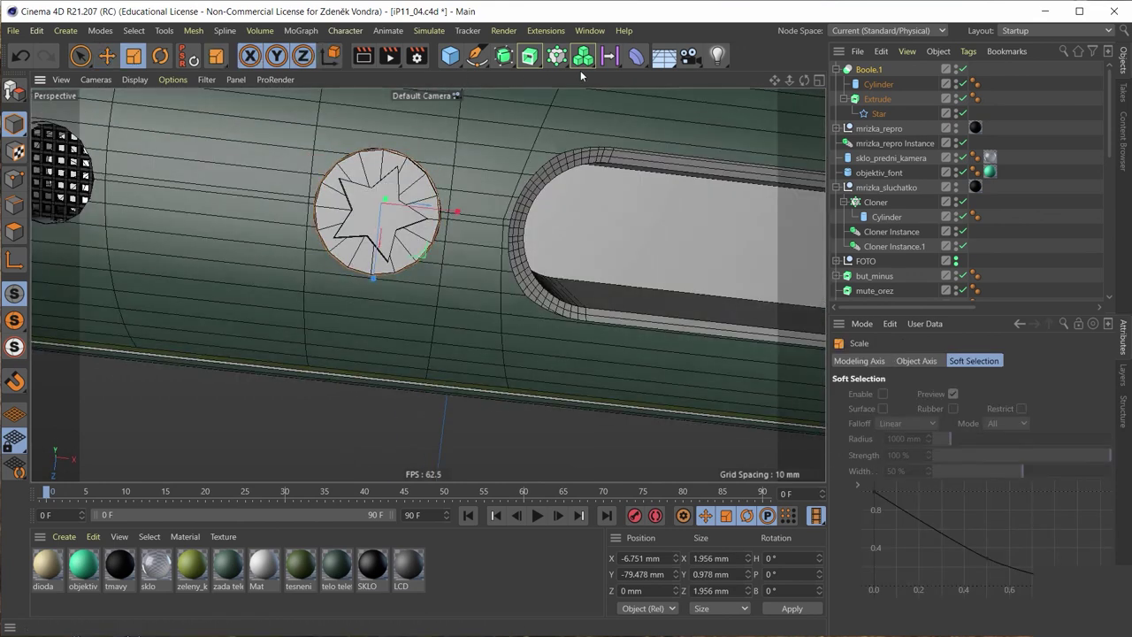
Step: Give the screw's cylinder 16 rotation segments
click(879, 86)
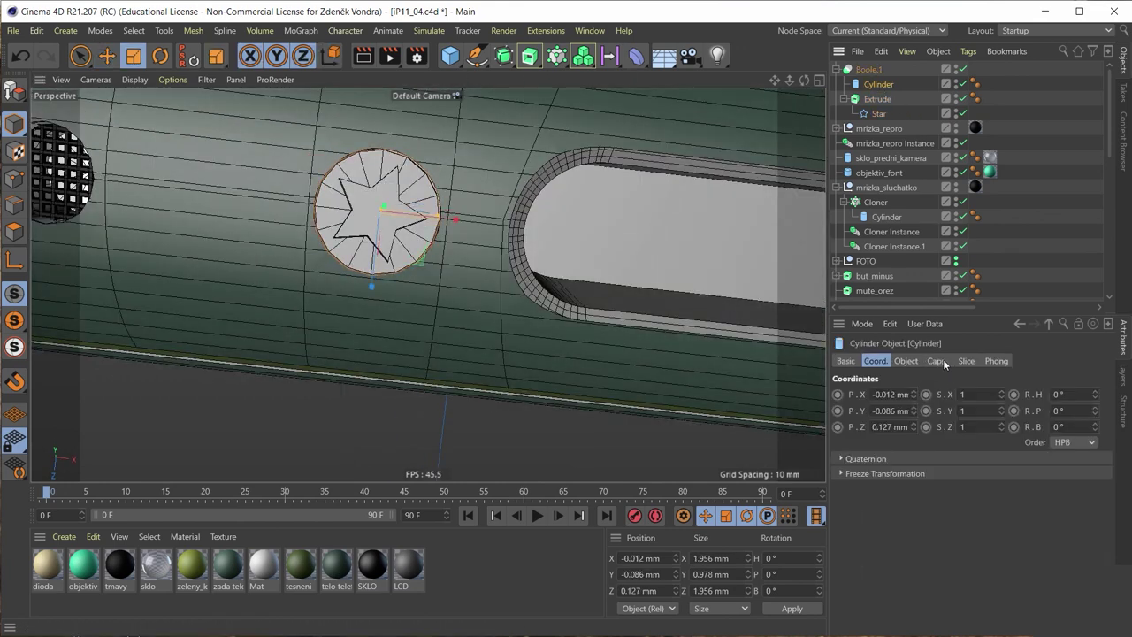
click(907, 361)
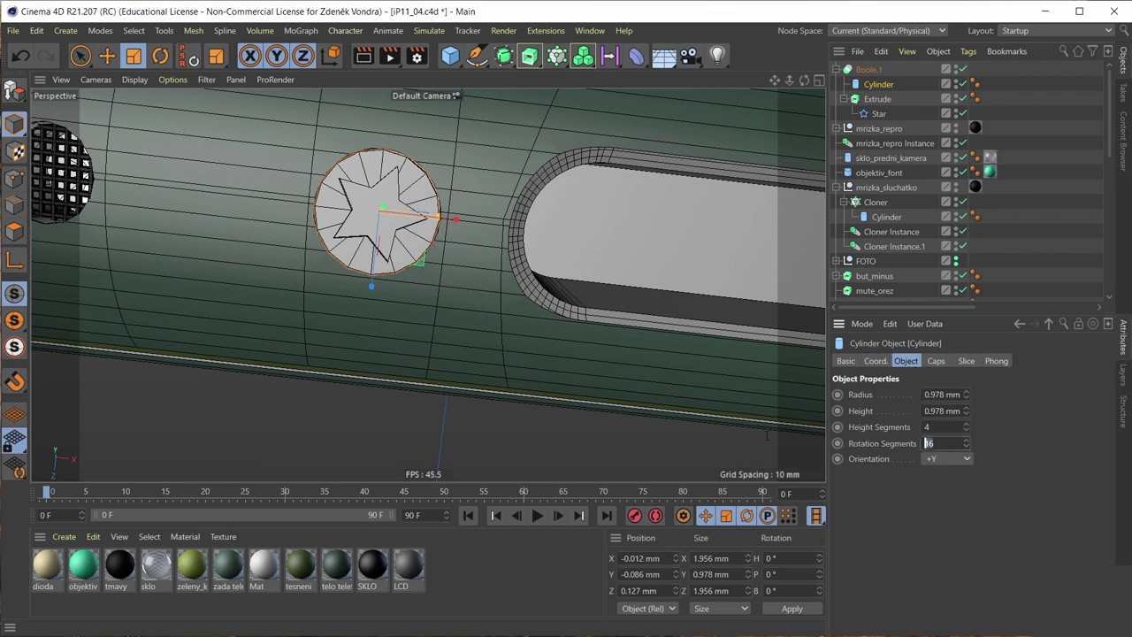
key(Return)
Step: Enable the cylinder's cap fillet and set its radius to 0.2 mm instead of 0.3 mm
click(936, 361)
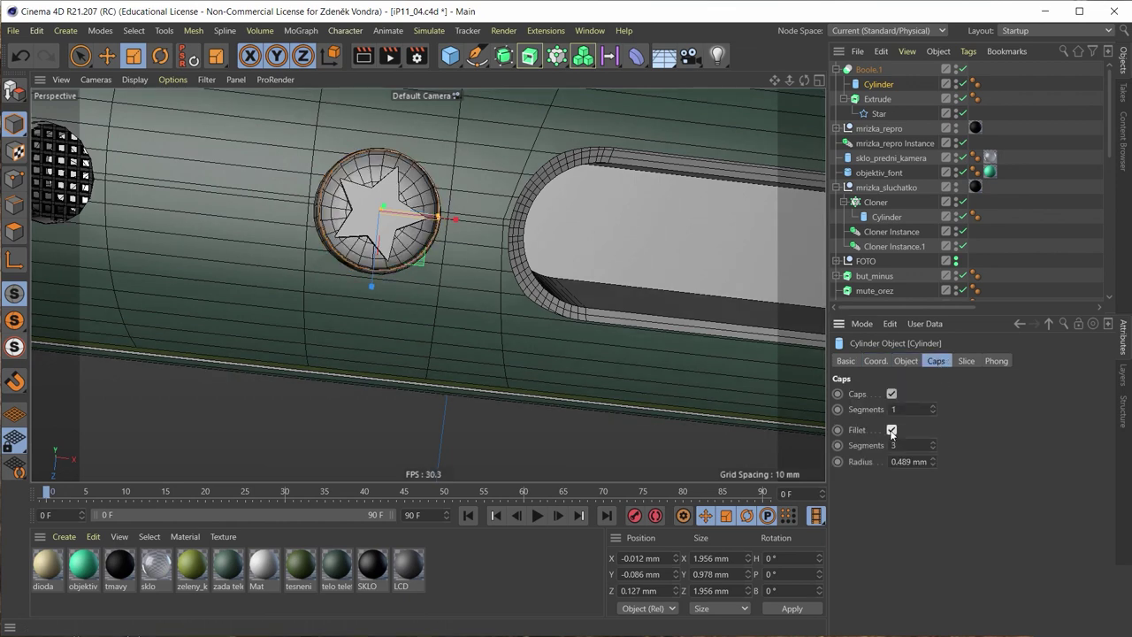
mouse_move(339, 258)
alt+mouse_down()
mouse_move(415, 227)
mouse_move(772, 396)
alt+mouse_up()
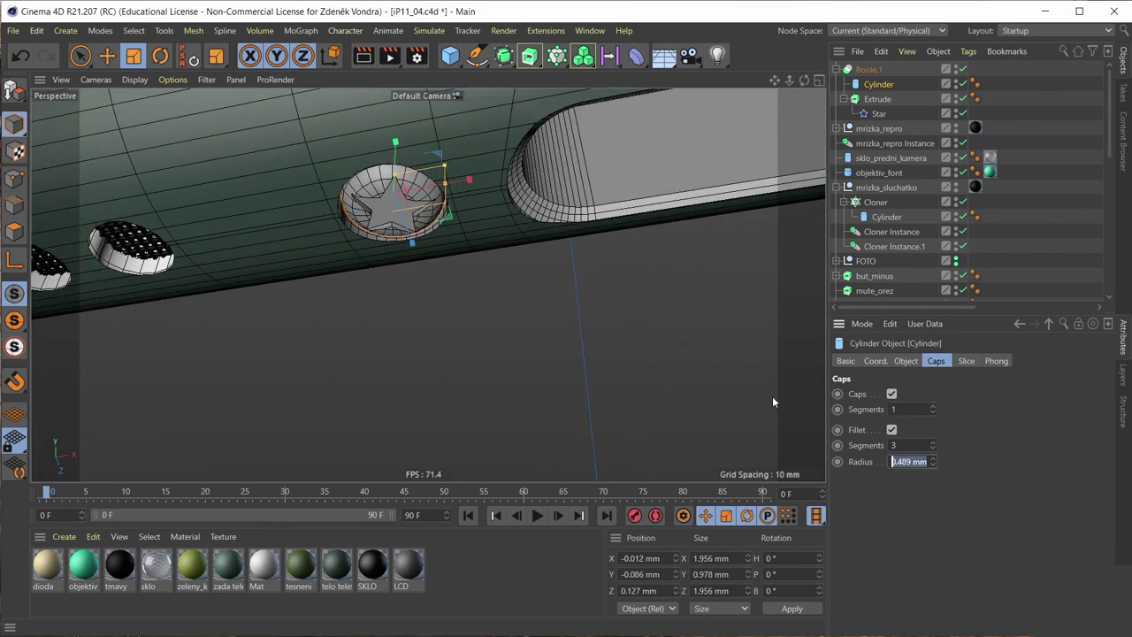
text(0.3)
key(Return)
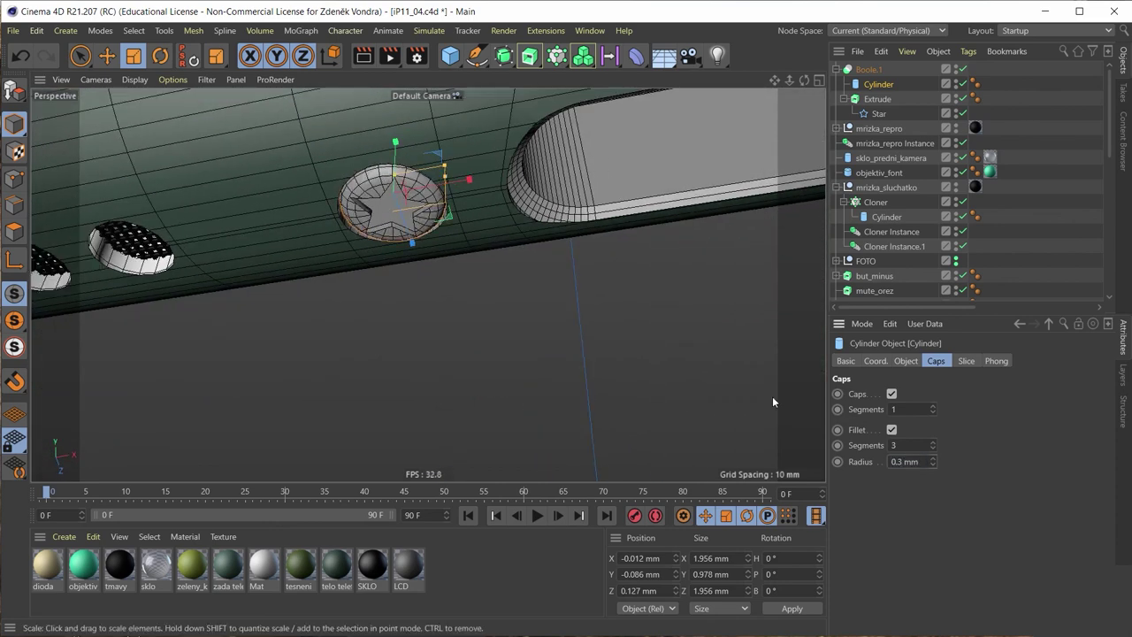
double_click(917, 463)
text(0,2)
key(Return)
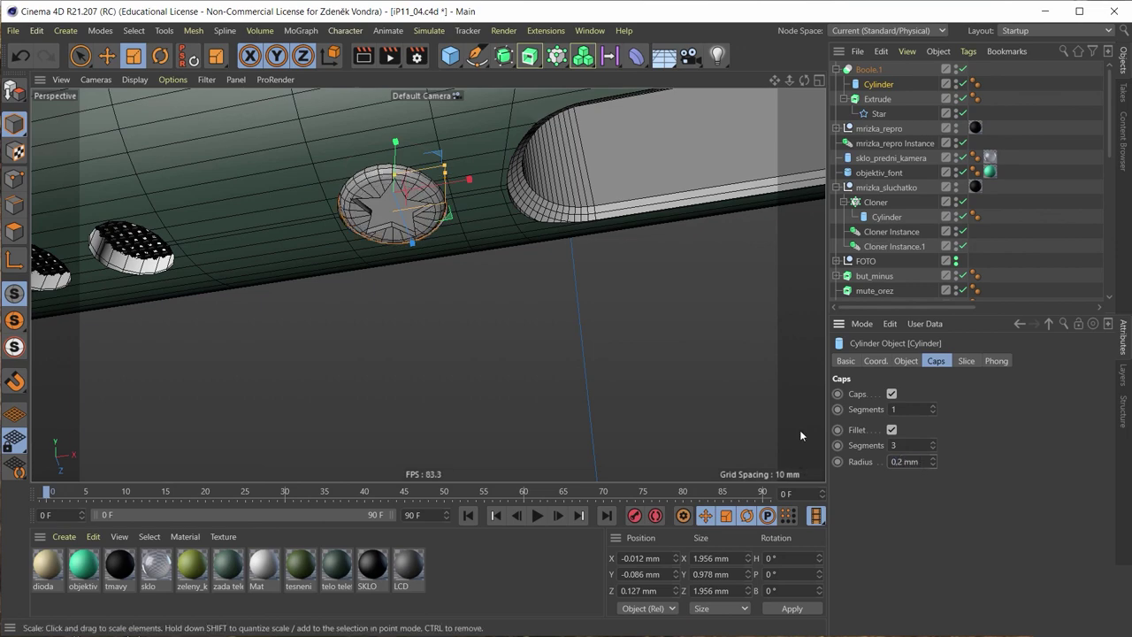
Step: Re-confirm the 0.2 mm fillet radius and start renaming Boole.1
alt+drag(396, 214, 381, 124)
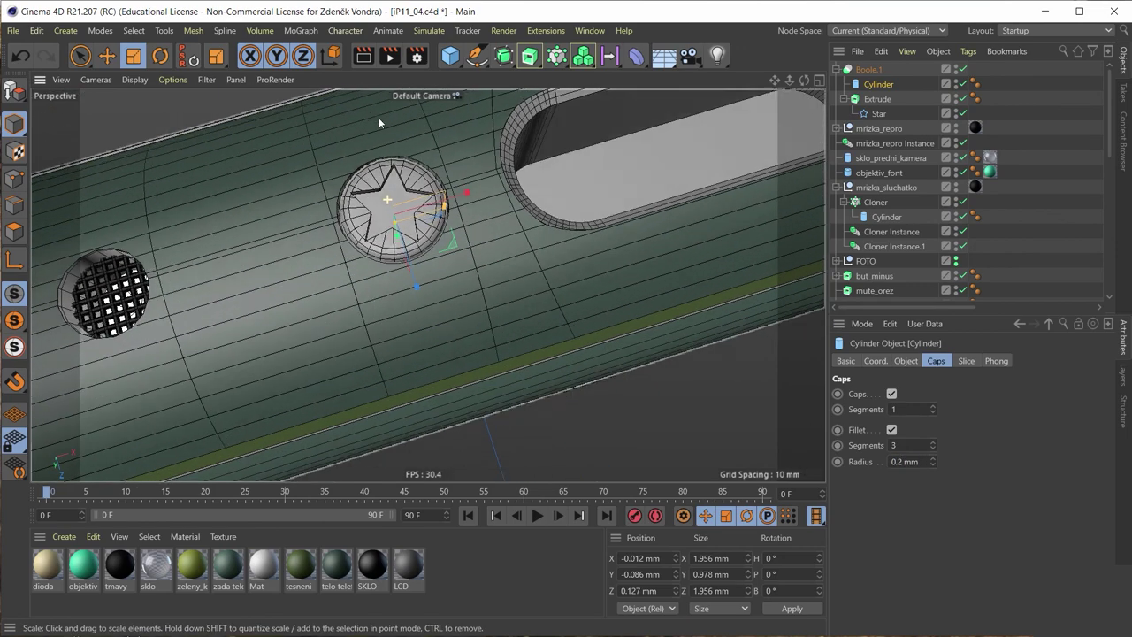
click(922, 467)
text(0.15)
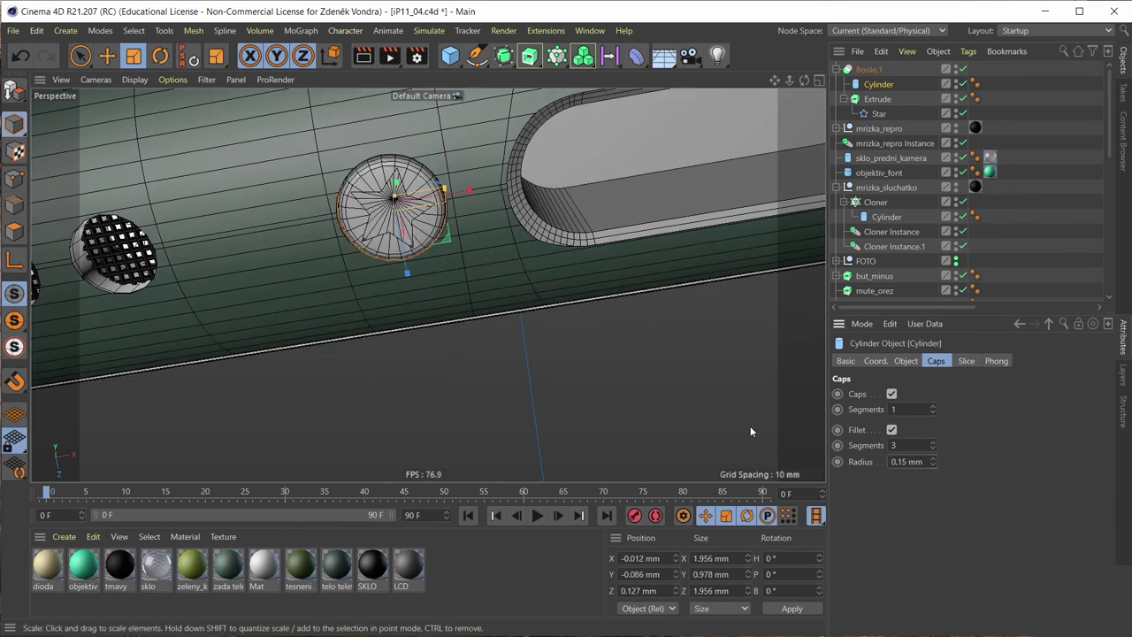
mouse_move(453, 132)
alt+mouse_down()
mouse_move(392, 100)
mouse_move(473, 99)
alt+mouse_up()
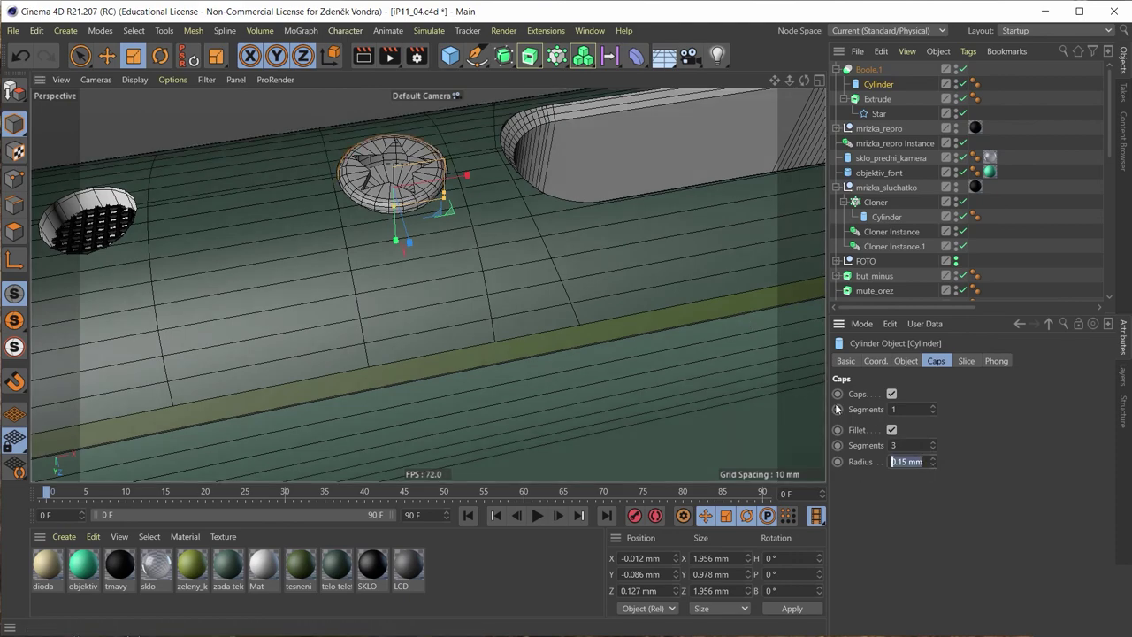
text(0.2)
key(Return)
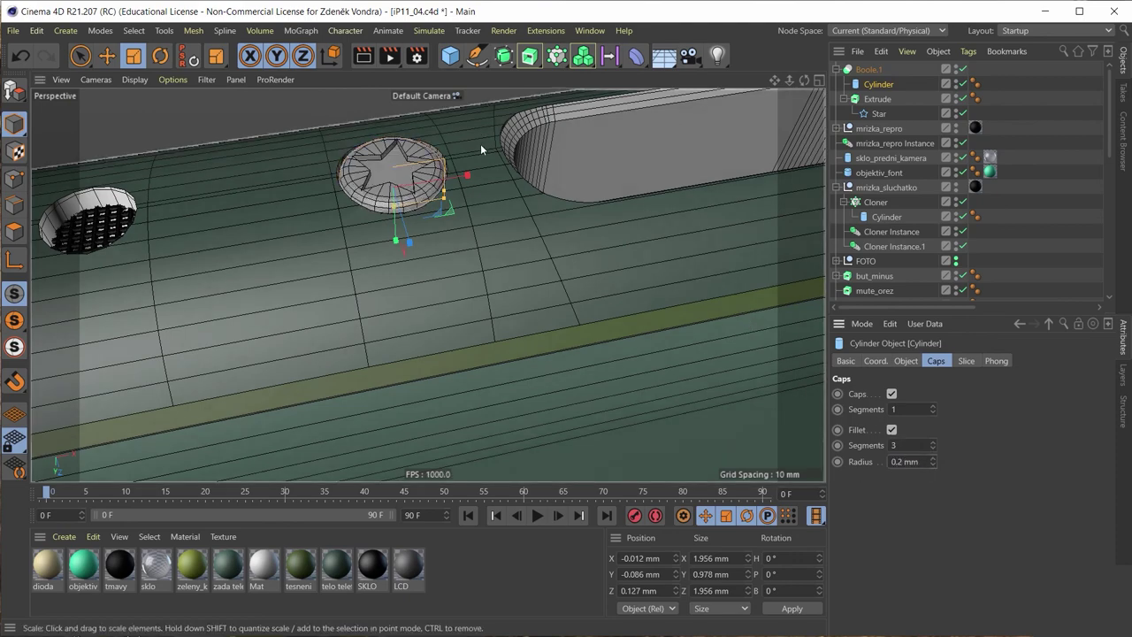
mouse_move(480, 143)
alt+mouse_down()
mouse_move(417, 256)
mouse_move(432, 311)
alt+mouse_up()
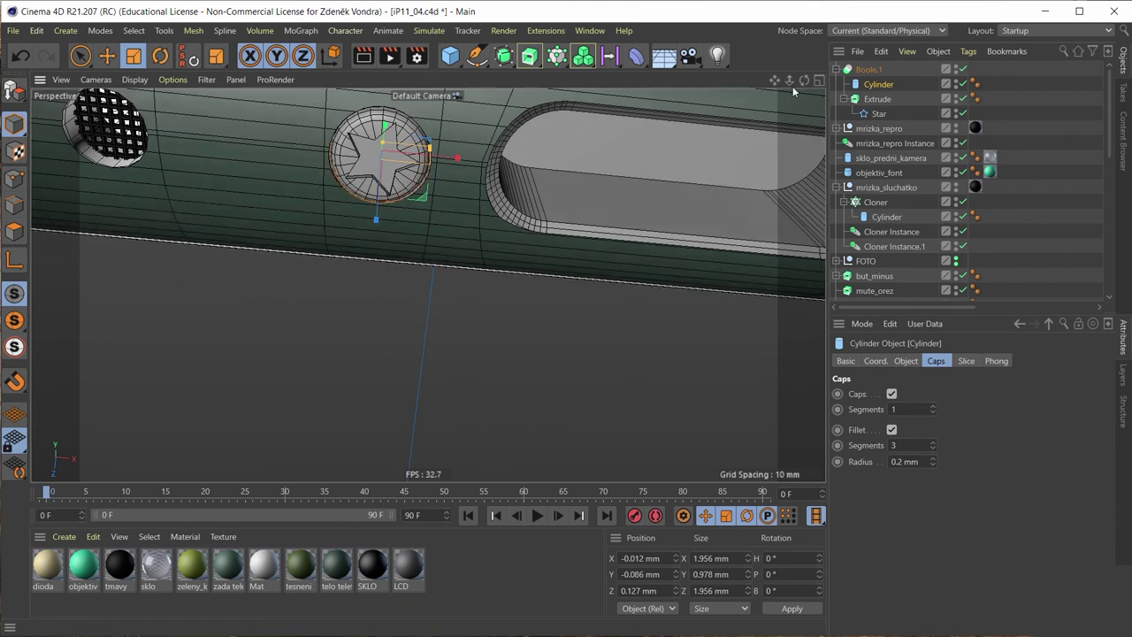
double_click(866, 76)
text(sroubek)
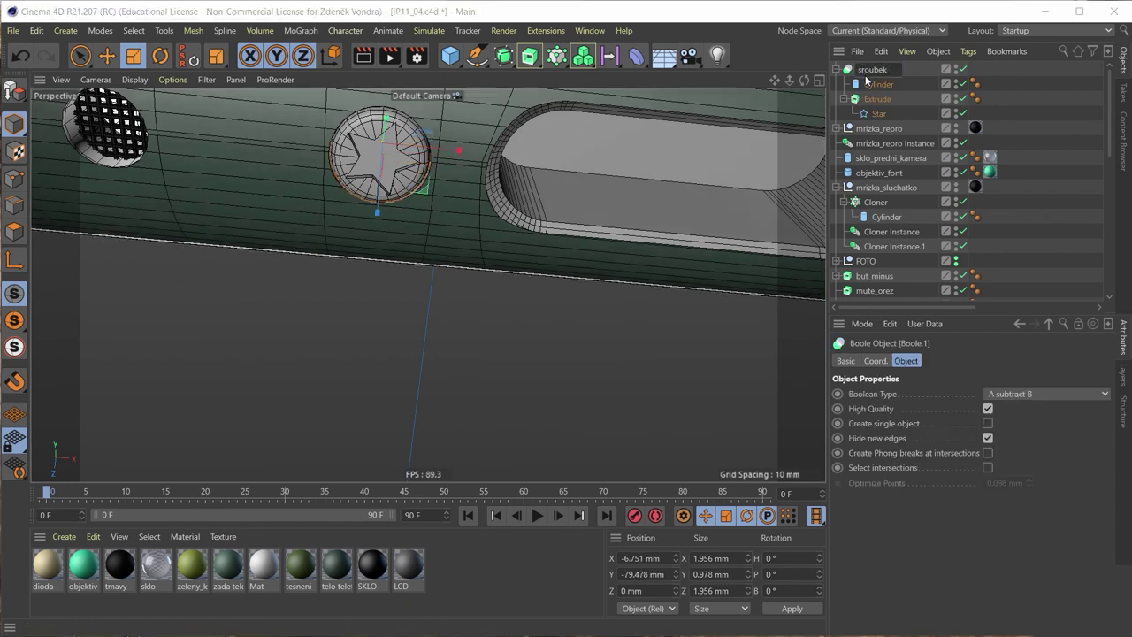
Step: Name the screw Boole 'sroubek'
key(Return)
alt+drag(534, 159, 202, 69)
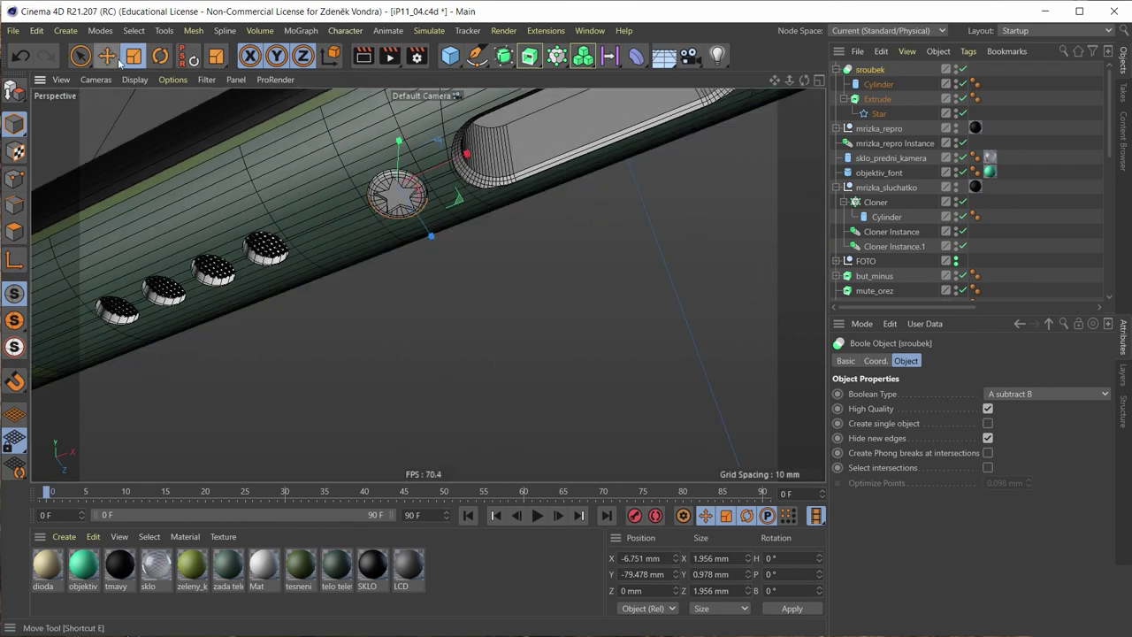
click(118, 59)
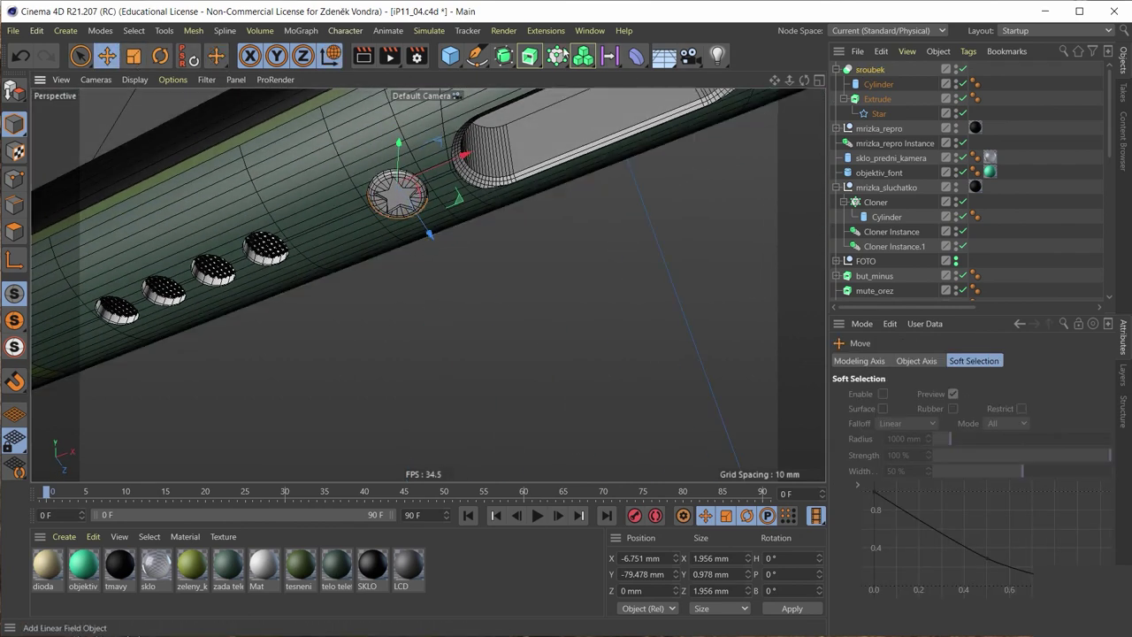
Step: Add an Instance of sroubek and place it at X 6.354 mm in the right-hand hole
click(506, 56)
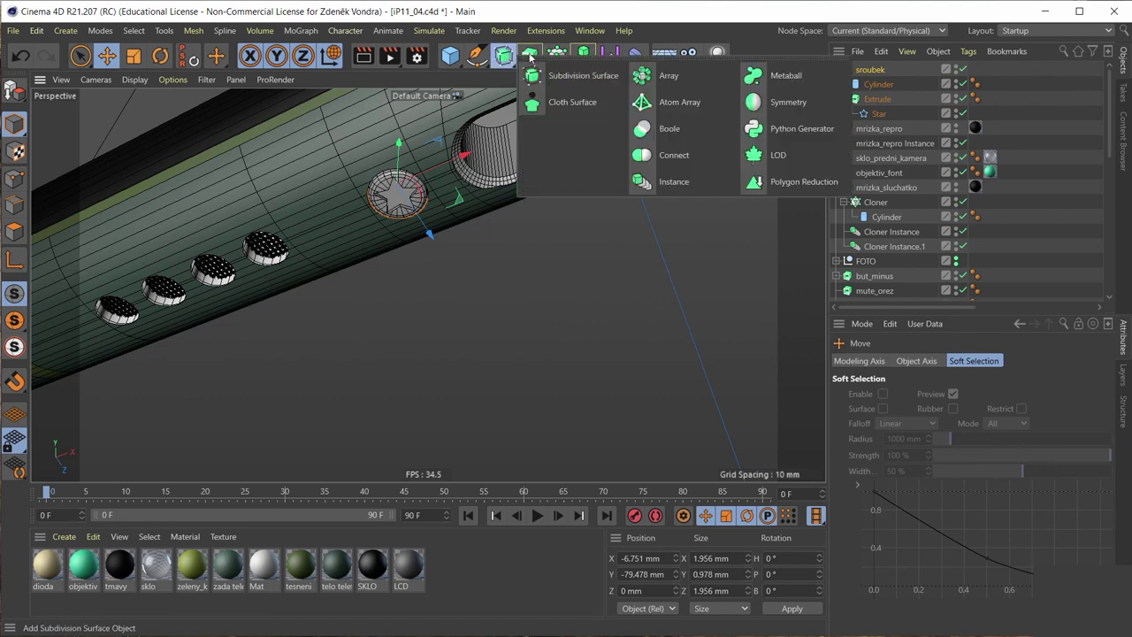
click(674, 180)
mouse_move(681, 176)
alt+mouse_down()
mouse_move(370, 301)
mouse_move(446, 253)
alt+mouse_up()
scroll(454, 250, up, 3)
scroll(454, 250, up, 3)
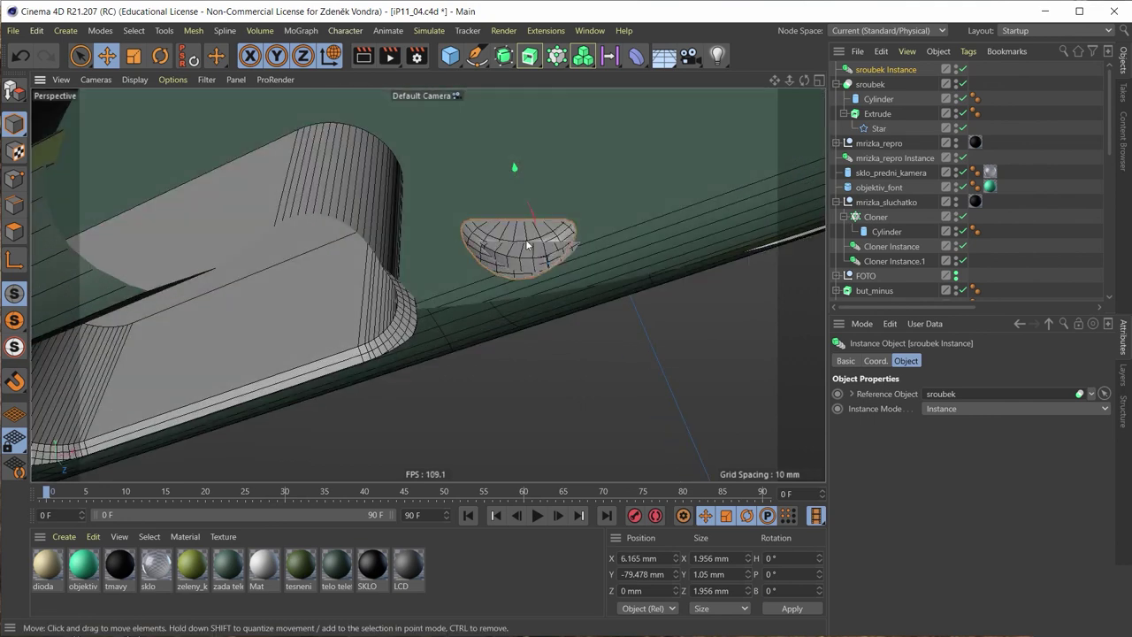
scroll(516, 167, down, 3)
scroll(535, 223, up, 2)
drag(565, 212, 574, 214)
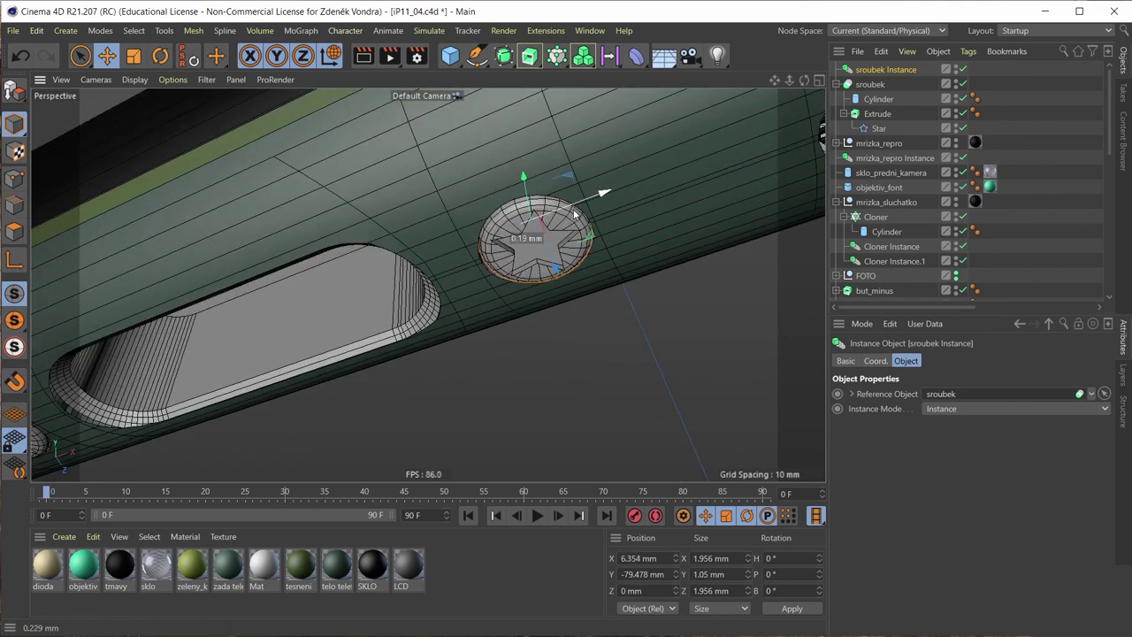
scroll(443, 334, down, 4)
scroll(381, 312, down, 3)
mouse_move(381, 312)
alt+mouse_down()
mouse_move(406, 298)
mouse_move(430, 330)
alt+mouse_up()
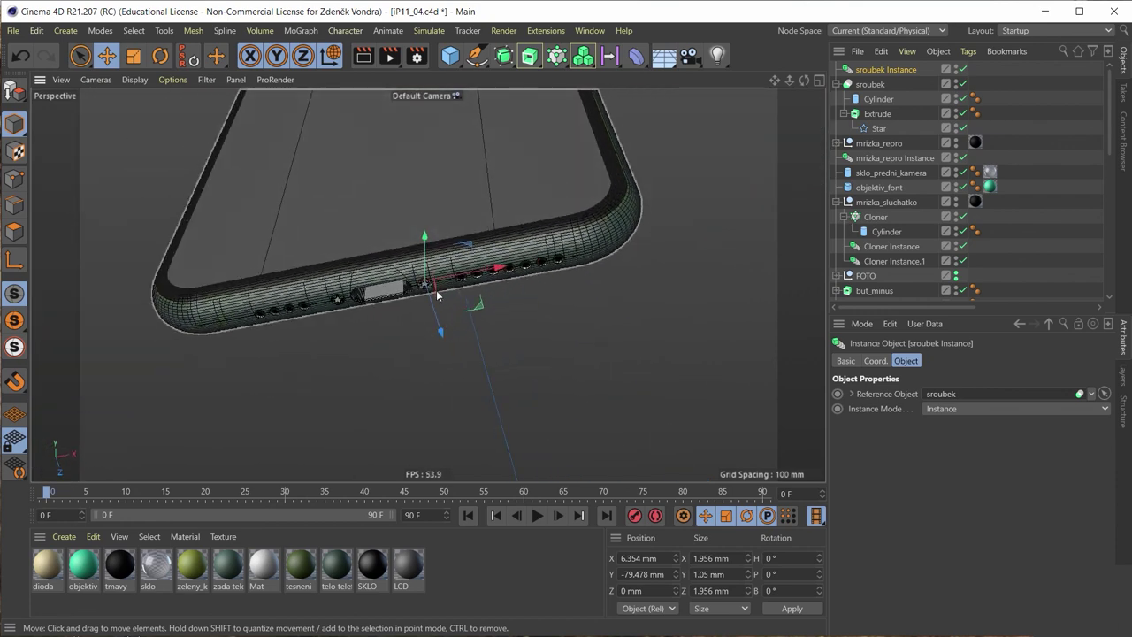
Step: Switch the viewport to Gouraud shading without wireframe, undoing an accidental screw move
click(102, 81)
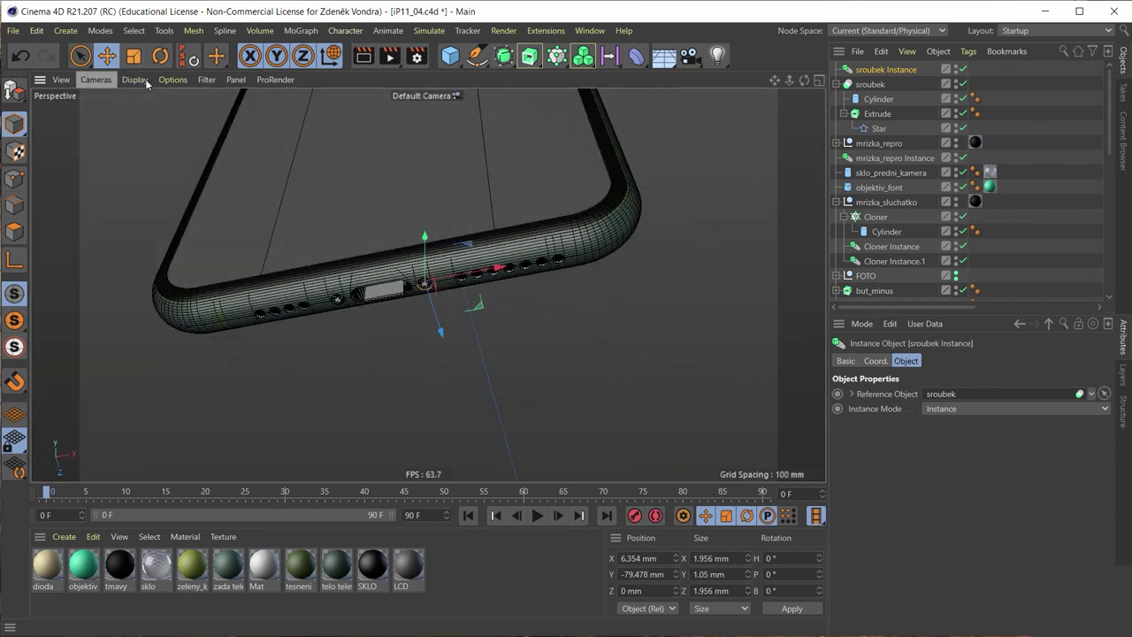
click(140, 102)
scroll(450, 325, up, 3)
drag(450, 324, 451, 344)
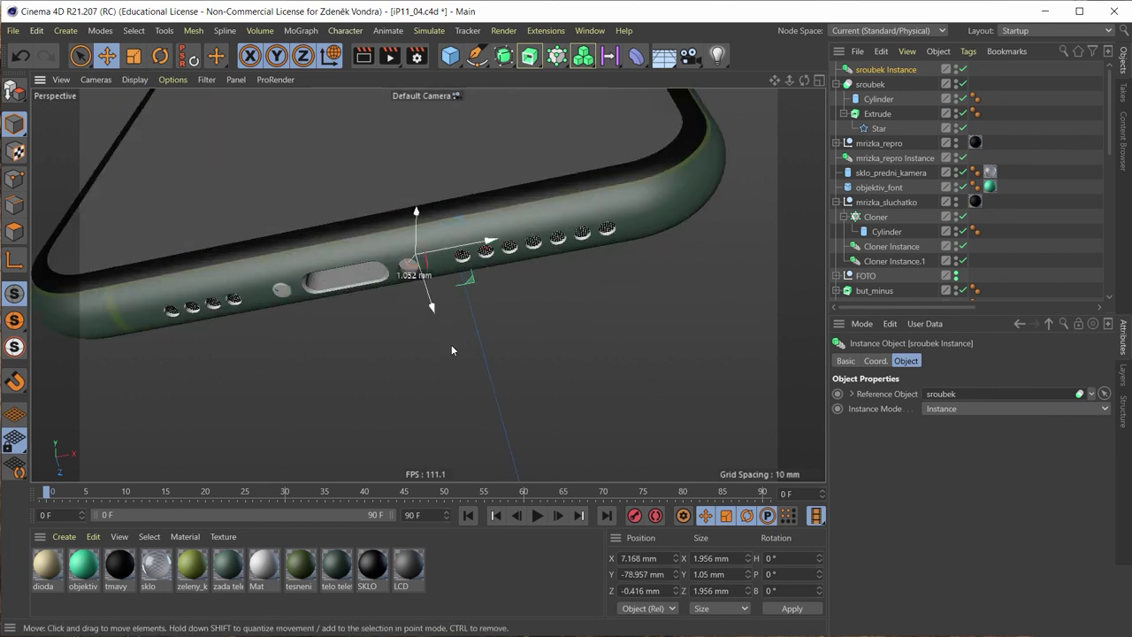
key(ctrl+z)
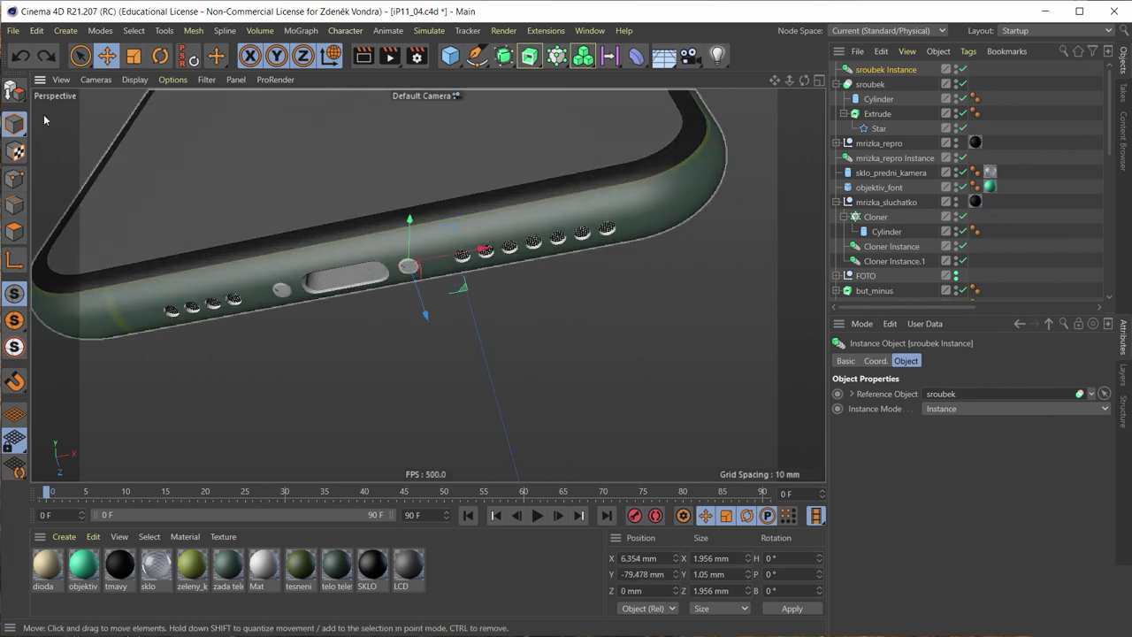
click(168, 413)
Step: Apply the dark tmavy material to sroubek Instance and sroubek, then inspect the bottom edge
mouse_move(323, 403)
alt+mouse_down()
mouse_move(374, 321)
mouse_move(430, 283)
alt+mouse_up()
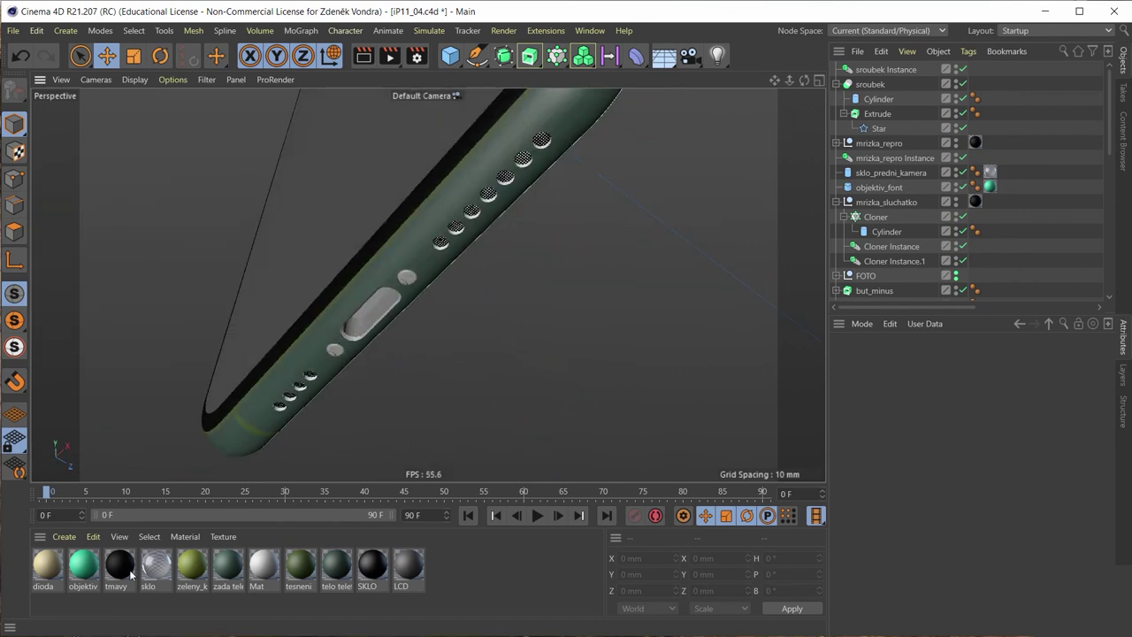
drag(885, 74, 884, 71)
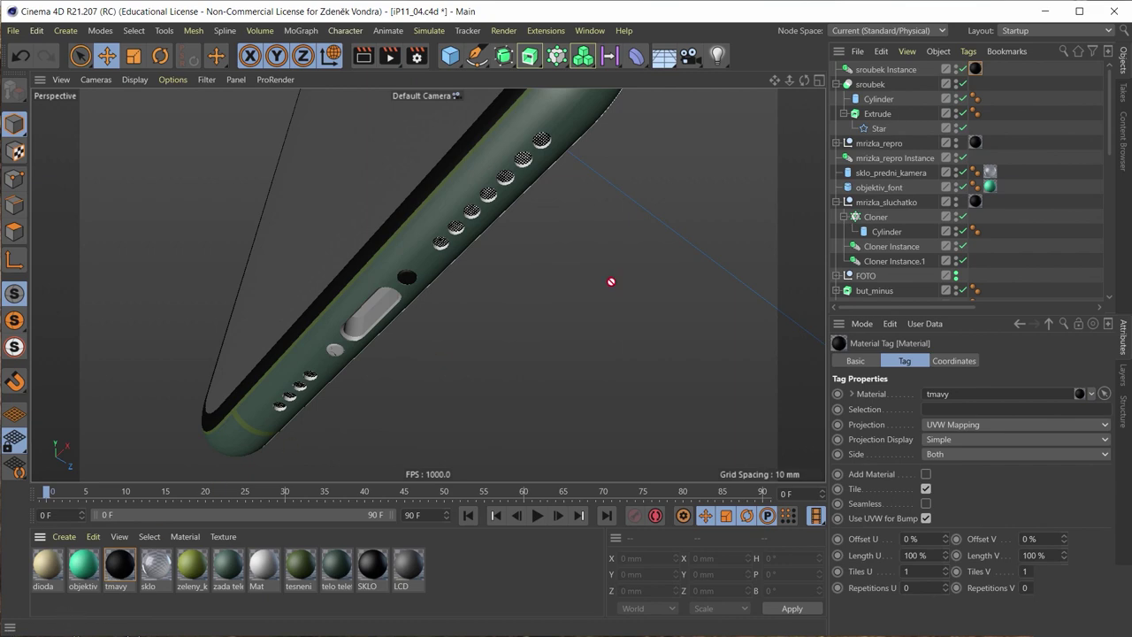
drag(878, 87, 878, 85)
mouse_move(457, 343)
alt+mouse_down()
mouse_move(549, 260)
mouse_move(492, 357)
mouse_move(488, 331)
mouse_move(599, 197)
mouse_move(487, 191)
mouse_move(513, 163)
mouse_move(470, 384)
mouse_move(442, 328)
mouse_move(348, 349)
mouse_move(400, 304)
mouse_move(390, 327)
mouse_move(257, 356)
mouse_move(467, 364)
mouse_move(477, 215)
mouse_move(346, 244)
mouse_move(412, 222)
mouse_move(493, 134)
alt+mouse_up()
scroll(493, 131, up, 3)
scroll(472, 138, up, 3)
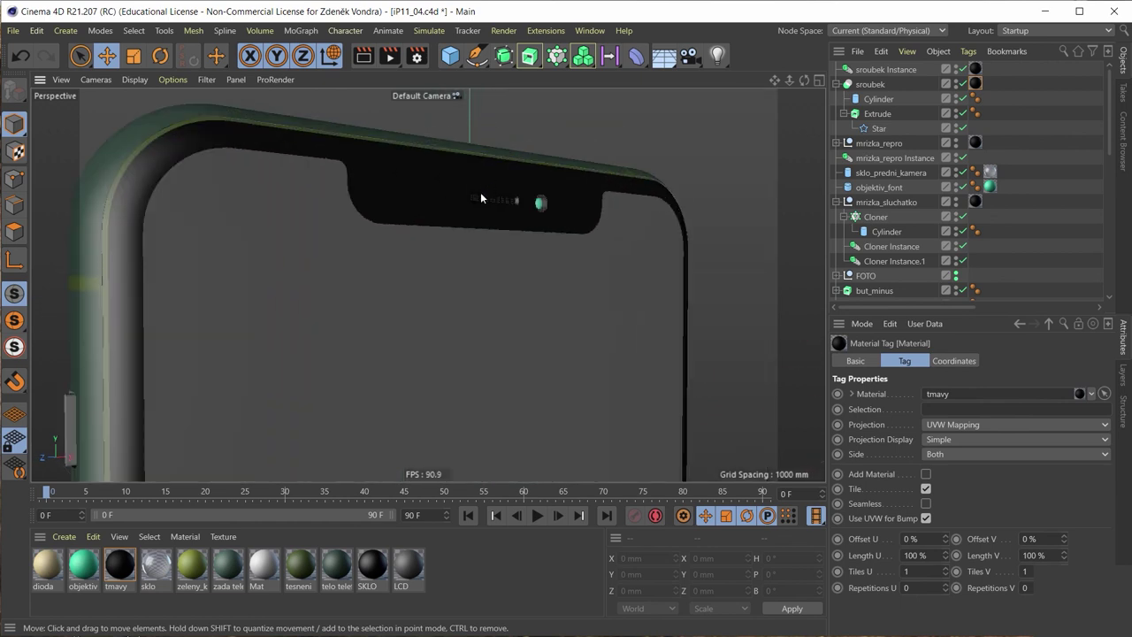
scroll(480, 192, up, 4)
scroll(379, 221, down, 5)
scroll(492, 298, down, 2)
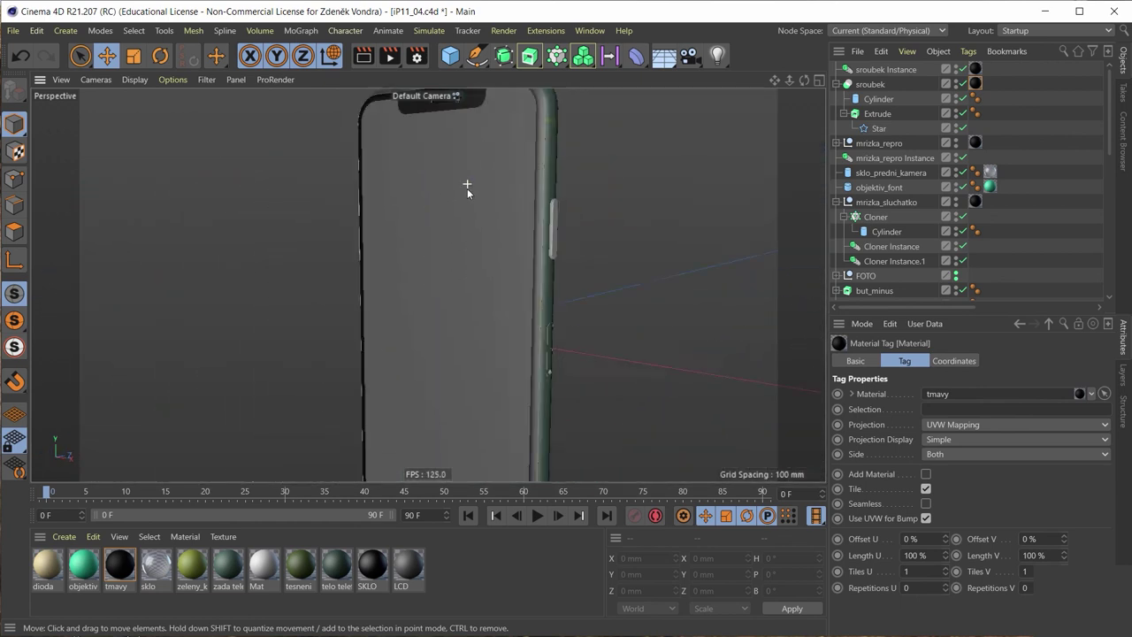
scroll(467, 188, down, 3)
alt+drag(465, 229, 465, 313)
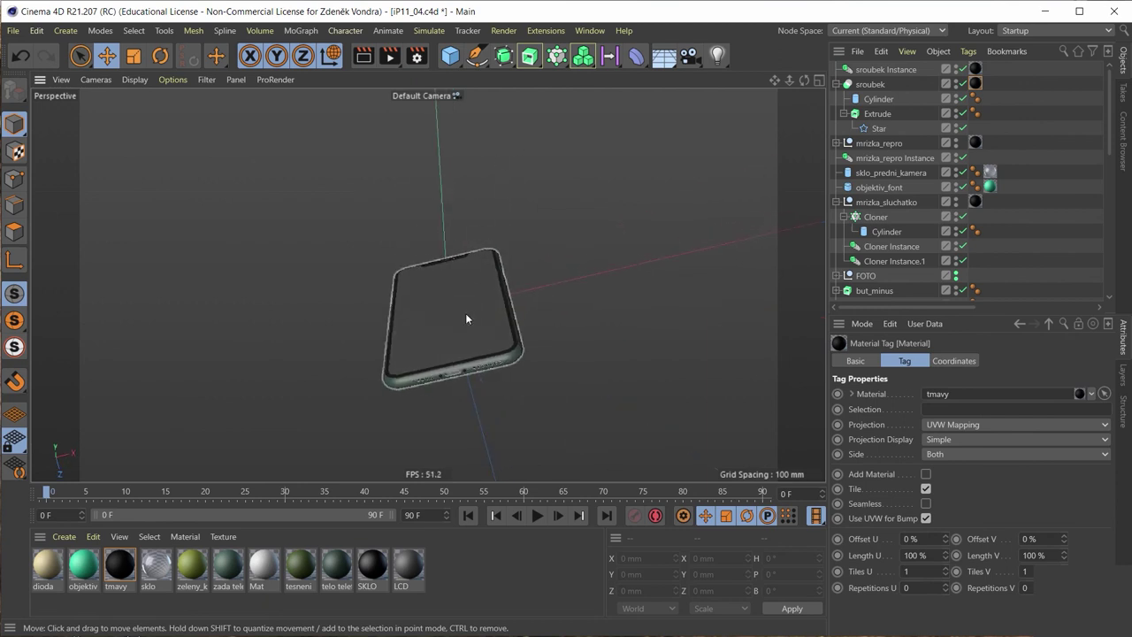